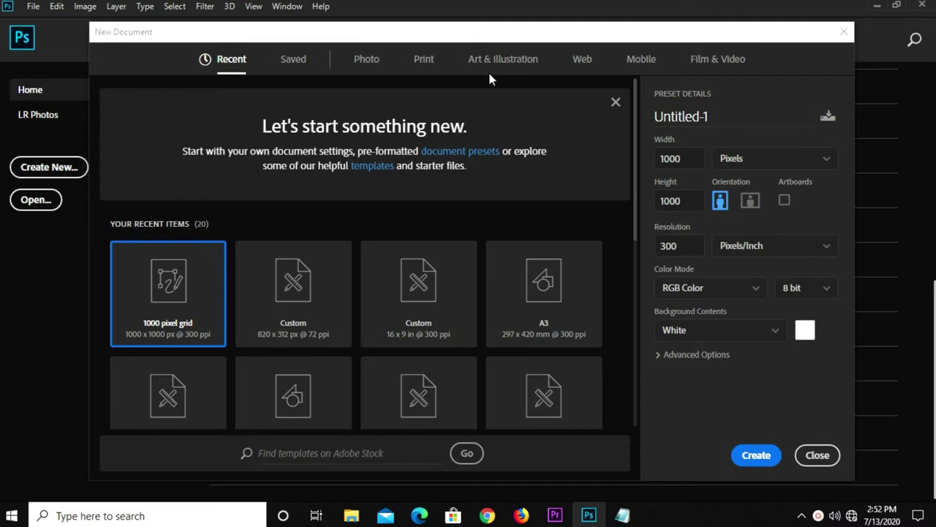
# - Create a 1000 × 1000 px, 300 ppi document from the Art & Illustration 1000 pixel grid preset
pyautogui.click(495, 61)
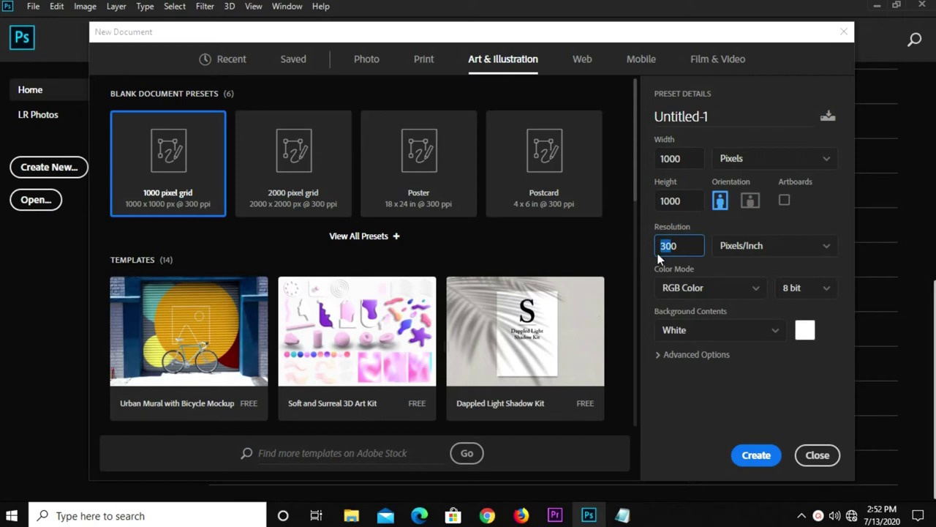
pyautogui.click(753, 455)
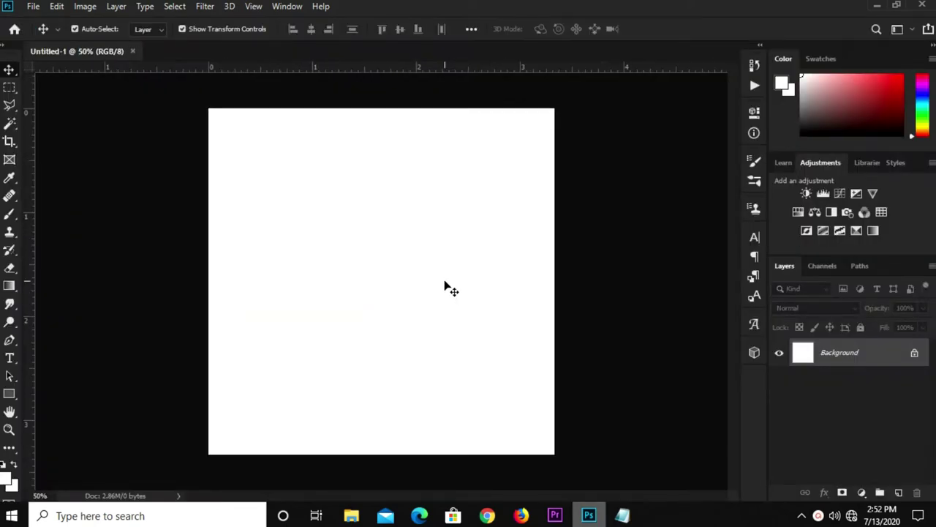
# - Open summer.psd from recent files and hide the dark sun-flare layer 11
pyautogui.click(33, 6)
pyautogui.moveTo(62, 87)
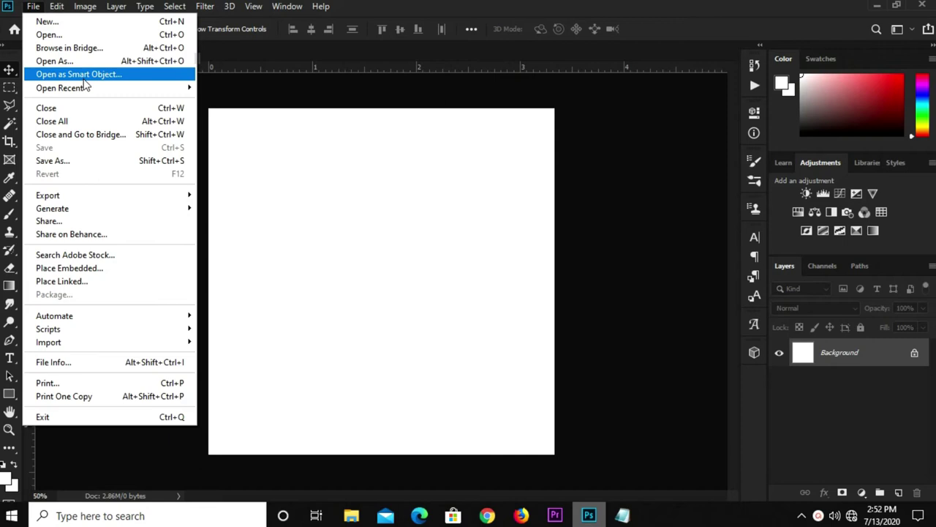
pyautogui.click(245, 89)
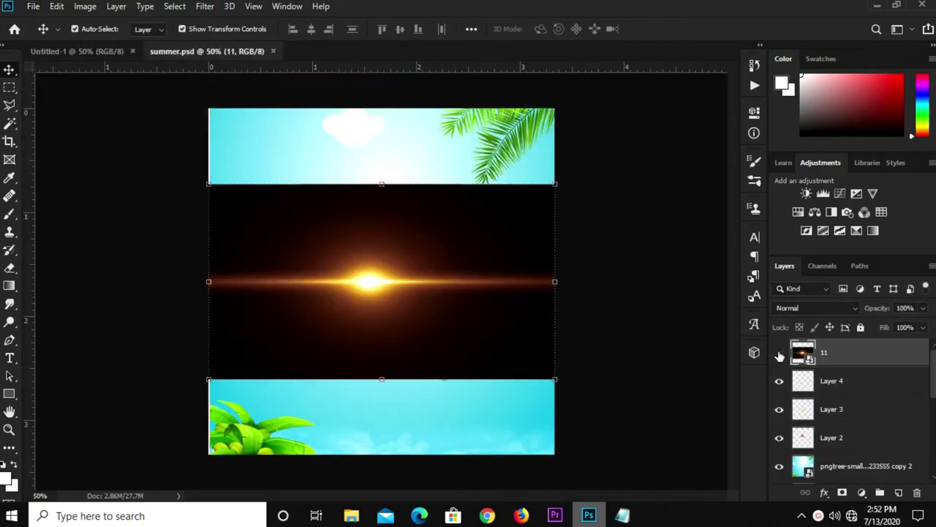
pyautogui.click(779, 353)
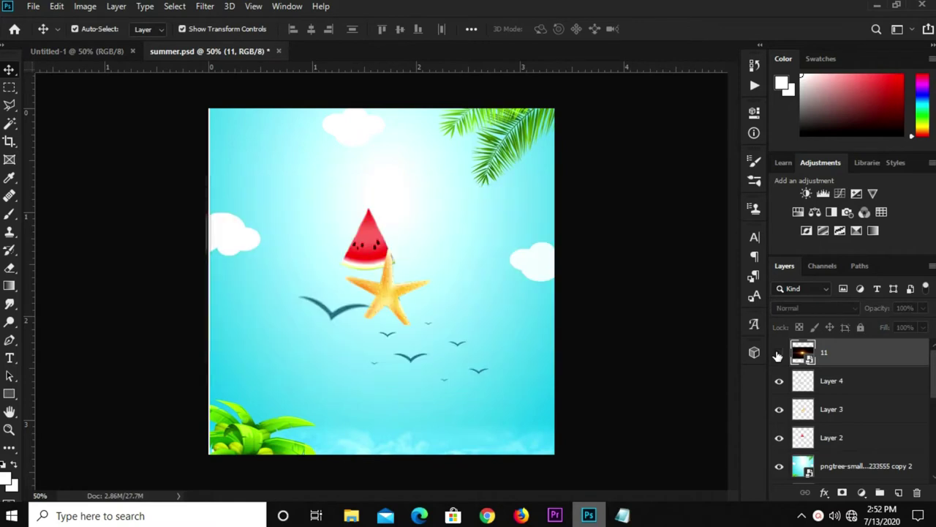
# - Drag the beach background layer into Untitled-1 and position it to fill the canvas
pyautogui.click(460, 319)
pyautogui.moveTo(454, 261); pyautogui.dragTo(99, 35)
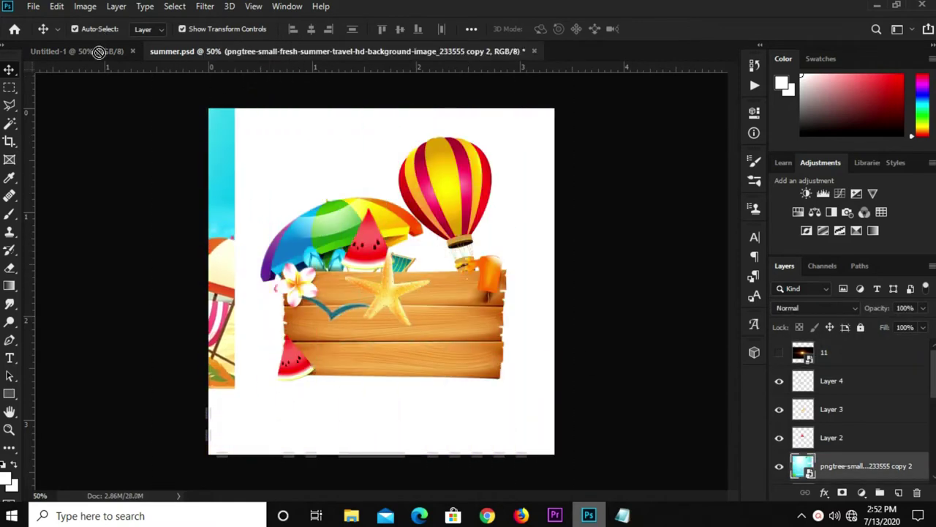
pyautogui.moveTo(99, 53); pyautogui.dragTo(297, 205)
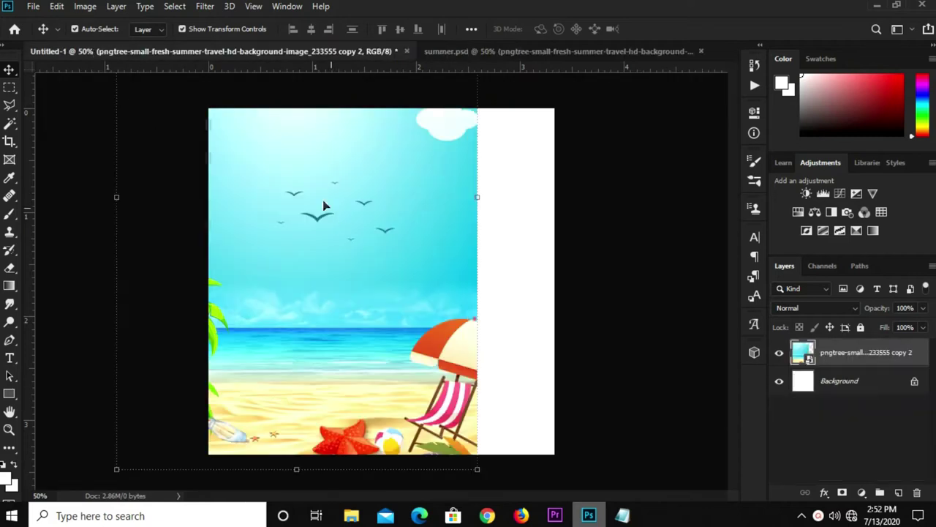
pyautogui.moveTo(376, 219)
pyautogui.mouseDown()
pyautogui.moveTo(414, 267)
pyautogui.moveTo(403, 267)
pyautogui.mouseUp()
pyautogui.scroll(2, 402, 267)
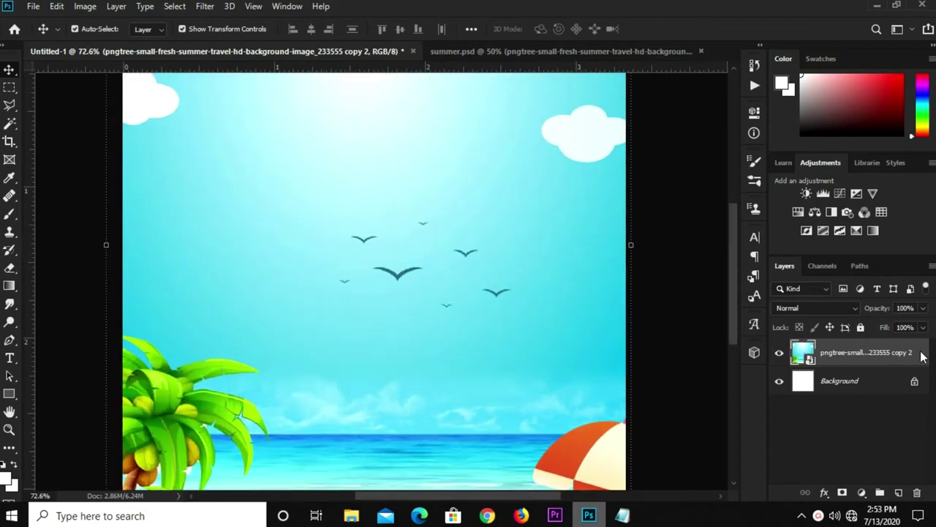
# - Rasterize the beach layer and draw a rectangular selection around the flock of birds
pyautogui.rightClick(864, 356)
pyautogui.click(688, 242)
pyautogui.moveTo(8, 86); pyautogui.dragTo(44, 89)
pyautogui.moveTo(319, 199); pyautogui.dragTo(526, 334)
pyautogui.click(530, 333)
# - Content-Aware Fill the selection to erase the birds, then deselect and zoom out
pyautogui.rightClick(440, 247)
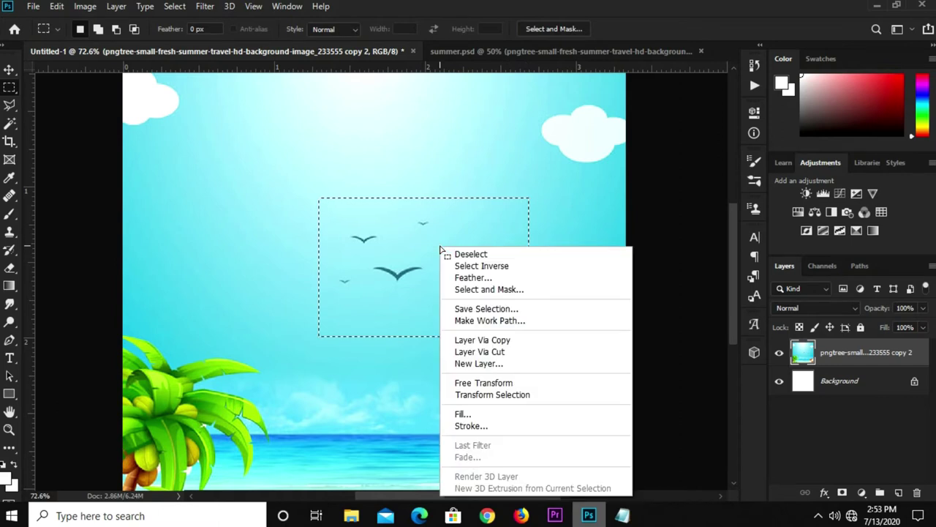
pyautogui.click(480, 413)
pyautogui.click(492, 121)
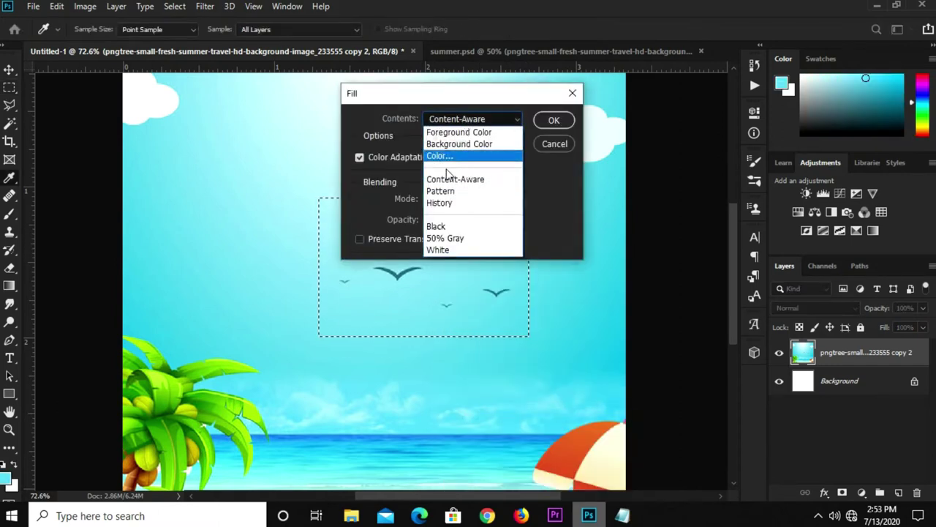
pyautogui.click(477, 188)
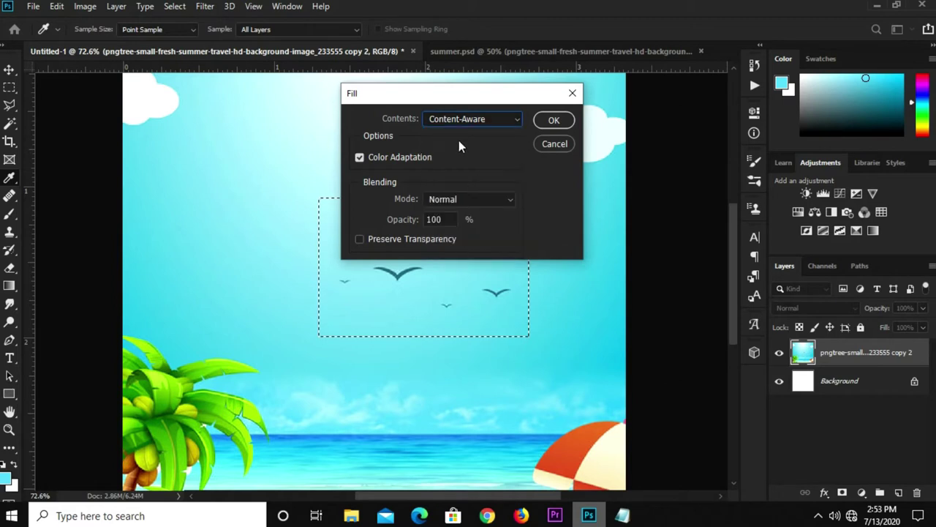
pyautogui.click(554, 121)
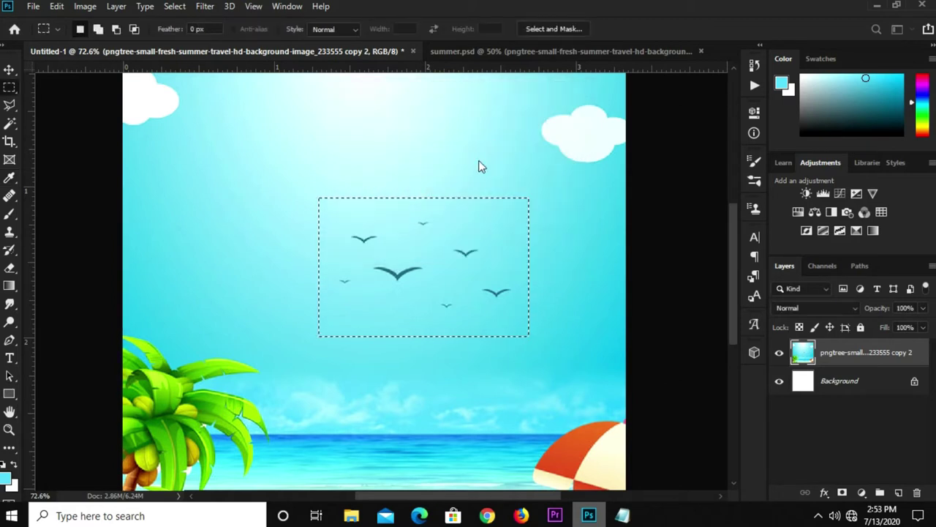
pyautogui.hotkey('ctrl', 'd')
pyautogui.hotkey('ctrl', '-')
# - Move the beach background down with the Move tool to reveal the palm leaves
pyautogui.scroll(-2, 439, 218)
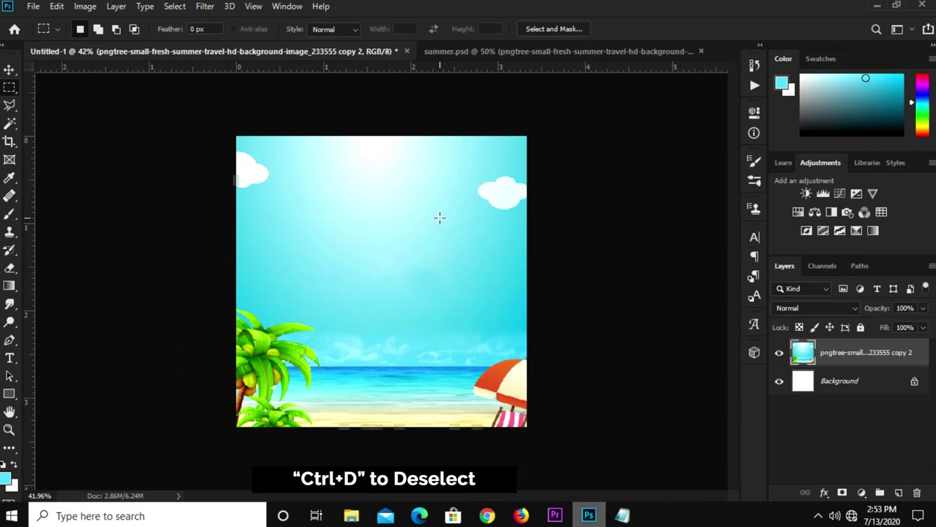
pyautogui.press('v')
pyautogui.moveTo(464, 170)
pyautogui.mouseDown()
pyautogui.moveTo(440, 249)
pyautogui.moveTo(475, 249)
pyautogui.mouseUp()
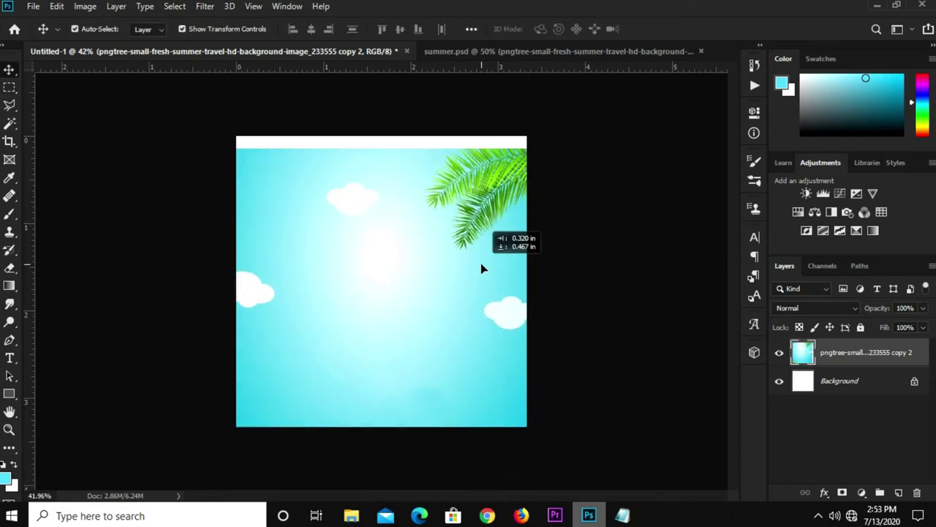
pyautogui.scroll(-3, 476, 254)
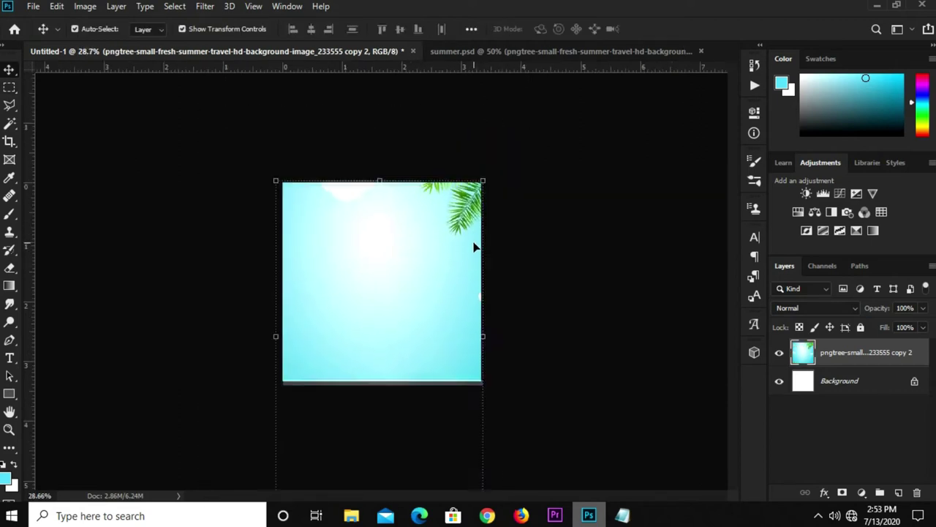
pyautogui.scroll(-1, 466, 262)
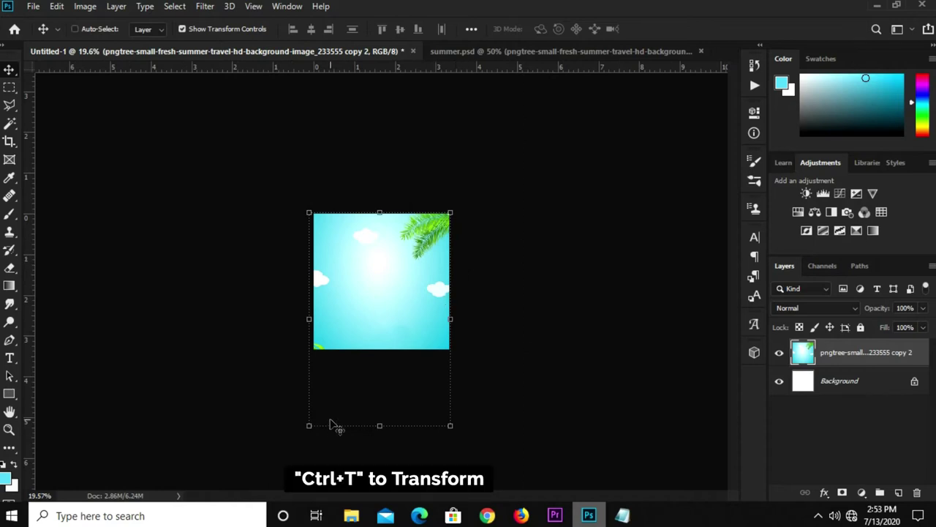
# - Cancel a trial resize, fit the view, and nudge the sky until no white strip shows
pyautogui.hotkey('ctrl', 't')
pyautogui.moveTo(443, 428); pyautogui.dragTo(448, 447)
pyautogui.press('Escape')
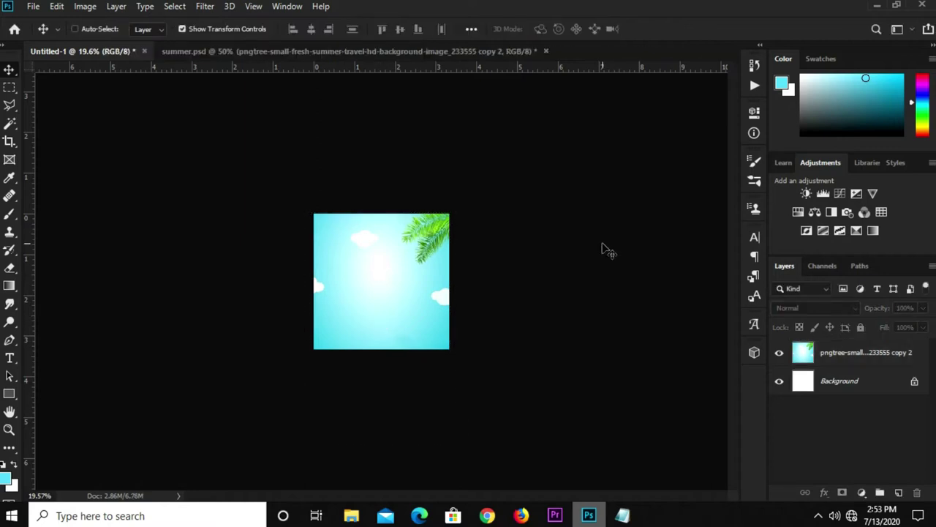
pyautogui.hotkey('ctrl', '0')
pyautogui.moveTo(477, 204); pyautogui.dragTo(473, 195)
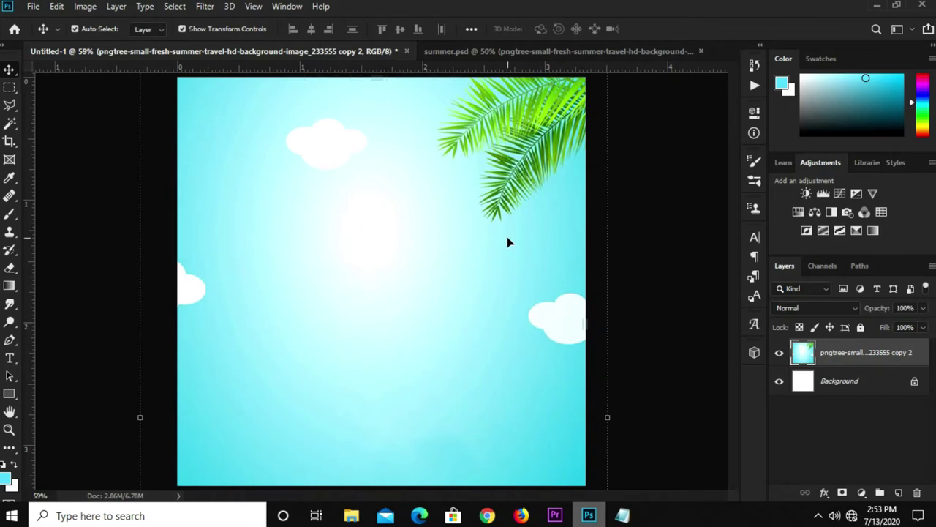
pyautogui.hotkey('ctrl', '0')
# - Add a Curves adjustment with the midpoint pulled down to deepen the sky, then return to summer.psd
pyautogui.click(862, 493)
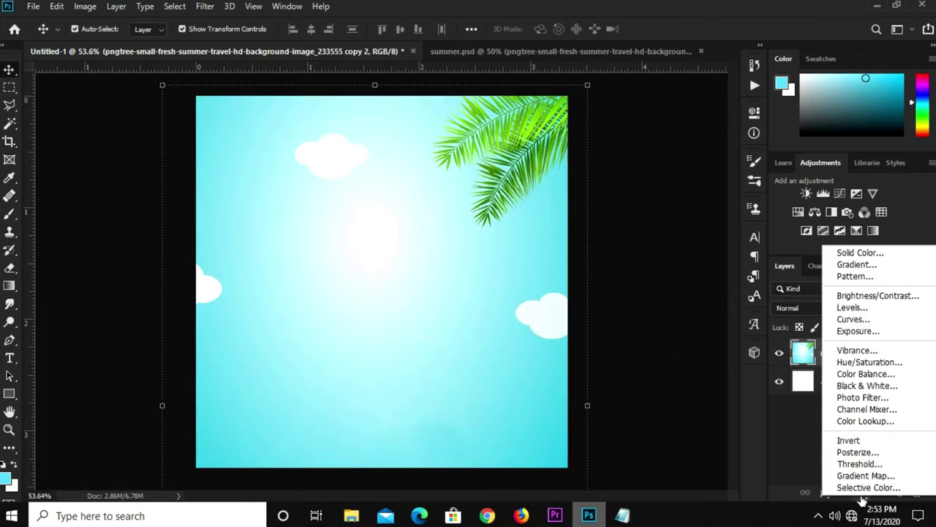
pyautogui.click(755, 352)
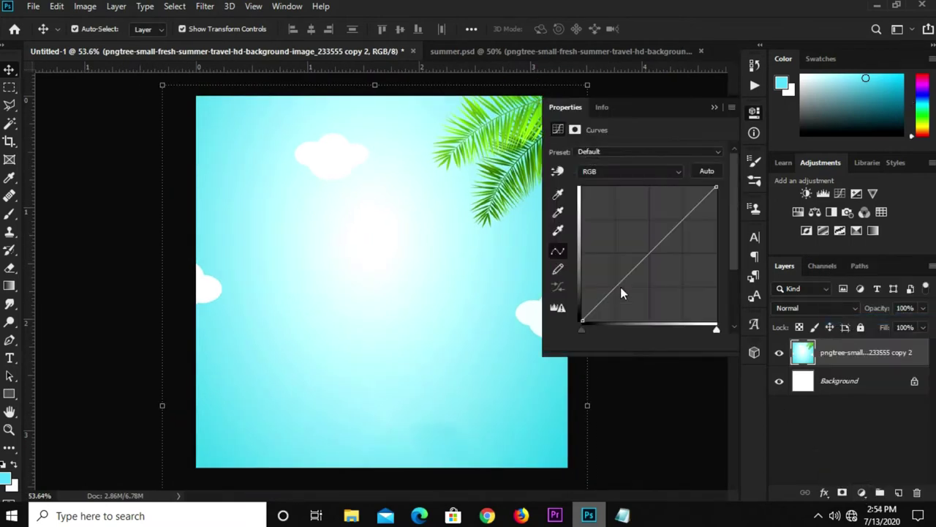
pyautogui.moveTo(614, 284); pyautogui.dragTo(627, 308)
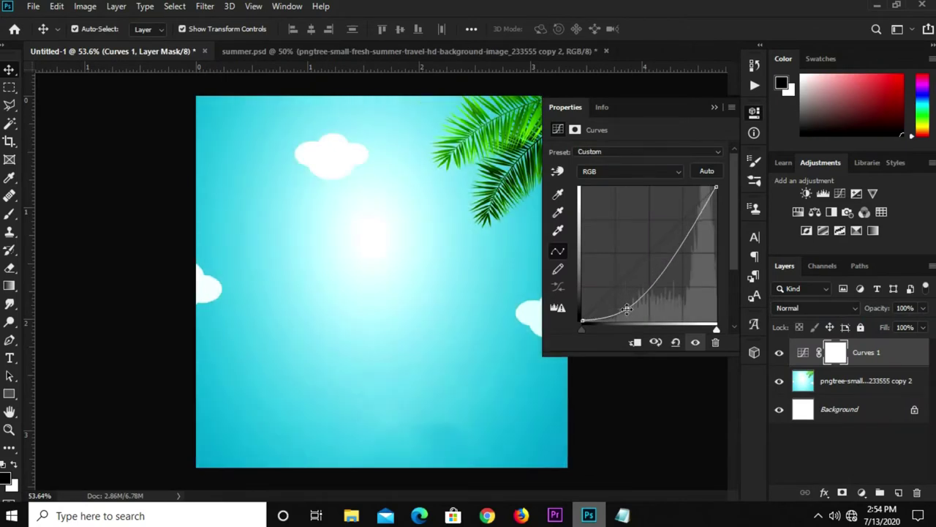
pyautogui.moveTo(627, 309); pyautogui.dragTo(629, 312)
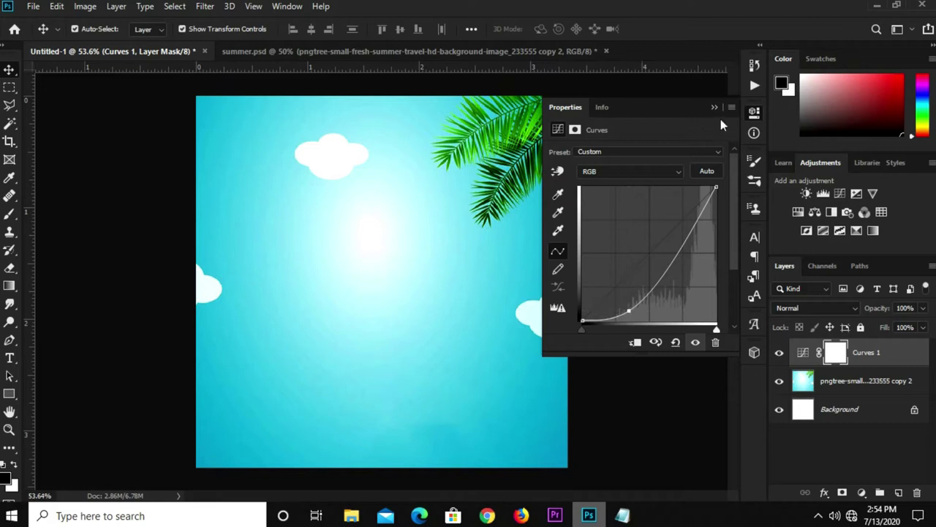
pyautogui.click(715, 107)
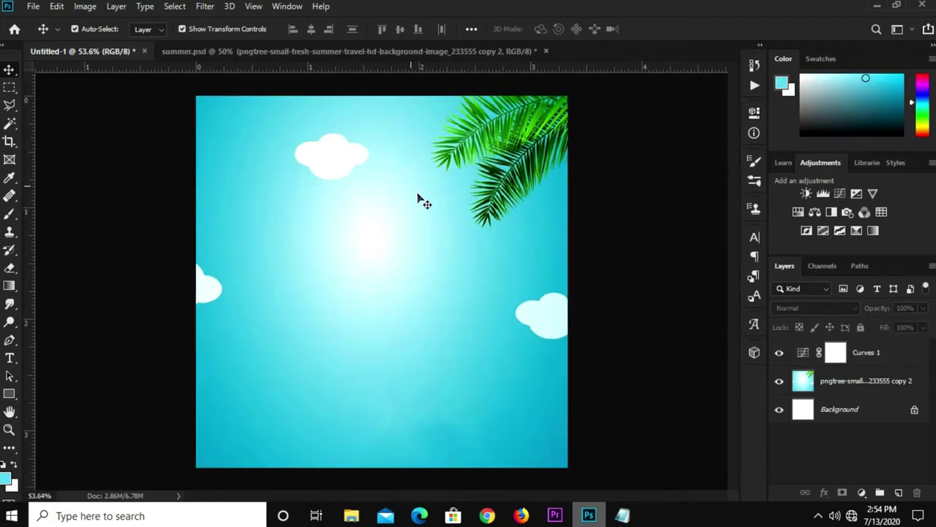
pyautogui.click(308, 55)
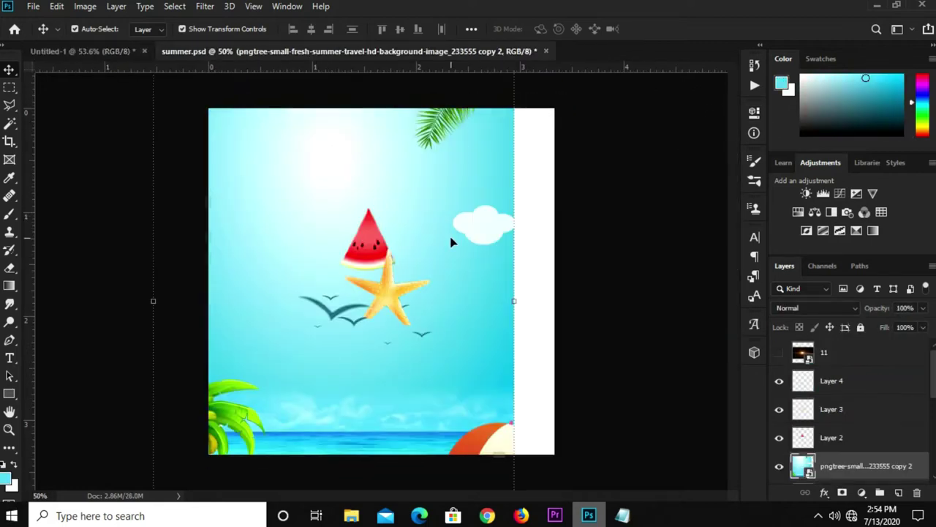
# - Hide the blue beach background in summer.psd and drag the wooden sign board into Untitled-1
pyautogui.click(779, 466)
pyautogui.moveTo(427, 344); pyautogui.dragTo(272, 119)
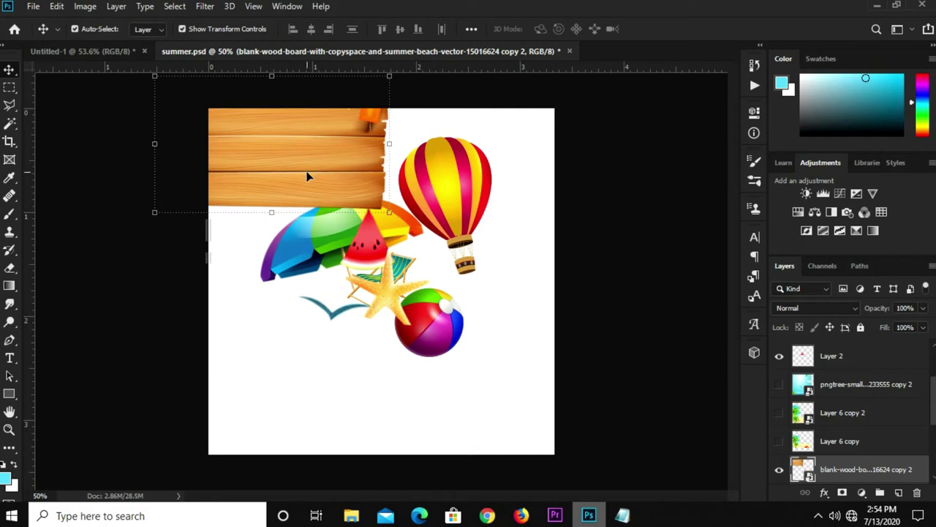
pyautogui.moveTo(297, 179); pyautogui.dragTo(303, 195)
pyautogui.moveTo(251, 174); pyautogui.dragTo(343, 244)
# - Scale the wooden board taller and centre it on the canvas
pyautogui.hotkey('ctrl', 't')
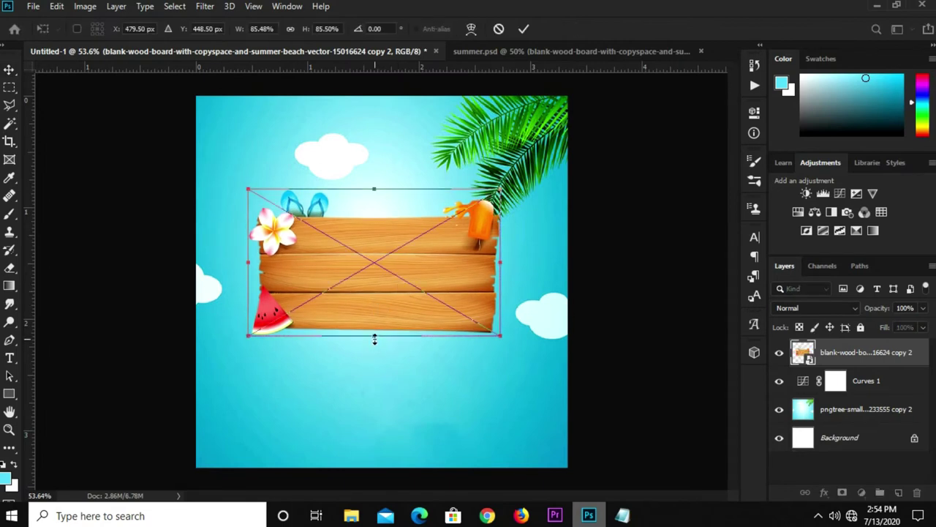
pyautogui.moveTo(374, 339); pyautogui.dragTo(379, 342)
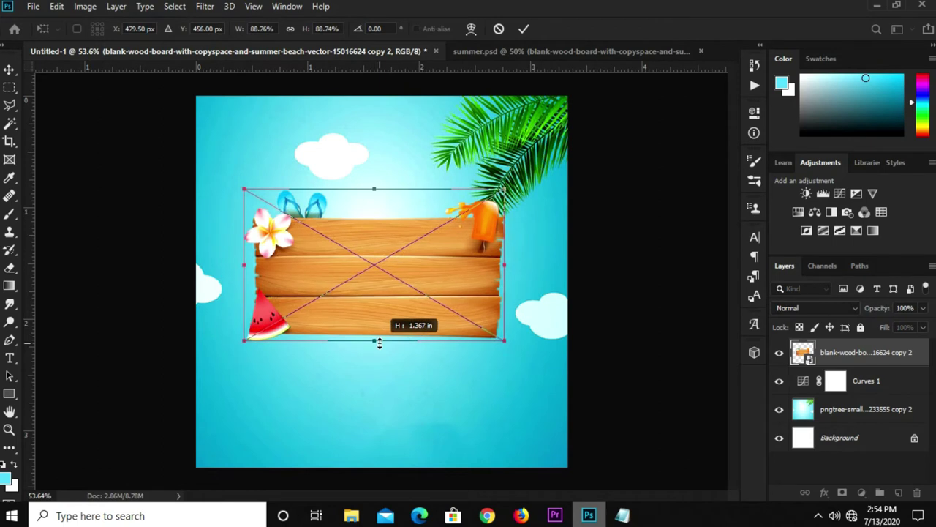
pyautogui.press('Return')
pyautogui.moveTo(378, 266); pyautogui.dragTo(370, 292)
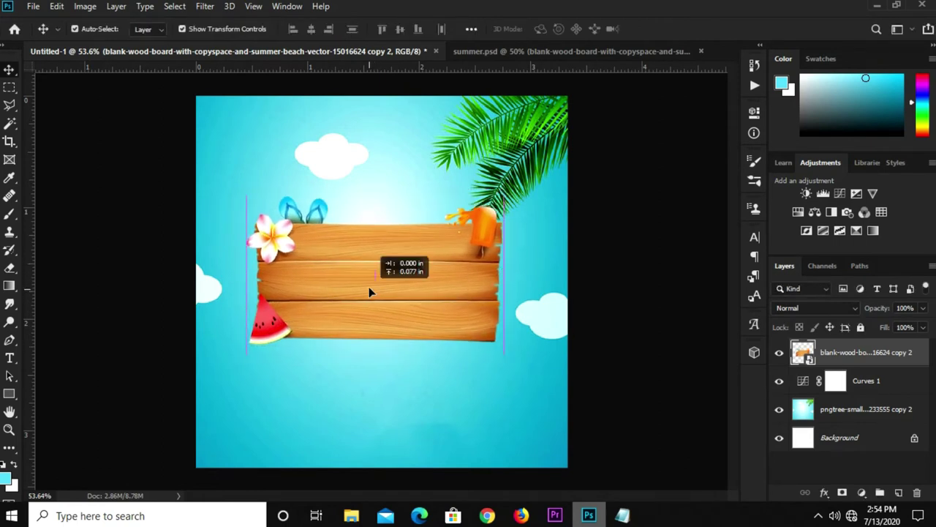
pyautogui.moveTo(369, 292); pyautogui.dragTo(494, 252)
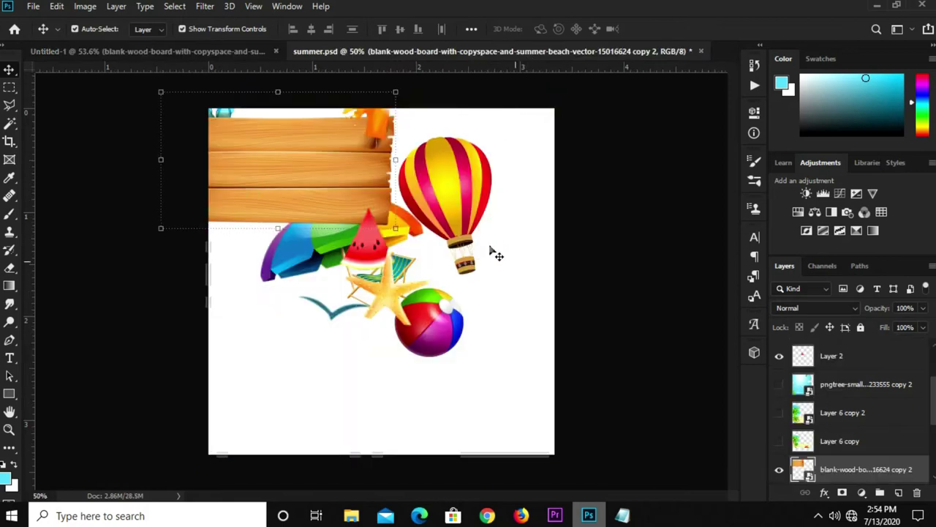
pyautogui.moveTo(347, 169); pyautogui.dragTo(389, 235)
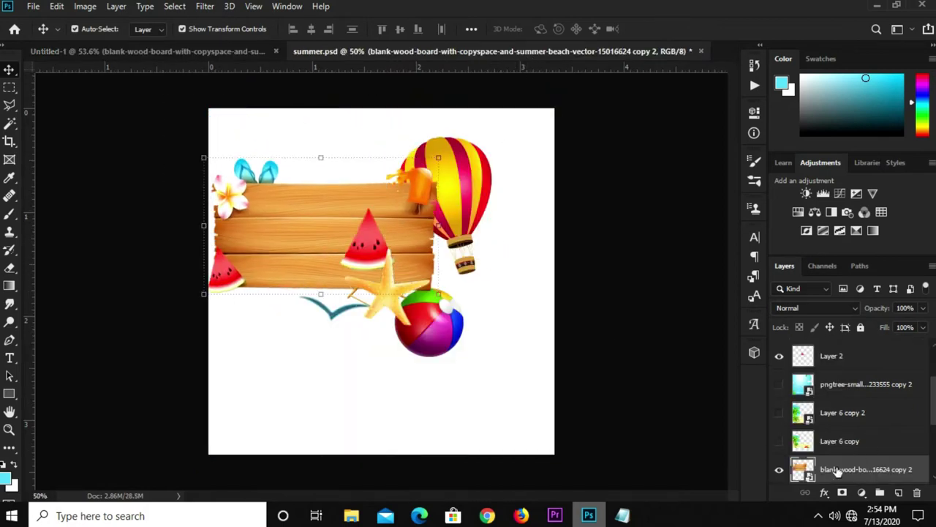
# - Hide the board in summer.psd, select the watermelon on Layer 2, and paste it into the poster
pyautogui.click(779, 470)
pyautogui.click(368, 262)
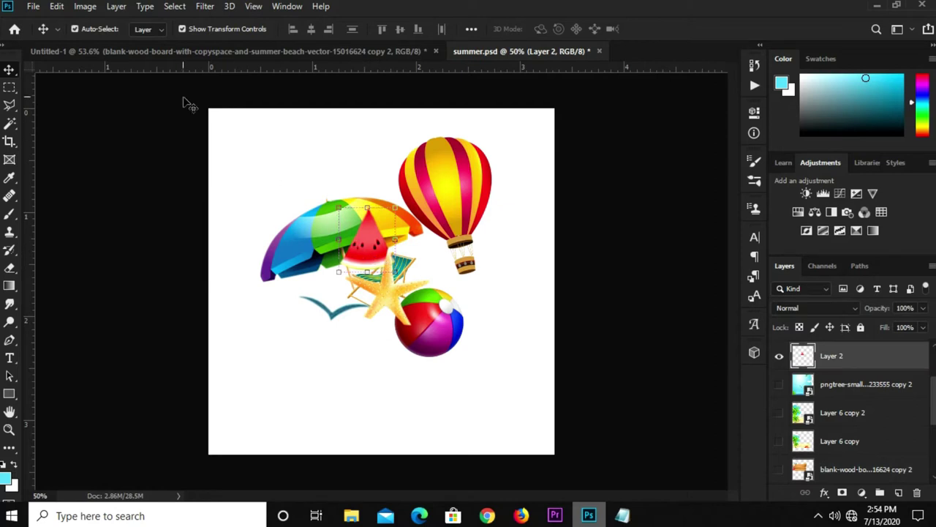
pyautogui.click(198, 51)
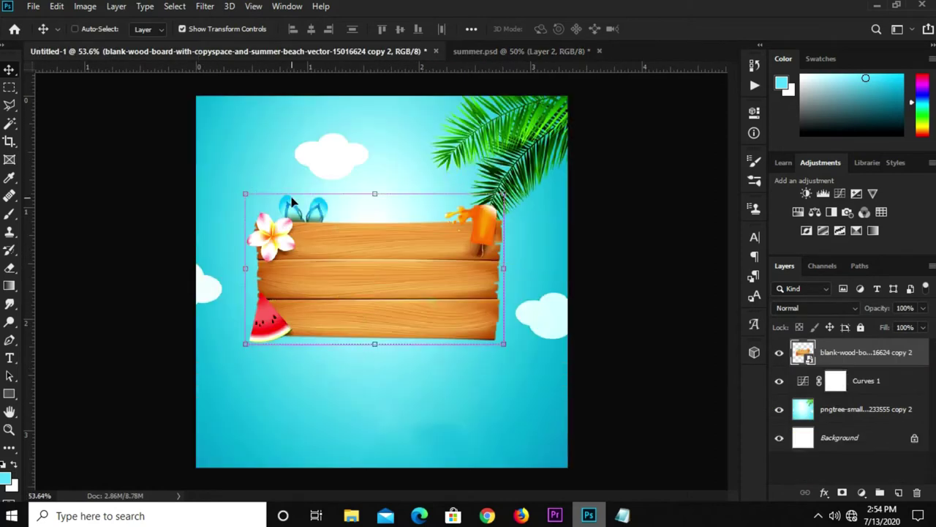
pyautogui.hotkey('ctrl', 'v')
# - Scale the pasted watermelon down to about 62% and set it on the sign
pyautogui.hotkey('ctrl', 't')
pyautogui.moveTo(378, 246)
pyautogui.mouseDown()
pyautogui.moveTo(381, 273)
pyautogui.moveTo(335, 194)
pyautogui.mouseUp()
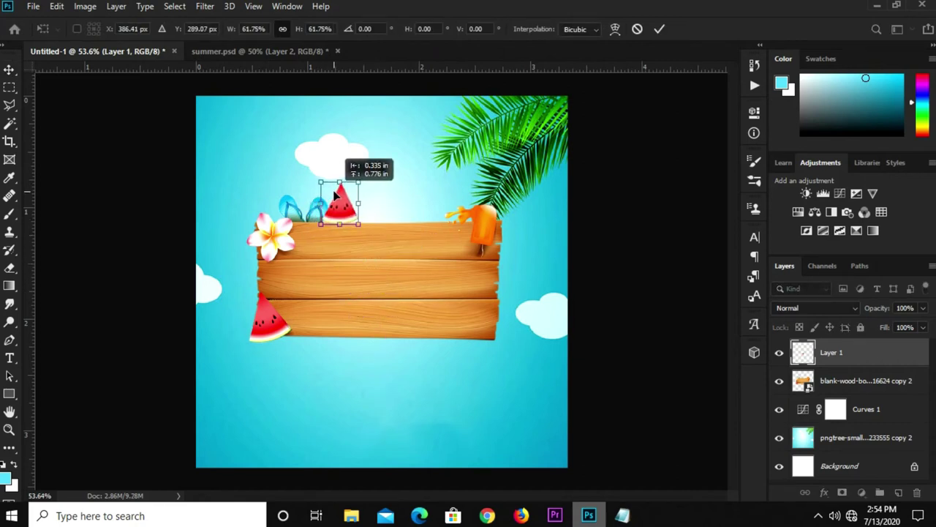
pyautogui.press('Return')
pyautogui.scroll(1, 343, 192)
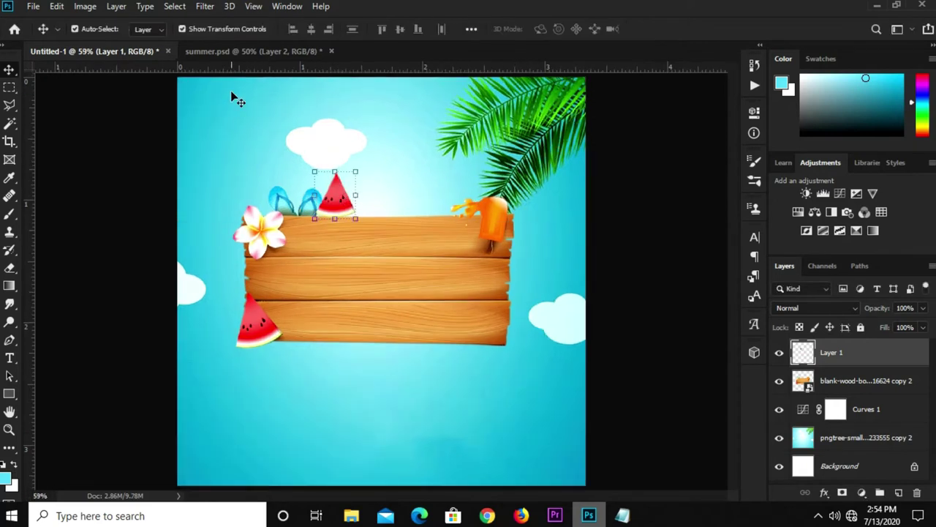
# - Bring the rainbow umbrella from summer.psd into the poster above the sign's top-left corner
pyautogui.click(249, 51)
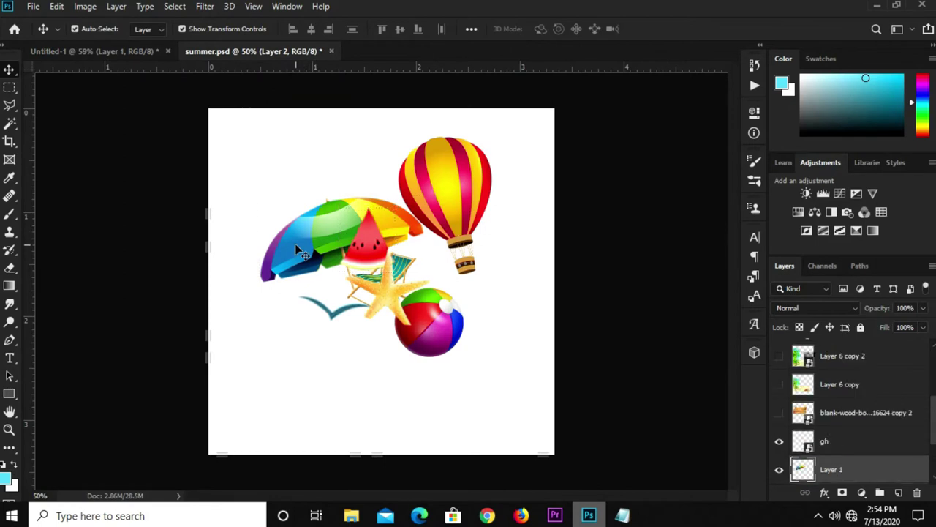
pyautogui.moveTo(337, 241); pyautogui.dragTo(279, 187)
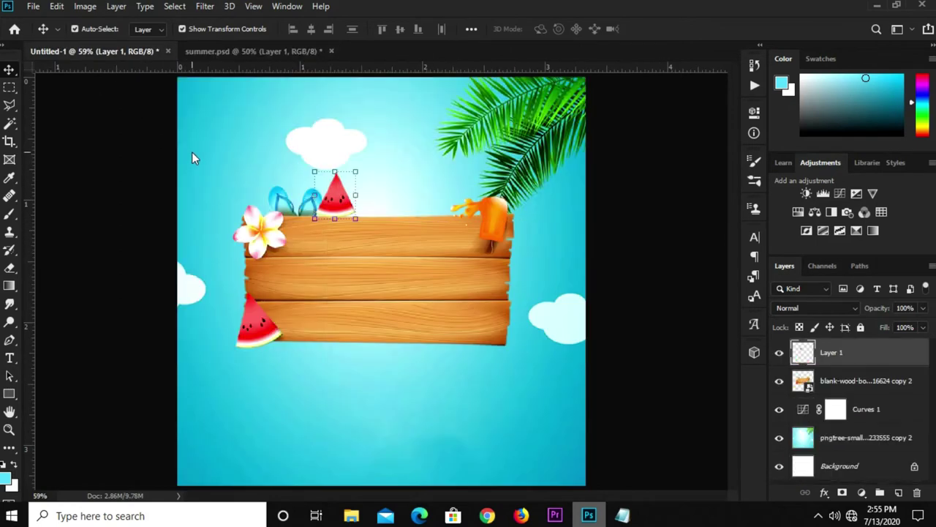
pyautogui.moveTo(92, 50); pyautogui.dragTo(246, 183)
pyautogui.moveTo(347, 269)
pyautogui.mouseDown()
pyautogui.moveTo(268, 141)
pyautogui.moveTo(276, 152)
pyautogui.mouseUp()
pyautogui.moveTo(845, 352); pyautogui.dragTo(852, 388)
# - Move the umbrella layer below the wooden sign layer and lower it slightly onto the sign
pyautogui.click(851, 357)
pyautogui.click(852, 407)
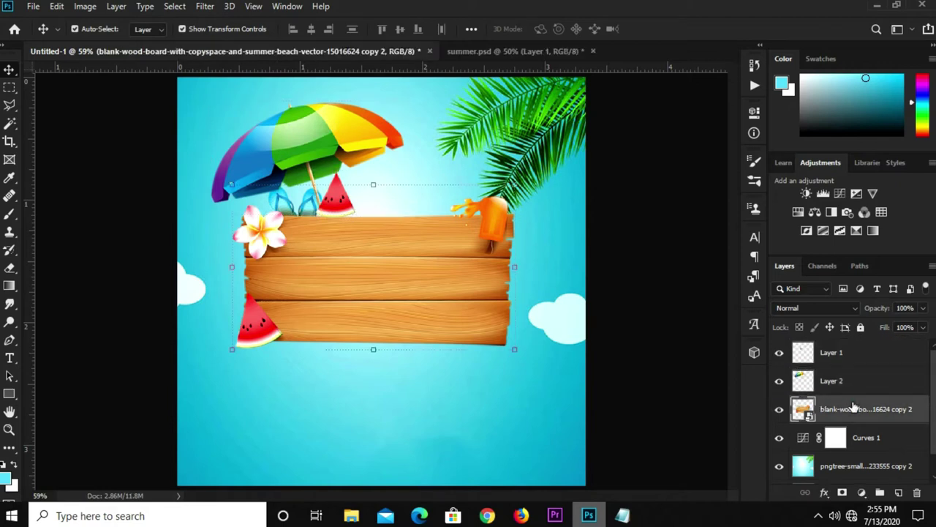
pyautogui.click(851, 388)
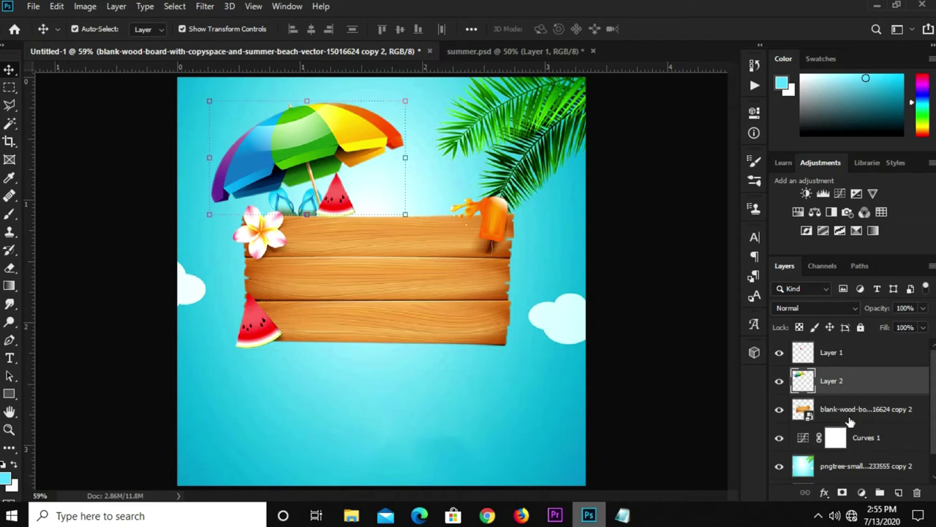
pyautogui.moveTo(851, 385); pyautogui.dragTo(849, 423)
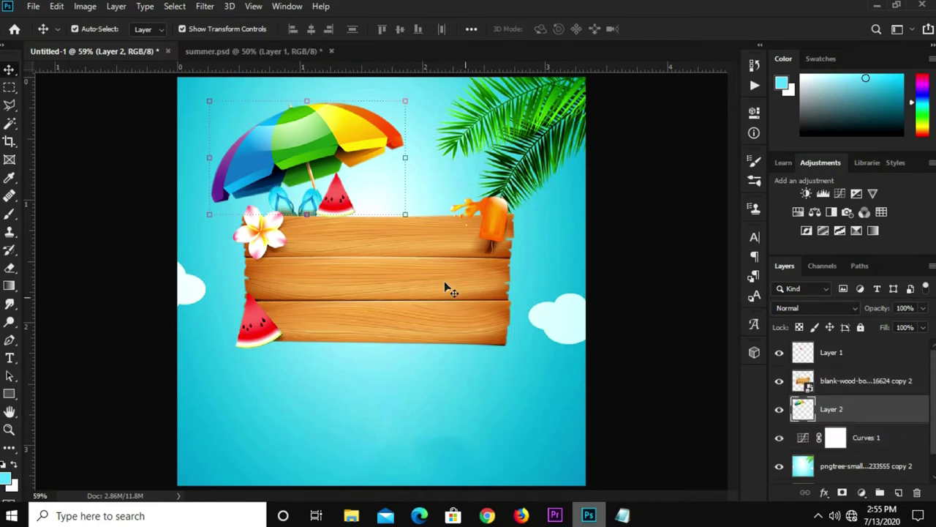
pyautogui.moveTo(310, 143); pyautogui.dragTo(308, 149)
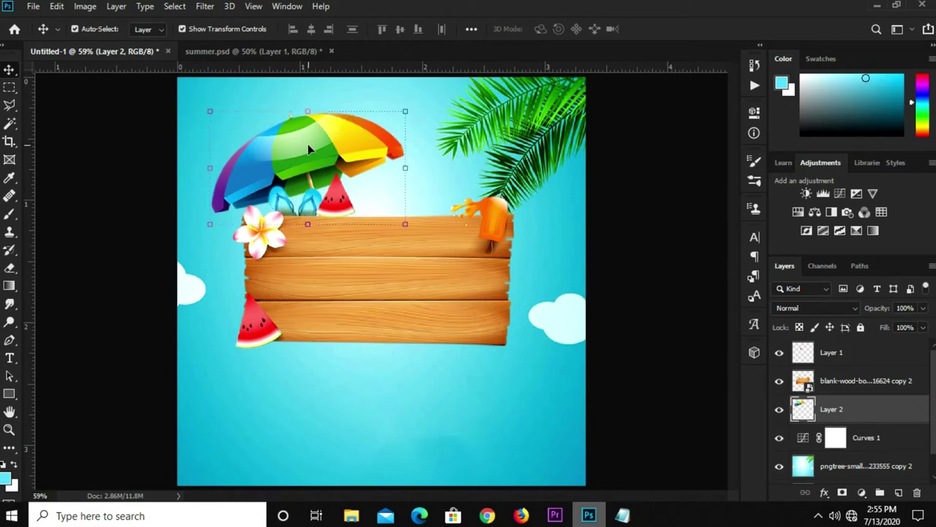
# - Paste the starfish from summer.psd into the poster and shrink it to about 69%
pyautogui.click(212, 52)
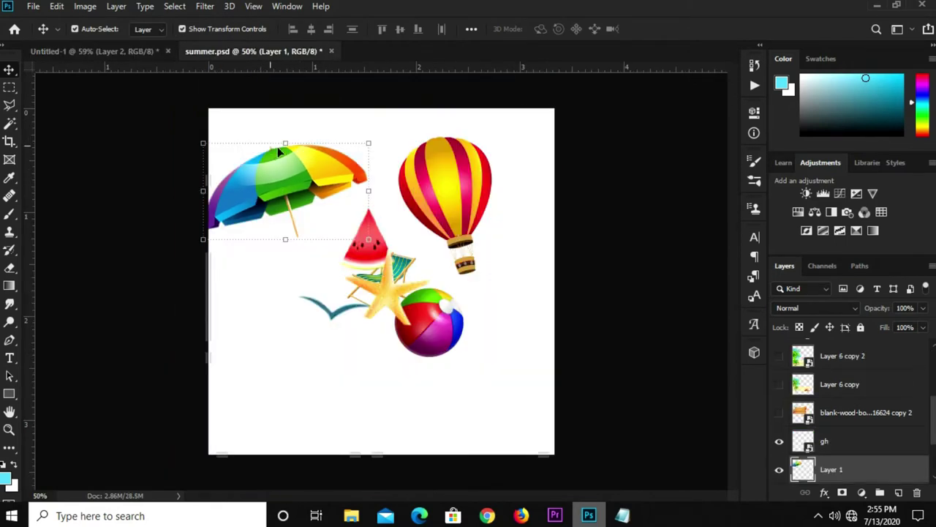
pyautogui.click(394, 306)
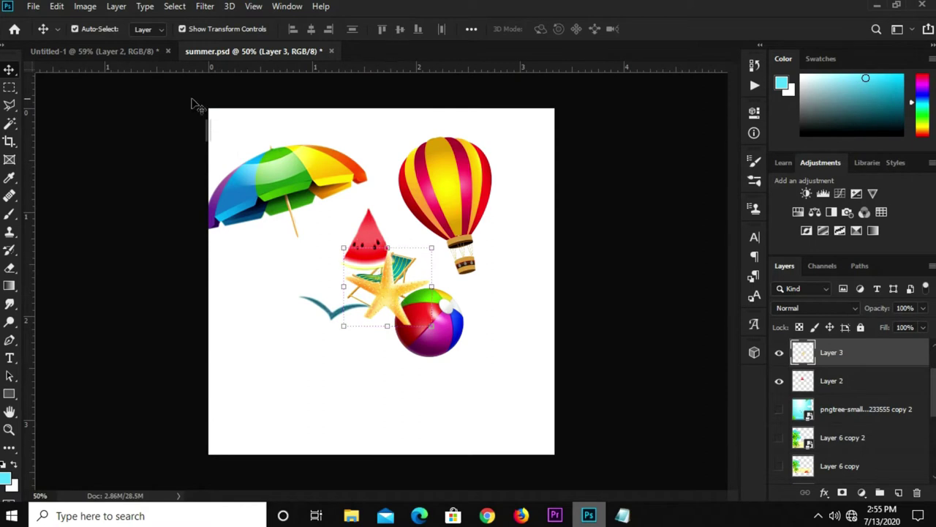
pyautogui.click(124, 53)
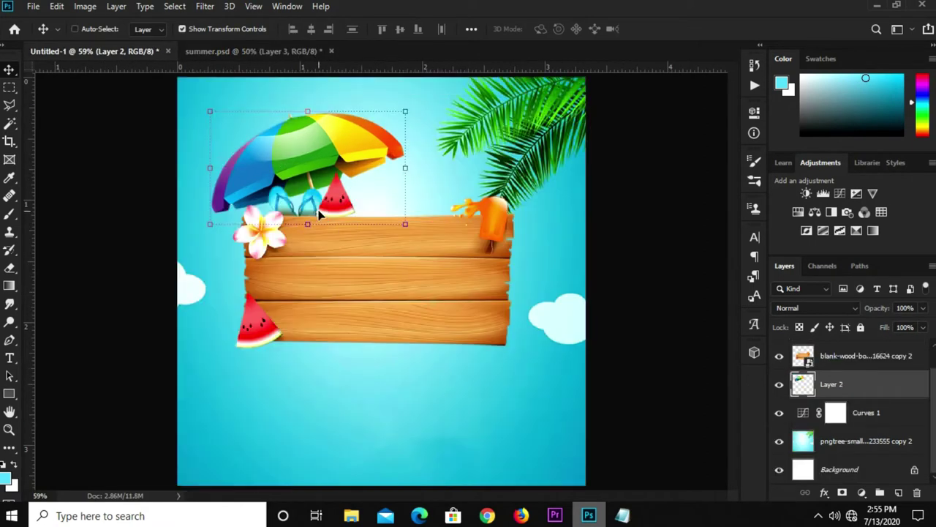
pyautogui.hotkey('ctrl', 'v')
pyautogui.hotkey('ctrl', 't')
pyautogui.moveTo(380, 234); pyautogui.dragTo(381, 265)
# - Place the starfish under the umbrella, then bring beach ball gh onto the sign at about 18.55%
pyautogui.moveTo(371, 303)
pyautogui.mouseDown()
pyautogui.moveTo(360, 184)
pyautogui.moveTo(367, 152)
pyautogui.moveTo(351, 180)
pyautogui.moveTo(360, 192)
pyautogui.mouseUp()
pyautogui.press('Return')
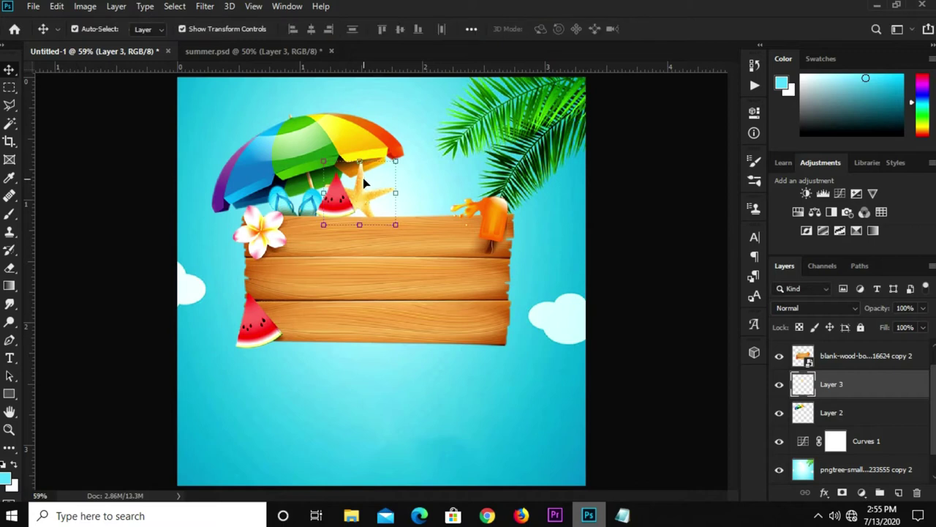
pyautogui.click(261, 44)
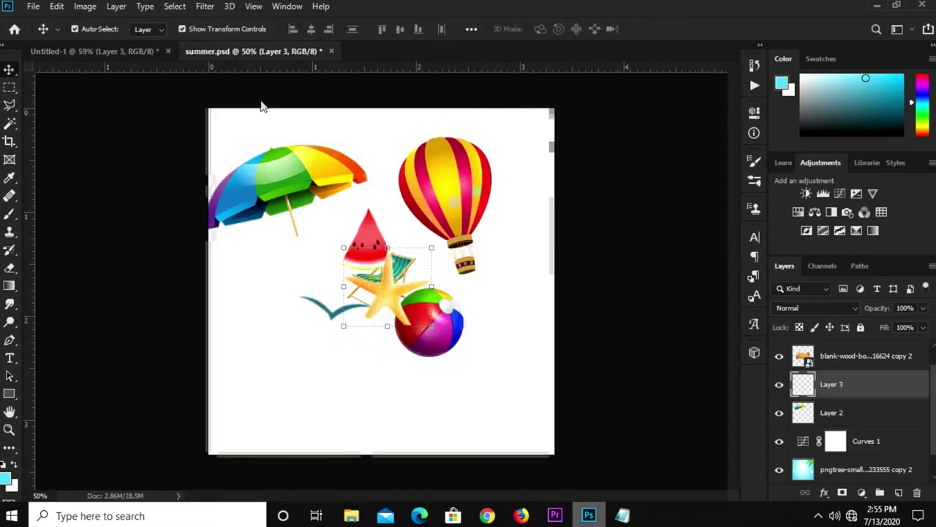
pyautogui.click(439, 322)
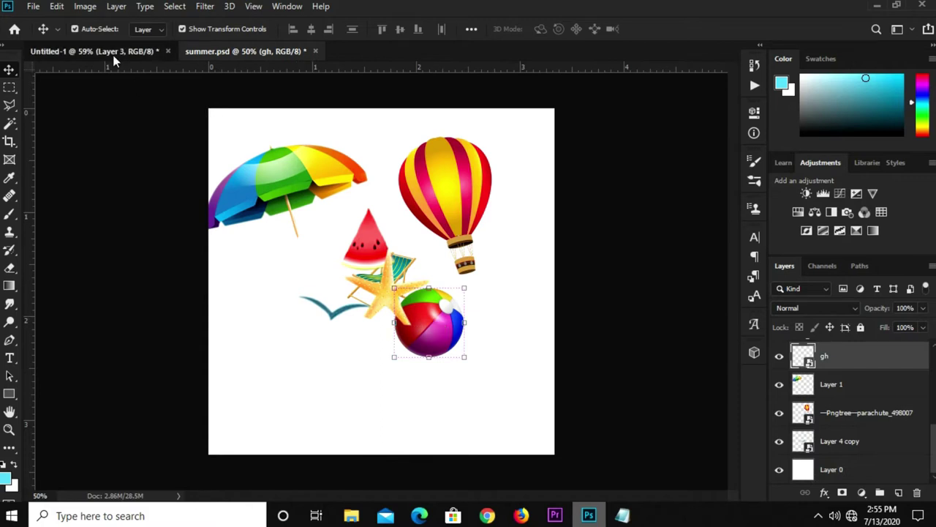
pyautogui.moveTo(113, 60); pyautogui.dragTo(367, 289)
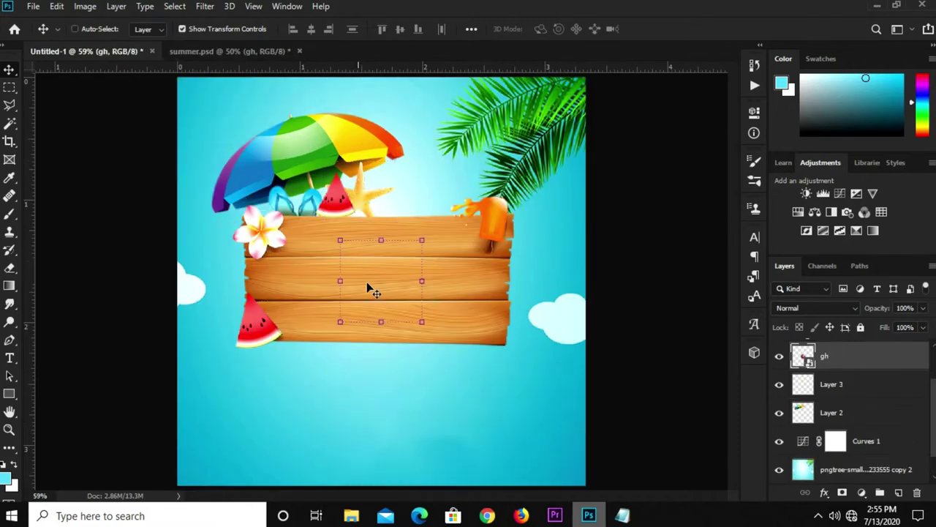
pyautogui.moveTo(368, 235)
pyautogui.mouseDown()
pyautogui.moveTo(402, 141)
pyautogui.moveTo(401, 168)
pyautogui.moveTo(432, 196)
pyautogui.moveTo(391, 196)
pyautogui.mouseUp()
pyautogui.press('Return')
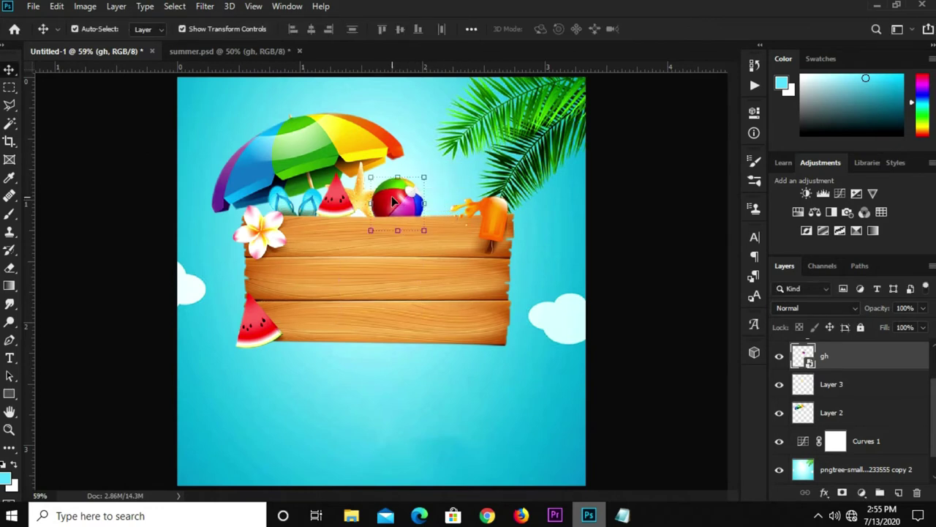
pyautogui.click(220, 51)
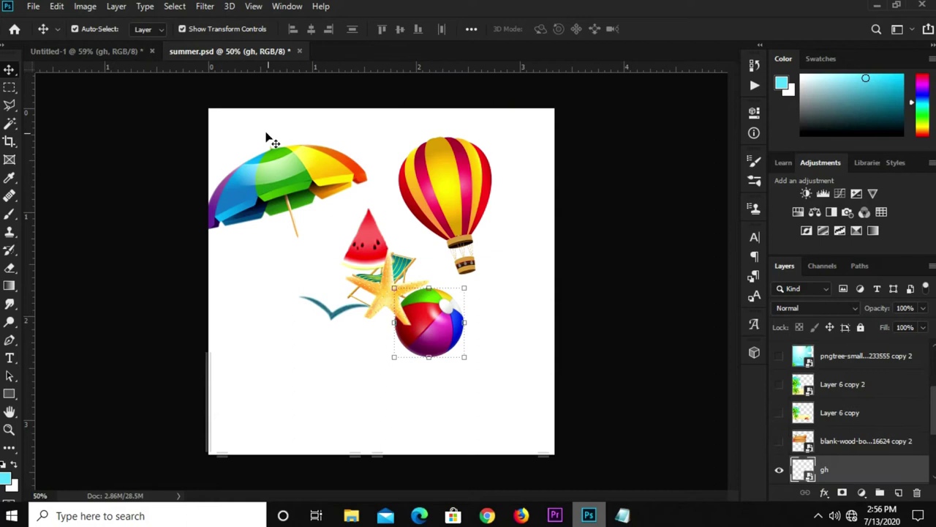
# - In summer.psd, hide the beach ball and white background, move the starfish aside, and copy the deck chair
pyautogui.click(778, 471)
pyautogui.click(405, 295)
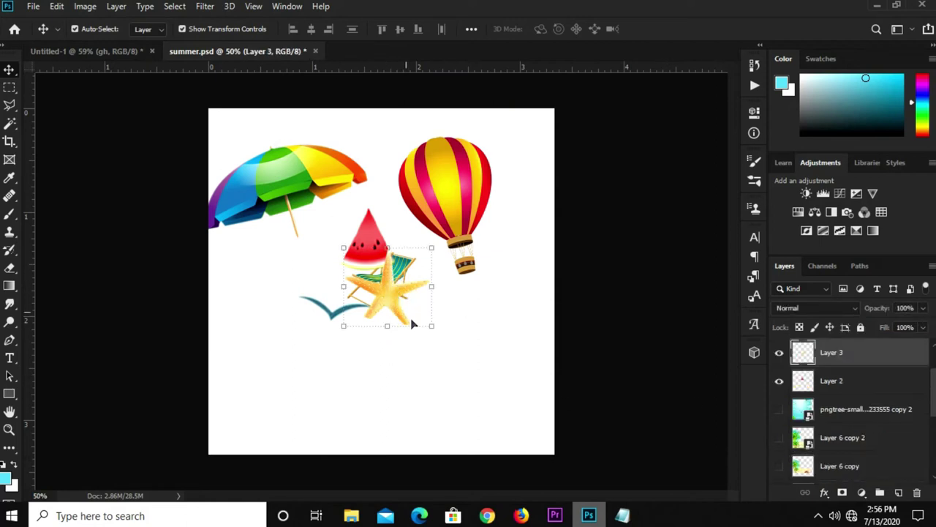
pyautogui.moveTo(411, 323); pyautogui.dragTo(373, 273)
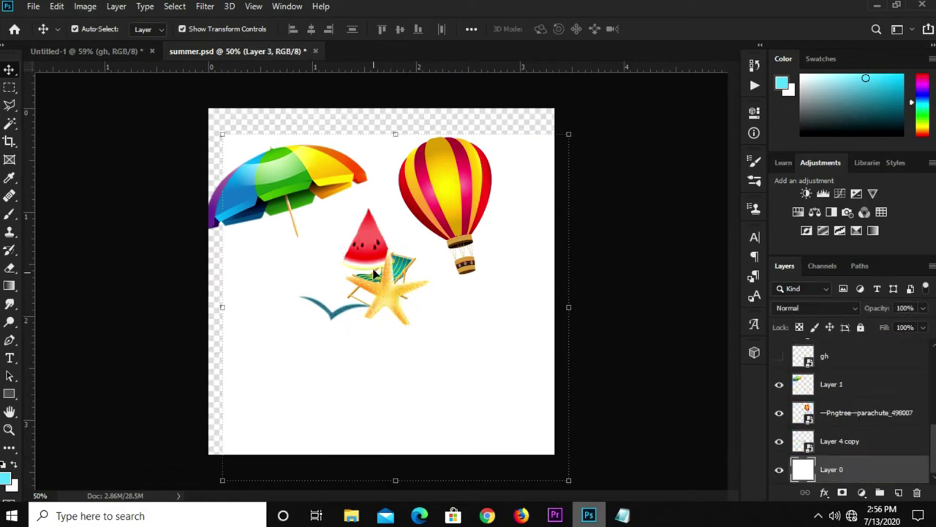
pyautogui.click(780, 471)
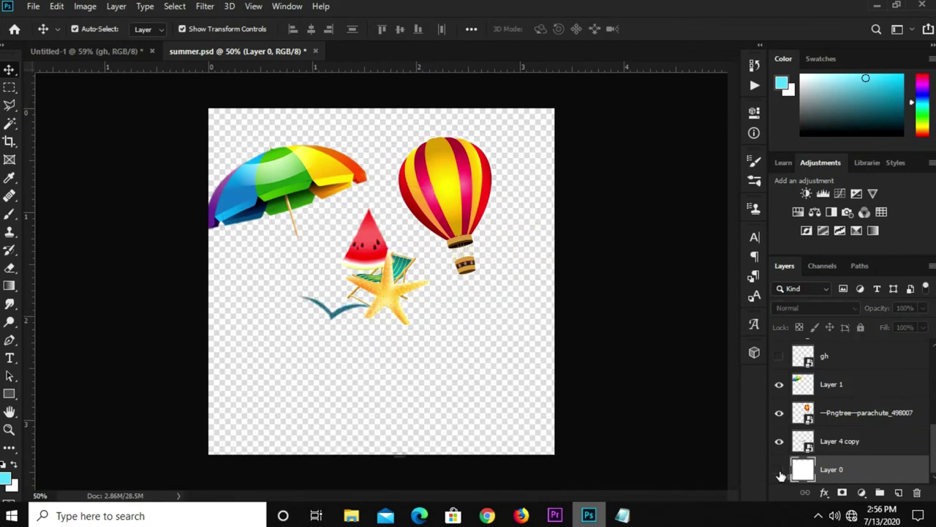
pyautogui.moveTo(393, 302); pyautogui.dragTo(444, 352)
pyautogui.click(392, 293)
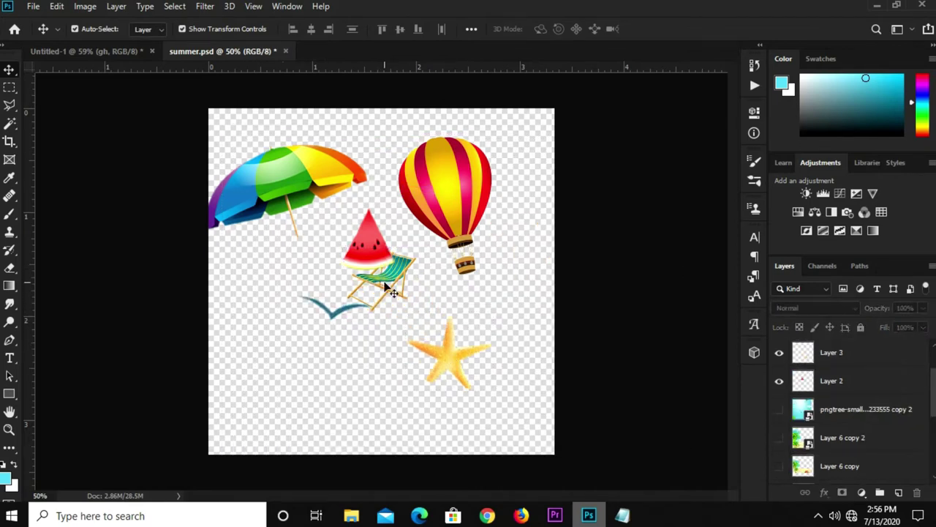
pyautogui.click(393, 293)
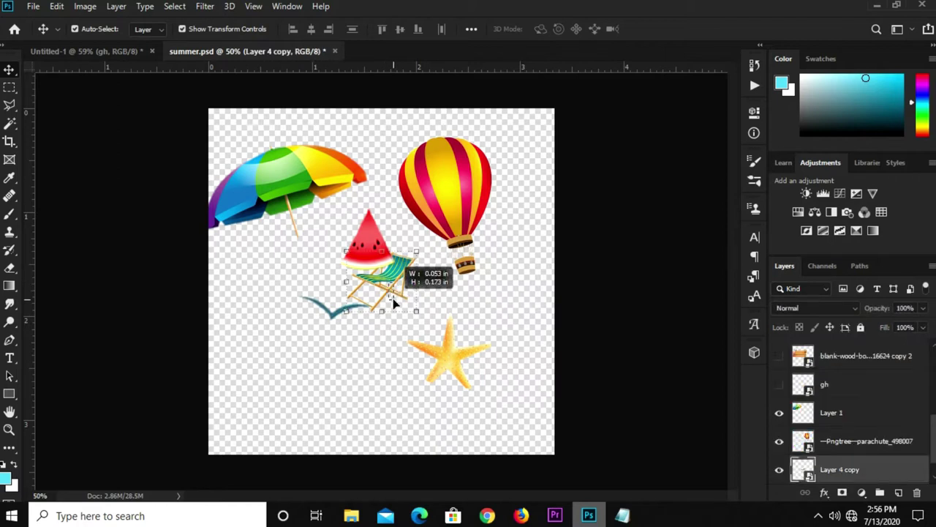
pyautogui.press('ctrl')
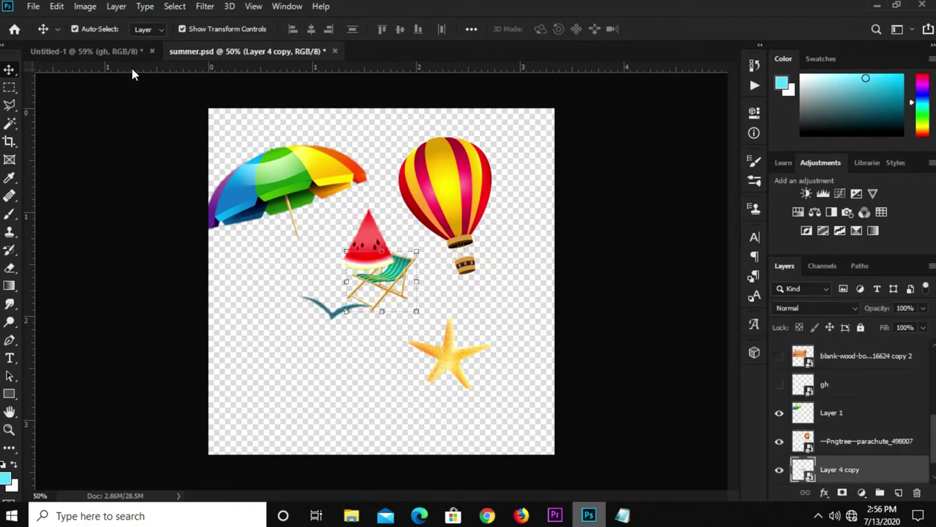
# - Paste the deck chair into the poster and move it up beside the beach ball
pyautogui.click(130, 59)
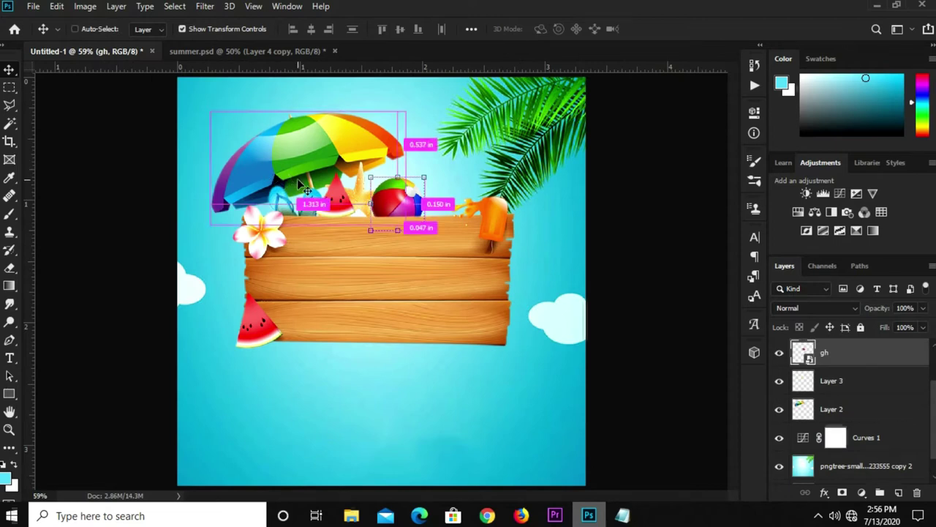
pyautogui.hotkey('ctrl', 'v')
pyautogui.hotkey('ctrl', 't')
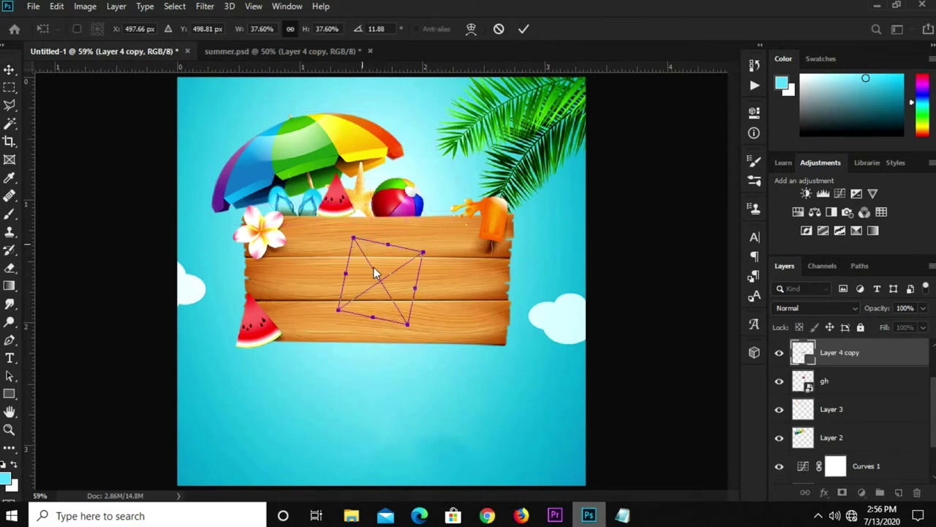
pyautogui.moveTo(398, 261); pyautogui.dragTo(437, 204)
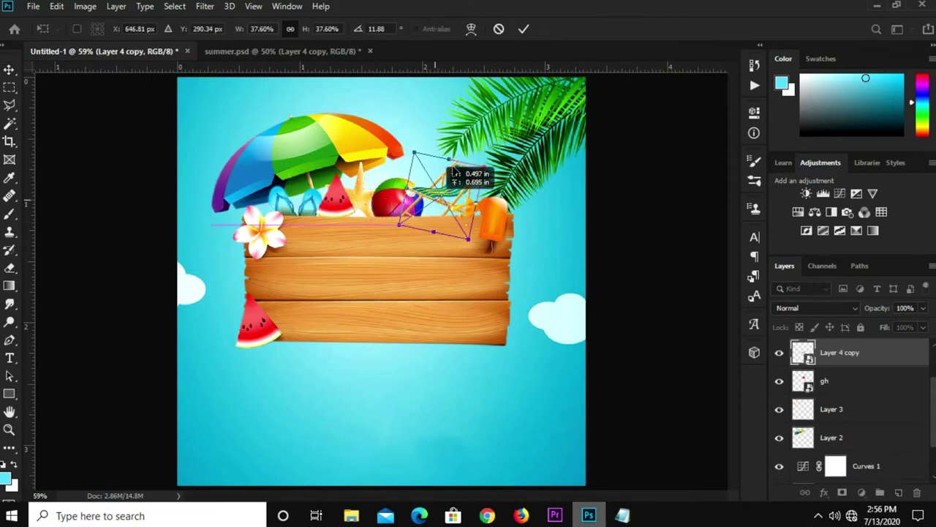
pyautogui.scroll(3, 449, 159)
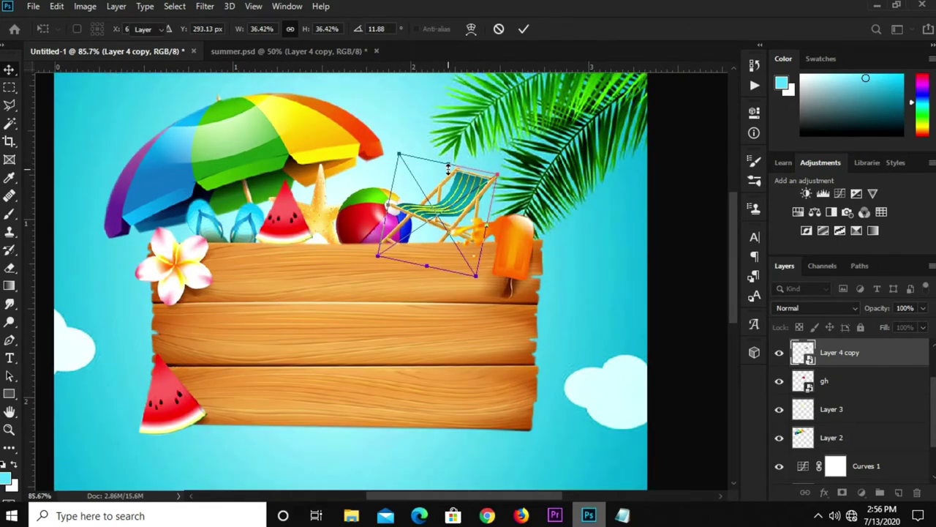
pyautogui.press('Return')
# - Lower the deck chair onto the sign's top edge at about 36.42% scale
pyautogui.click(446, 201)
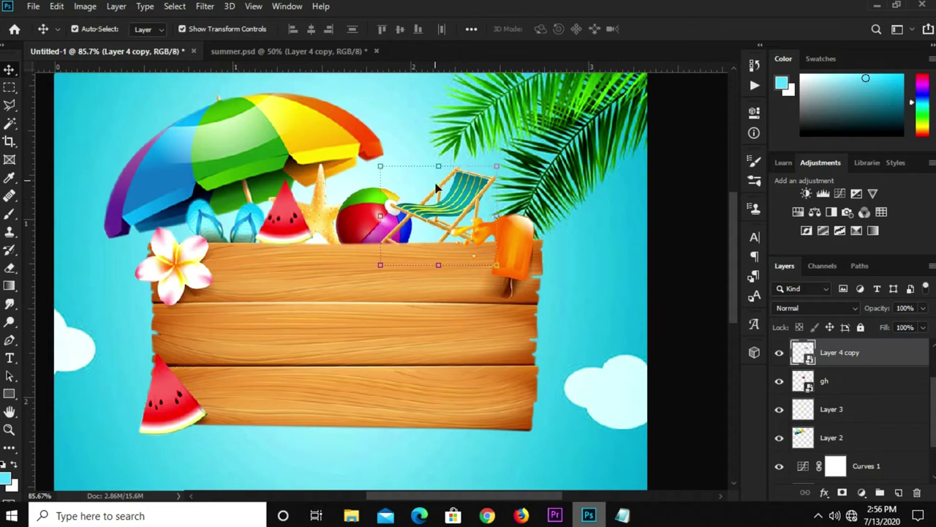
pyautogui.hotkey('ctrl', 't')
pyautogui.moveTo(436, 210); pyautogui.dragTo(438, 220)
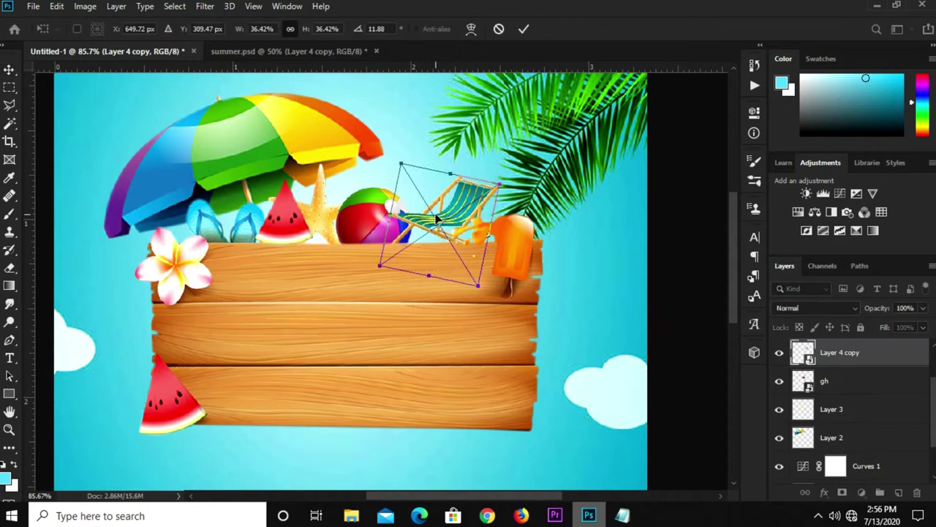
pyautogui.press('Return')
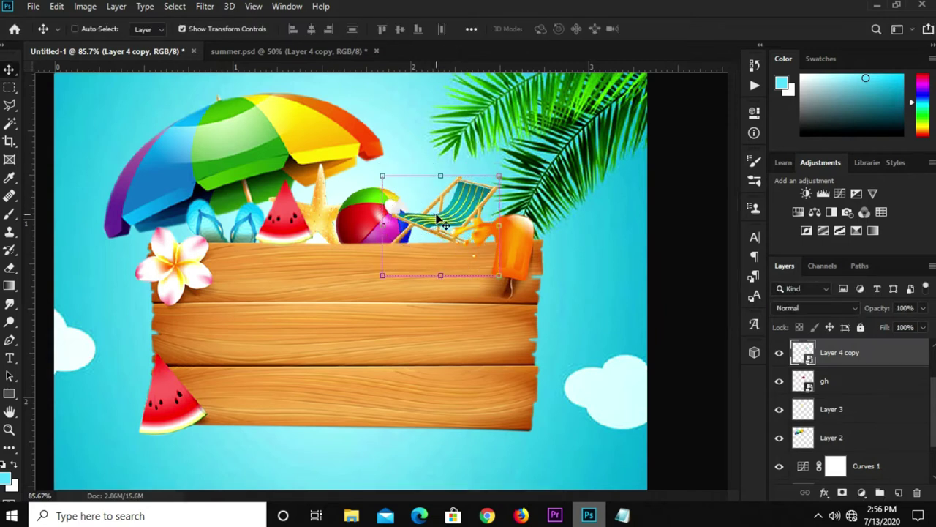
pyautogui.scroll(-3, 548, 191)
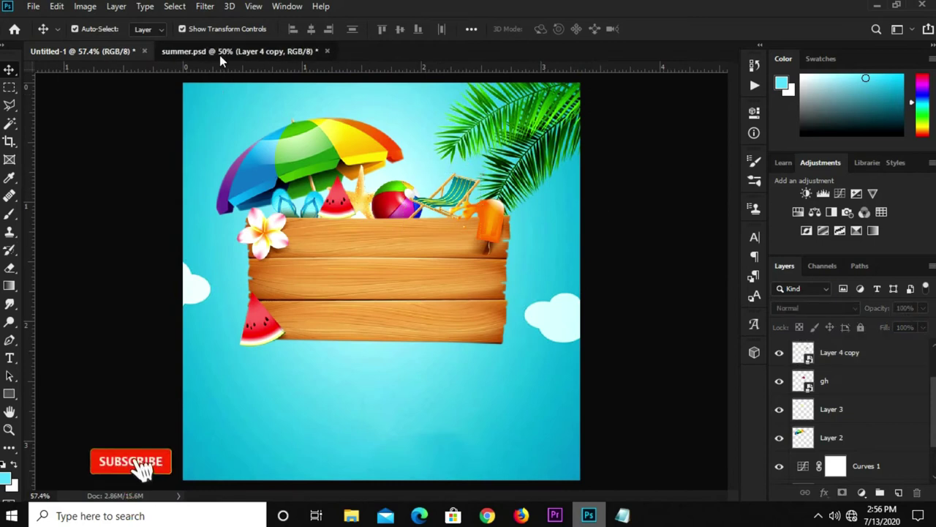
# - Copy the word 'summer' from the Notepad party notes and return to the Untitled-1 poster
pyautogui.click(220, 53)
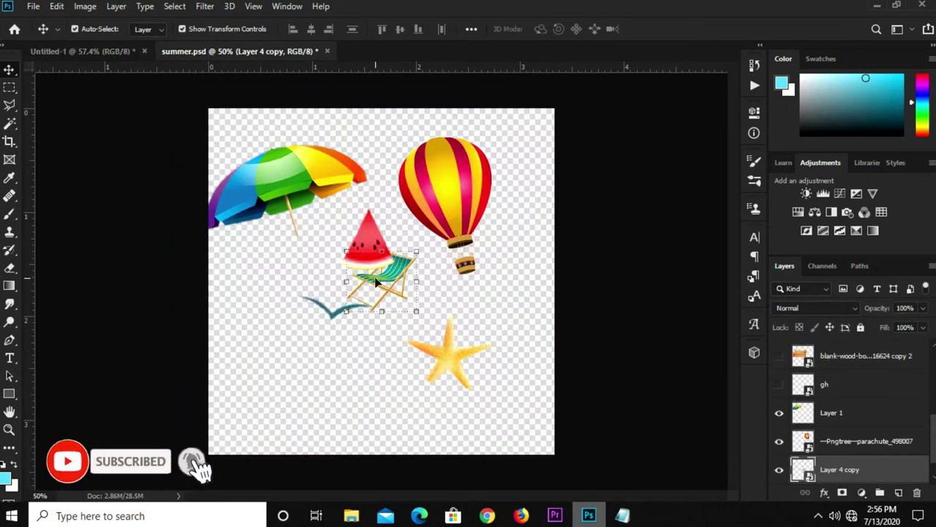
pyautogui.click(82, 51)
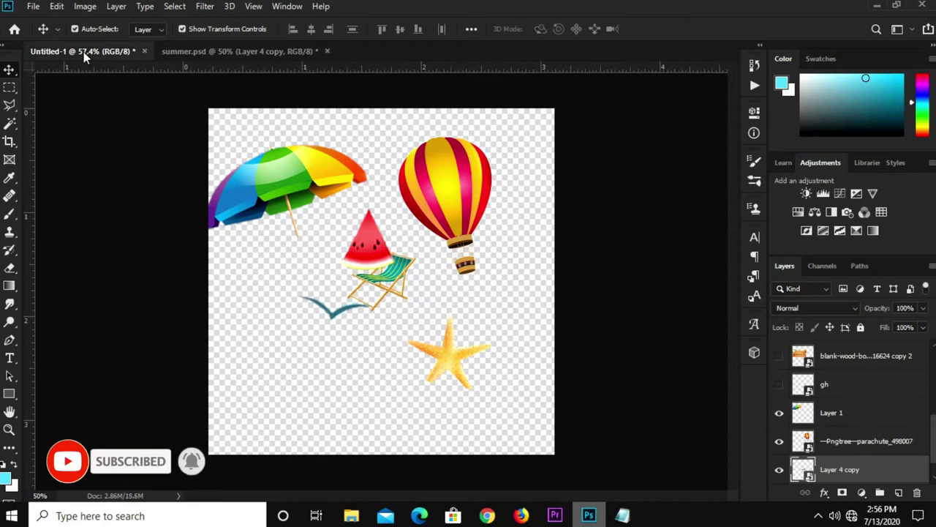
pyautogui.click(623, 516)
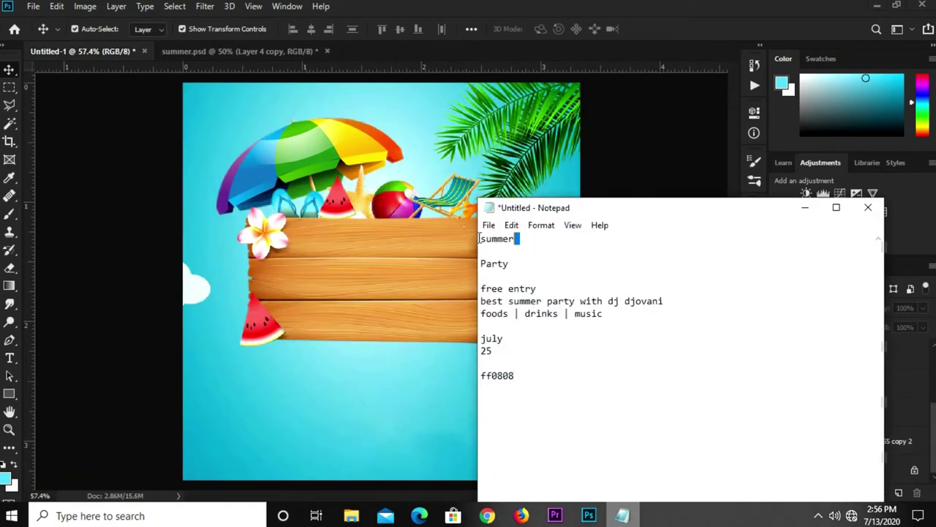
pyautogui.moveTo(516, 240); pyautogui.dragTo(485, 239)
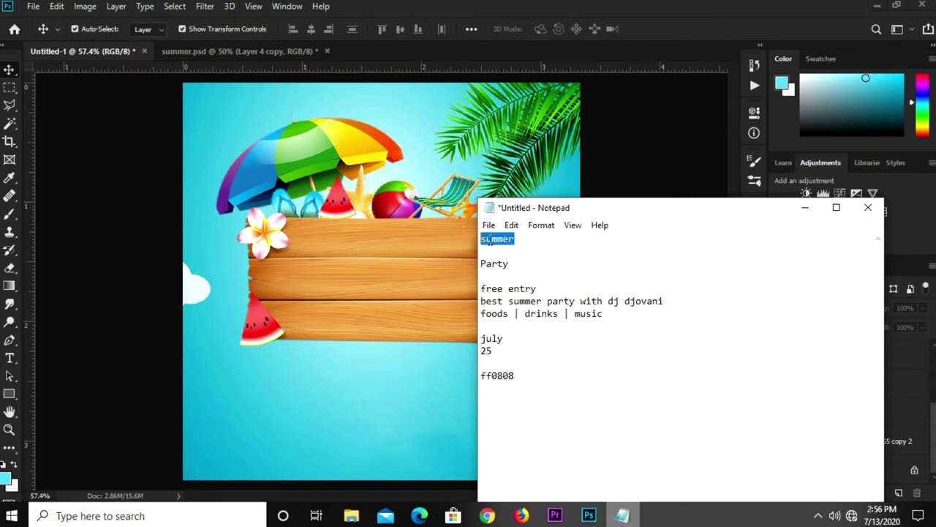
pyautogui.rightClick(489, 241)
pyautogui.click(540, 285)
pyautogui.click(379, 301)
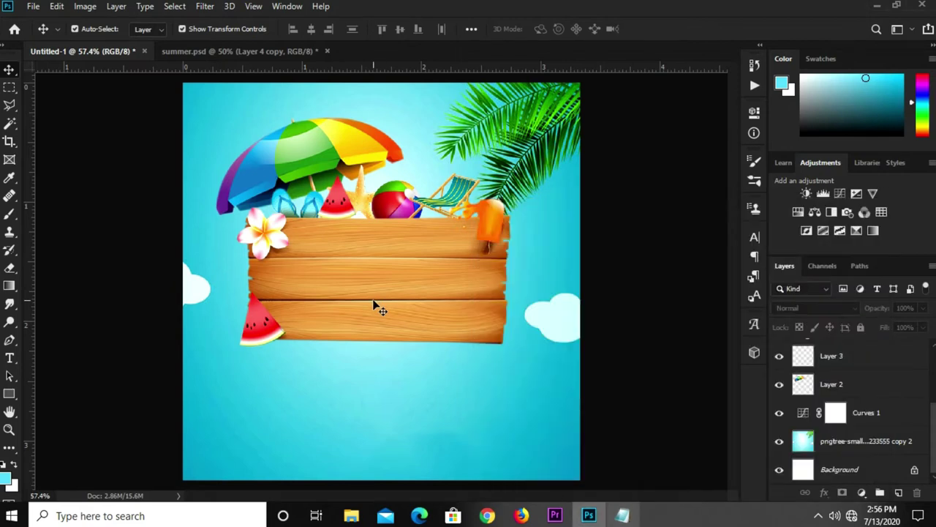
# - Add a horizontal text layer below the sign containing the pasted word
pyautogui.click(9, 358)
pyautogui.click(86, 360)
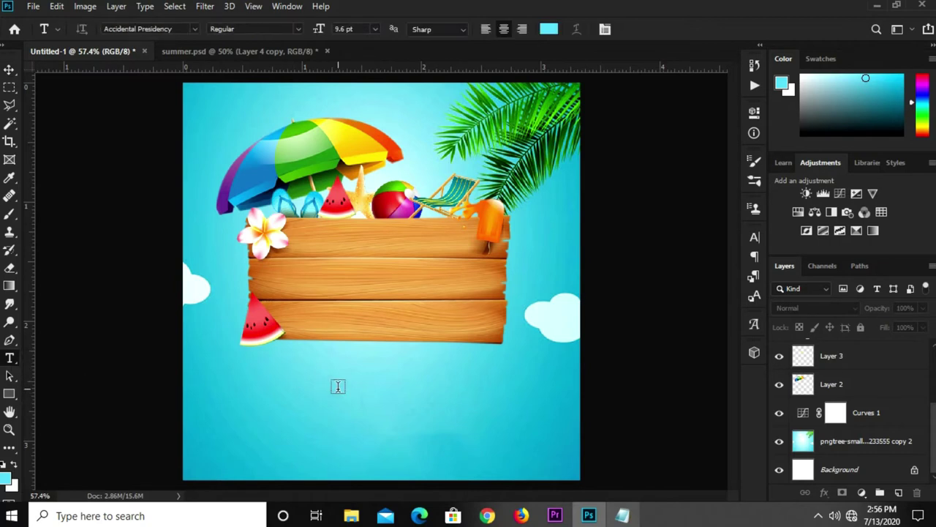
pyautogui.click(338, 386)
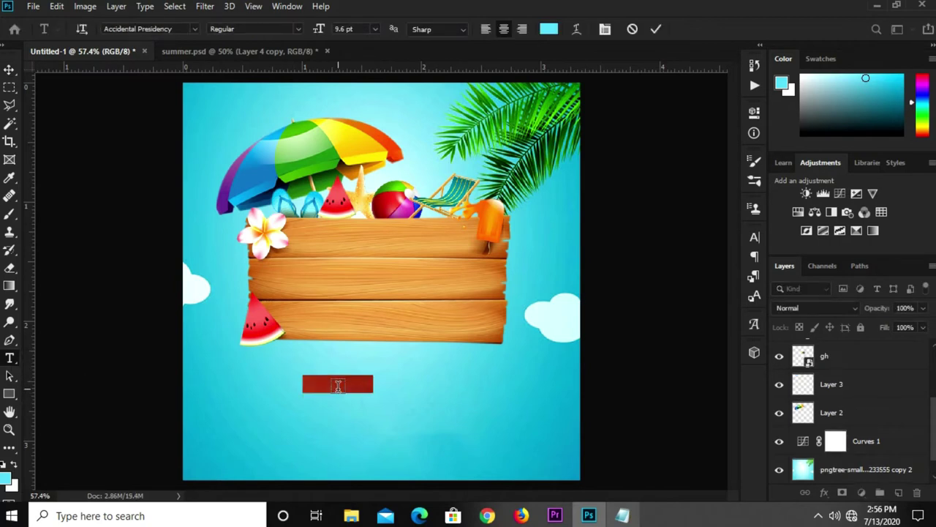
pyautogui.press('BackSpace')
pyautogui.click(656, 29)
pyautogui.press('v')
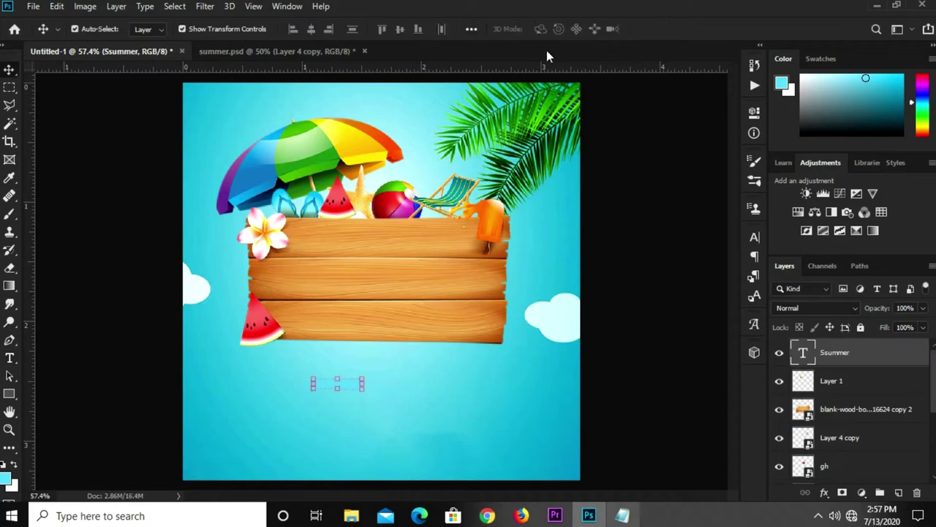
# - Set the new text's colour to white in the Character panel
pyautogui.click(754, 238)
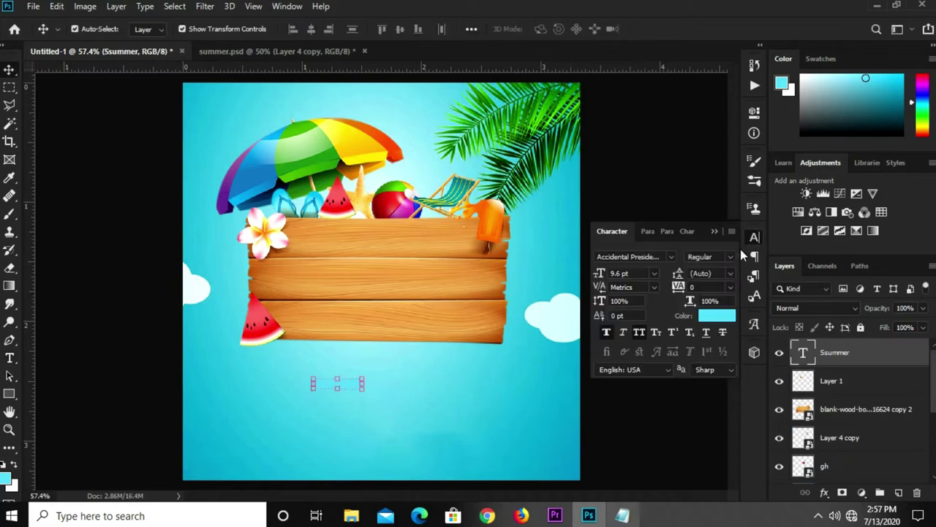
pyautogui.click(717, 315)
pyautogui.moveTo(495, 291); pyautogui.dragTo(446, 232)
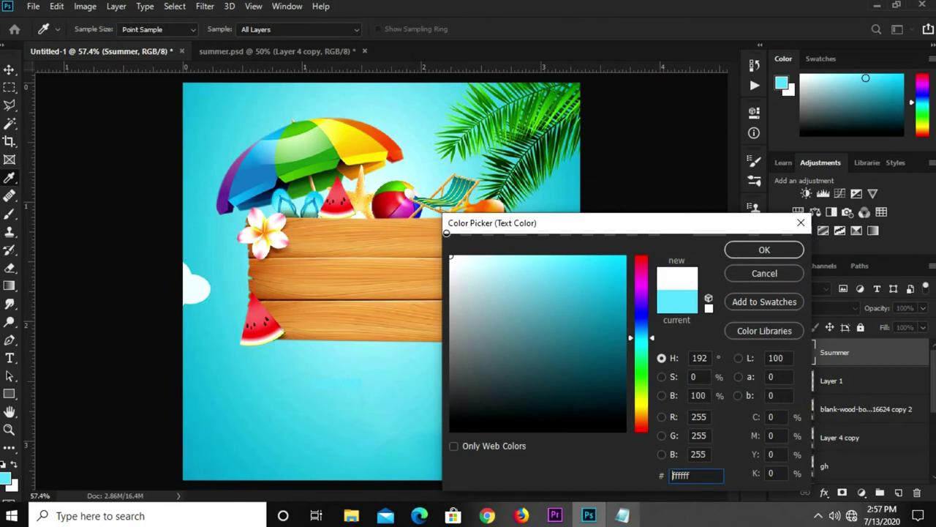
pyautogui.click(765, 249)
pyautogui.click(719, 231)
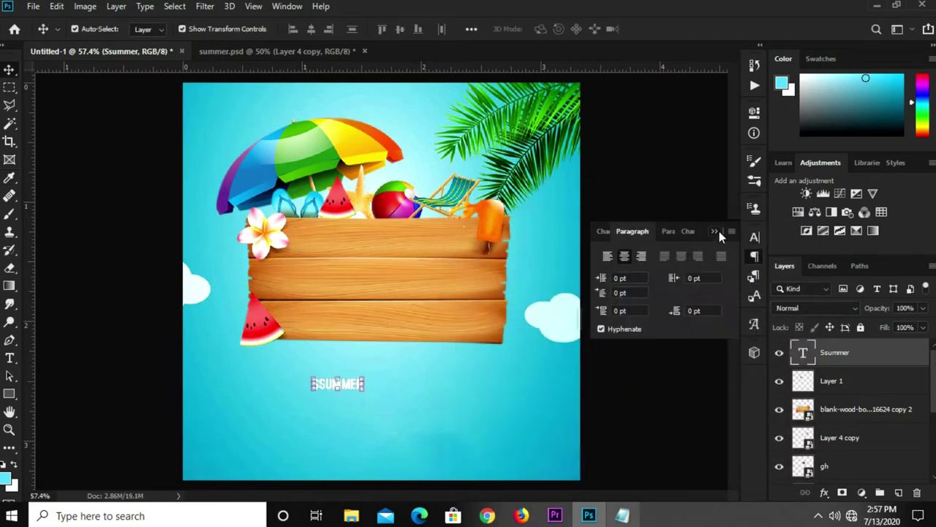
pyautogui.click(715, 231)
# - Enlarge the SSUMMER text with two free-transform passes
pyautogui.hotkey('ctrl', 't')
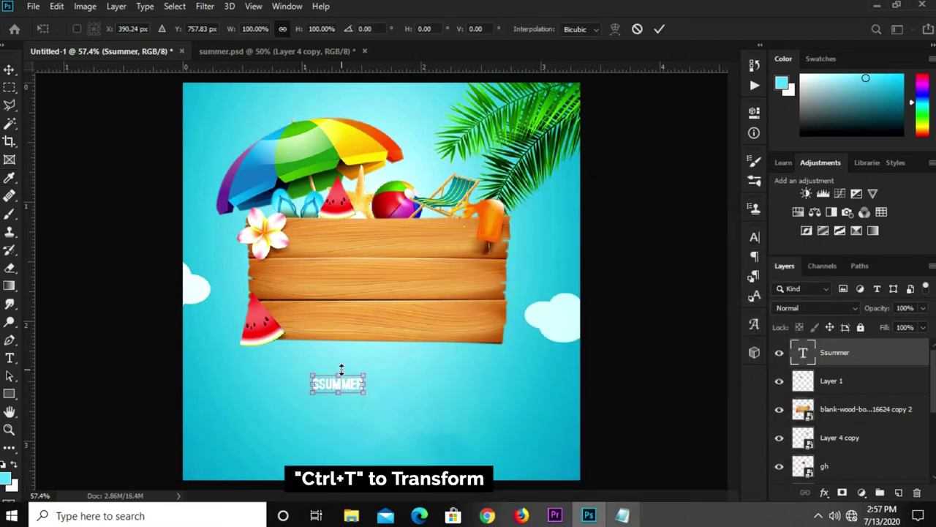
pyautogui.moveTo(338, 368); pyautogui.dragTo(340, 377)
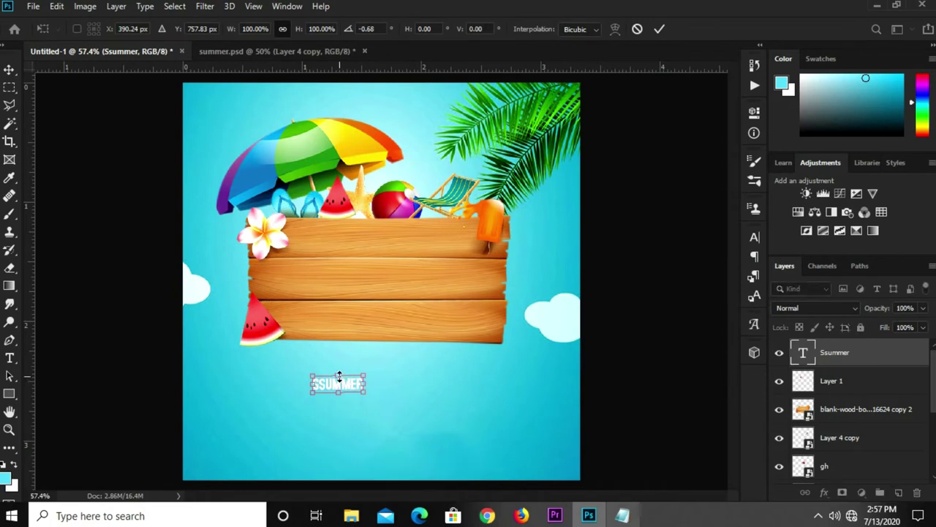
pyautogui.press('Return')
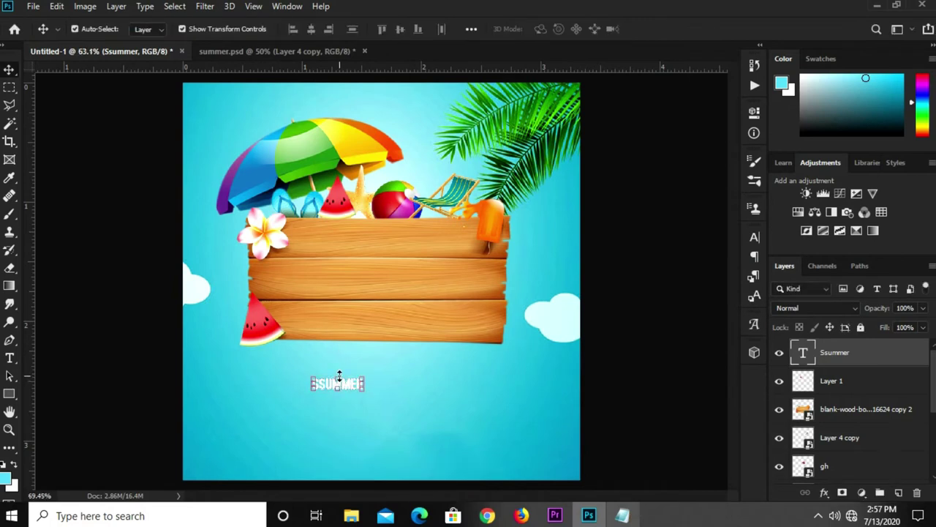
pyautogui.scroll(3, 339, 383)
pyautogui.click(339, 385)
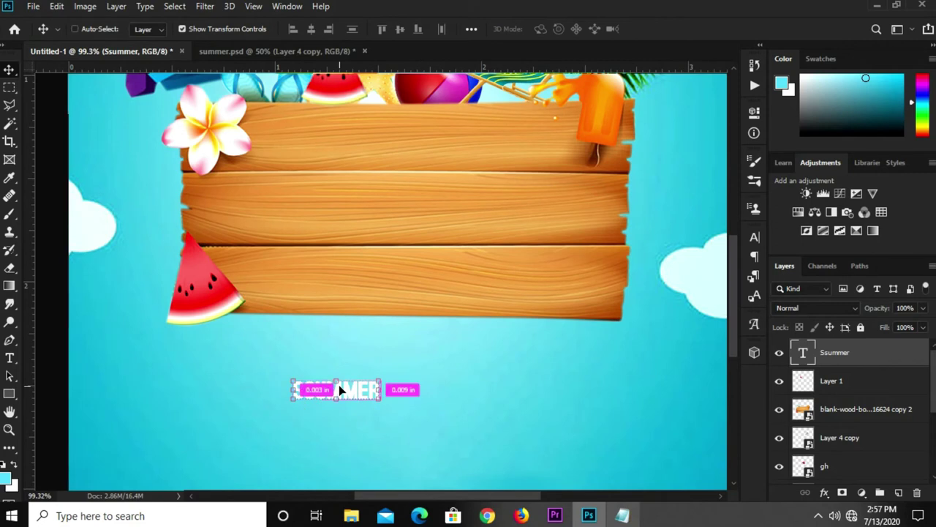
pyautogui.hotkey('ctrl', 't')
pyautogui.moveTo(338, 379); pyautogui.dragTo(335, 310)
pyautogui.press('Return')
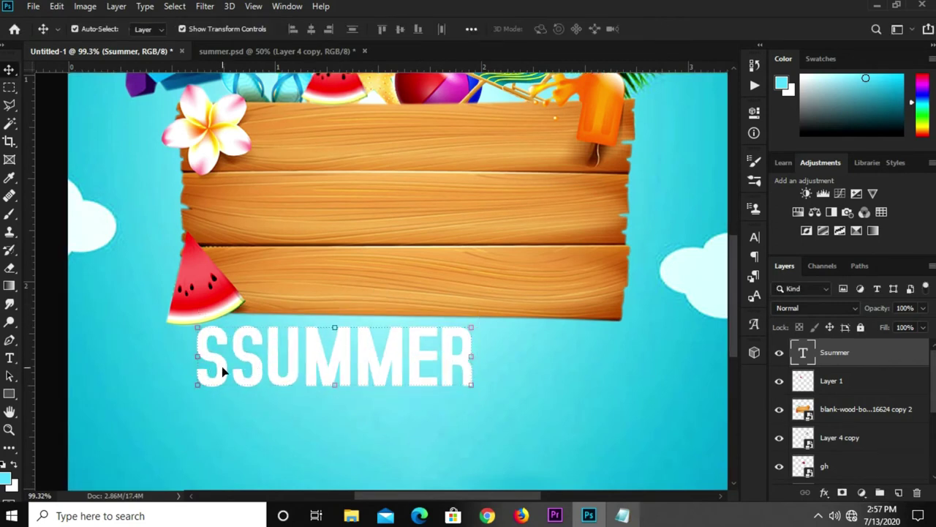
# - Delete the extra S so the text reads SUMMER
pyautogui.press('t')
pyautogui.doubleClick(235, 366)
pyautogui.press('BackSpace')
pyautogui.hotkey('ctrl', 'z')
pyautogui.click(234, 366)
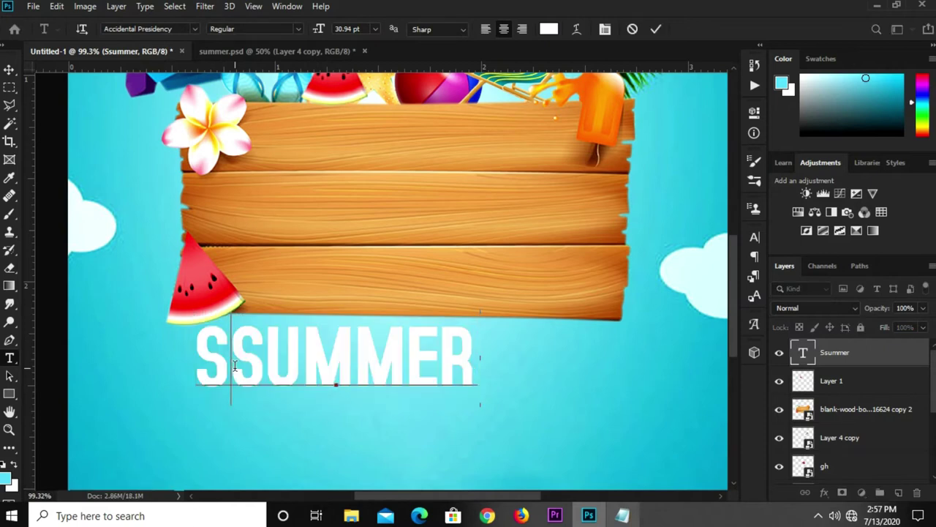
pyautogui.press('BackSpace')
pyautogui.click(656, 29)
# - Move SUMMER onto the sign's middle plank and scale it to about 135%
pyautogui.press('v')
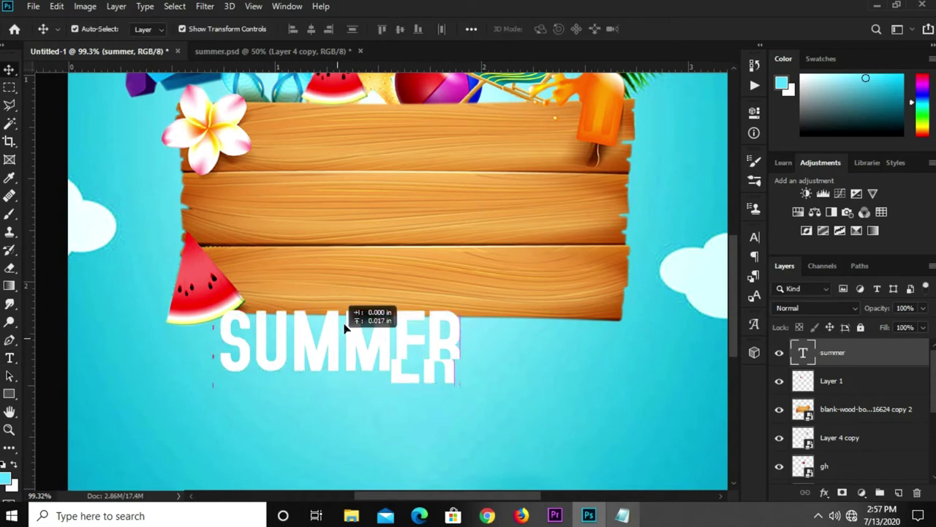
pyautogui.moveTo(342, 333); pyautogui.dragTo(374, 183)
pyautogui.hotkey('ctrl', 't')
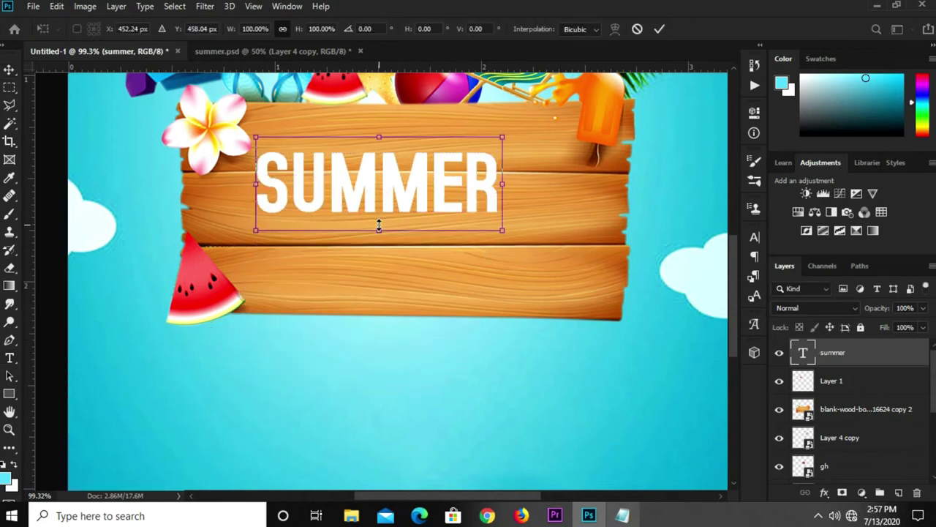
pyautogui.moveTo(379, 228); pyautogui.dragTo(381, 262)
pyautogui.moveTo(390, 188)
pyautogui.mouseDown()
pyautogui.moveTo(397, 203)
pyautogui.moveTo(407, 200)
pyautogui.mouseUp()
pyautogui.press('Return')
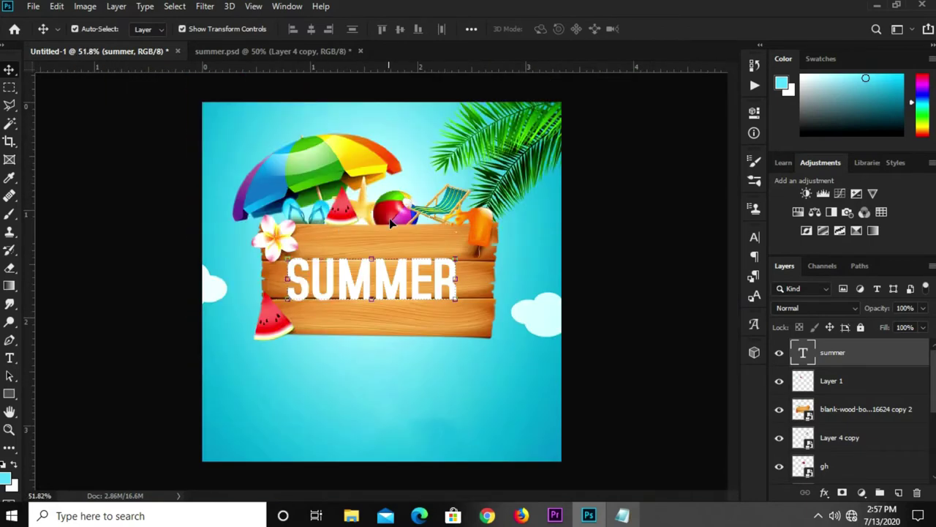
# - Nudge the SUMMER text slightly up and to the right on the sign
pyautogui.scroll(1, 373, 284)
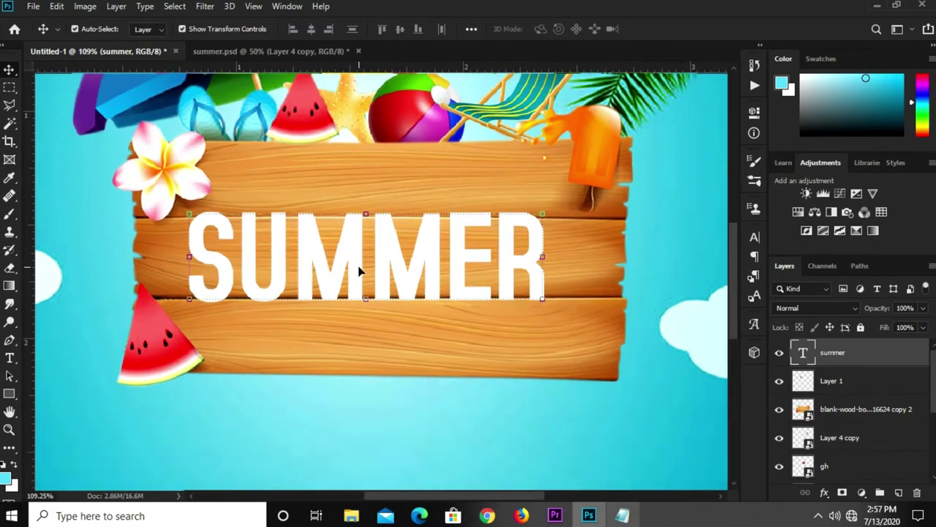
pyautogui.moveTo(358, 271); pyautogui.dragTo(357, 267)
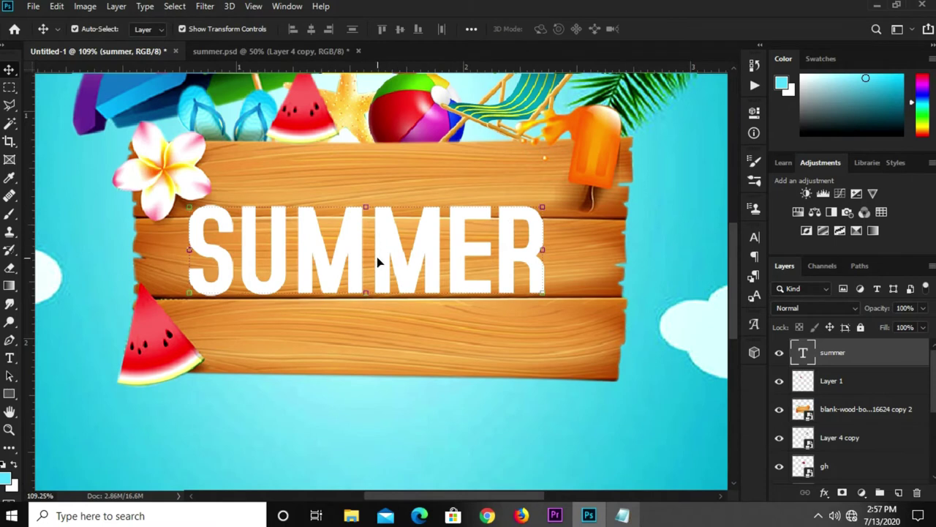
pyautogui.doubleClick(378, 262)
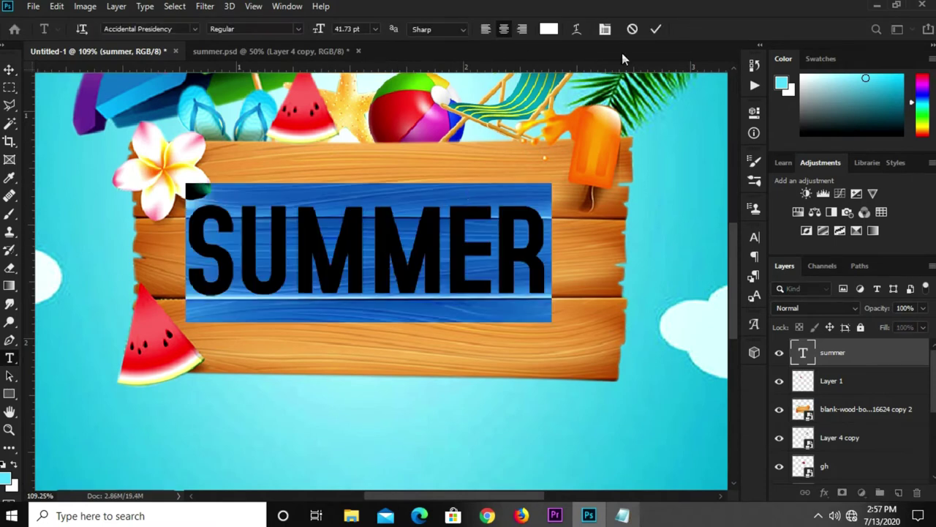
pyautogui.click(654, 30)
pyautogui.moveTo(387, 251); pyautogui.dragTo(393, 254)
# - Duplicate the SUMMER layer and offset the copy a pixel from the original
pyautogui.hotkey('ctrl', 'j')
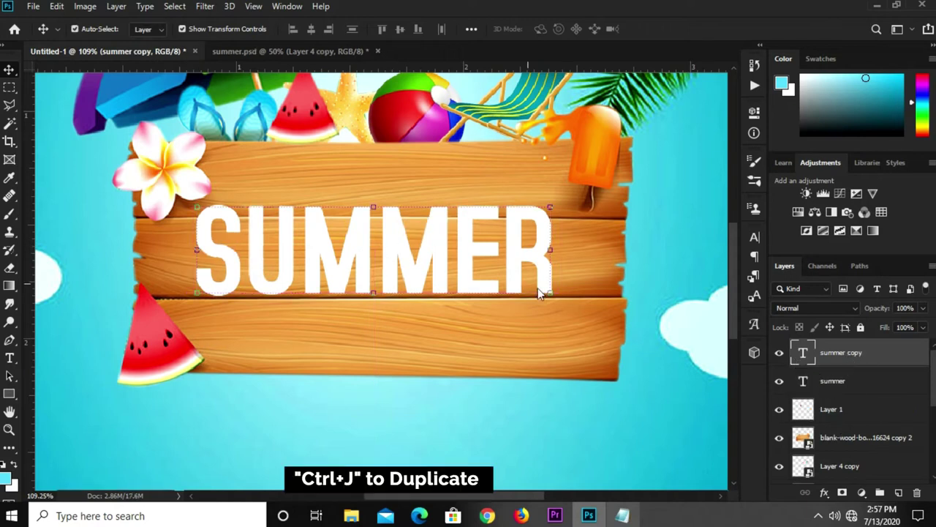
pyautogui.press('Down')
pyautogui.press('Down')
pyautogui.press('Left')
pyautogui.press('Right')
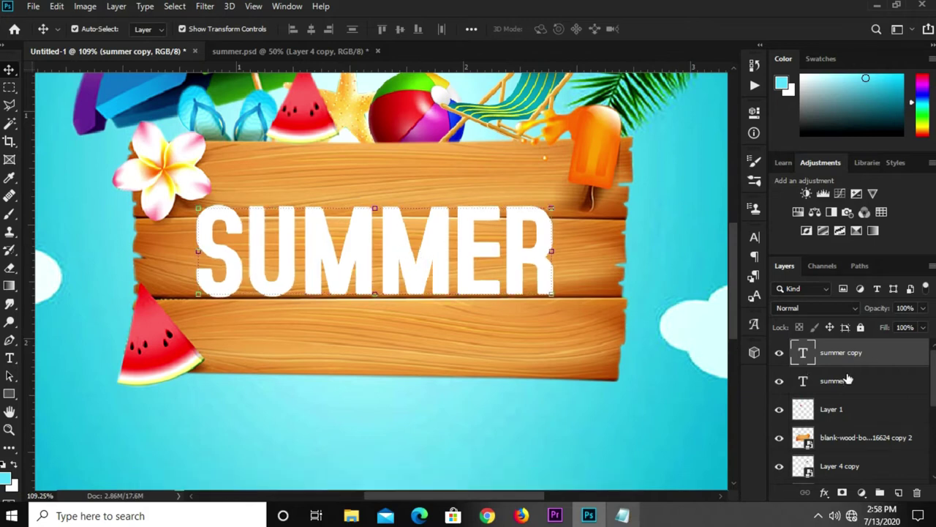
pyautogui.hotkey('ctrl', '0')
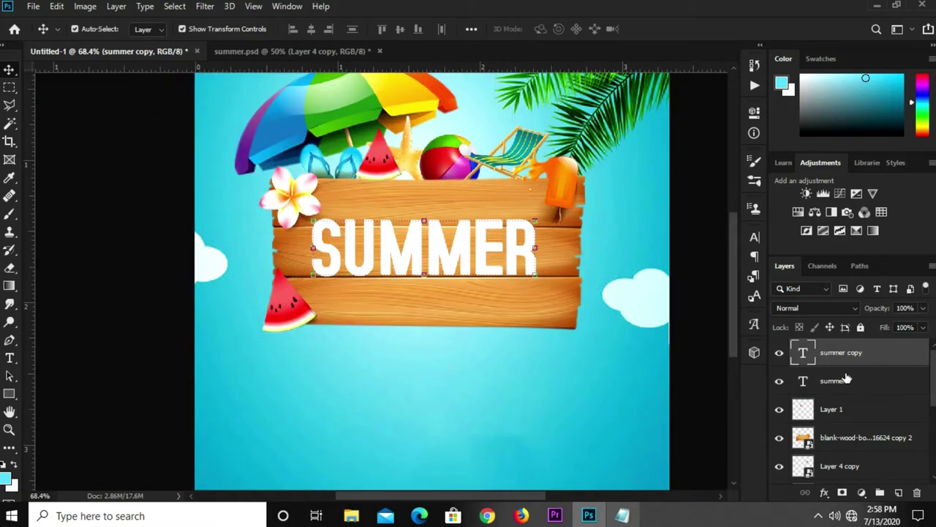
# - Give summer copy a Black, White gradient overlay at 20% opacity
pyautogui.click(823, 491)
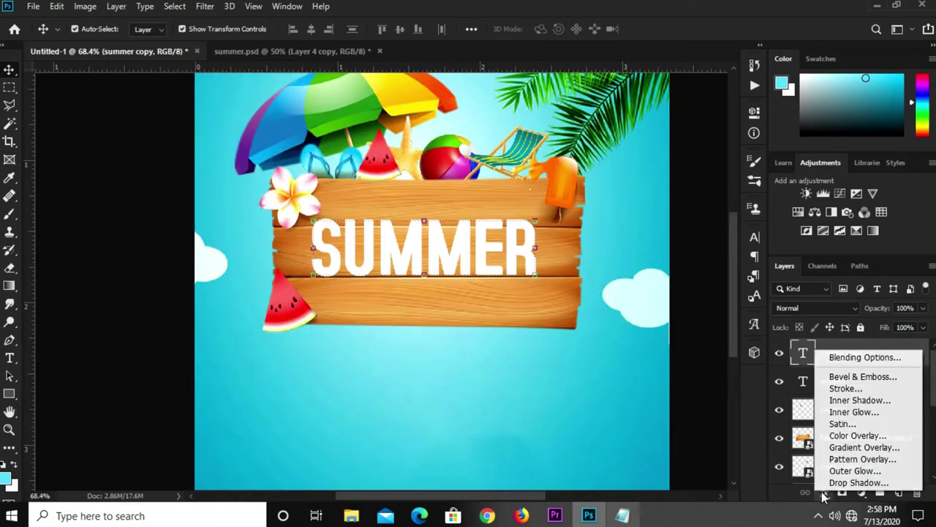
pyautogui.click(848, 358)
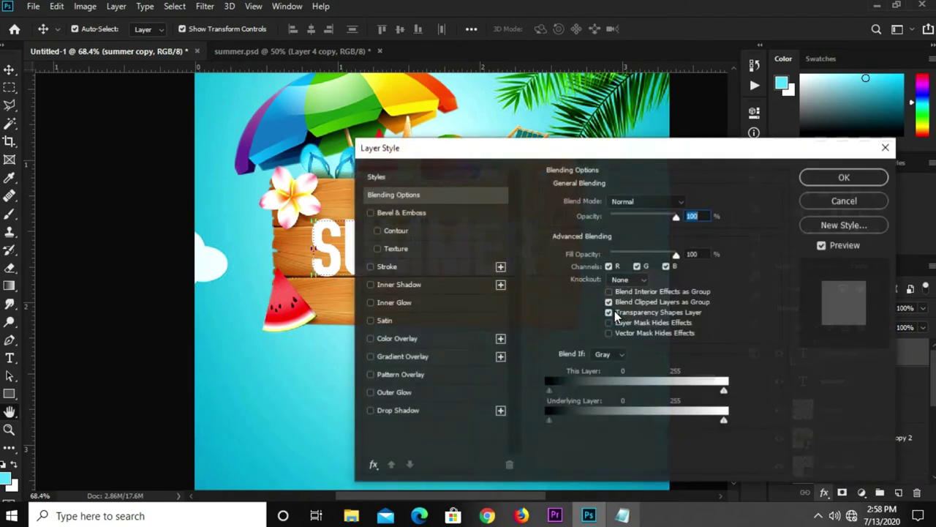
pyautogui.click(388, 358)
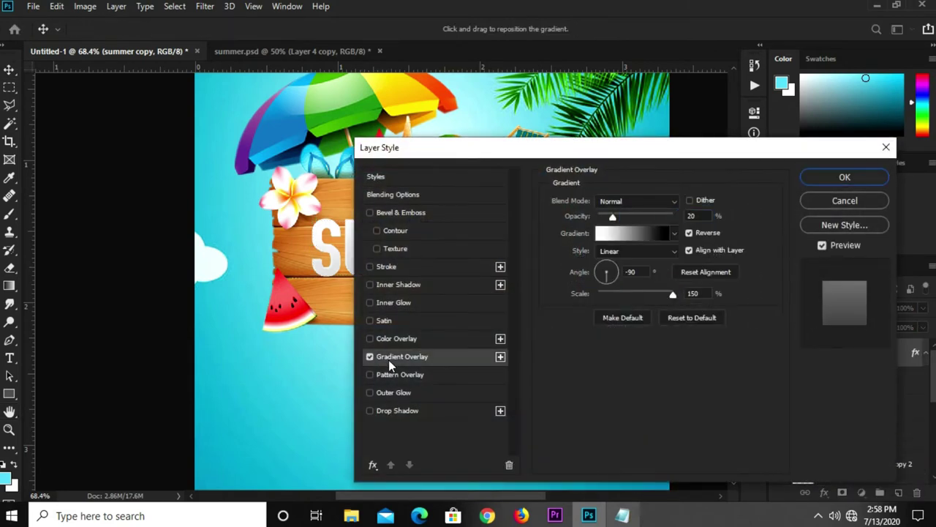
pyautogui.click(624, 239)
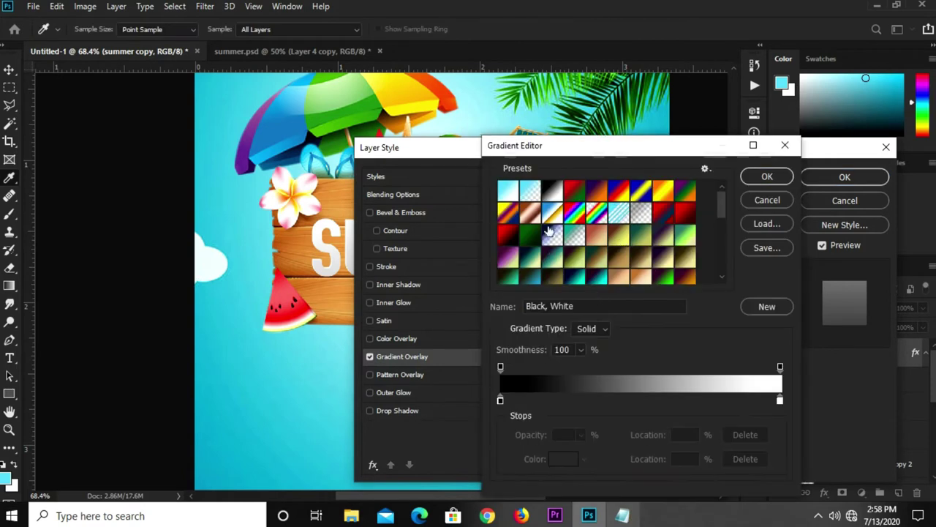
pyautogui.click(764, 176)
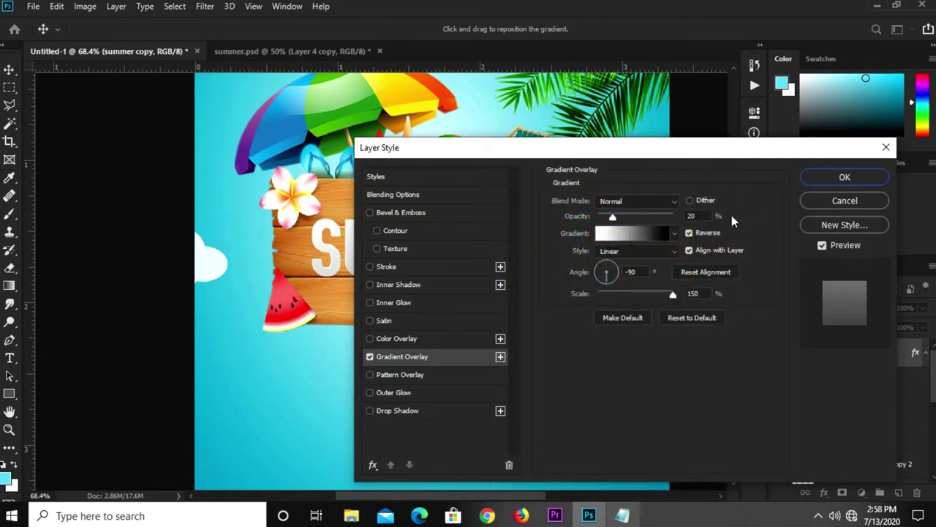
pyautogui.moveTo(695, 215); pyautogui.dragTo(684, 213)
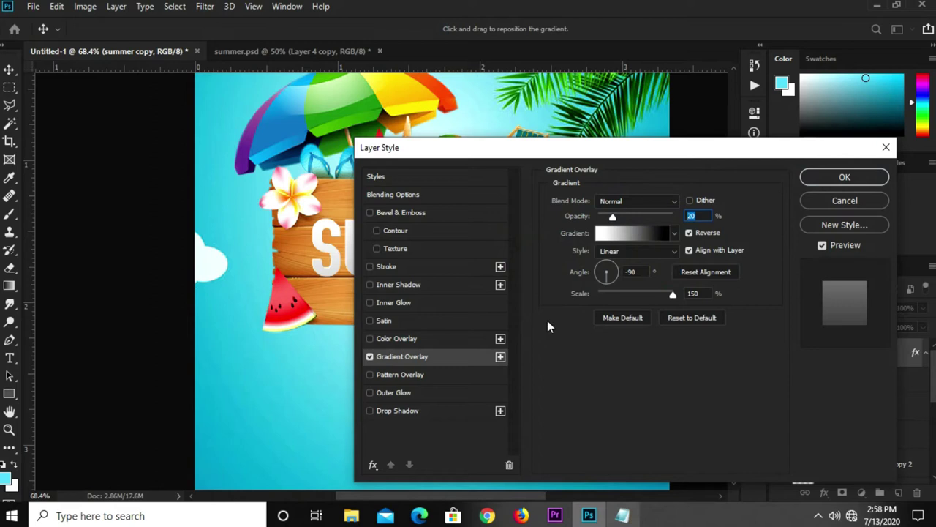
# - Add a drop shadow (66% opacity, 104°, 10% spread) and apply the layer style
pyautogui.click(388, 411)
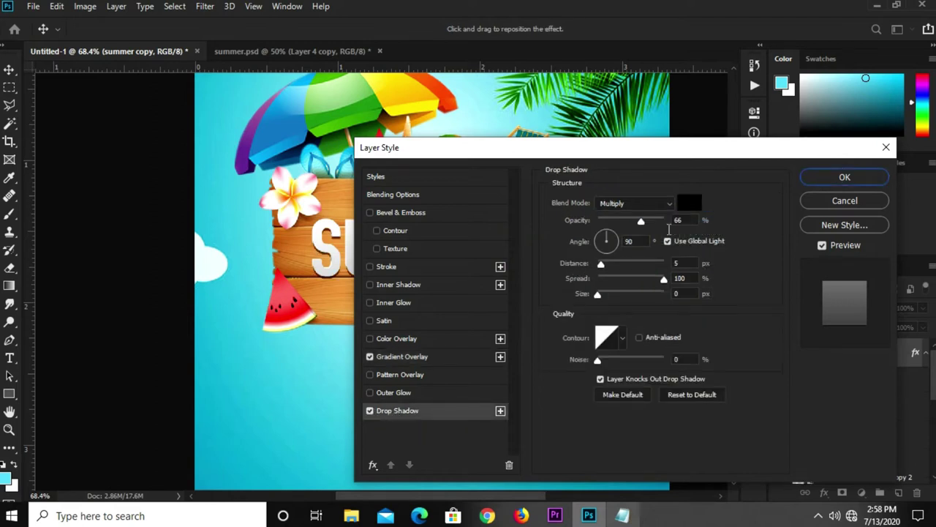
pyautogui.moveTo(685, 219); pyautogui.dragTo(673, 218)
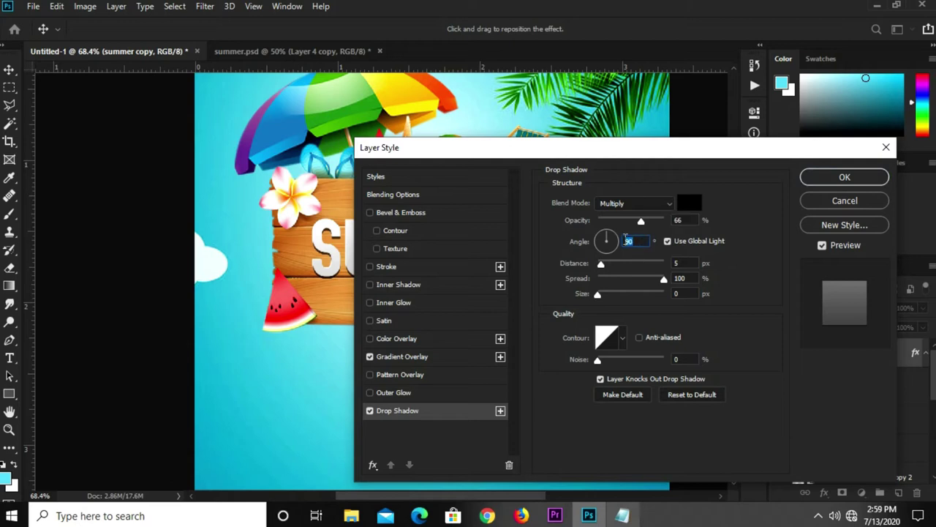
pyautogui.write('180')
pyautogui.doubleClick(676, 279)
pyautogui.write('1')
pyautogui.write('0')
pyautogui.click(845, 177)
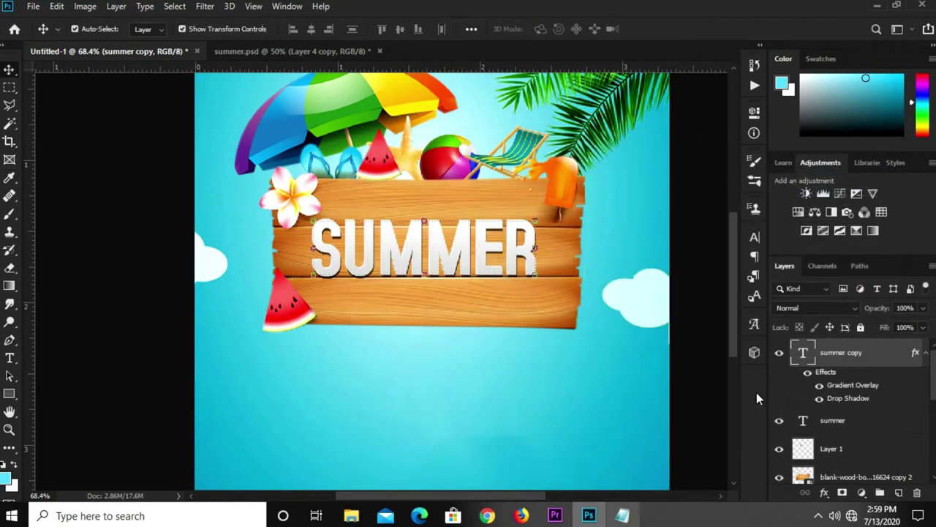
# - Copy the layer style from summer copy and paste it onto the summer layer
pyautogui.rightClick(854, 359)
pyautogui.click(717, 466)
pyautogui.click(866, 430)
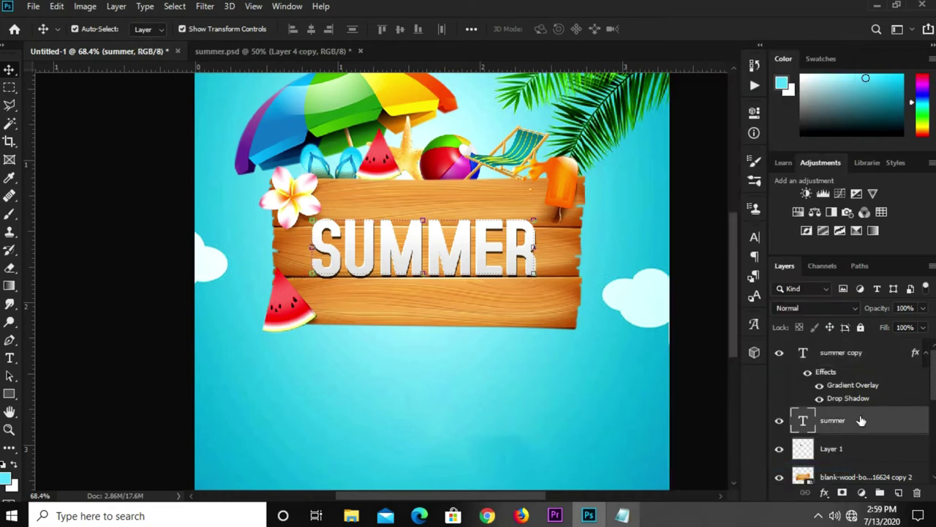
pyautogui.rightClick(861, 420)
pyautogui.click(723, 477)
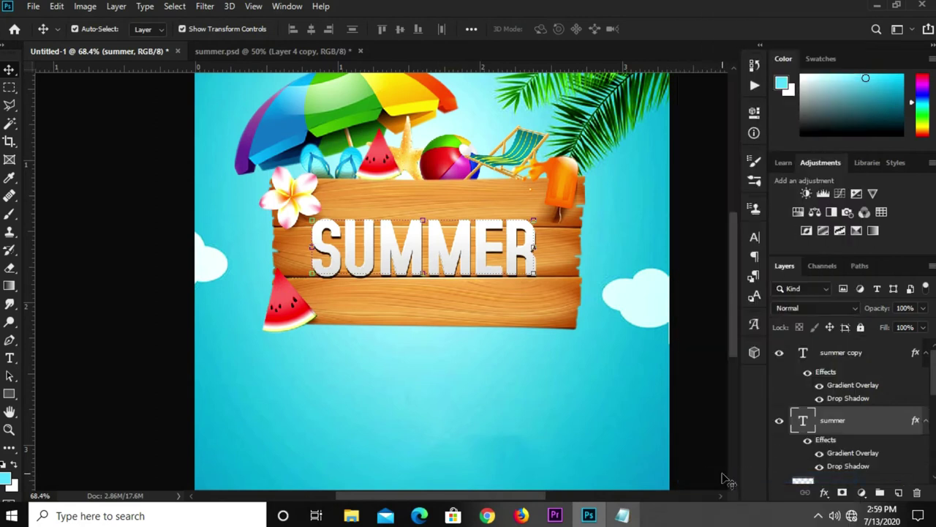
pyautogui.click(705, 351)
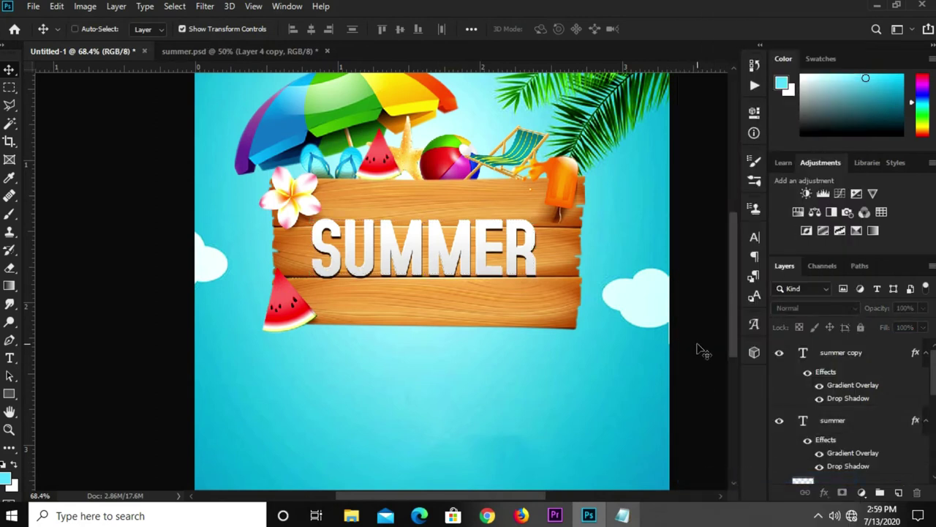
pyautogui.hotkey('ctrl', '-')
pyautogui.hotkey('ctrl', '-')
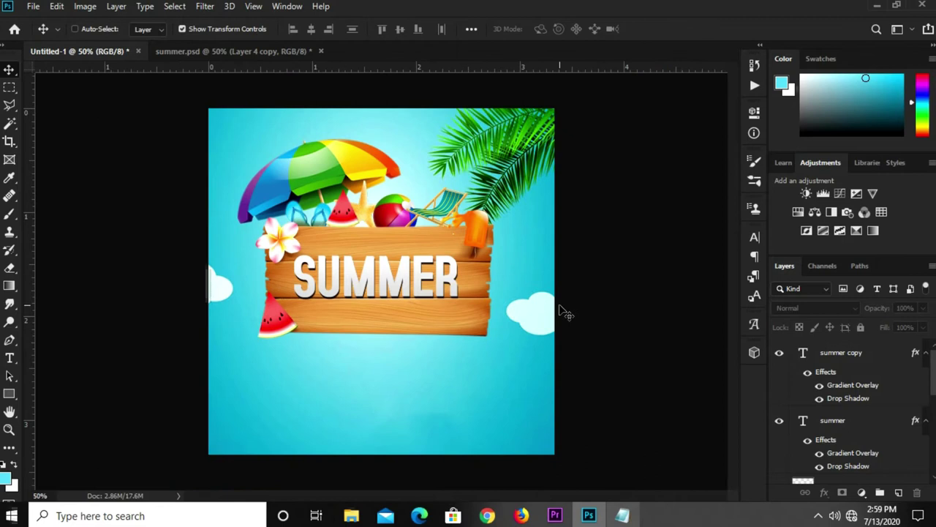
pyautogui.press('ctrl')
# - Drag a duplicate of SUMMER below the sign and clear its layer style
pyautogui.click(356, 278)
pyautogui.scroll(1, 354, 281)
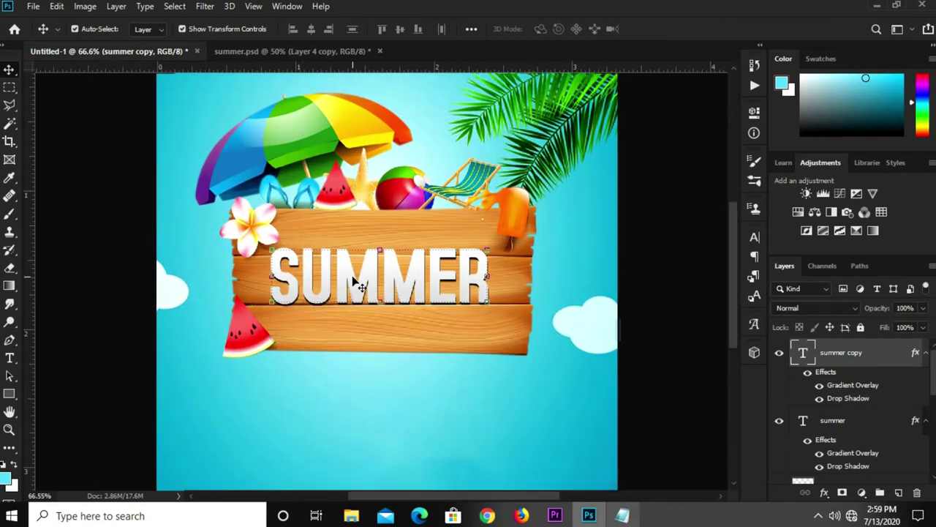
pyautogui.moveTo(357, 279); pyautogui.dragTo(357, 380)
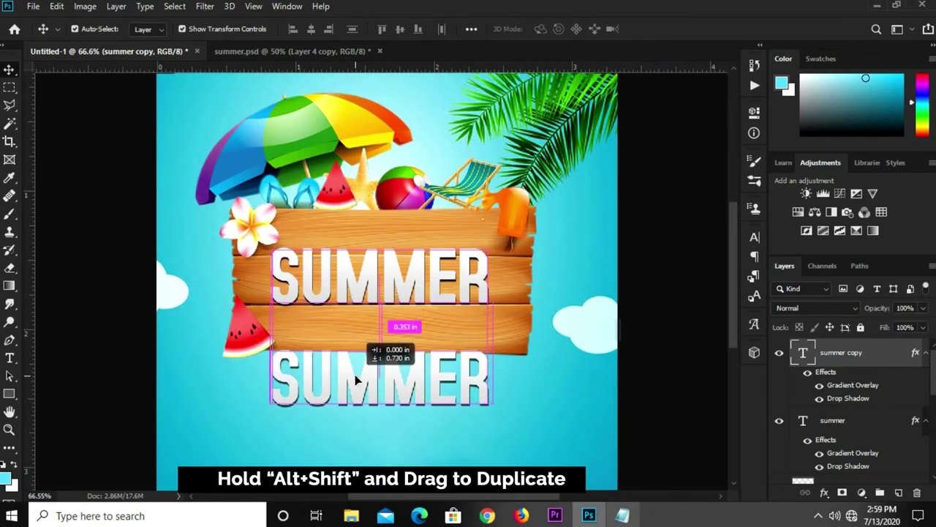
pyautogui.rightClick(851, 359)
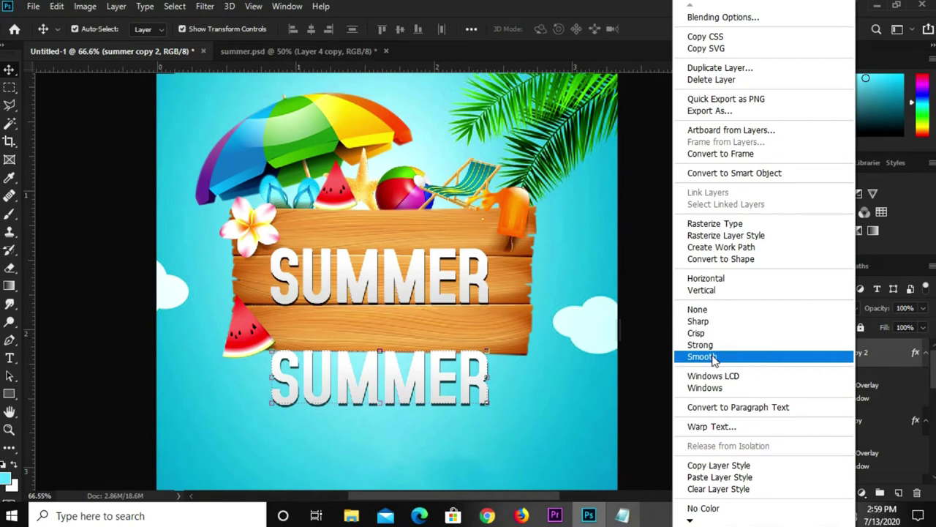
pyautogui.click(709, 493)
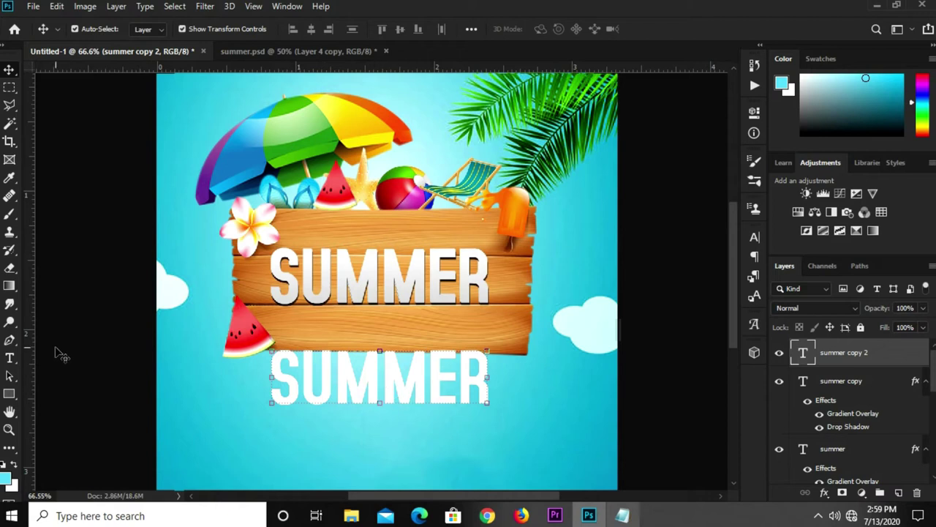
# - Retype the duplicated text as PARTY and commit it
pyautogui.click(9, 357)
pyautogui.click(343, 376)
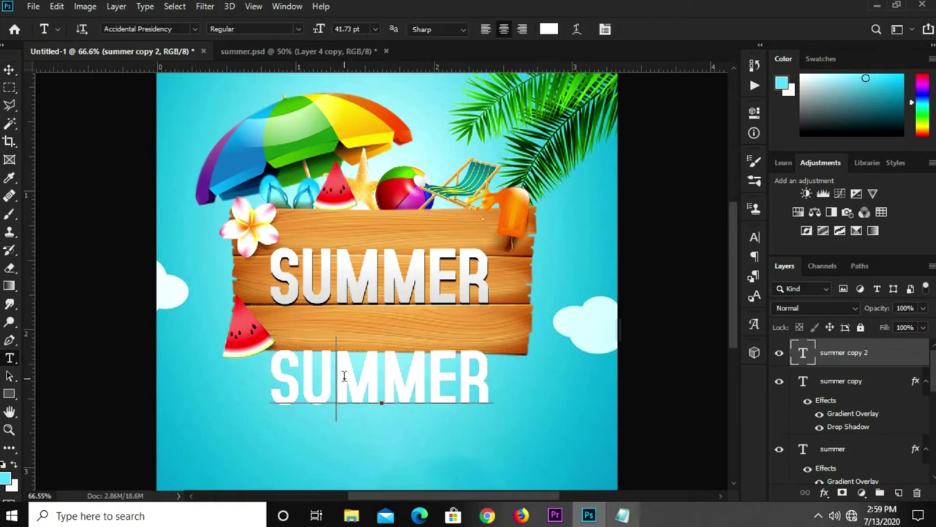
pyautogui.hotkey('ctrl', 'a')
pyautogui.write('PAR')
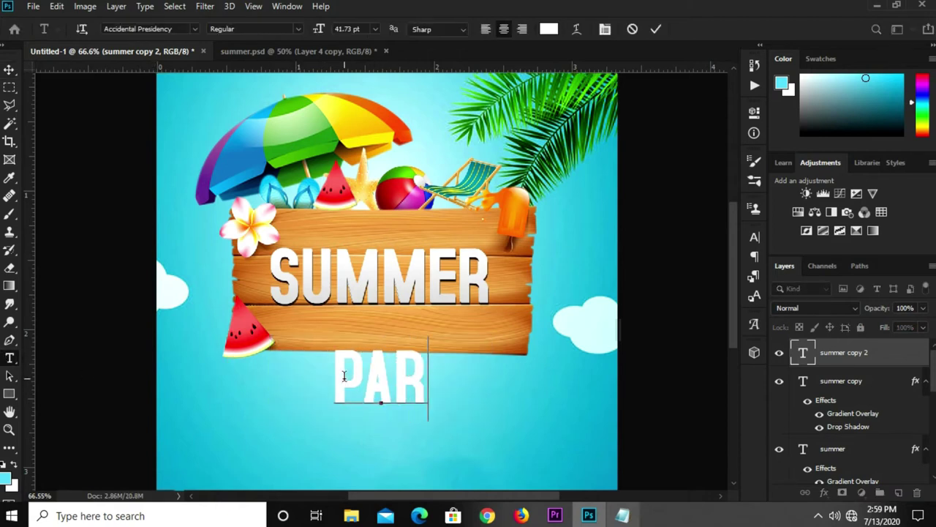
pyautogui.write('TY')
pyautogui.click(655, 29)
# - Change the PARTY text's font to Blacksword
pyautogui.press('v')
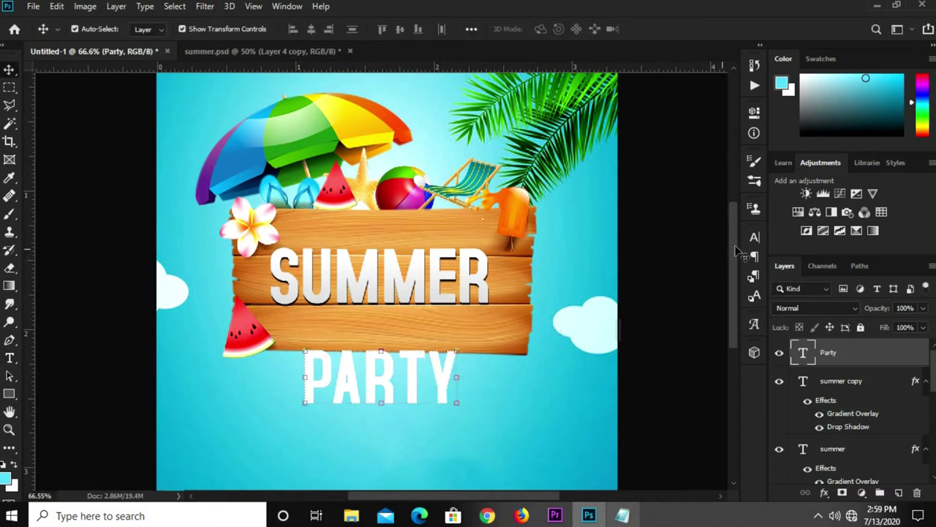
pyautogui.click(756, 237)
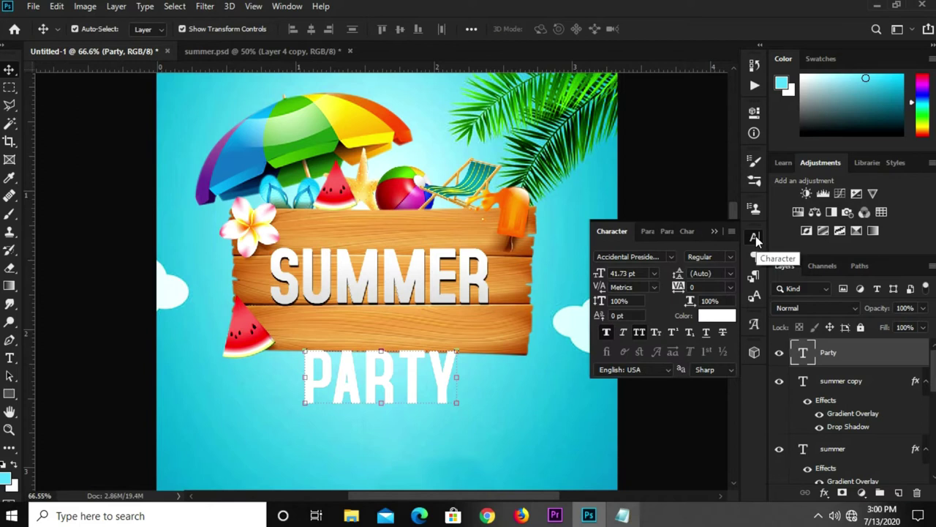
pyautogui.doubleClick(644, 258)
pyautogui.click(644, 257)
pyautogui.write('blackw')
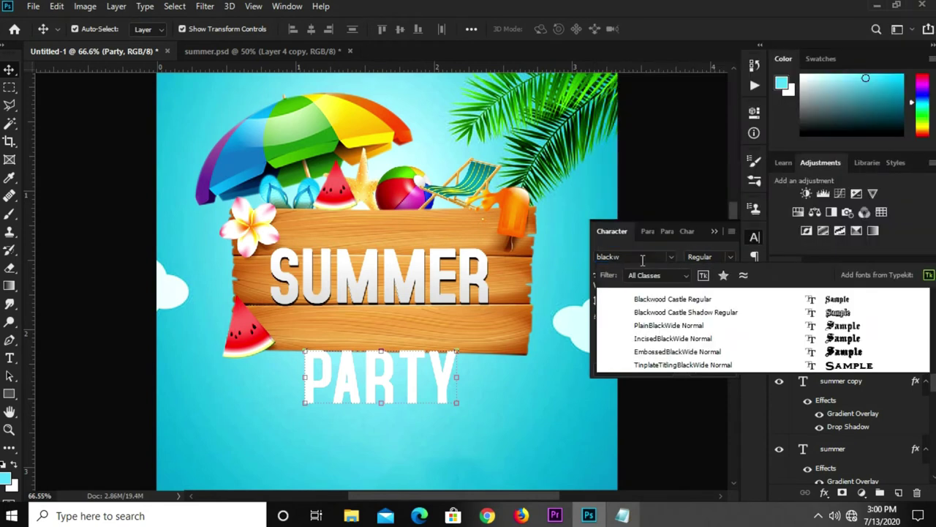
pyautogui.press('BackSpace')
pyautogui.write('sword')
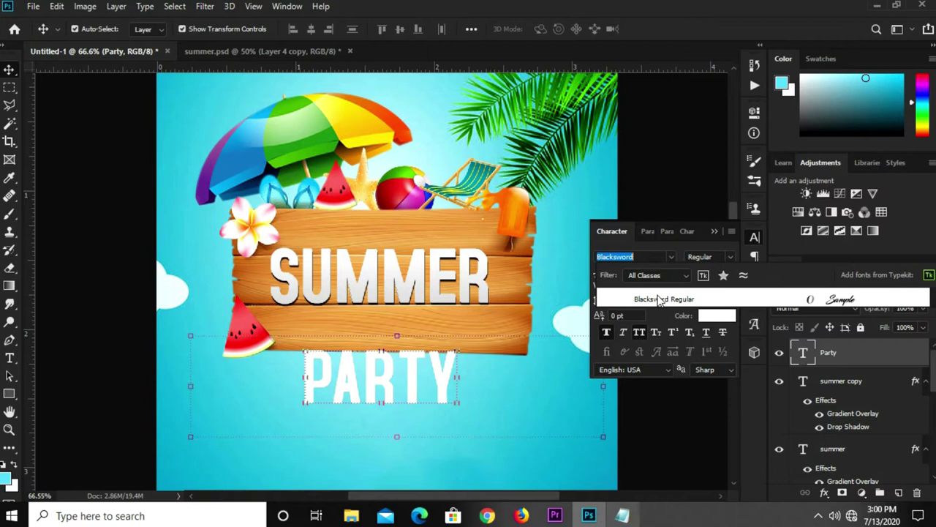
pyautogui.click(658, 299)
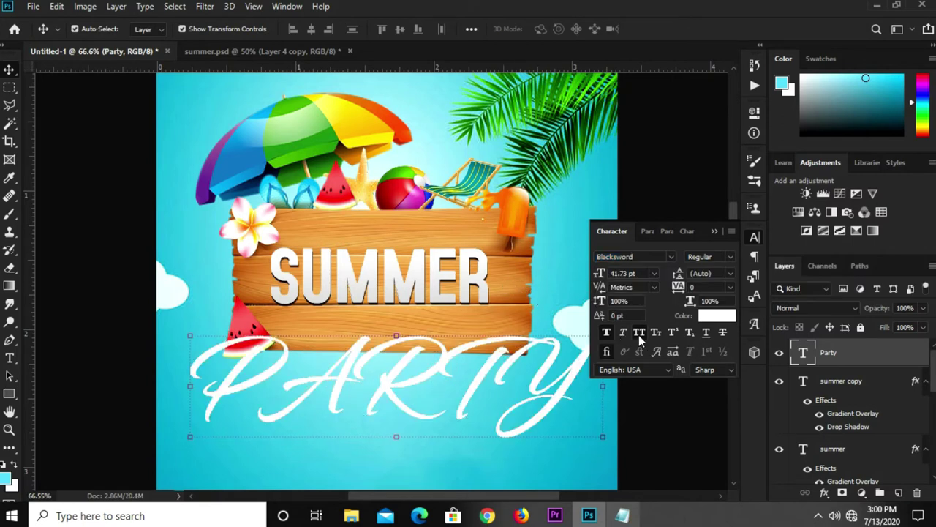
# - Turn off All Caps, set the size to 30 pt, and move Party under SUMMER
pyautogui.click(639, 333)
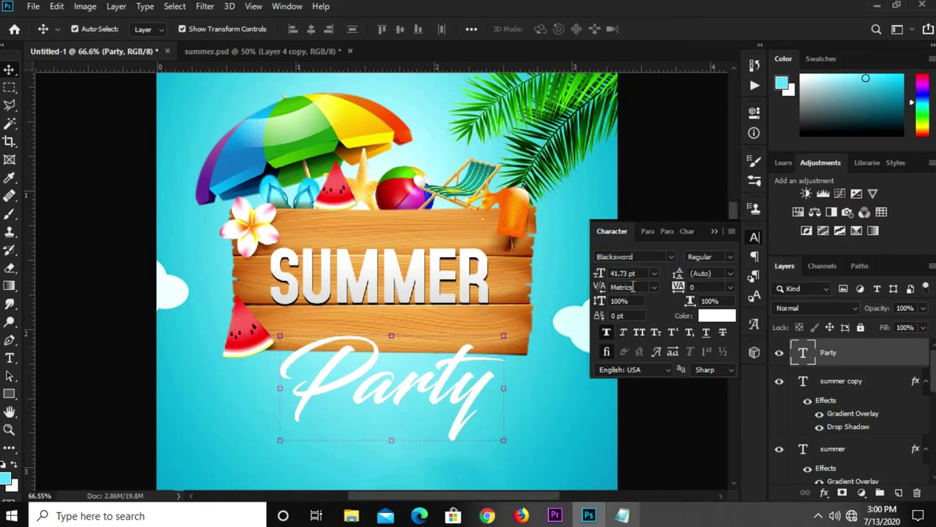
pyautogui.moveTo(635, 273); pyautogui.dragTo(612, 273)
pyautogui.write('30')
pyautogui.press('Return')
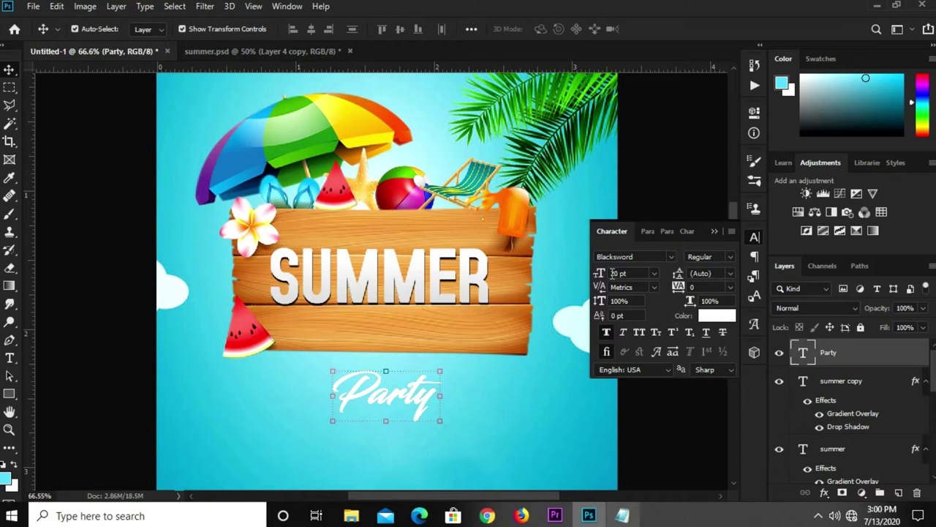
pyautogui.click(714, 231)
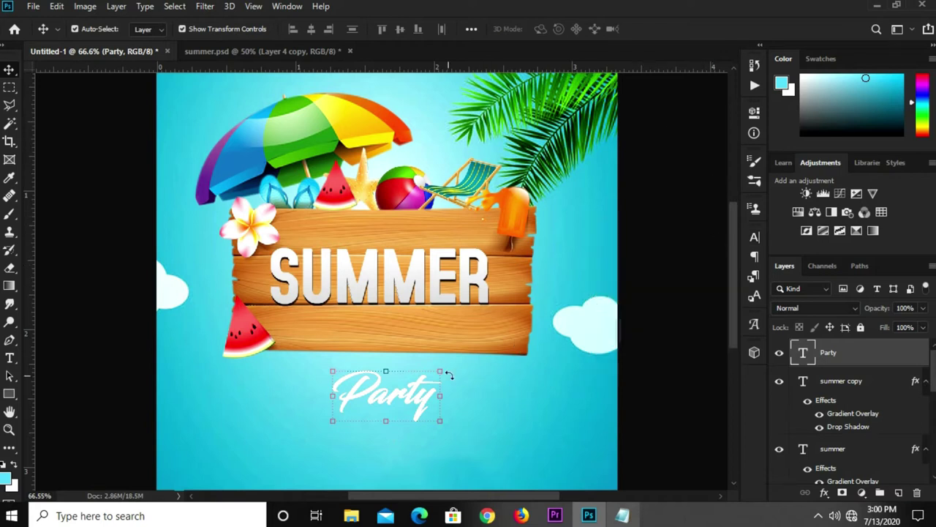
pyautogui.moveTo(385, 390); pyautogui.dragTo(373, 331)
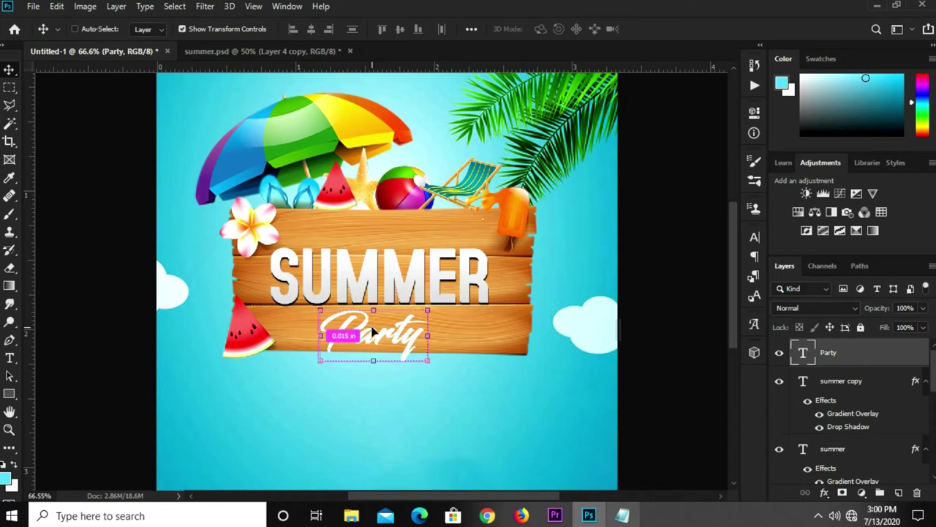
# - Reselect the Party text, commit it, and finish its transform beneath SUMMER
pyautogui.keyDown('alt'); pyautogui.scroll(-1, 358, 322); pyautogui.keyUp('alt')
pyautogui.click(616, 278)
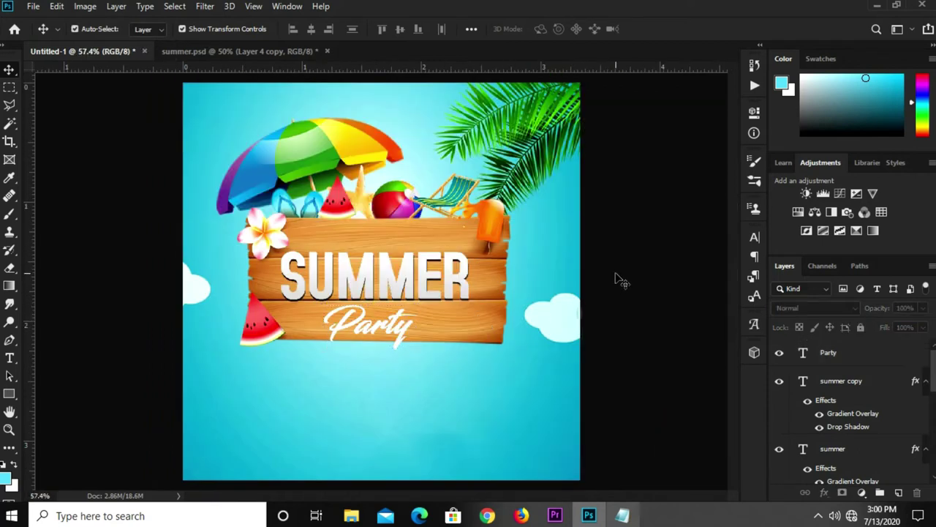
pyautogui.keyDown('alt'); pyautogui.scroll(1, 452, 289); pyautogui.keyUp('alt')
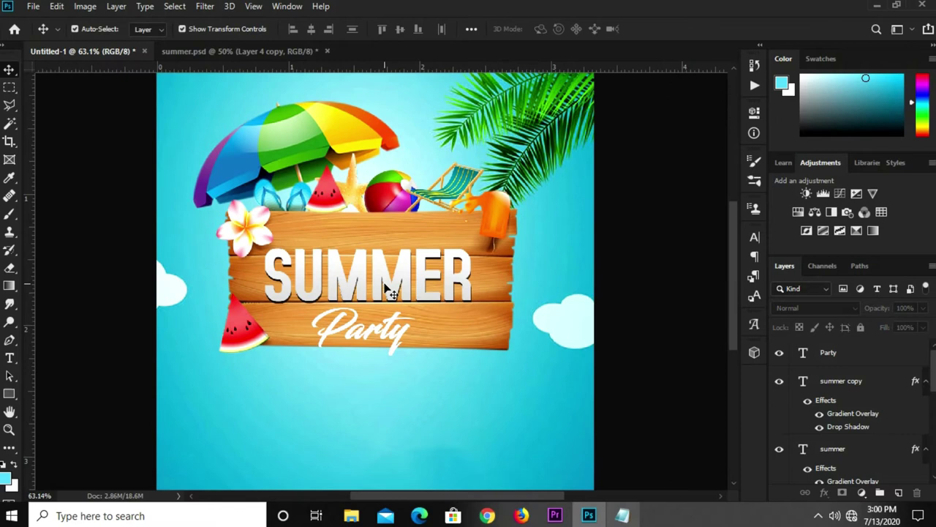
pyautogui.click(387, 289)
pyautogui.keyDown('alt'); pyautogui.scroll(2, 371, 350); pyautogui.keyUp('alt')
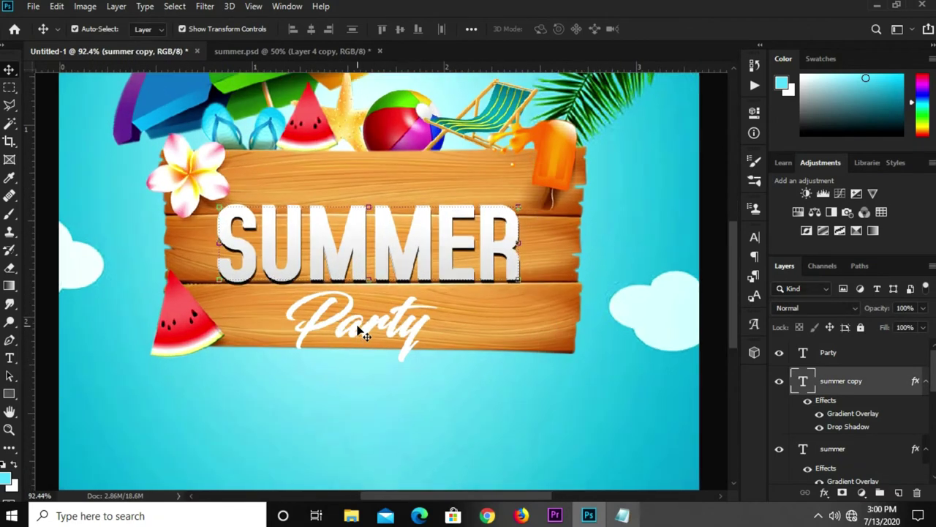
pyautogui.click(365, 329)
pyautogui.press('t')
pyautogui.click(353, 324)
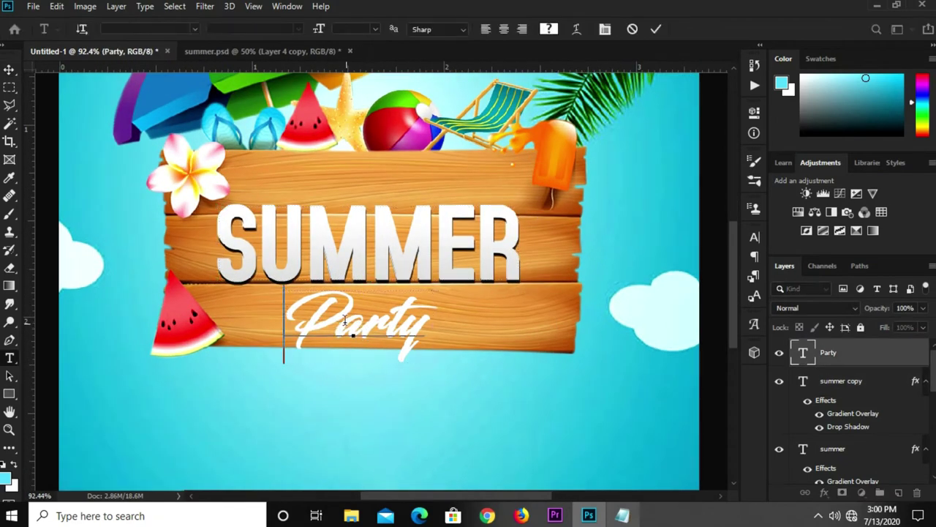
pyautogui.click(655, 29)
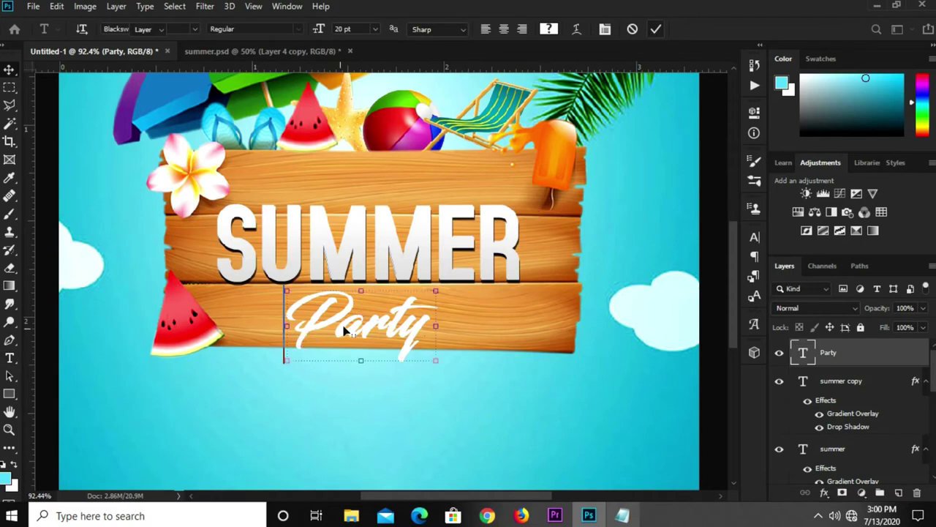
pyautogui.press('v')
pyautogui.click(333, 295)
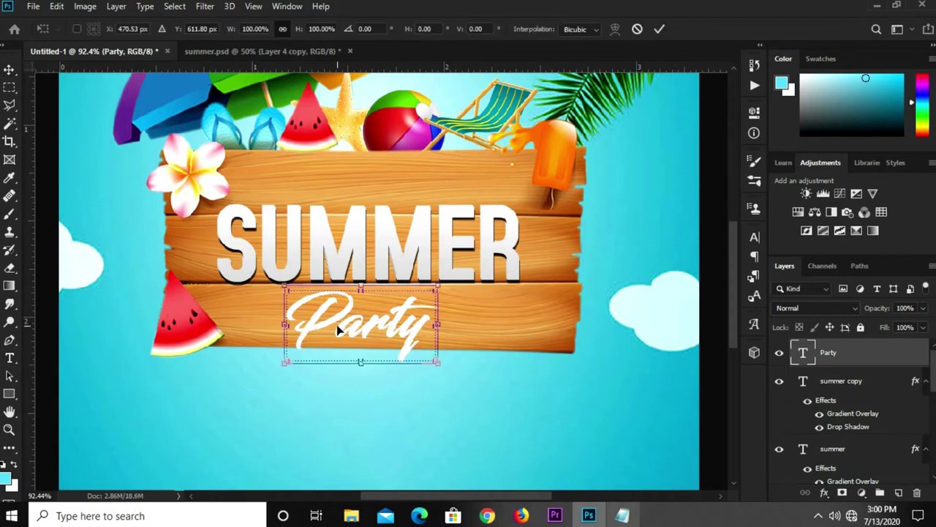
pyautogui.press('Return')
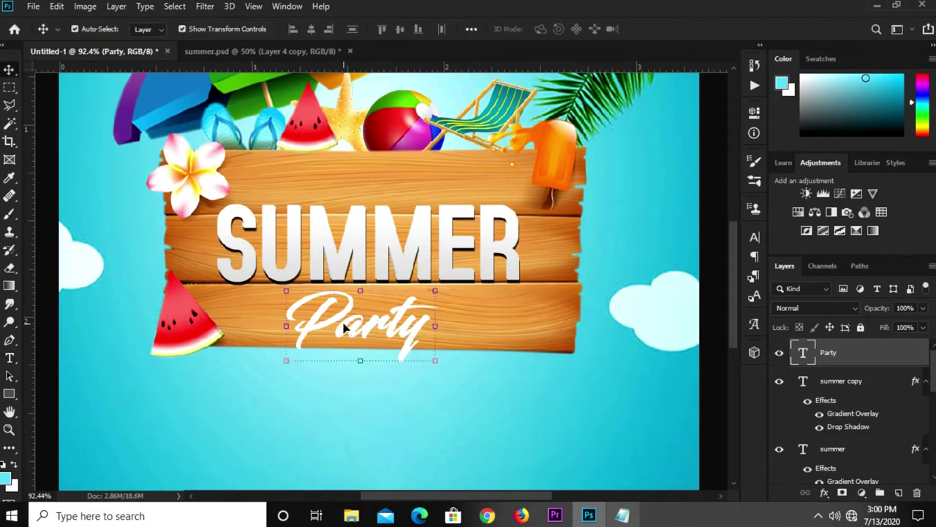
# - Add a drop shadow to Party with 100% opacity, 4 px distance and 7% spread
pyautogui.click(823, 491)
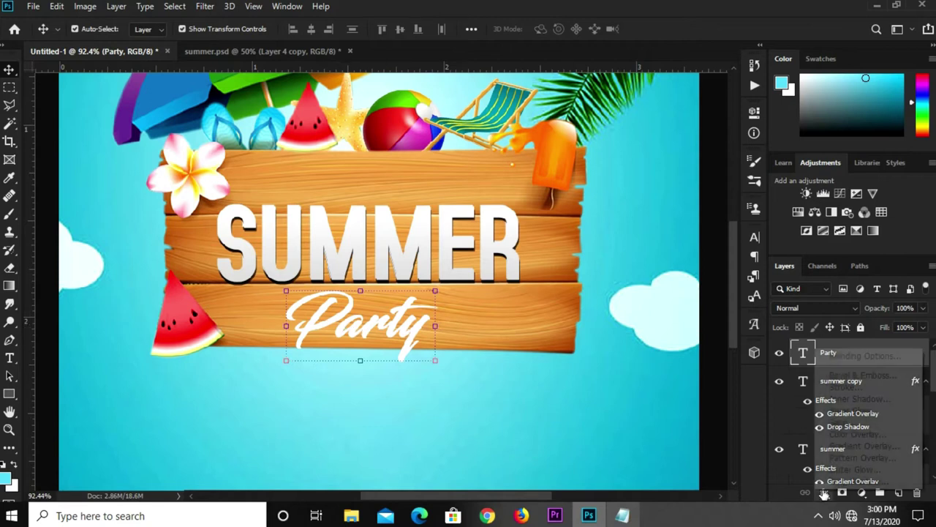
pyautogui.click(551, 357)
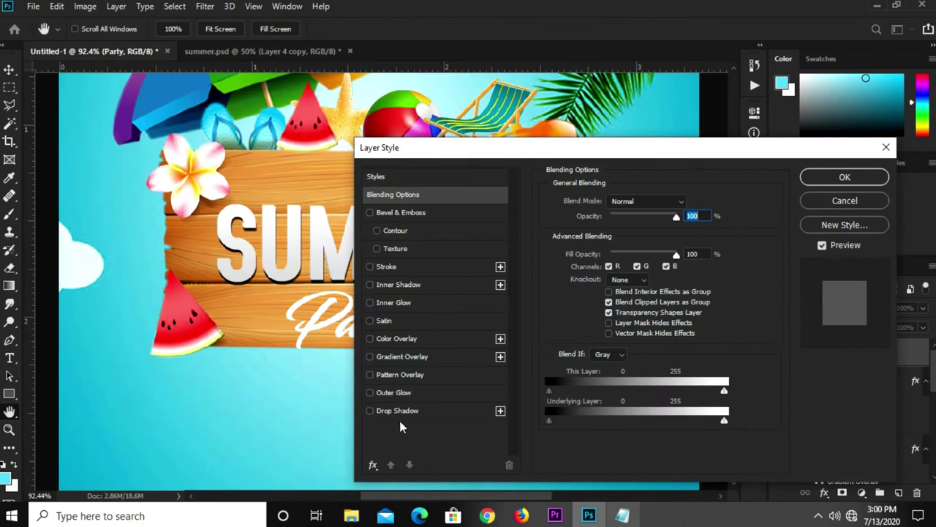
pyautogui.click(395, 411)
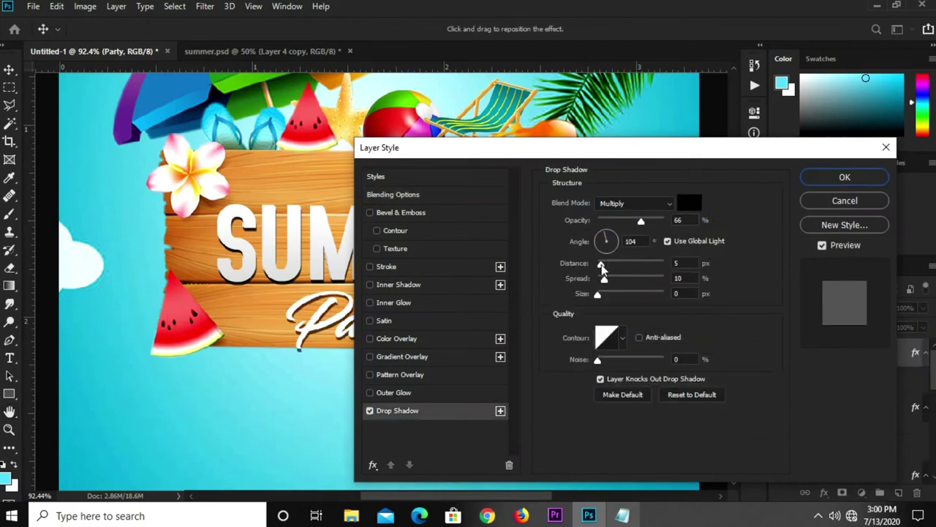
pyautogui.moveTo(641, 221); pyautogui.dragTo(668, 222)
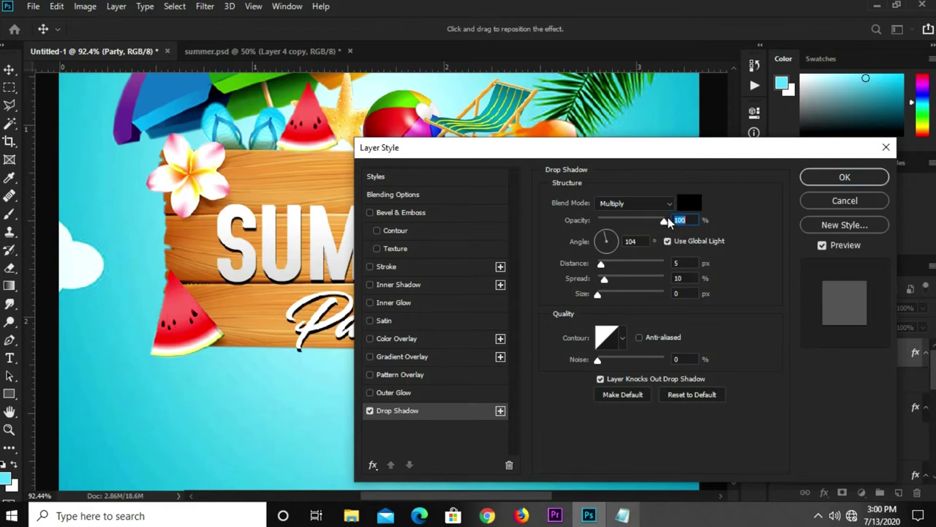
pyautogui.click(677, 262)
pyautogui.write('5')
pyautogui.write('7')
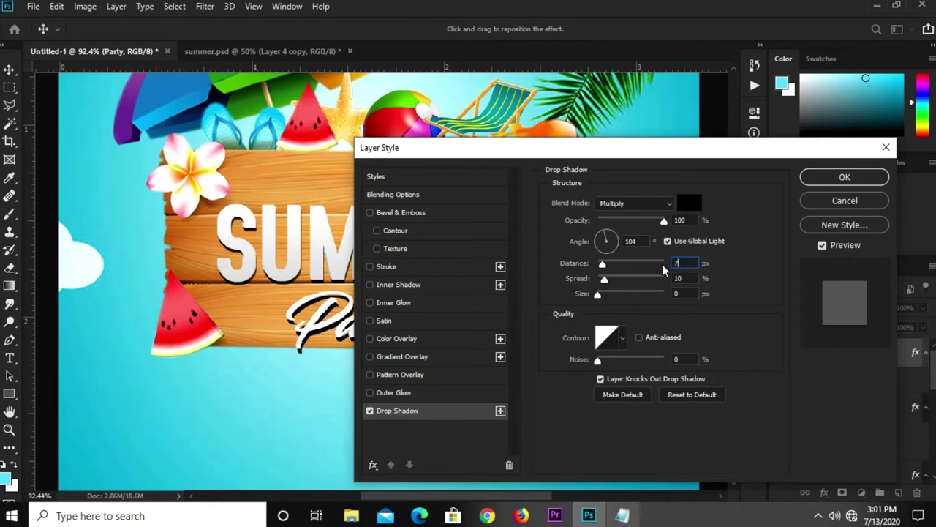
pyautogui.write('4')
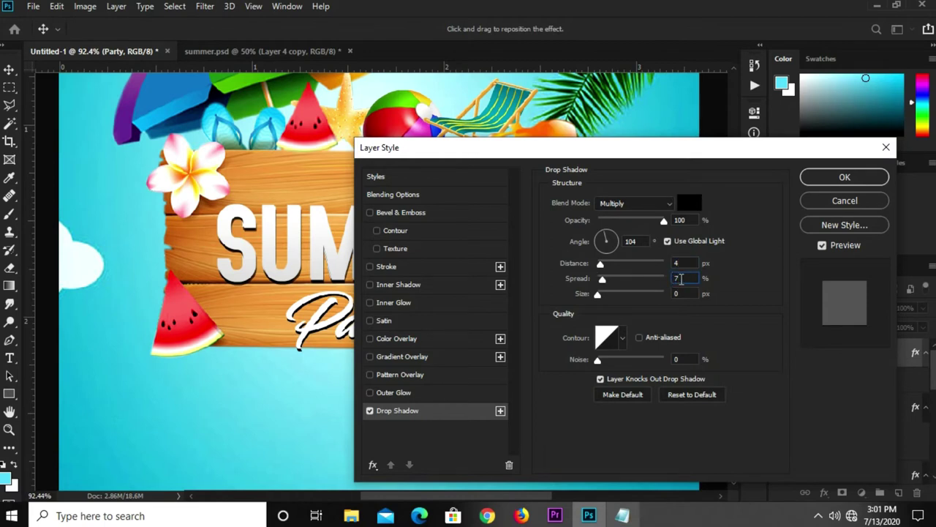
pyautogui.click(815, 178)
# - Zoom the poster view out to 50% and deselect the Party layer
pyautogui.hotkey('ctrl', '0')
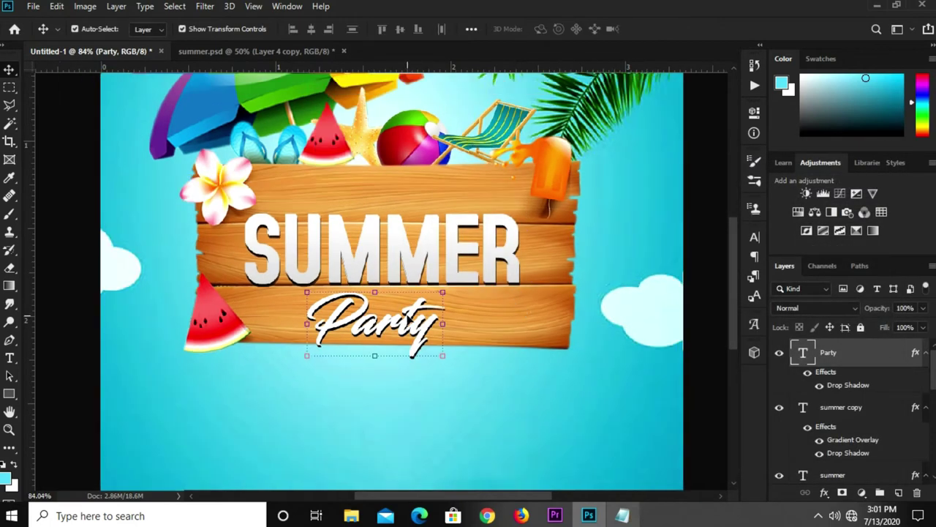
pyautogui.hotkey('ctrl', '+')
pyautogui.hotkey('ctrl', '-')
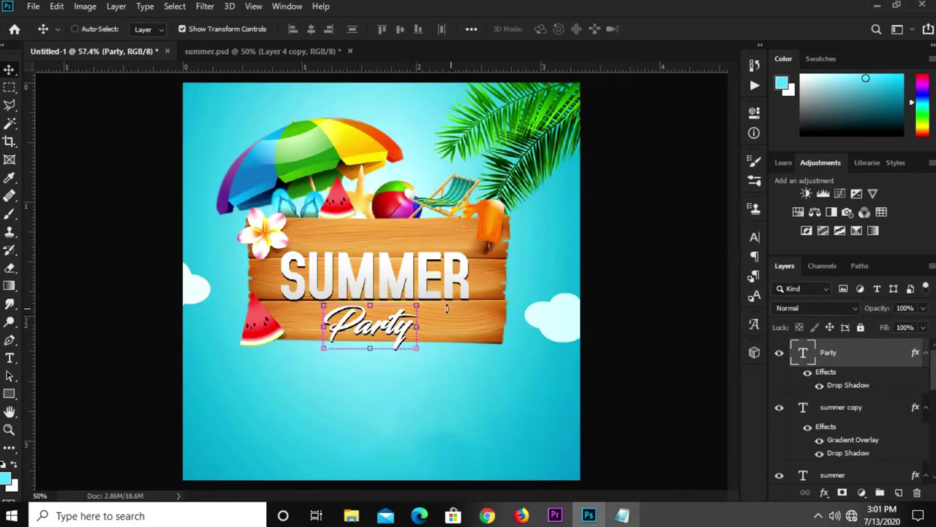
pyautogui.hotkey('ctrl', '-')
pyautogui.keyDown('ctrl'); pyautogui.click(550, 274); pyautogui.keyUp('ctrl')
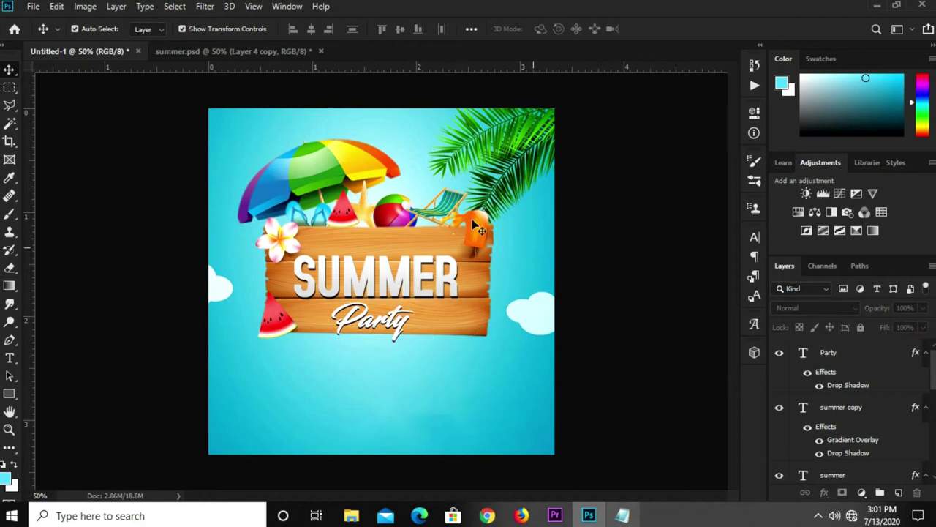
# - Show lens-flare layer 11 in summer.psd and drag it across the middle of the poster
pyautogui.click(236, 56)
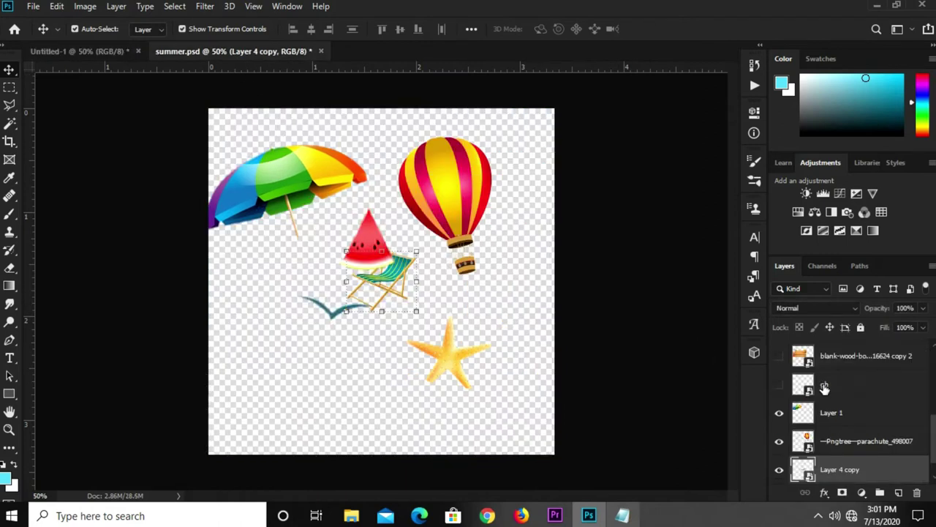
pyautogui.scroll(5, 838, 415)
pyautogui.scroll(1, 798, 368)
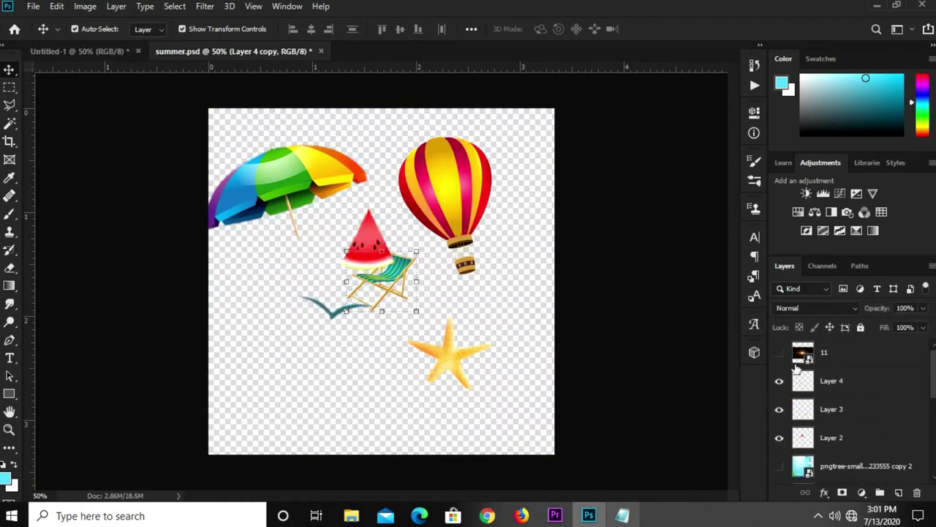
pyautogui.click(779, 353)
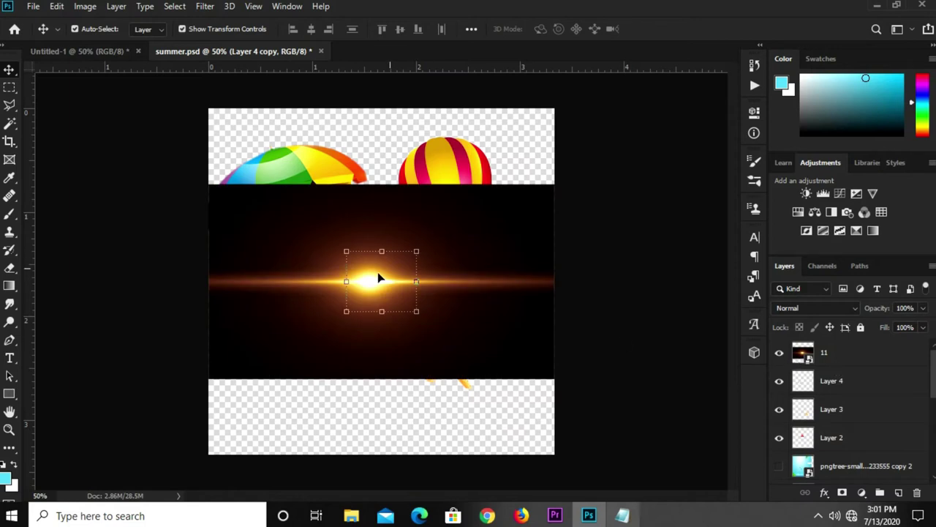
pyautogui.click(451, 247)
pyautogui.moveTo(435, 286)
pyautogui.mouseDown()
pyautogui.moveTo(114, 63)
pyautogui.moveTo(265, 192)
pyautogui.mouseUp()
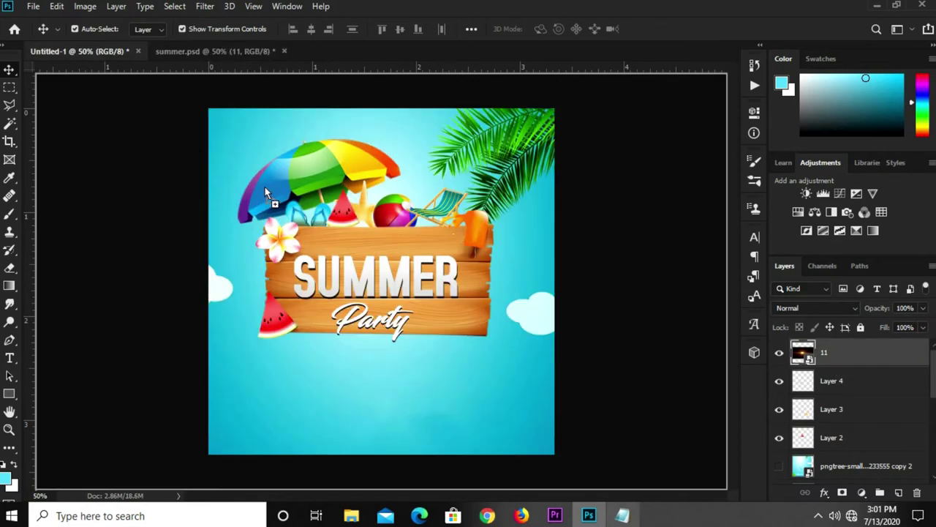
pyautogui.moveTo(351, 255); pyautogui.dragTo(335, 273)
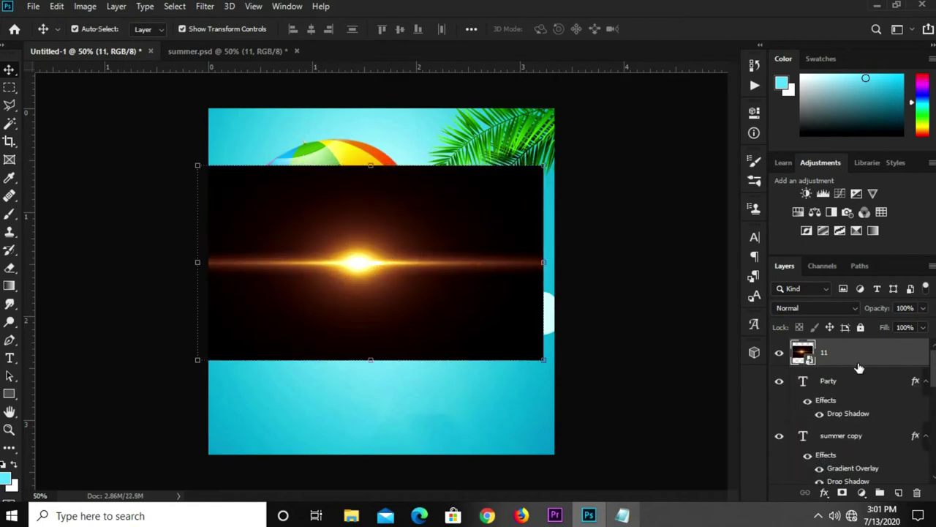
# - Set the flare layer's blend mode to Overlay and add a layer mask
pyautogui.click(805, 306)
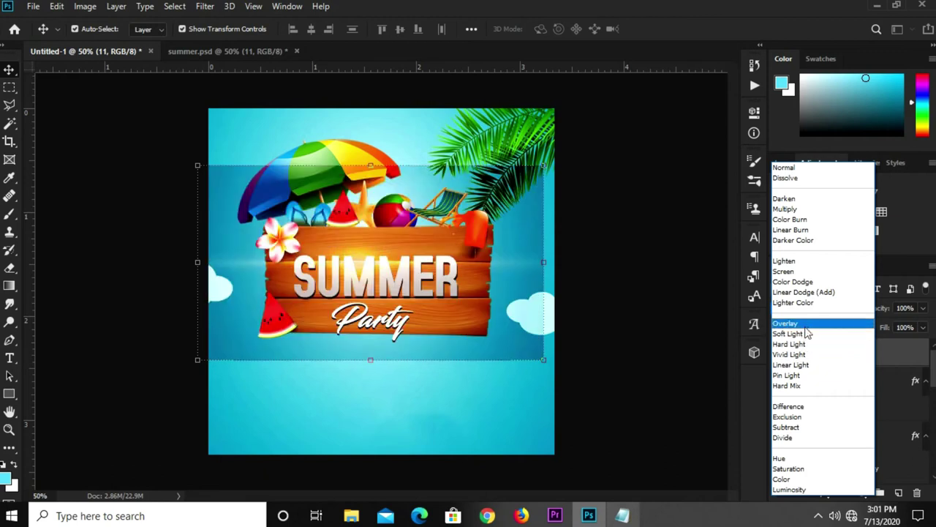
pyautogui.click(805, 326)
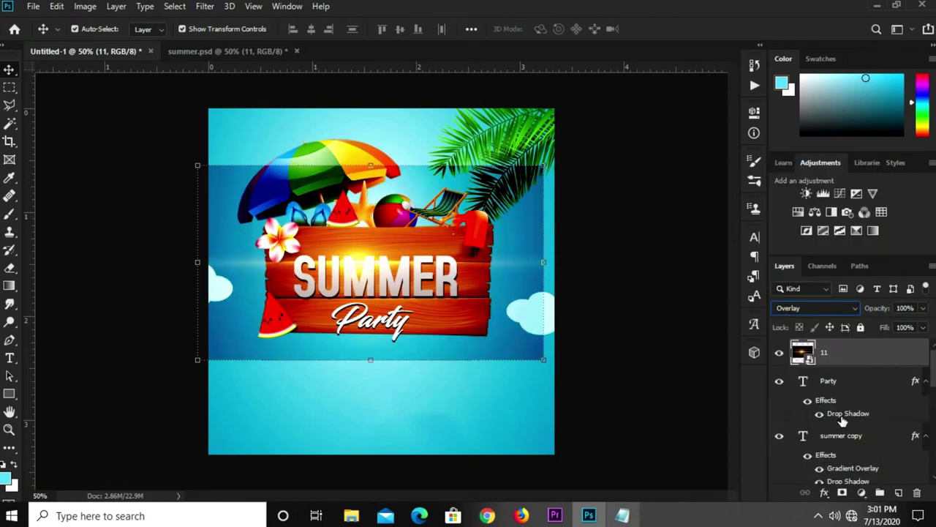
pyautogui.click(844, 493)
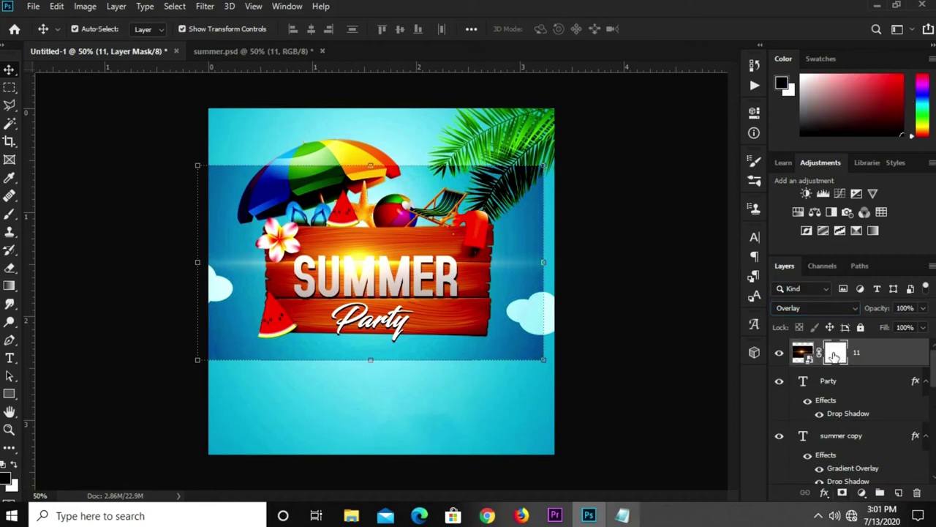
# - Paint out the flare's hard edges on layer 11's mask with a black 300 px brush
pyautogui.click(9, 213)
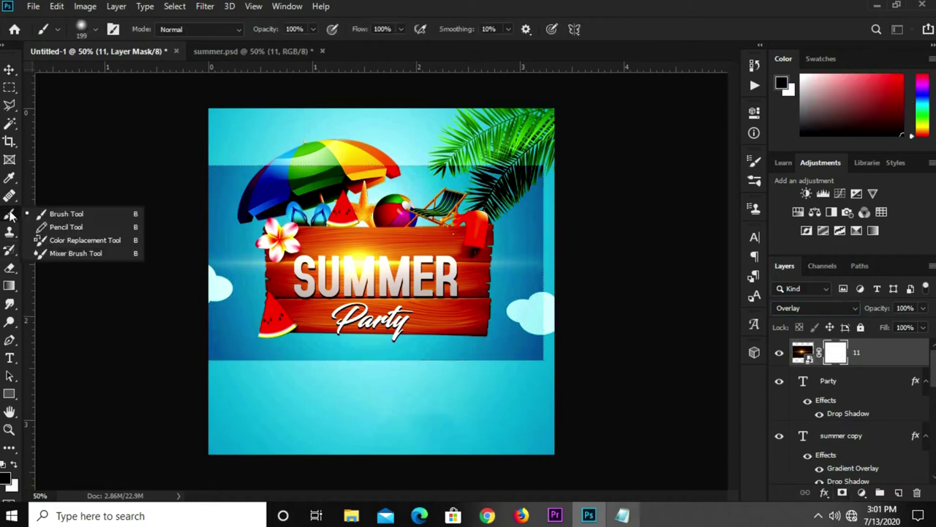
pyautogui.click(7, 479)
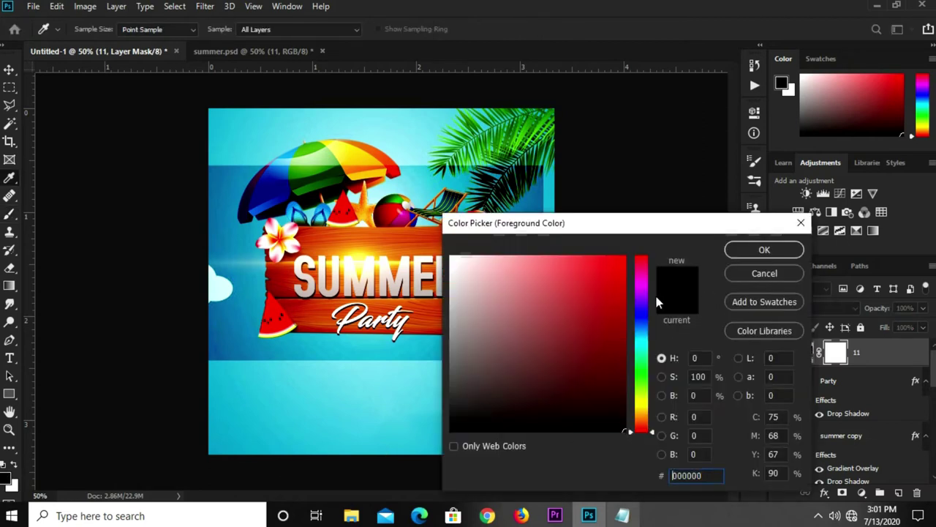
pyautogui.click(764, 250)
pyautogui.scroll(1, 300, 281)
pyautogui.scroll(1, 300, 281)
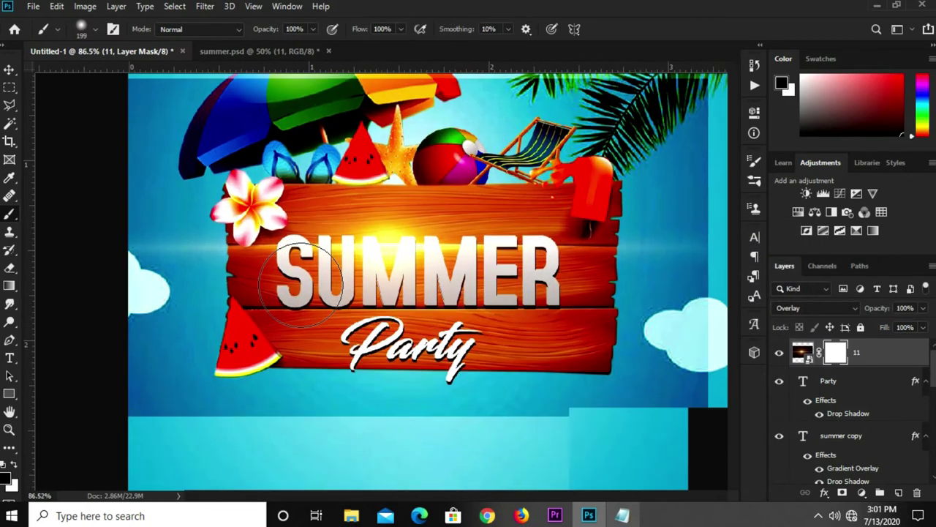
pyautogui.scroll(1, 300, 281)
pyautogui.scroll(-1, 259, 286)
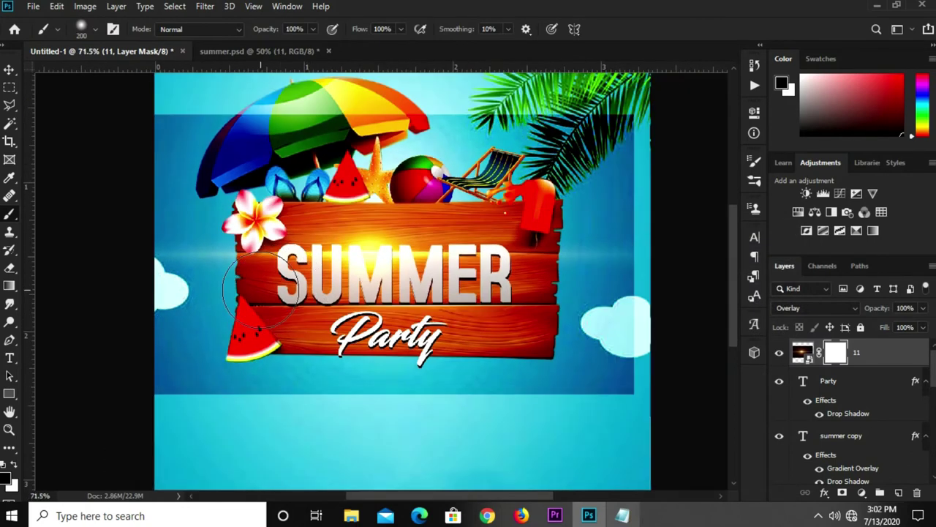
pyautogui.press(']')
pyautogui.press(']')
pyautogui.moveTo(171, 136)
pyautogui.mouseDown()
pyautogui.moveTo(166, 299)
pyautogui.moveTo(156, 114)
pyautogui.moveTo(163, 355)
pyautogui.moveTo(479, 391)
pyautogui.moveTo(627, 334)
pyautogui.moveTo(586, 157)
pyautogui.moveTo(516, 139)
pyautogui.moveTo(183, 139)
pyautogui.moveTo(635, 139)
pyautogui.moveTo(627, 156)
pyautogui.moveTo(658, 210)
pyautogui.moveTo(429, 386)
pyautogui.moveTo(159, 268)
pyautogui.moveTo(174, 198)
pyautogui.moveTo(322, 161)
pyautogui.moveTo(482, 212)
pyautogui.moveTo(520, 212)
pyautogui.moveTo(542, 194)
pyautogui.mouseUp()
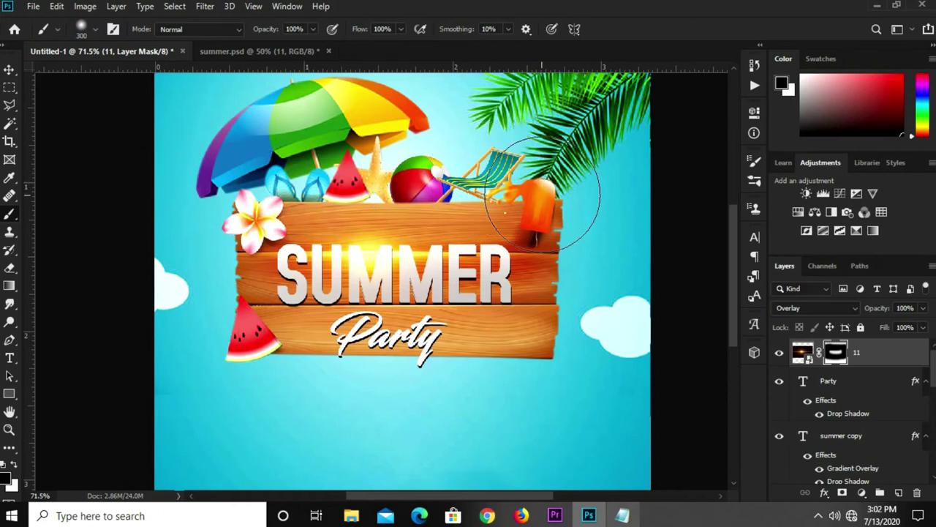
pyautogui.press('v')
pyautogui.hotkey('ctrl', '0')
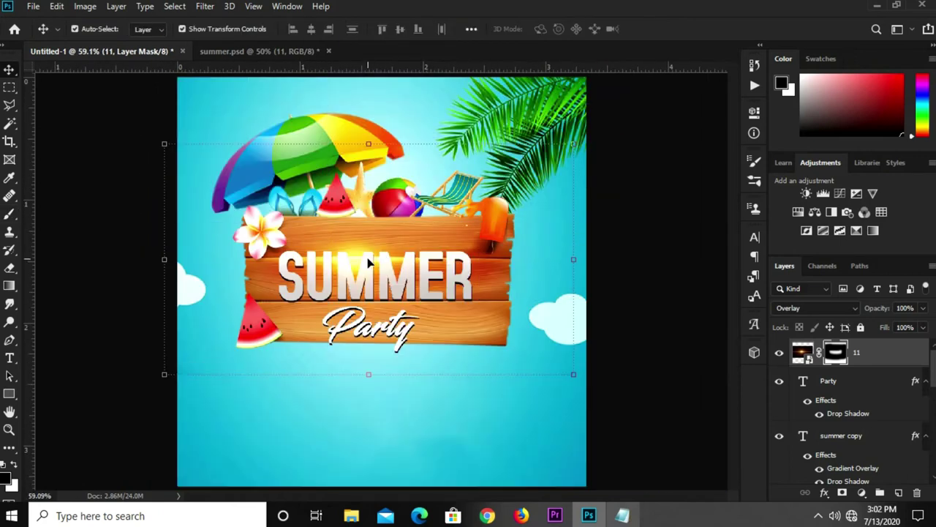
# - Convert flare layer 11 to a smart object and shift it down-left
pyautogui.moveTo(369, 262); pyautogui.dragTo(385, 282)
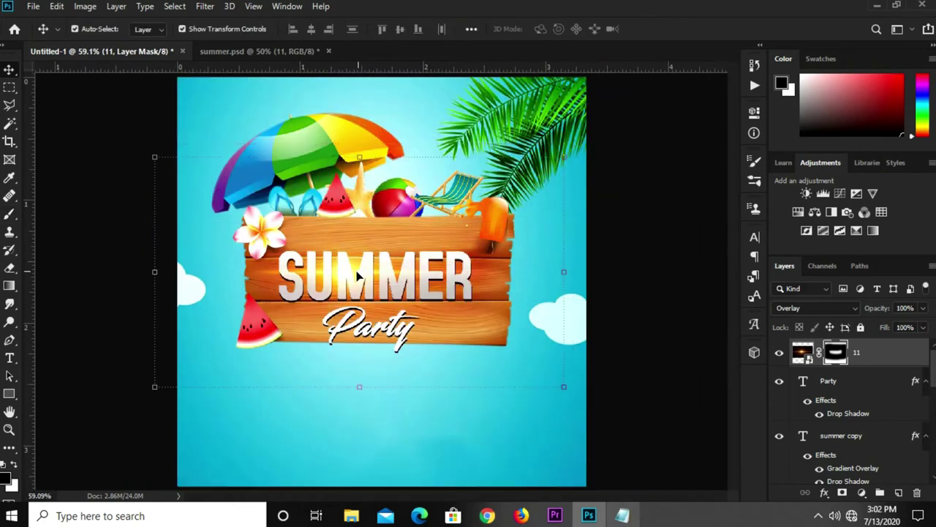
pyautogui.rightClick(883, 357)
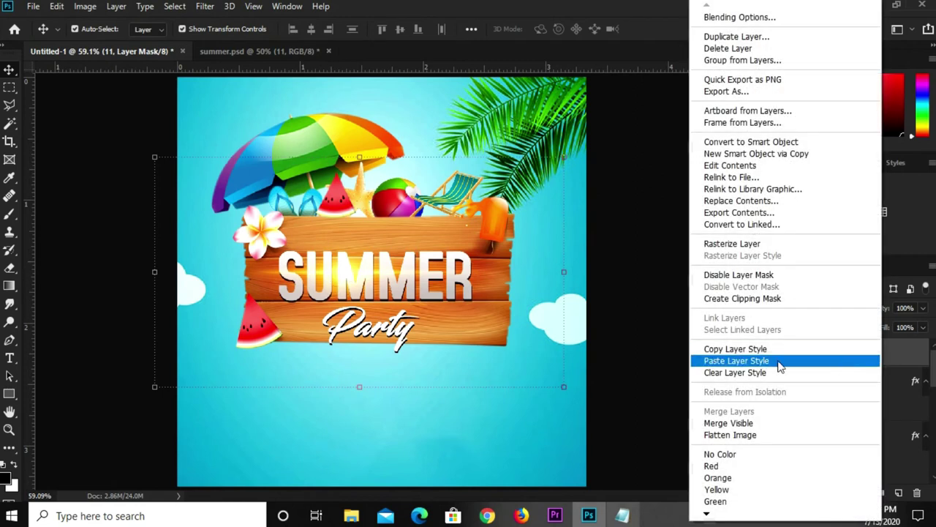
pyautogui.click(723, 148)
pyautogui.moveTo(362, 278); pyautogui.dragTo(316, 318)
# - Scale the glow to about 67% onto the SUMMER sign, then duplicate it and move the copy right
pyautogui.hotkey('ctrl', 't')
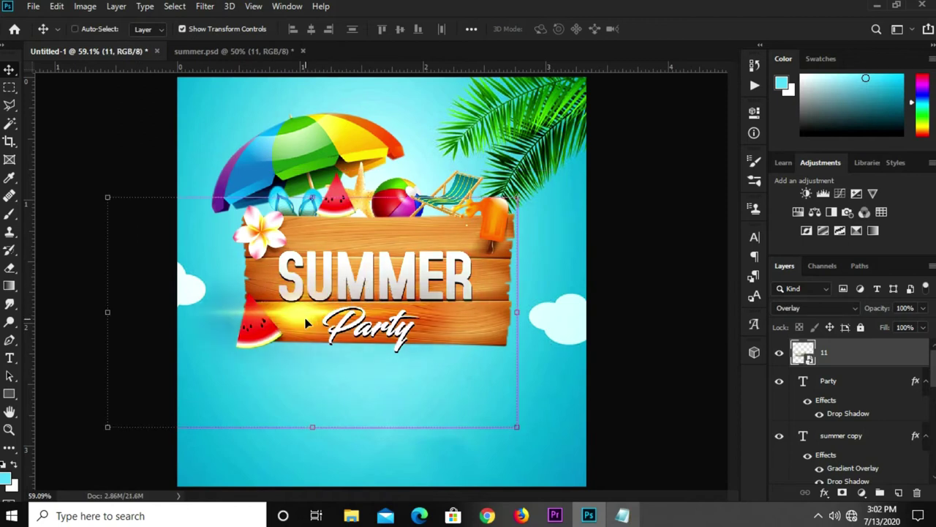
pyautogui.moveTo(313, 198); pyautogui.dragTo(312, 274)
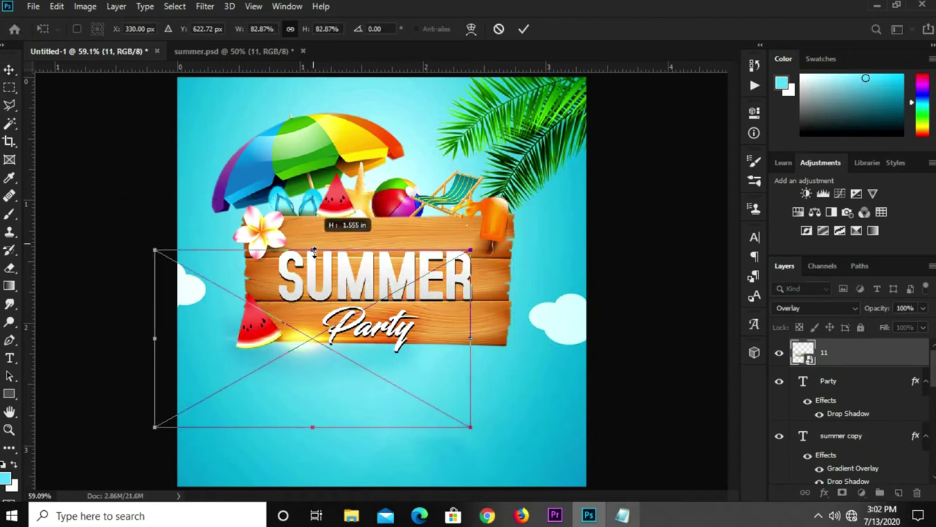
pyautogui.moveTo(308, 363); pyautogui.dragTo(299, 310)
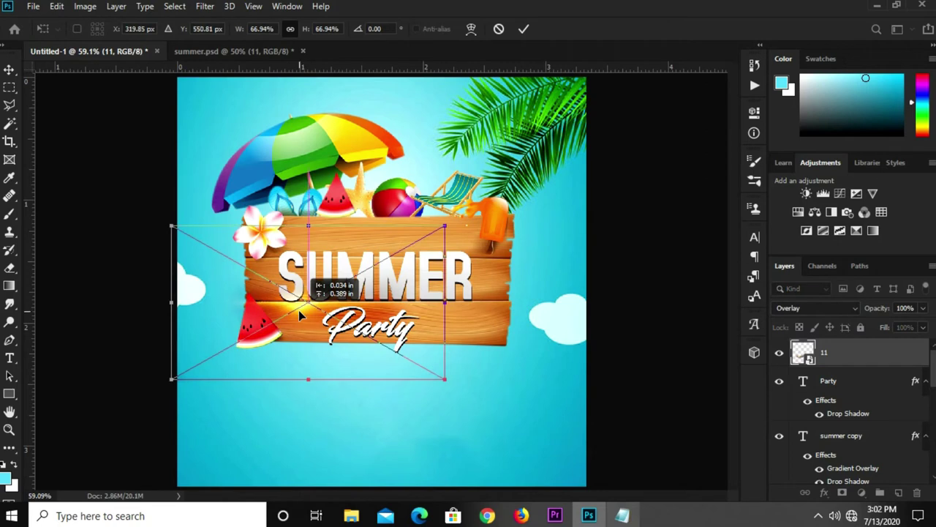
pyautogui.press('Return')
pyautogui.keyDown('alt'); pyautogui.scroll(1, 299, 308); pyautogui.keyUp('alt')
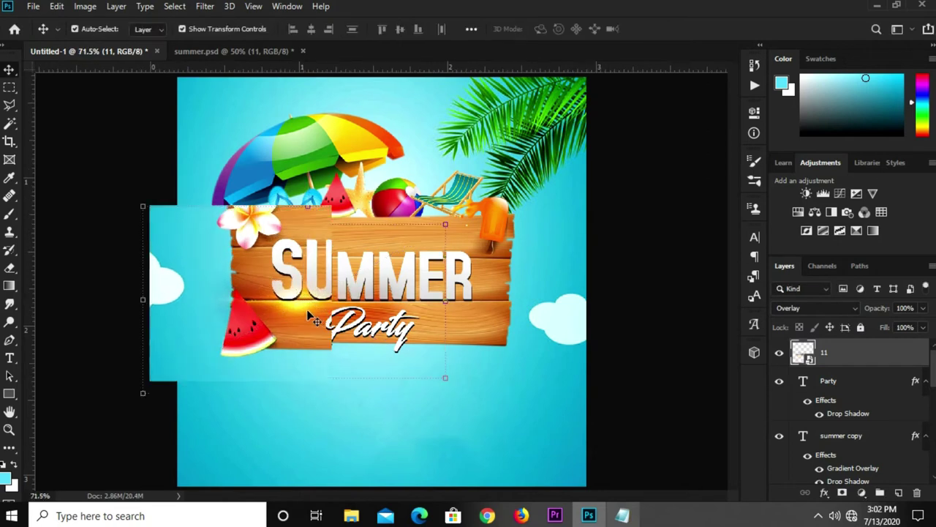
pyautogui.moveTo(296, 309); pyautogui.dragTo(294, 311)
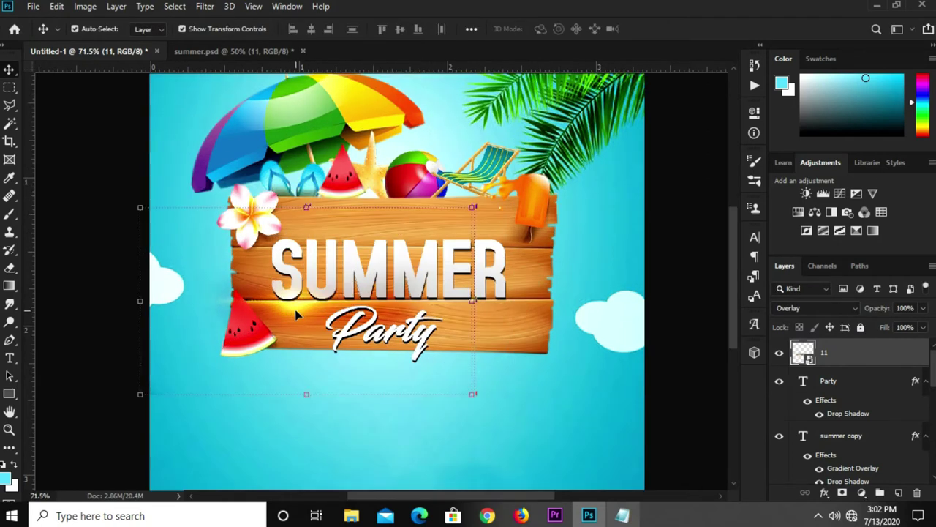
pyautogui.hotkey('ctrl', 'j')
pyautogui.moveTo(296, 314); pyautogui.dragTo(466, 250)
# - Nudge the 11 copy glow slightly left with the whole poster in view
pyautogui.hotkey('ctrl', '0')
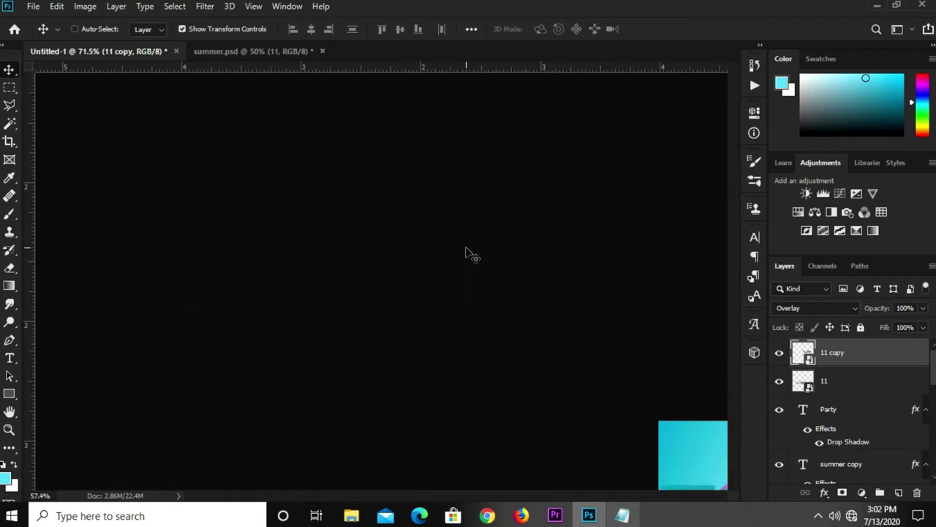
pyautogui.moveTo(447, 260); pyautogui.dragTo(439, 258)
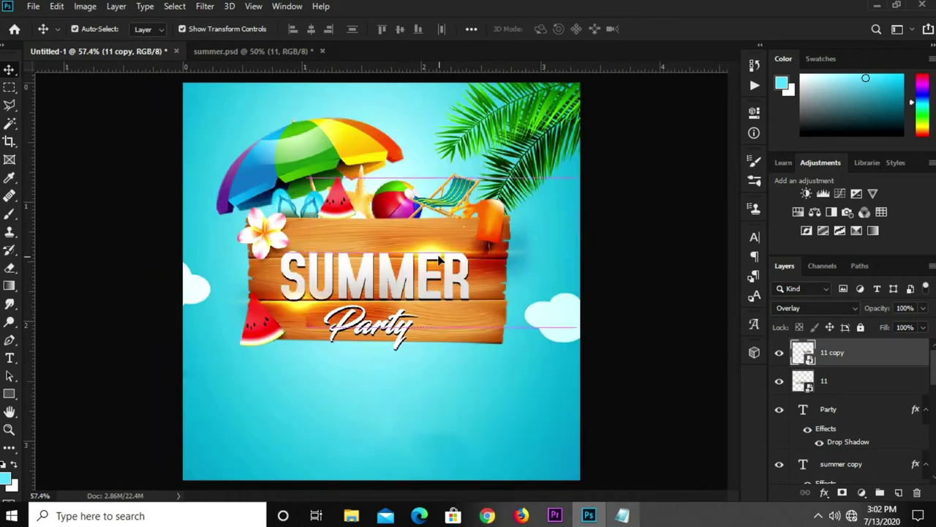
pyautogui.click(560, 278)
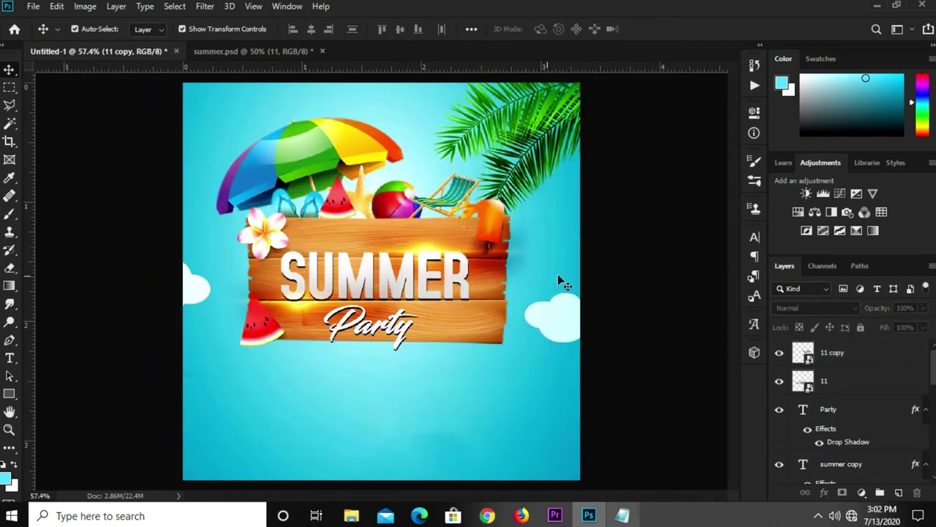
pyautogui.click(443, 262)
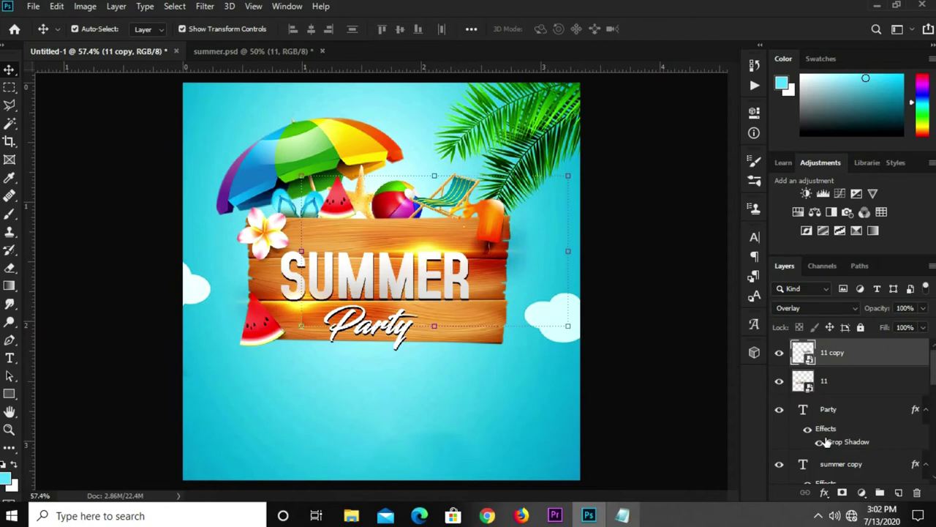
# - Mask the 11 copy glow, painting black over SUMMER, and toggle it to compare
pyautogui.click(843, 496)
pyautogui.press('d')
pyautogui.press('b')
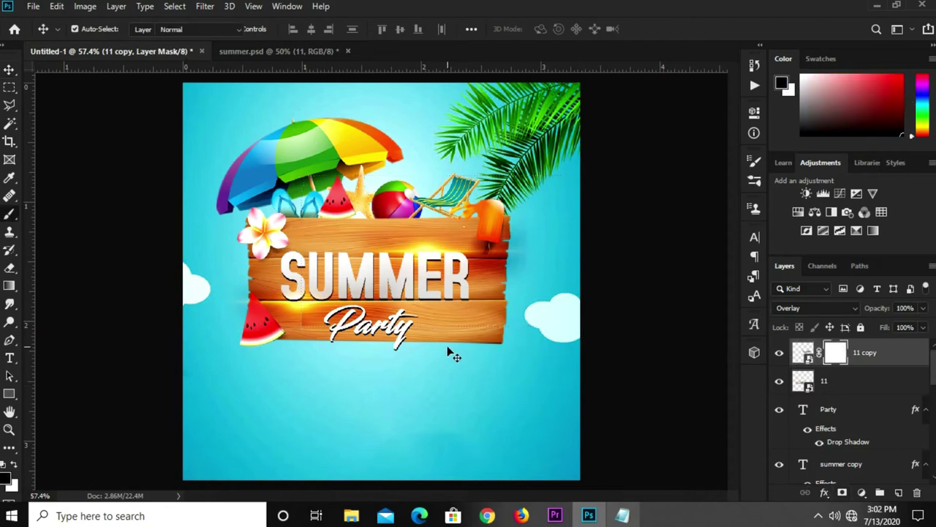
pyautogui.moveTo(406, 320)
pyautogui.mouseDown()
pyautogui.moveTo(361, 295)
pyautogui.moveTo(351, 267)
pyautogui.mouseUp()
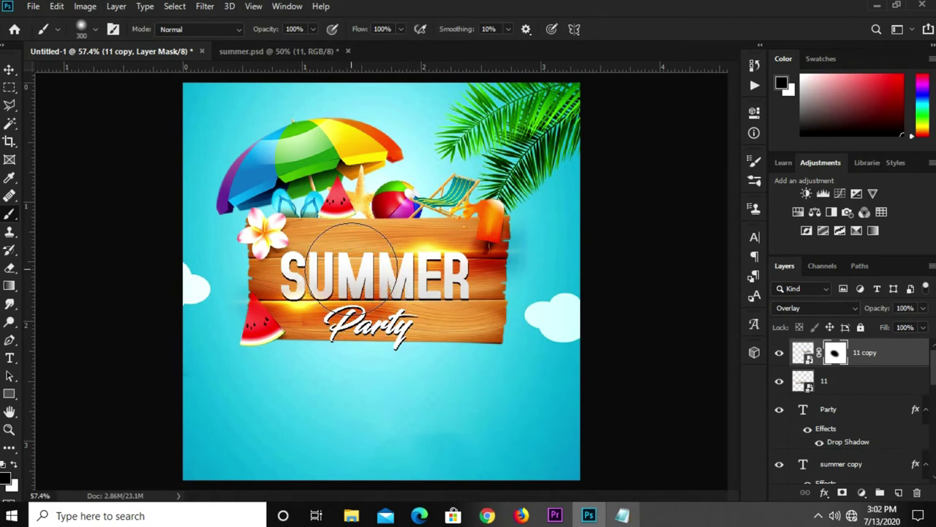
pyautogui.press('v')
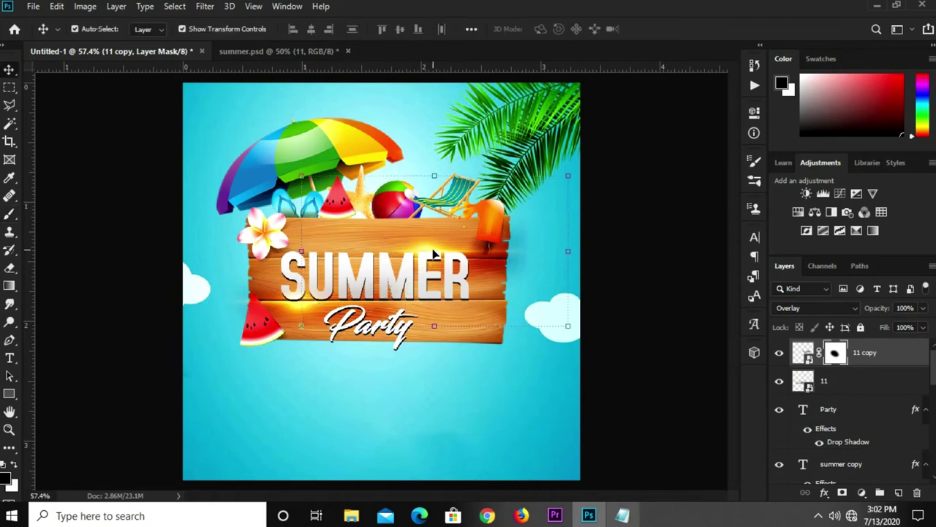
pyautogui.click(779, 353)
pyautogui.click(779, 352)
pyautogui.click(779, 352)
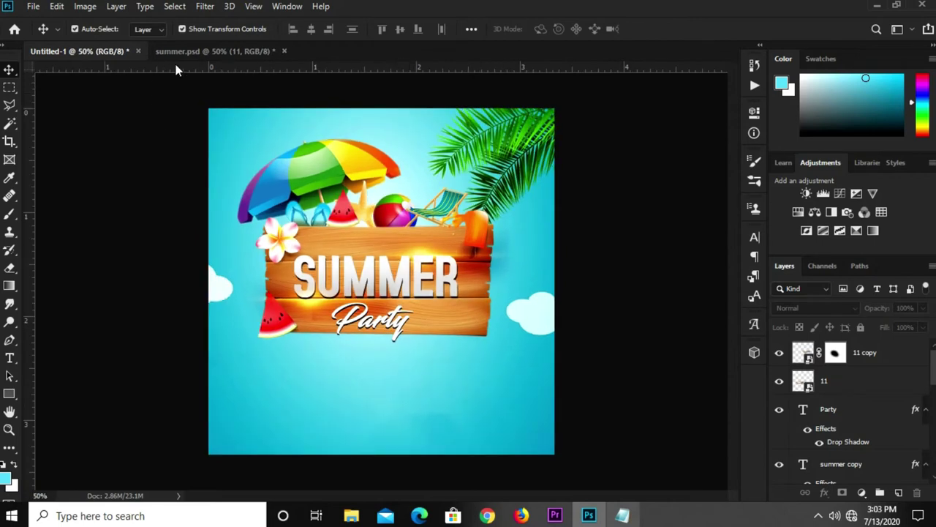
# - Bring the hot-air balloon from summer.psd into the poster, scaled to about 23% above the sign
pyautogui.click(212, 51)
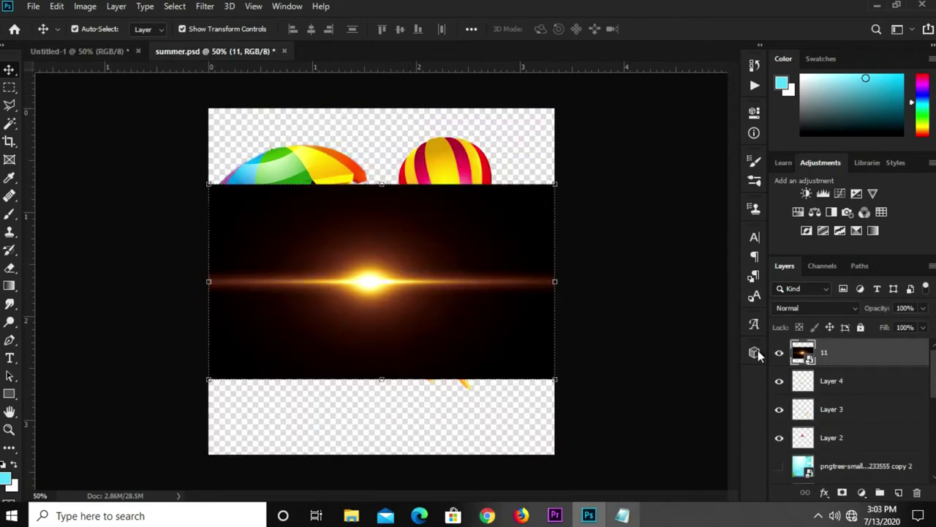
pyautogui.click(779, 354)
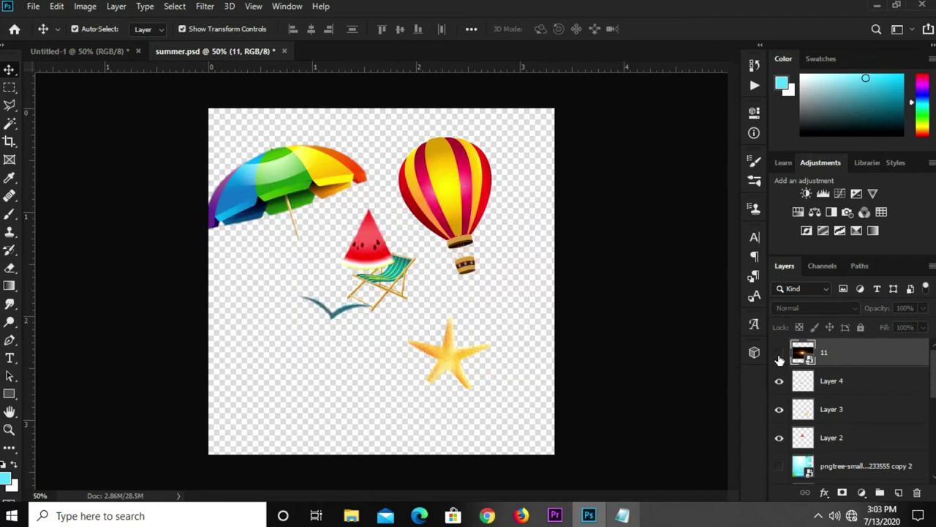
pyautogui.click(432, 194)
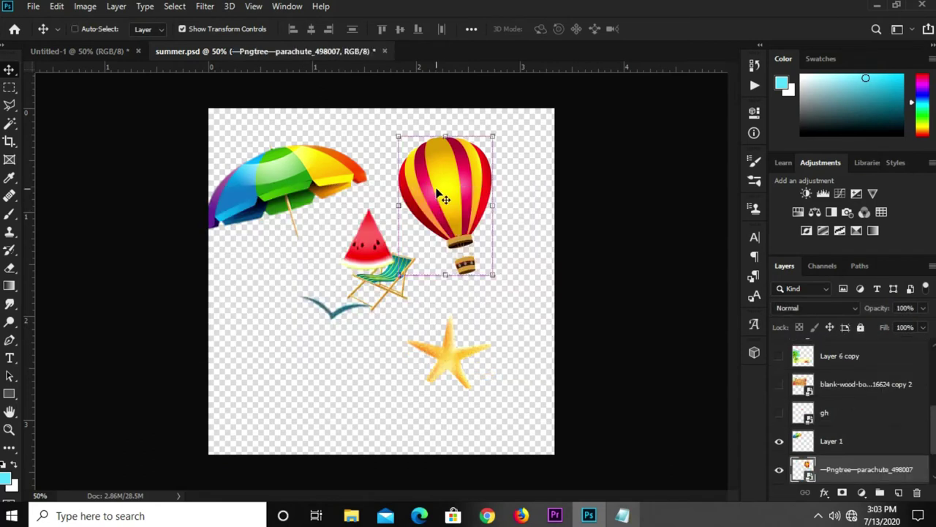
pyautogui.moveTo(157, 126)
pyautogui.mouseDown()
pyautogui.moveTo(73, 52)
pyautogui.moveTo(260, 183)
pyautogui.mouseUp()
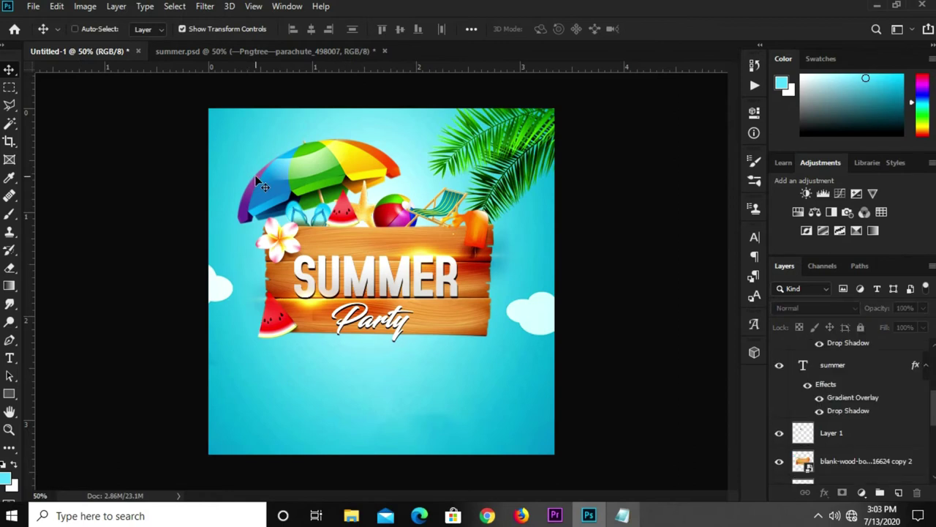
pyautogui.moveTo(375, 210)
pyautogui.mouseDown()
pyautogui.moveTo(388, 301)
pyautogui.moveTo(398, 126)
pyautogui.moveTo(412, 168)
pyautogui.mouseUp()
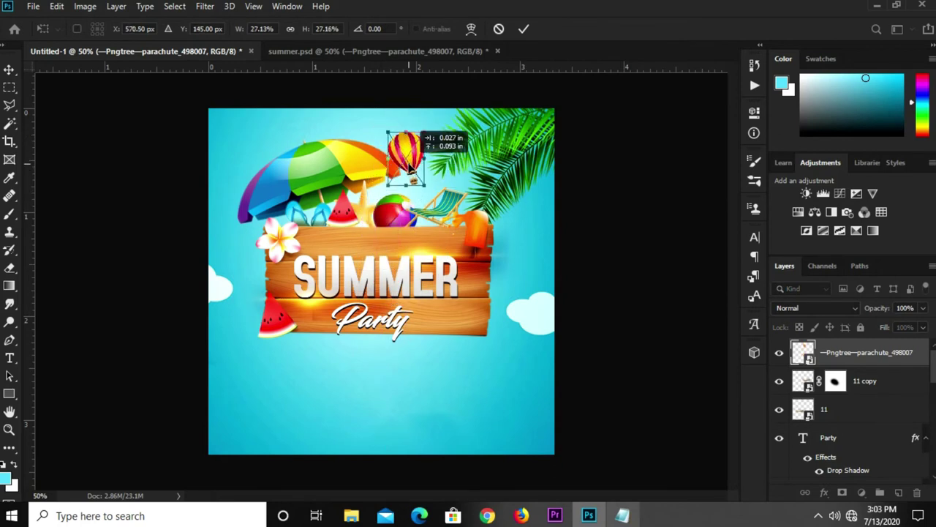
pyautogui.moveTo(403, 128); pyautogui.dragTo(404, 134)
pyautogui.press('Return')
pyautogui.click(627, 211)
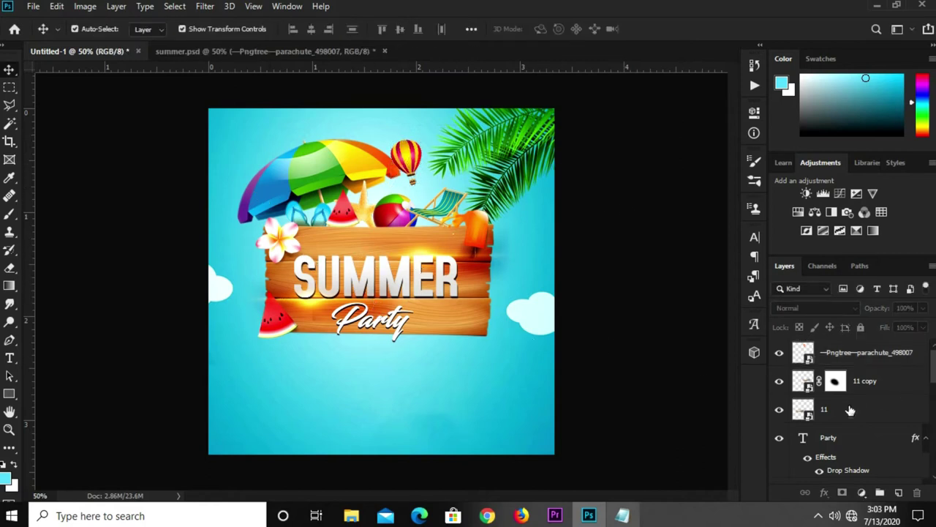
# - Hide both flare glow layers, 11 copy and 11
pyautogui.click(865, 387)
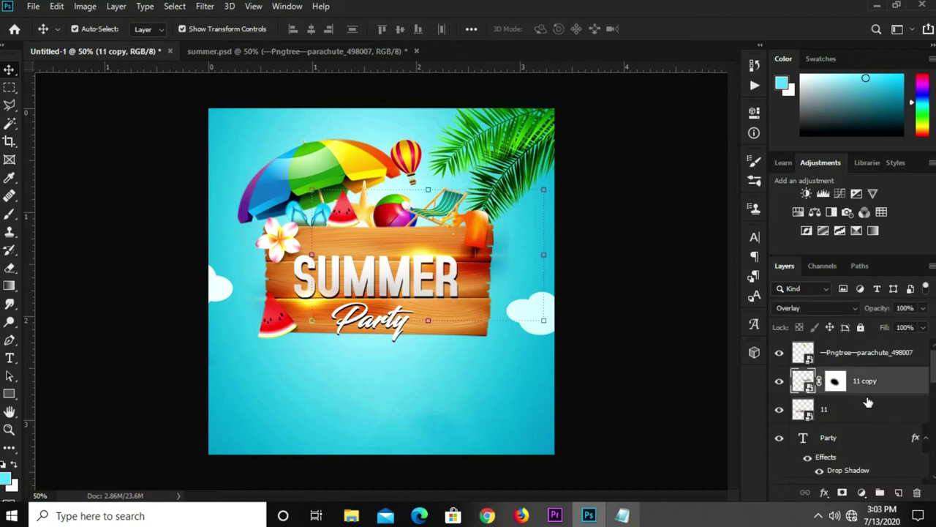
pyautogui.scroll(-5, 868, 402)
pyautogui.scroll(3, 867, 403)
pyautogui.scroll(1, 867, 406)
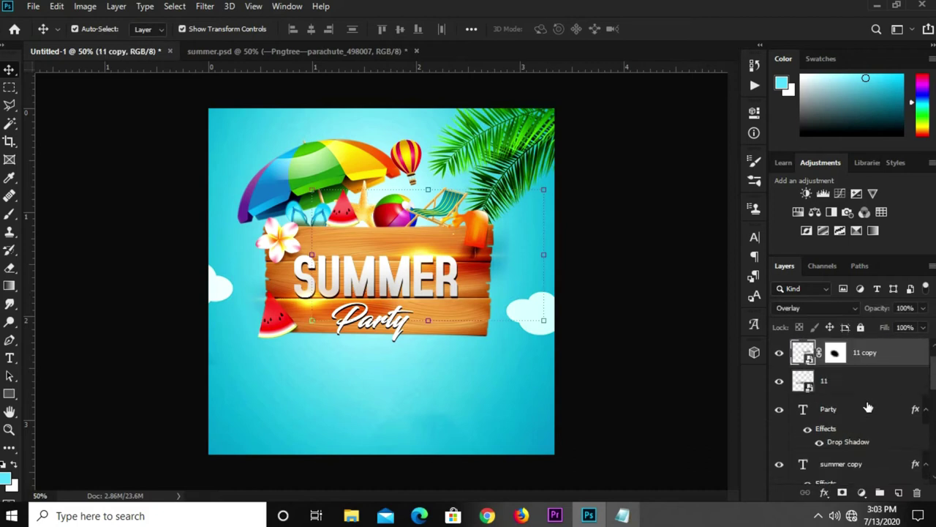
pyautogui.click(780, 355)
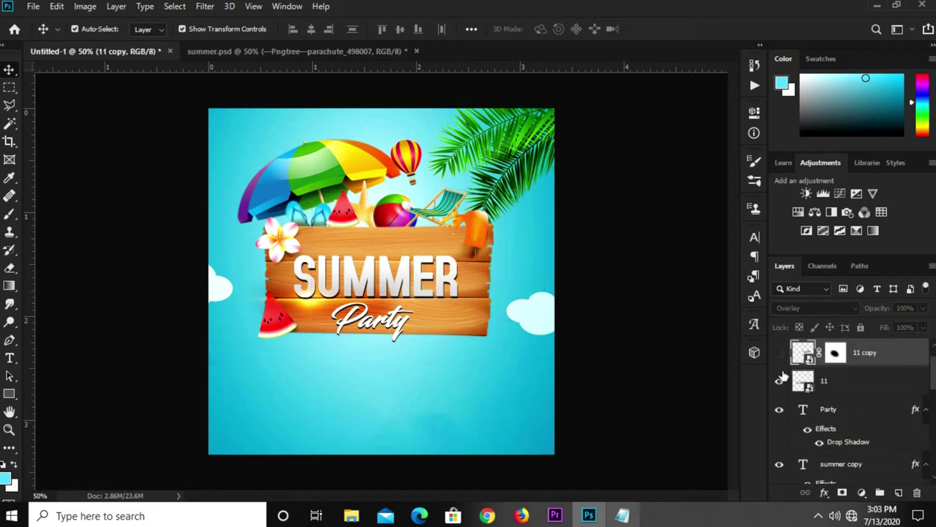
pyautogui.click(779, 388)
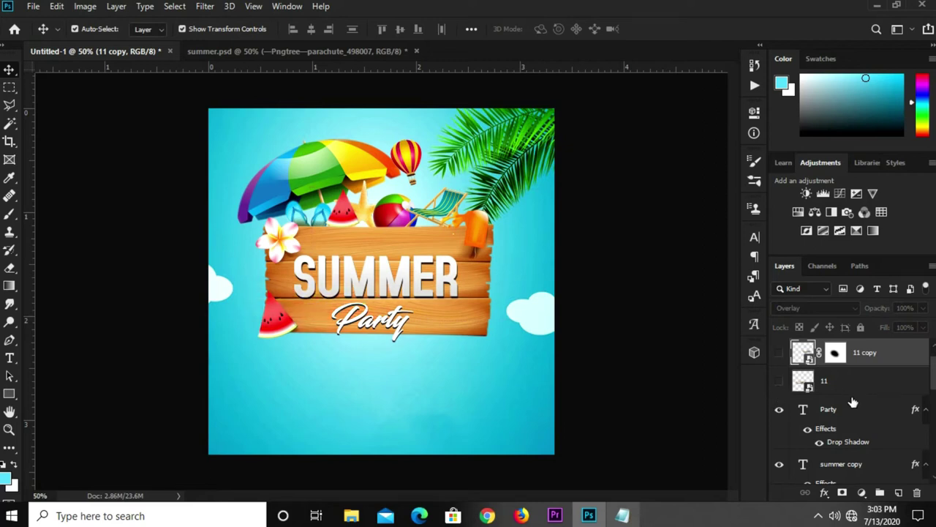
# - Group the layers from Party down to Layer 2 into Group 1
pyautogui.click(851, 412)
pyautogui.scroll(-2, 851, 412)
pyautogui.scroll(-3, 851, 414)
pyautogui.scroll(-3, 851, 414)
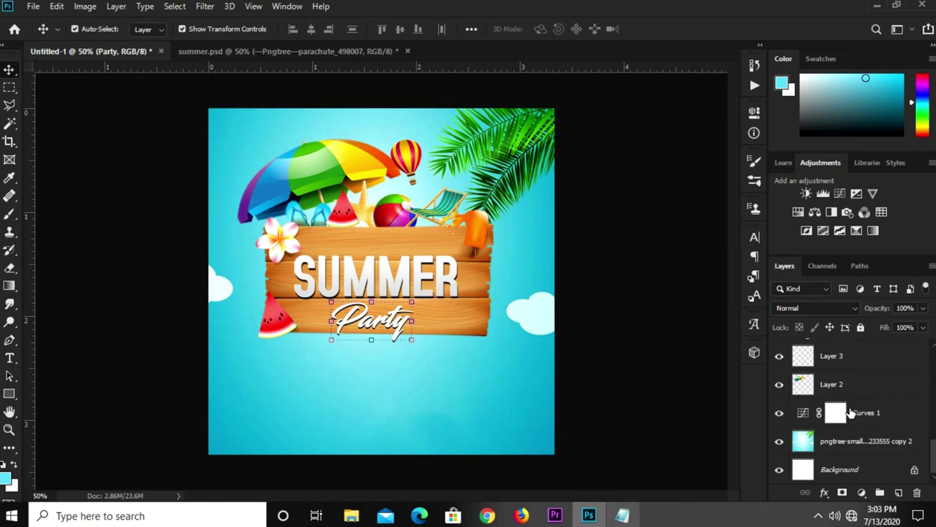
pyautogui.keyDown('shift'); pyautogui.click(850, 387); pyautogui.keyUp('shift')
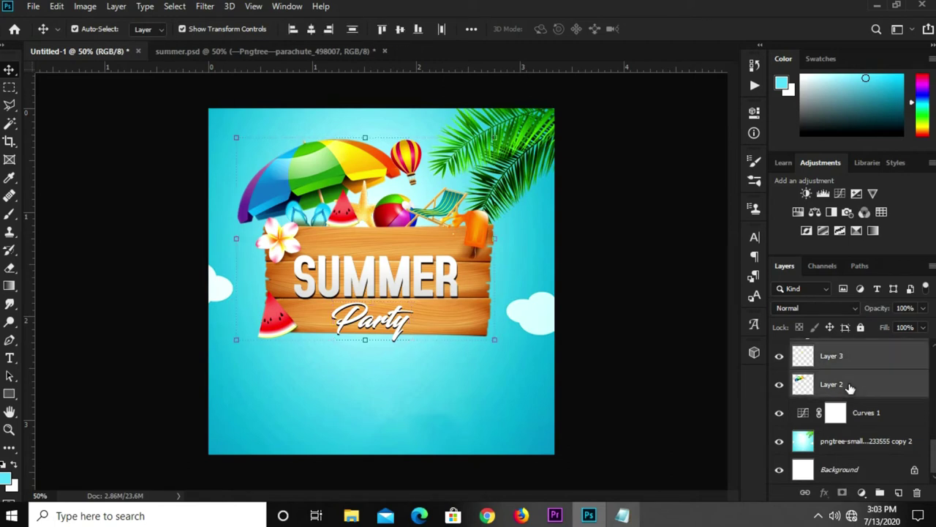
pyautogui.scroll(3, 849, 388)
pyautogui.hotkey('ctrl', 'g')
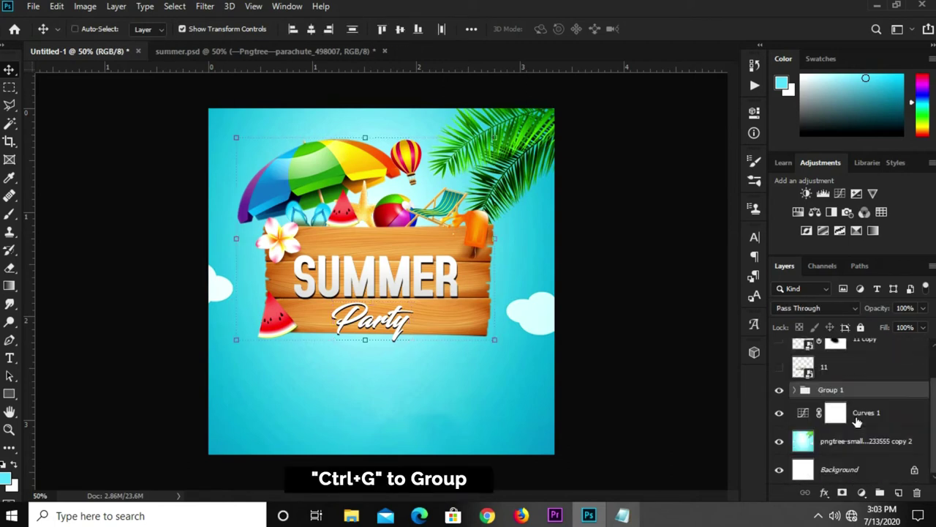
pyautogui.click(779, 391)
pyautogui.click(781, 393)
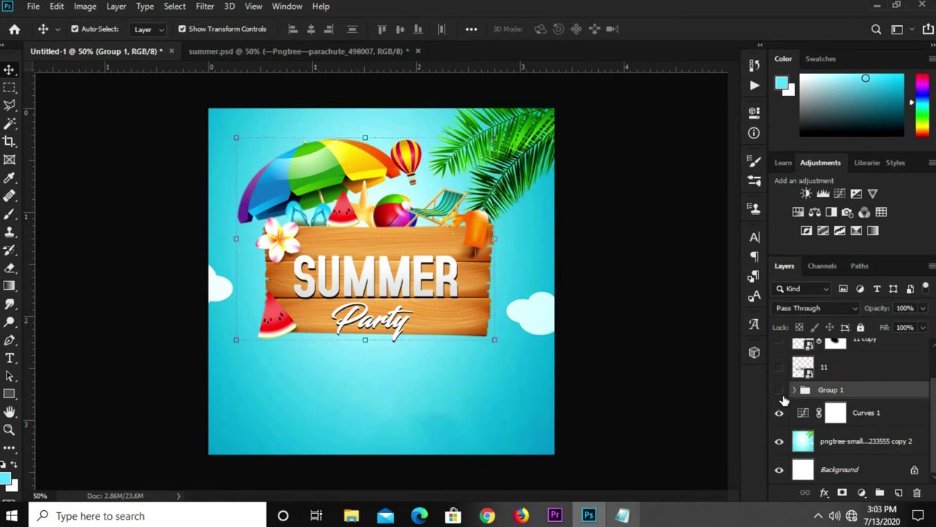
# - Scale Group 1 down to about 90% and shift it left and down
pyautogui.click(780, 392)
pyautogui.click(780, 391)
pyautogui.hotkey('ctrl', 't')
pyautogui.moveTo(236, 136); pyautogui.dragTo(261, 167)
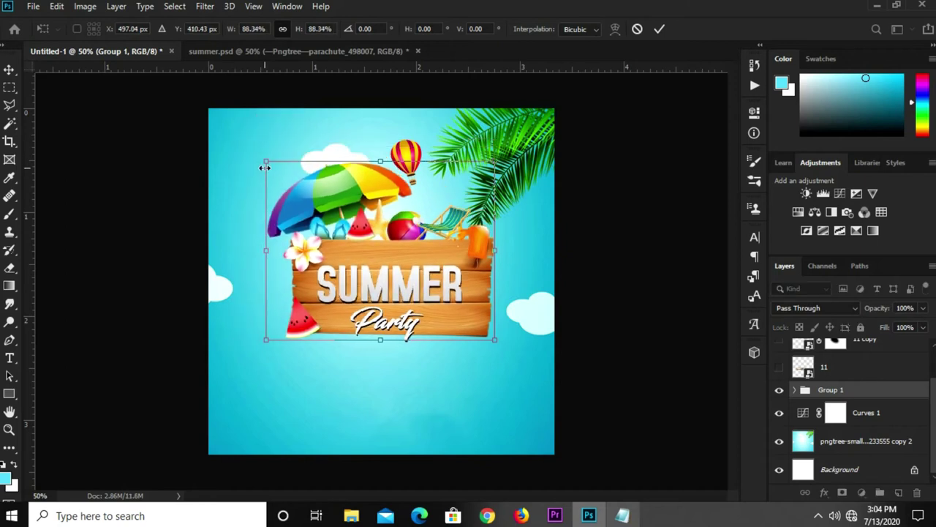
pyautogui.moveTo(265, 168); pyautogui.dragTo(258, 155)
pyautogui.moveTo(353, 235); pyautogui.dragTo(348, 256)
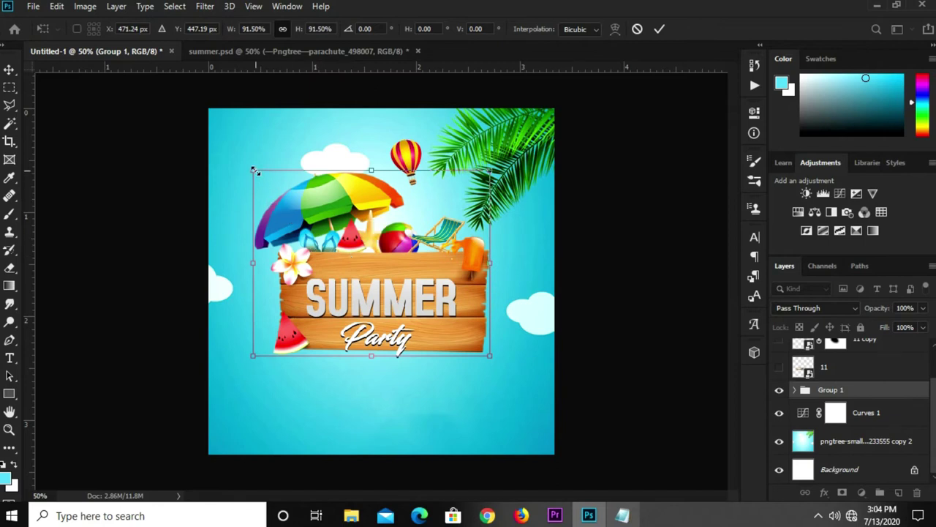
pyautogui.moveTo(255, 171); pyautogui.dragTo(258, 173)
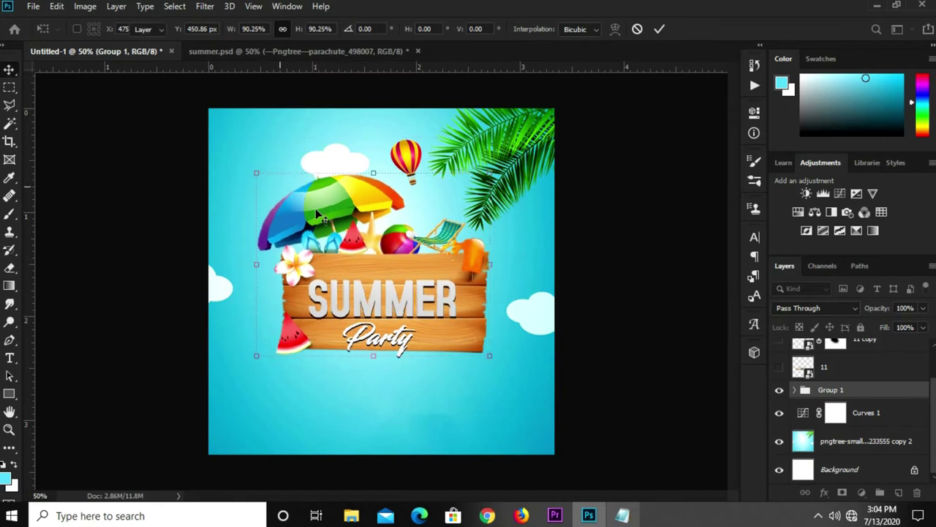
pyautogui.press('Return')
# - Centre Group 1 horizontally on the canvas with Align Horizontal Centers
pyautogui.hotkey('ctrl', 'a')
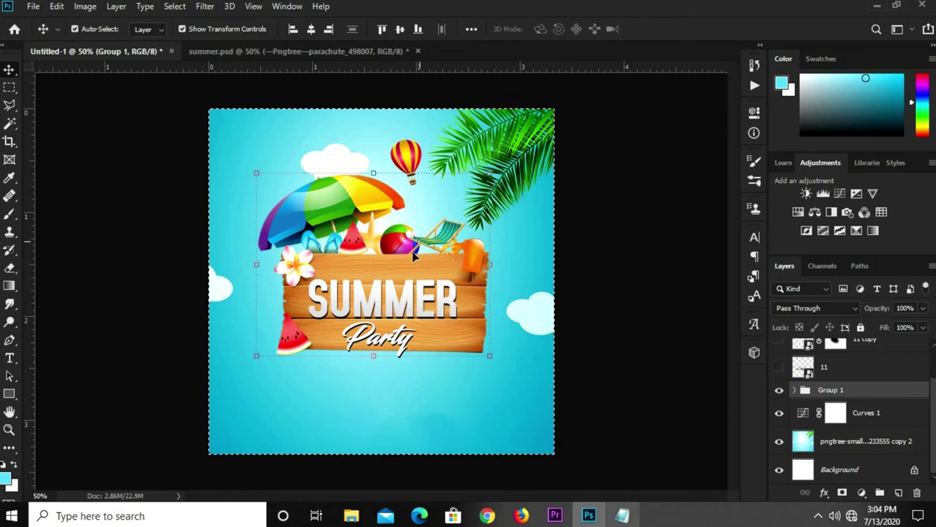
pyautogui.click(311, 29)
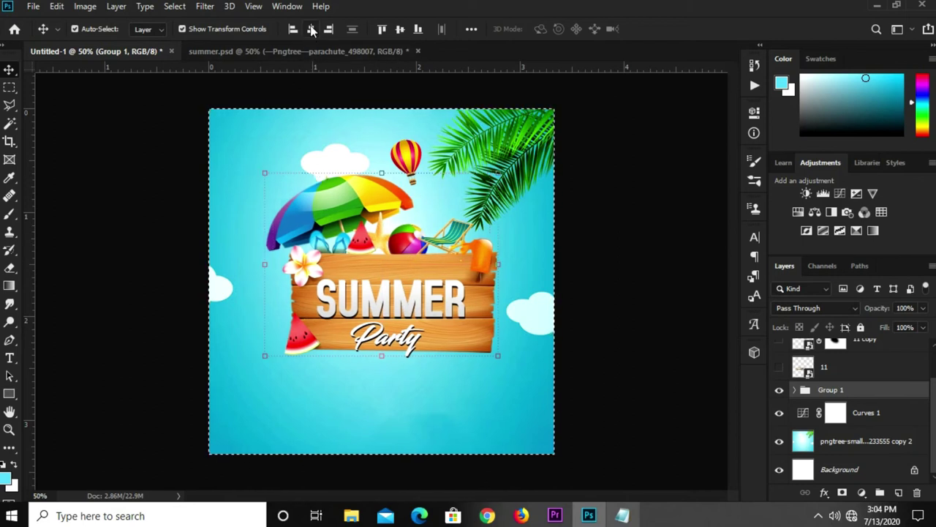
pyautogui.press('ctrl')
pyautogui.hotkey('ctrl', 'd')
# - Enlarge Group 1 to about 110% and move it up
pyautogui.hotkey('ctrl', 't')
pyautogui.moveTo(265, 354); pyautogui.dragTo(258, 376)
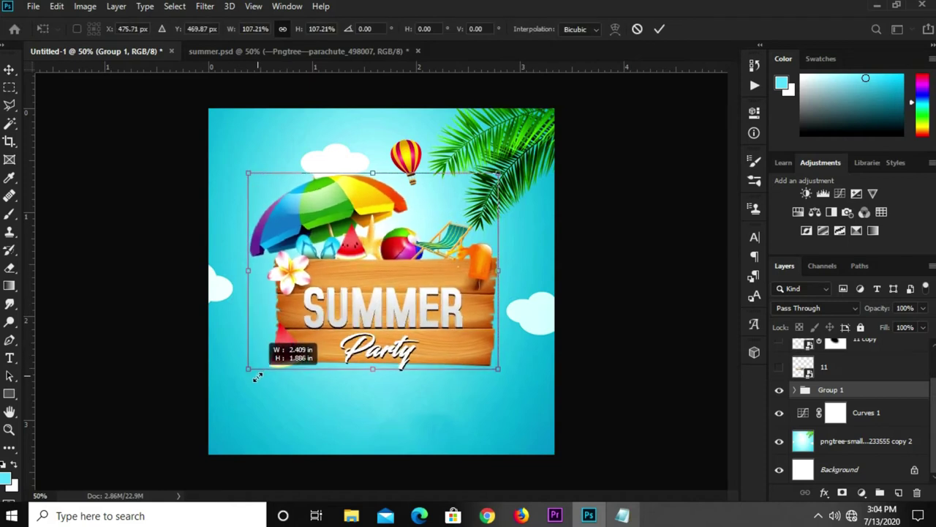
pyautogui.moveTo(258, 376)
pyautogui.mouseDown()
pyautogui.moveTo(254, 385)
pyautogui.moveTo(235, 378)
pyautogui.mouseUp()
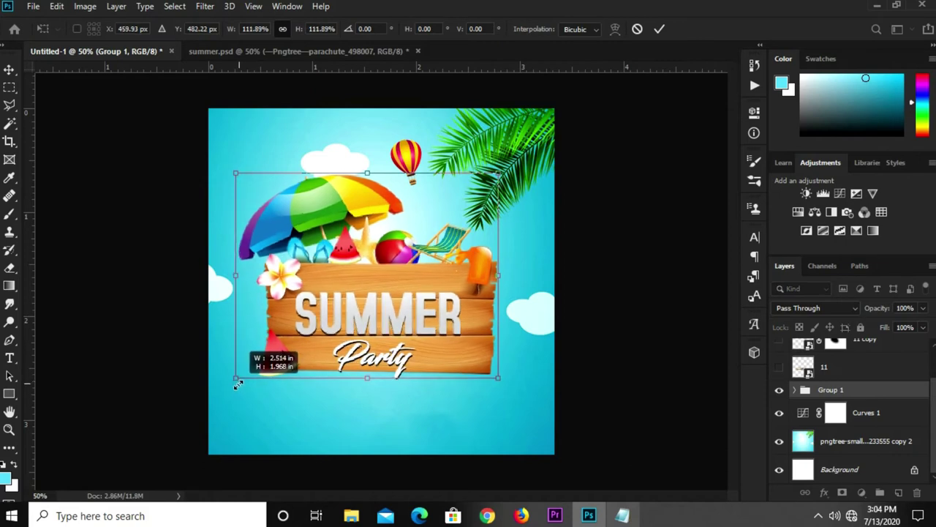
pyautogui.moveTo(357, 320); pyautogui.dragTo(358, 308)
pyautogui.press('Return')
# - Move Group 1 slightly up and left and commit the transform
pyautogui.click(563, 249)
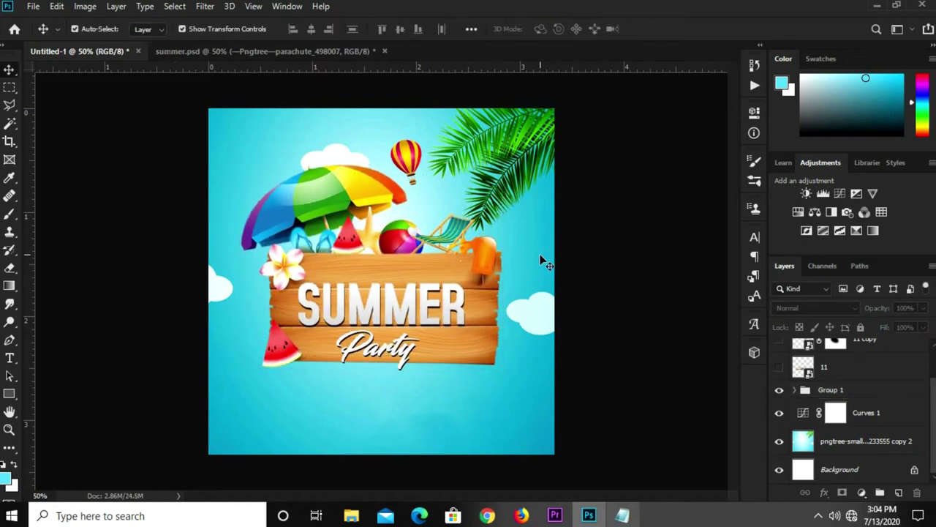
pyautogui.click(841, 388)
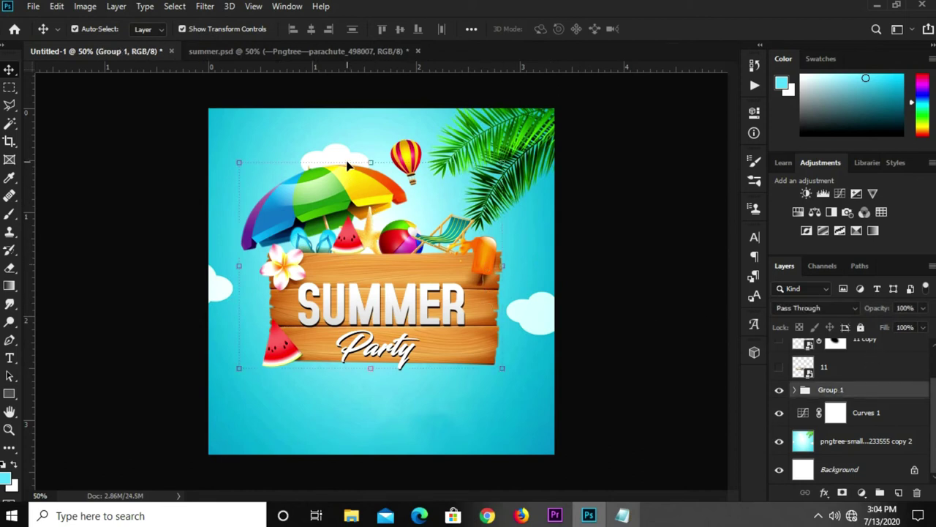
pyautogui.hotkey('ctrl', 't')
pyautogui.moveTo(355, 258); pyautogui.dragTo(348, 248)
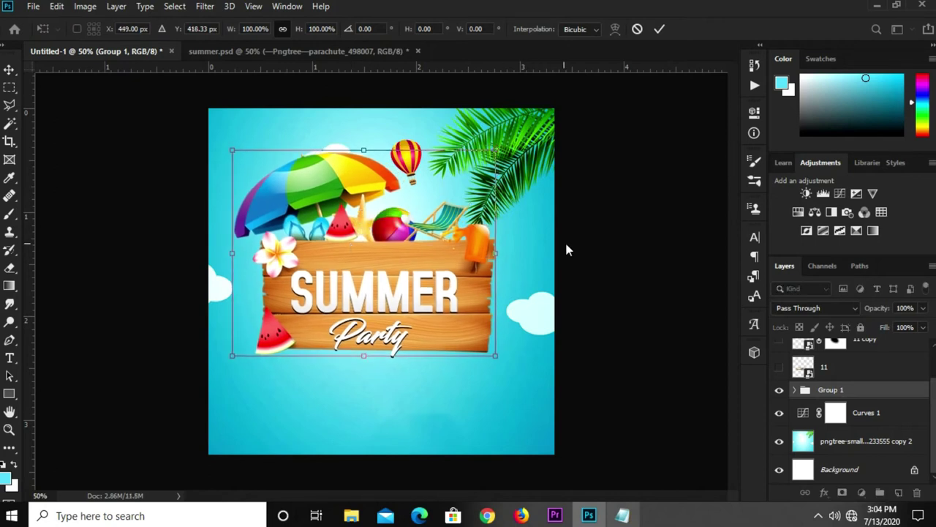
pyautogui.press('Return')
# - Scale the rainbow umbrella on Layer 2 down to 78.72%, then reselect Group 1
pyautogui.click(321, 185)
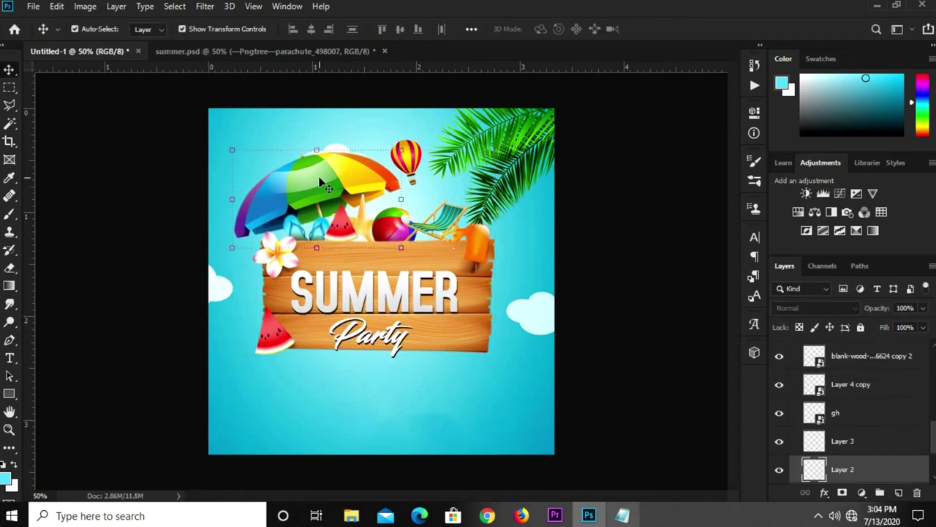
pyautogui.hotkey('ctrl', 't')
pyautogui.moveTo(317, 145); pyautogui.dragTo(314, 168)
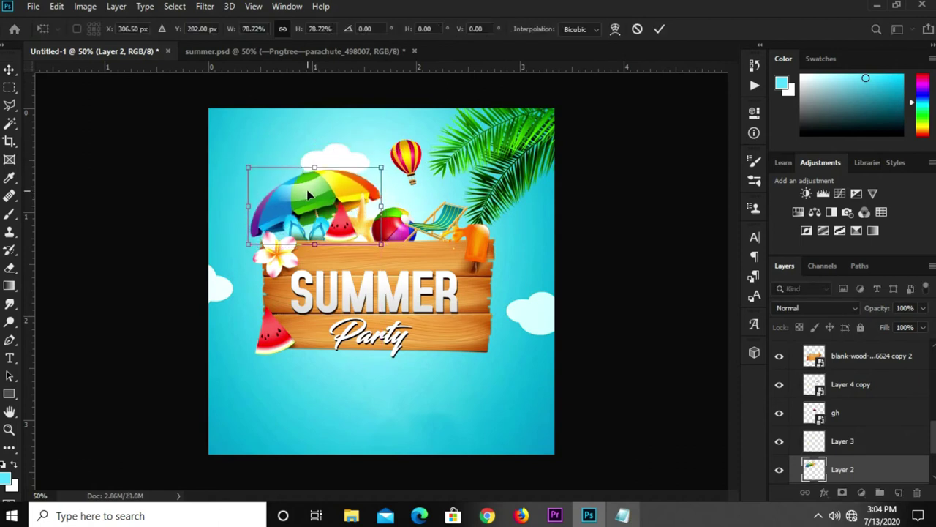
pyautogui.press('Return')
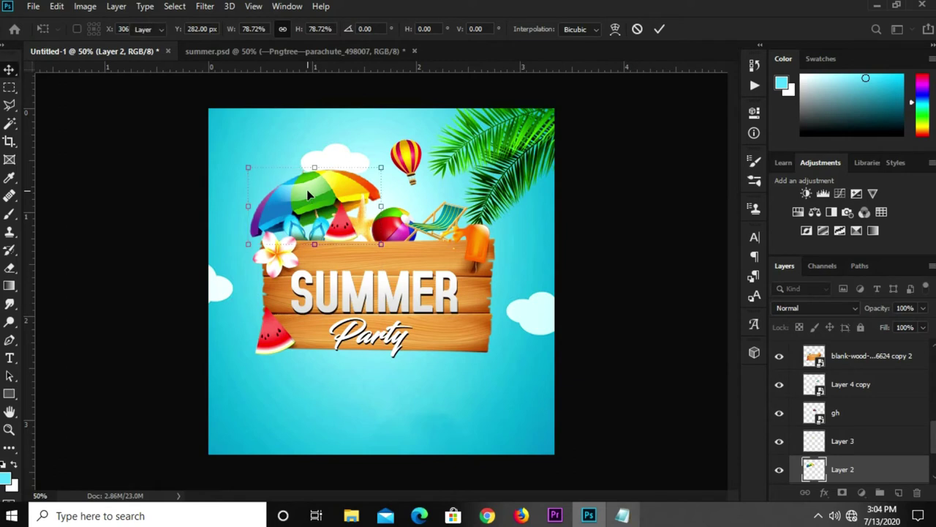
pyautogui.click(618, 216)
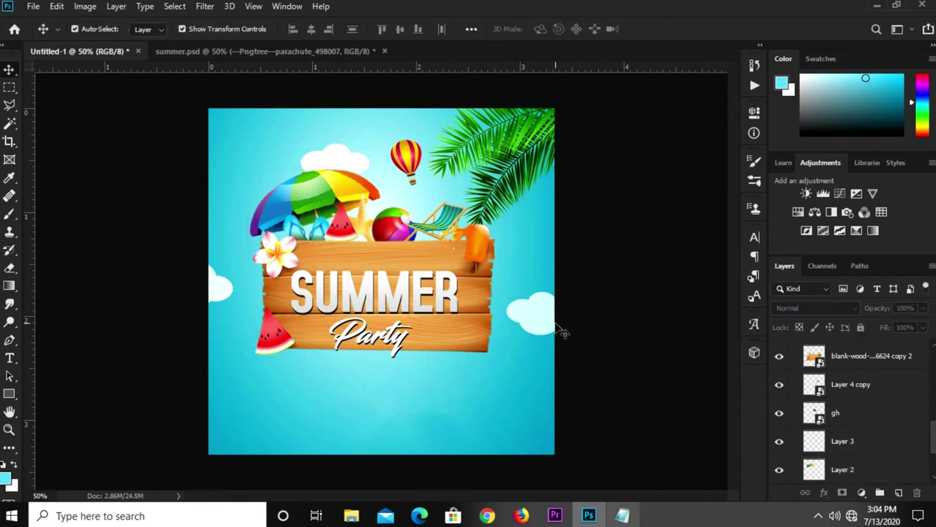
pyautogui.scroll(4, 876, 412)
pyautogui.scroll(2, 875, 411)
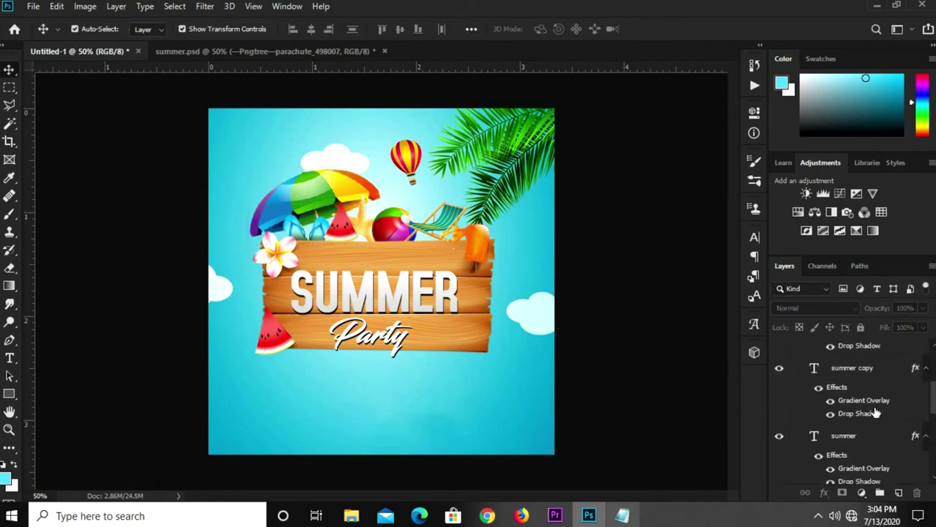
pyautogui.scroll(4, 880, 412)
pyautogui.click(845, 432)
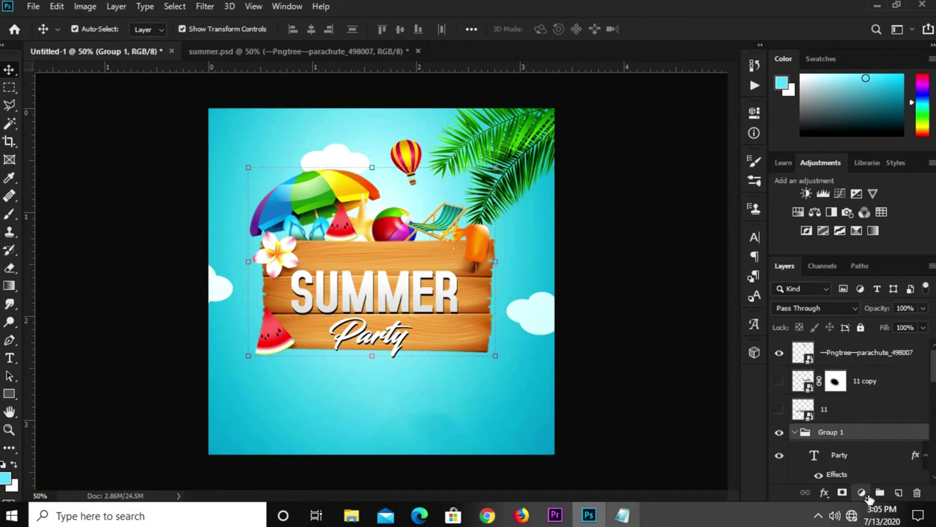
# - Add a Curves adjustment to Group 1 with the curve lowered to darken the sign, and show 11 copy
pyautogui.click(862, 493)
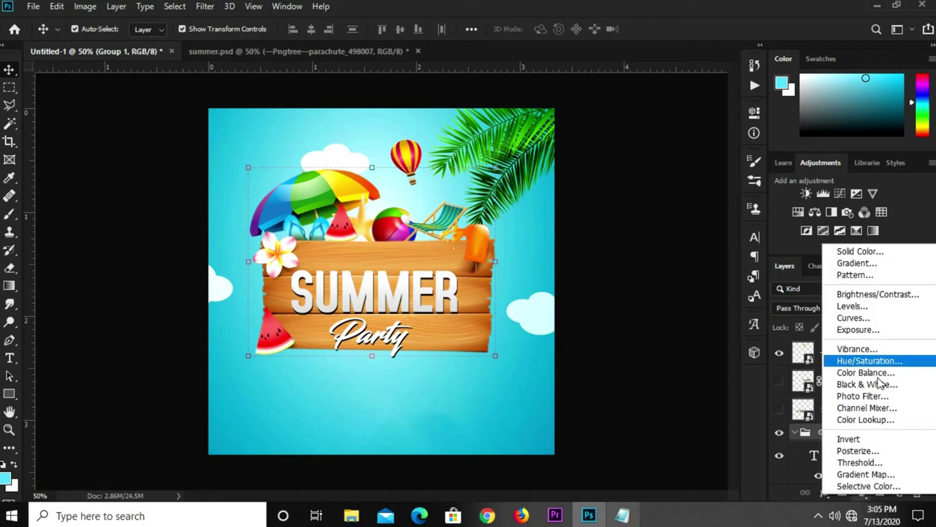
pyautogui.click(861, 317)
pyautogui.moveTo(621, 284); pyautogui.dragTo(621, 305)
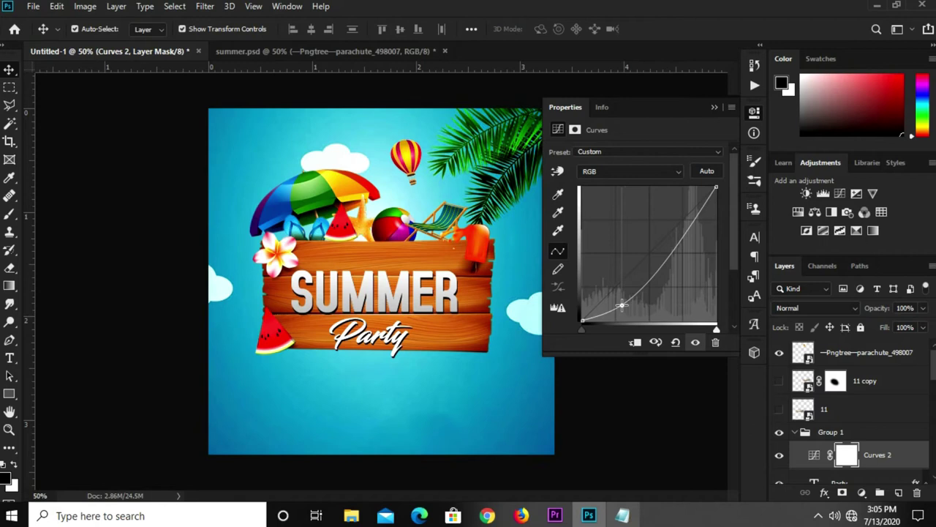
pyautogui.click(715, 108)
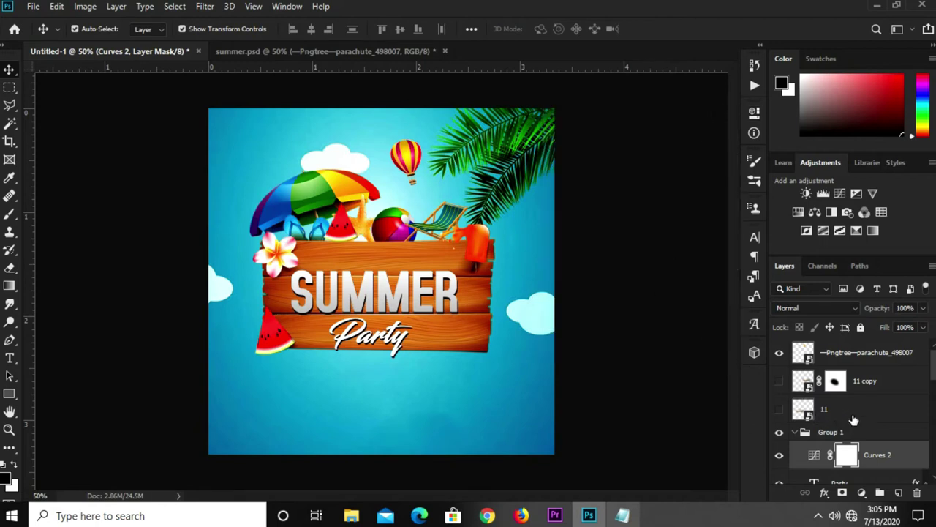
pyautogui.click(779, 381)
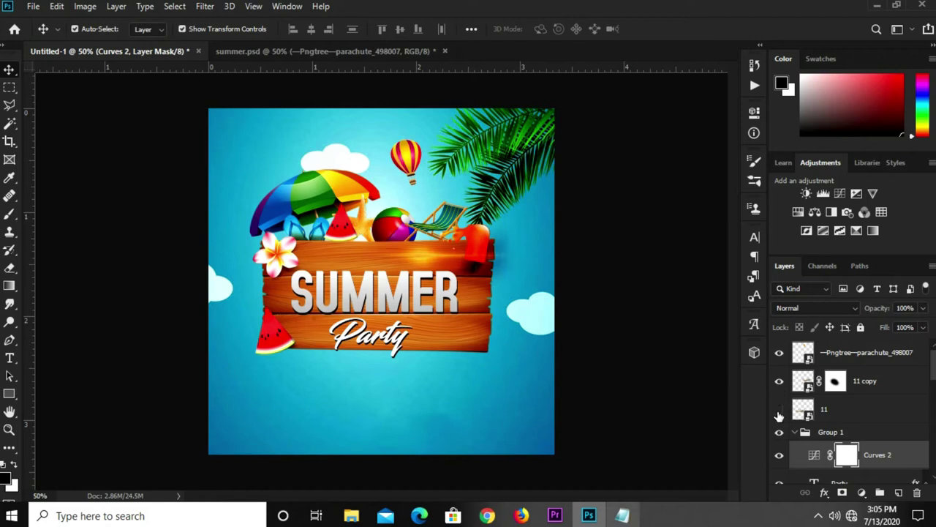
# - Show glow layer 11 and nudge it down slightly over the sign text
pyautogui.click(779, 410)
pyautogui.click(316, 307)
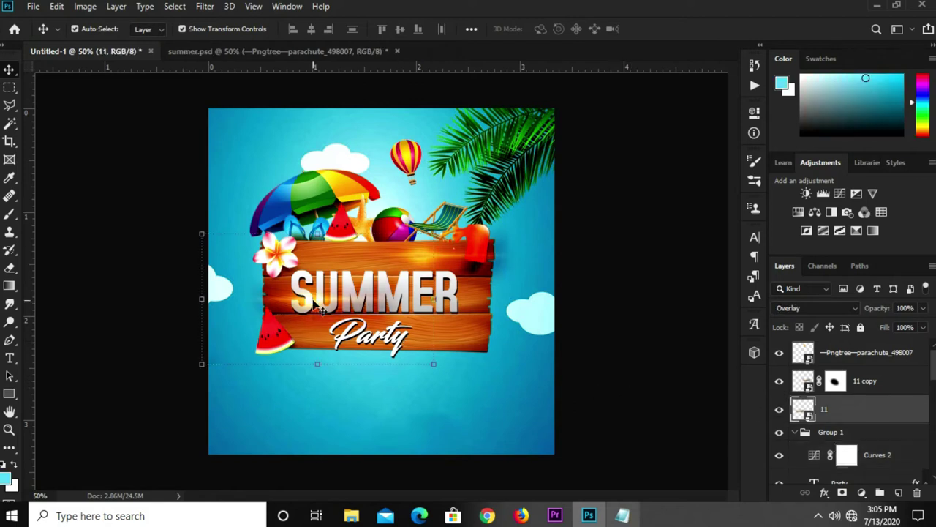
pyautogui.moveTo(315, 308); pyautogui.dragTo(314, 314)
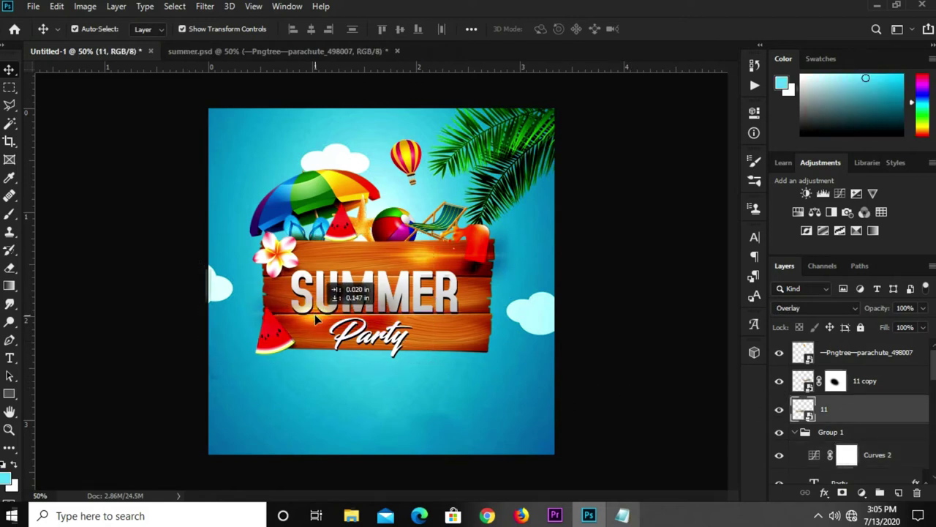
# - Nudge the 11 copy glow slightly right and down, with the view back at 50%
pyautogui.click(619, 248)
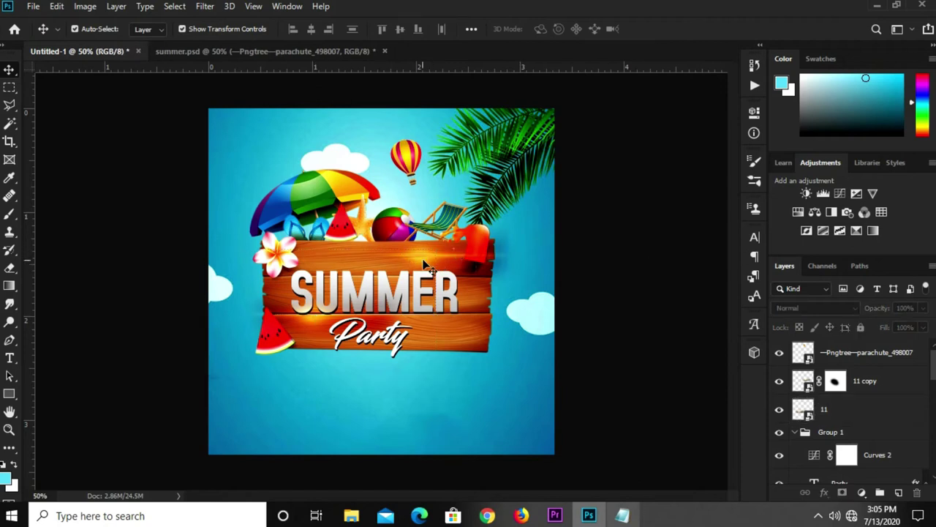
pyautogui.click(423, 260)
pyautogui.moveTo(423, 260); pyautogui.dragTo(431, 270)
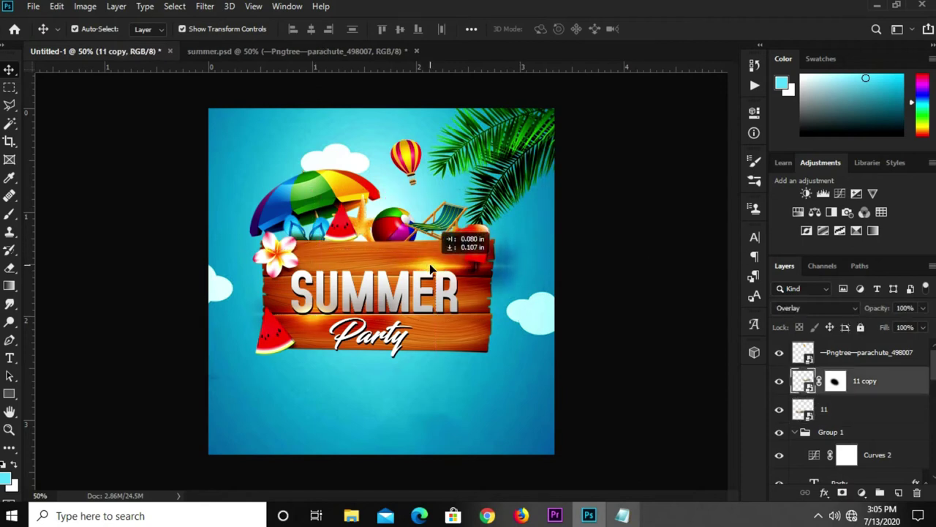
pyautogui.click(620, 249)
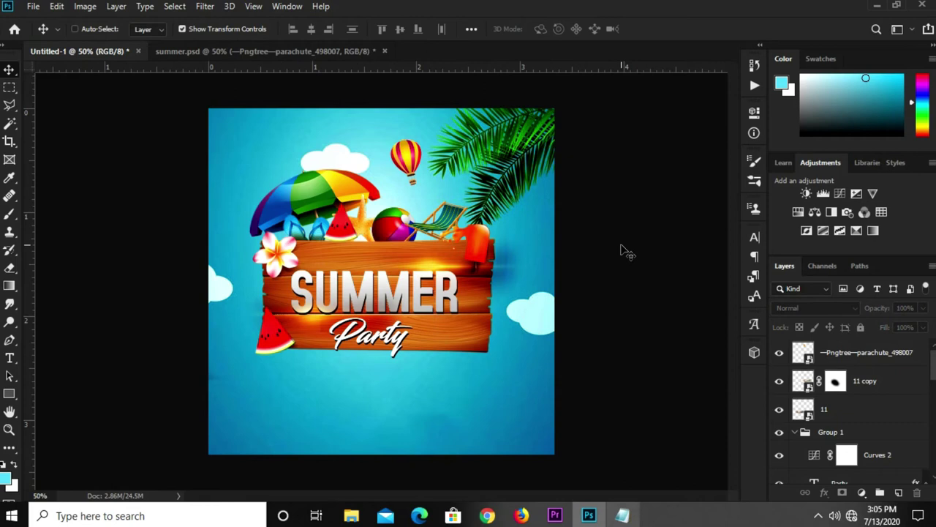
pyautogui.hotkey('ctrl', '0')
pyautogui.scroll(-1, 621, 253)
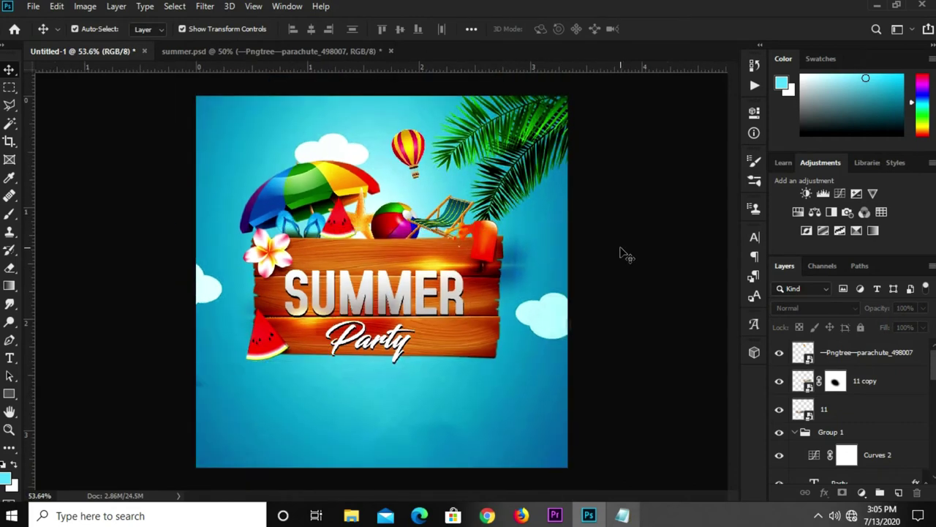
pyautogui.scroll(1, 620, 253)
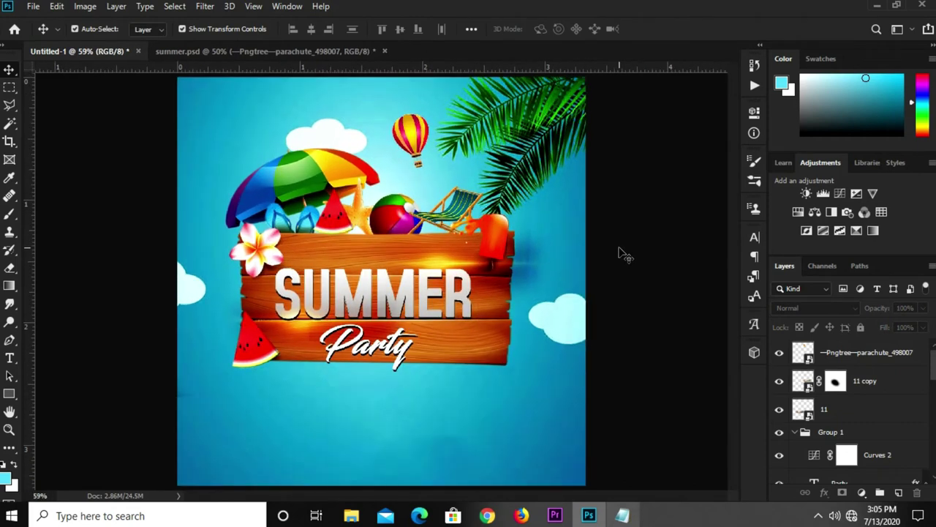
pyautogui.hotkey('ctrl', '-')
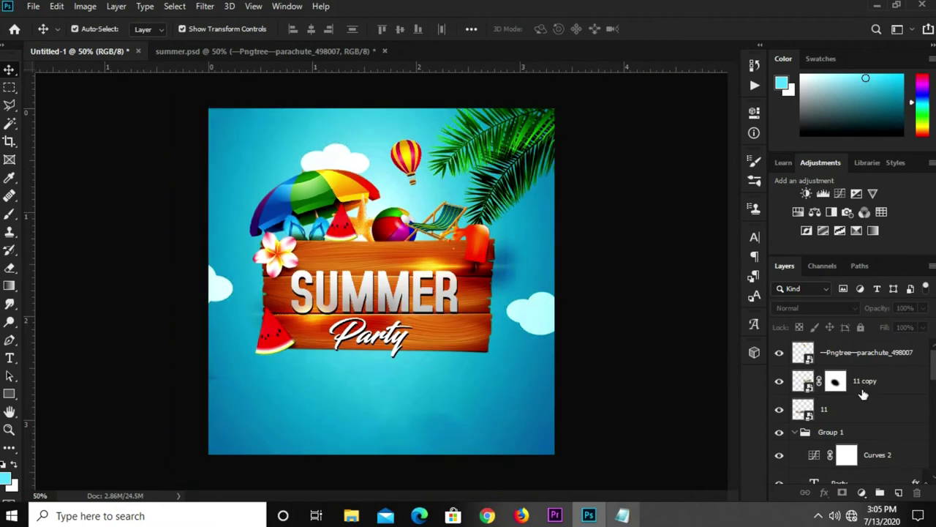
# - Duplicate the SUMMER text layer with Ctrl+J
pyautogui.scroll(-2, 864, 395)
pyautogui.scroll(-2, 864, 399)
pyautogui.scroll(1, 864, 402)
pyautogui.scroll(-3, 864, 404)
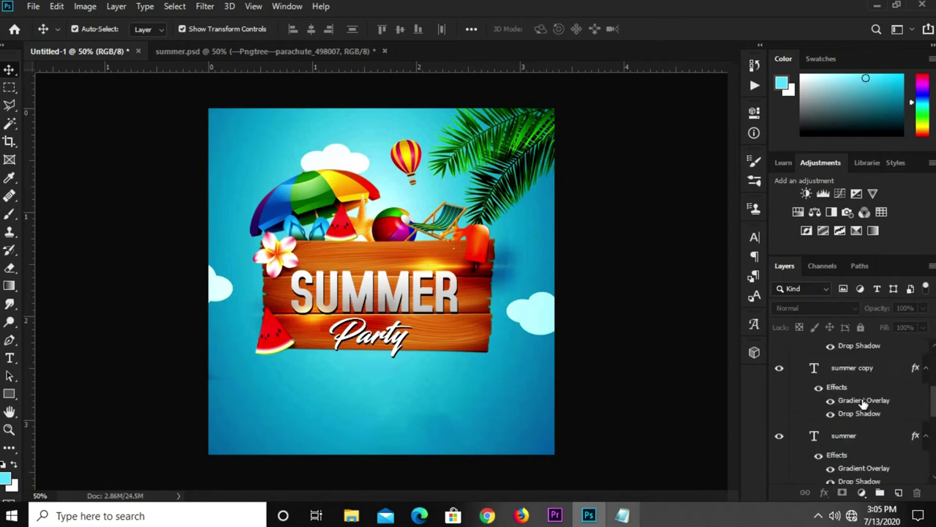
pyautogui.scroll(-2, 864, 404)
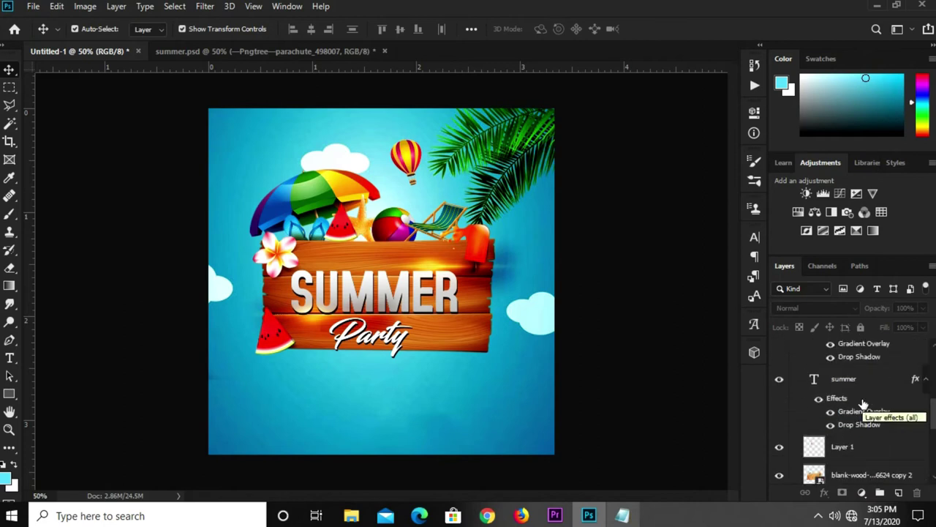
pyautogui.doubleClick(856, 379)
pyautogui.press('Return')
pyautogui.hotkey('ctrl', 'j')
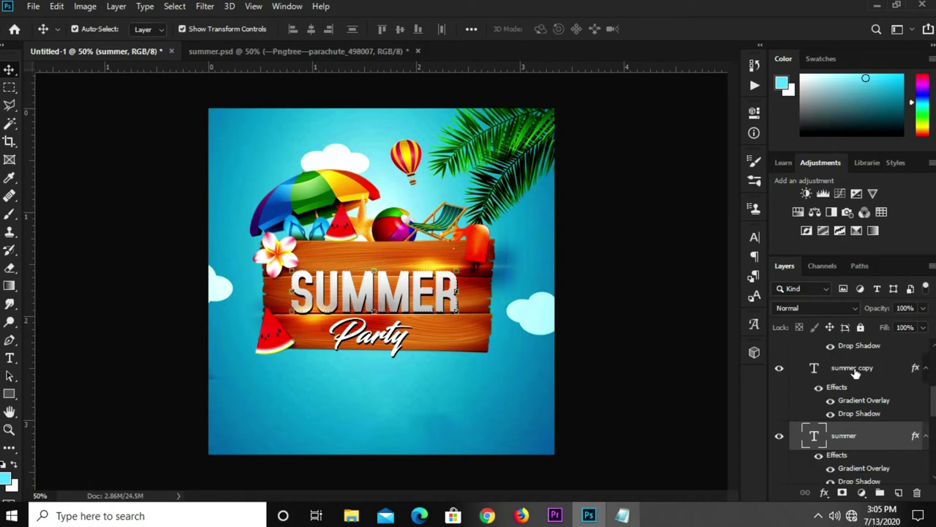
# - Group the SUMMER layer and its copy into Group 2
pyautogui.doubleClick(854, 369)
pyautogui.click(897, 367)
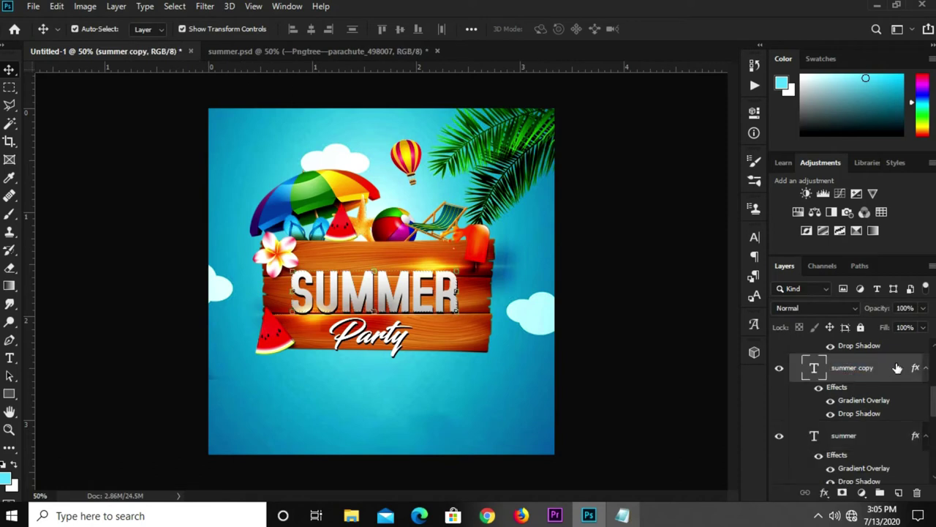
pyautogui.keyDown('shift'); pyautogui.click(877, 439); pyautogui.keyUp('shift')
pyautogui.hotkey('ctrl', 'g')
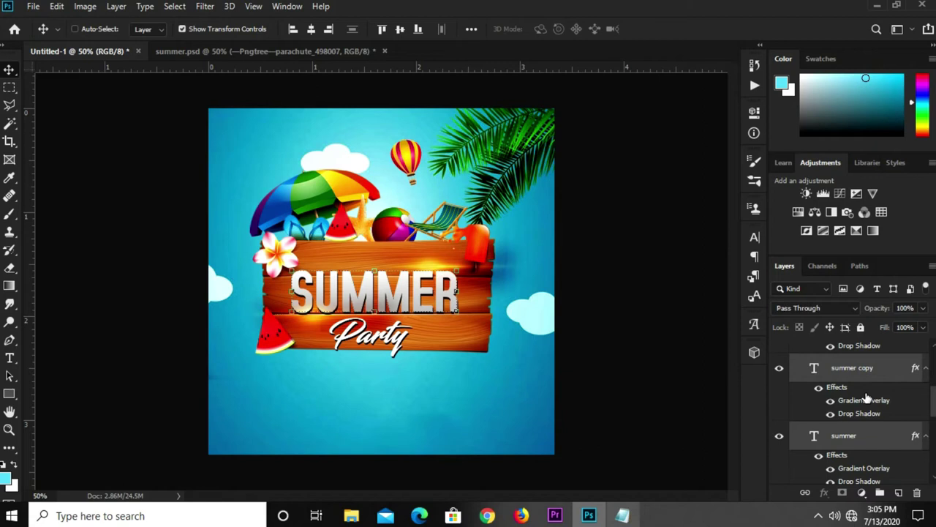
pyautogui.click(779, 363)
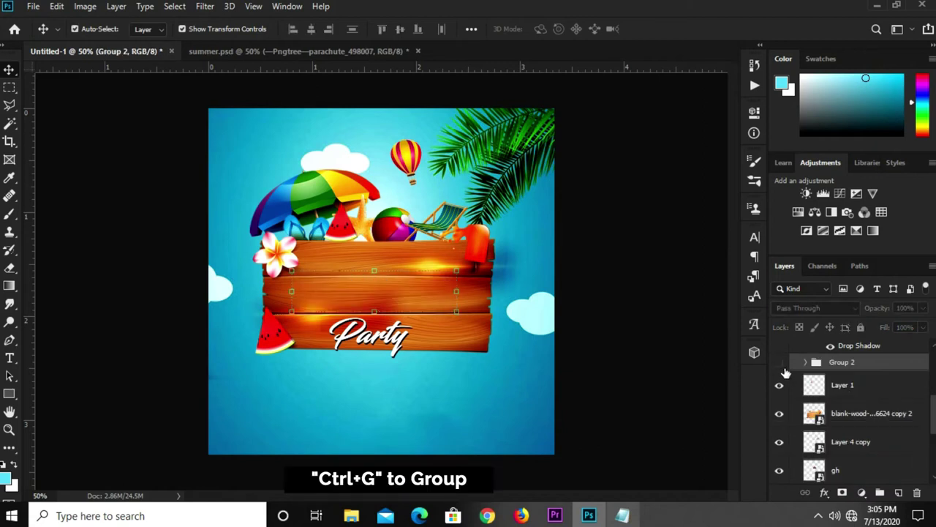
pyautogui.click(779, 362)
# - Scale the grouped SUMMER text up to about 117%, then zoom back to 50% and deselect
pyautogui.hotkey('ctrl', 't')
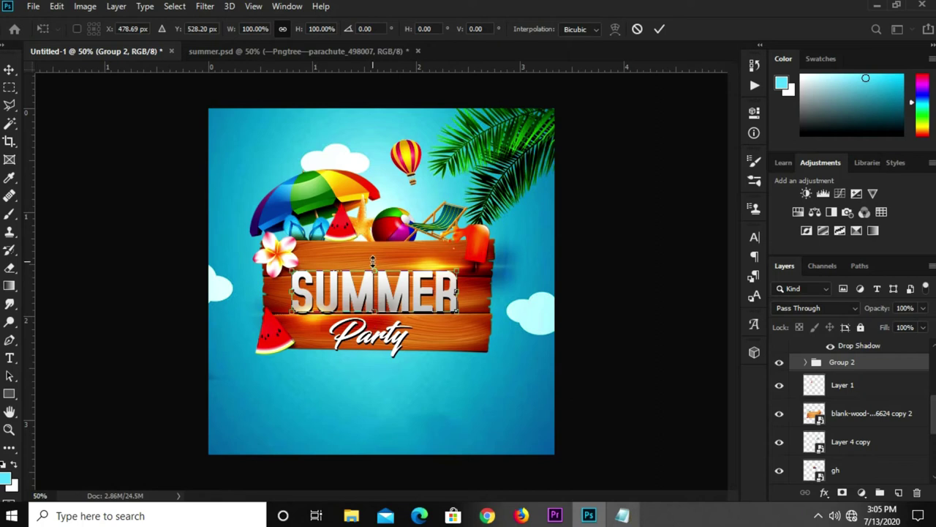
pyautogui.scroll(2, 374, 269)
pyautogui.moveTo(373, 269); pyautogui.dragTo(374, 261)
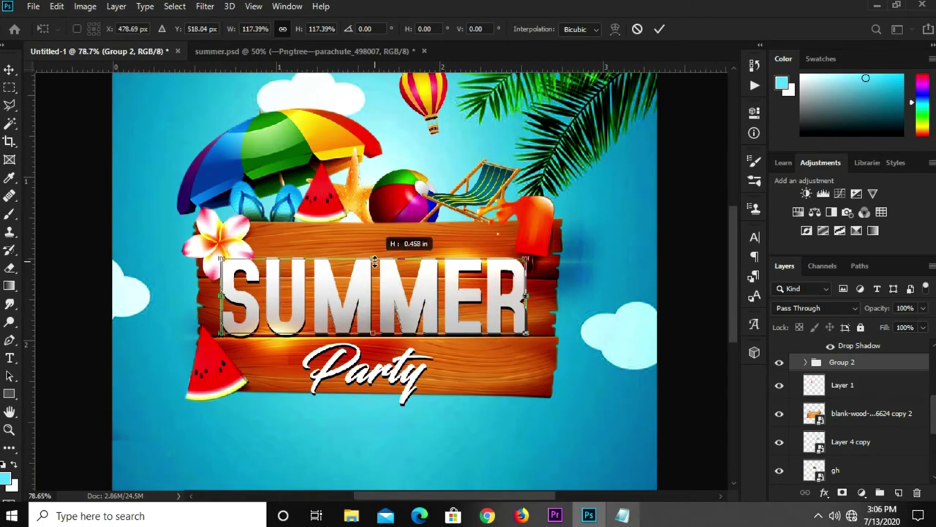
pyautogui.press('Return')
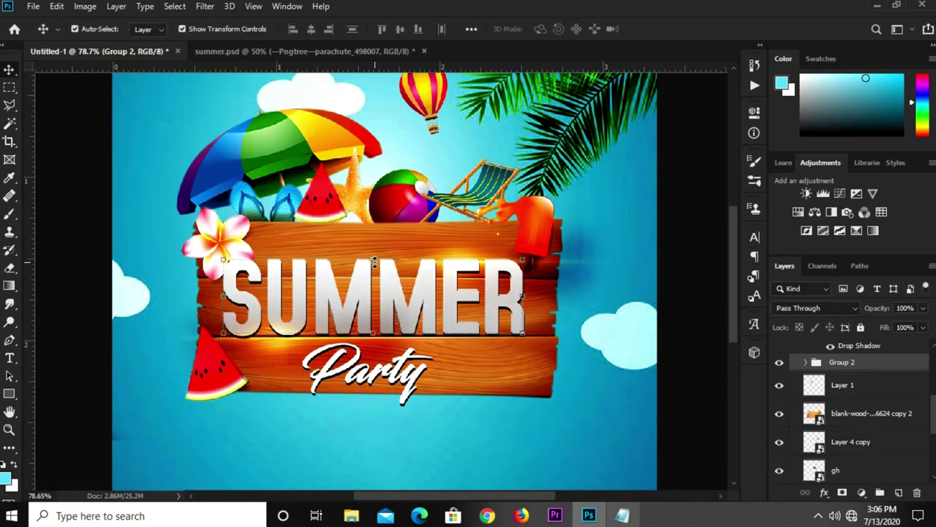
pyautogui.hotkey('ctrl', '-')
pyautogui.hotkey('ctrl', '-')
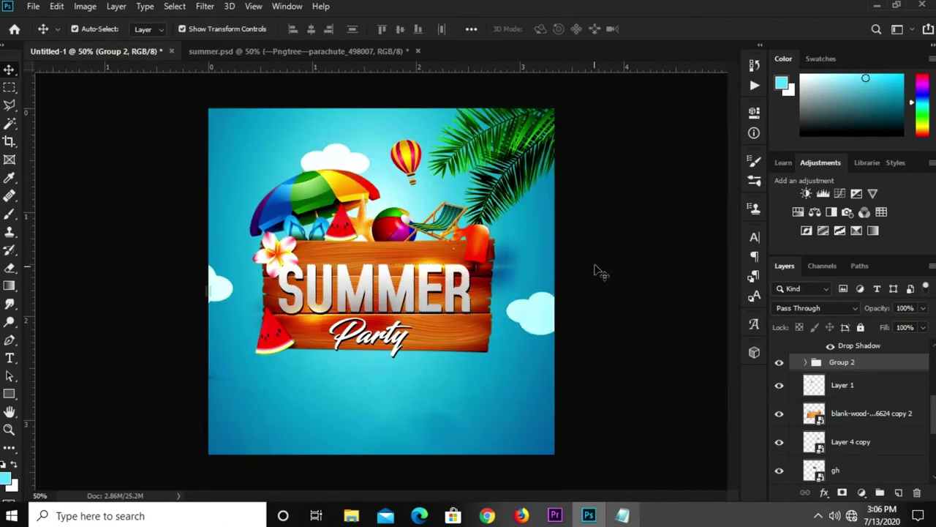
pyautogui.keyDown('ctrl'); pyautogui.click(591, 272); pyautogui.keyUp('ctrl')
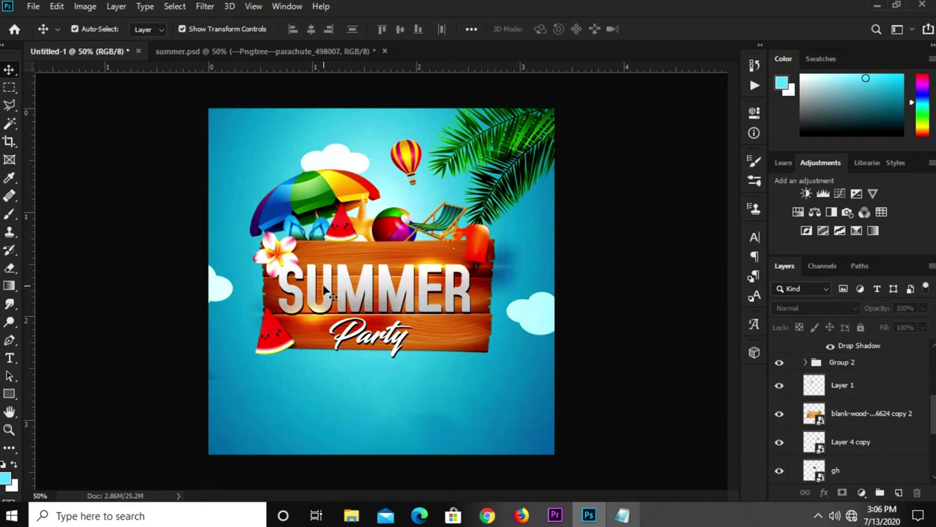
# - Select layer 11, then bring the Notepad window holding the flyer text in front of Photoshop
pyautogui.click(394, 347)
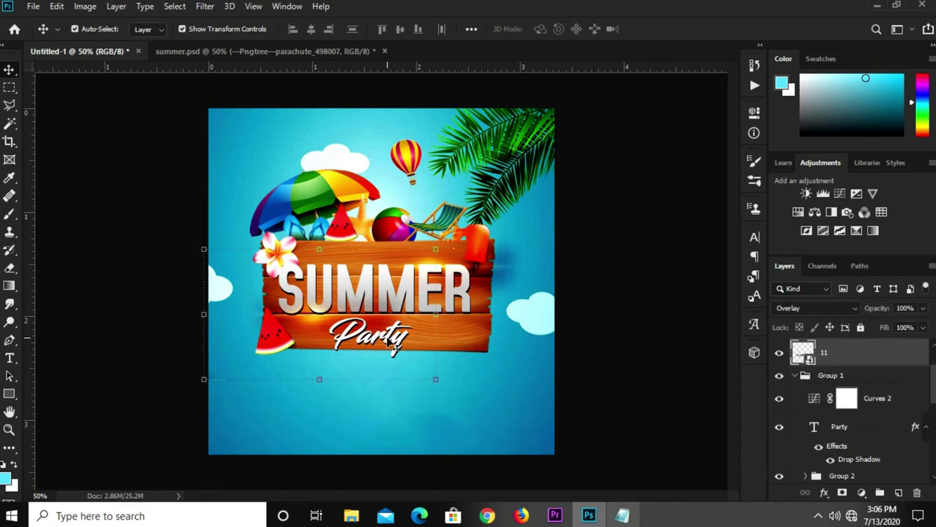
pyautogui.scroll(1, 399, 344)
pyautogui.scroll(1, 404, 342)
pyautogui.scroll(-1, 404, 343)
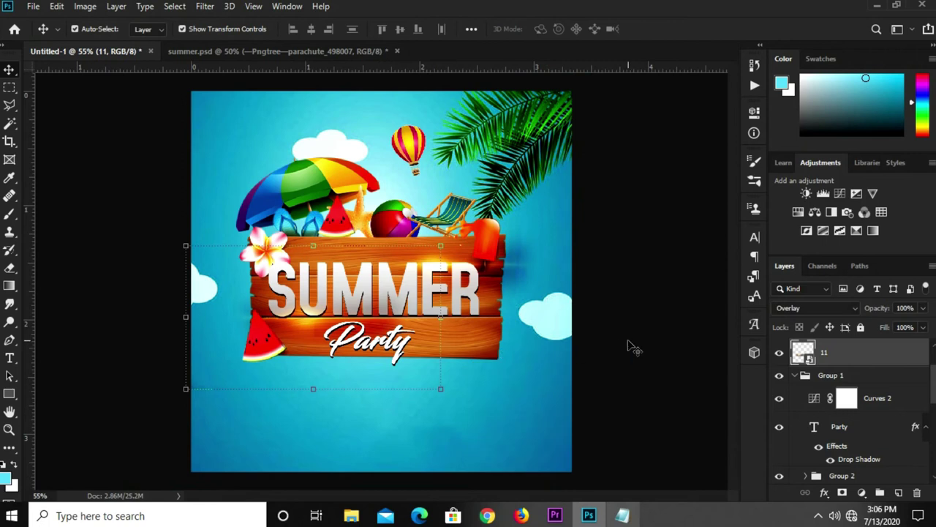
pyautogui.click(625, 358)
pyautogui.click(622, 516)
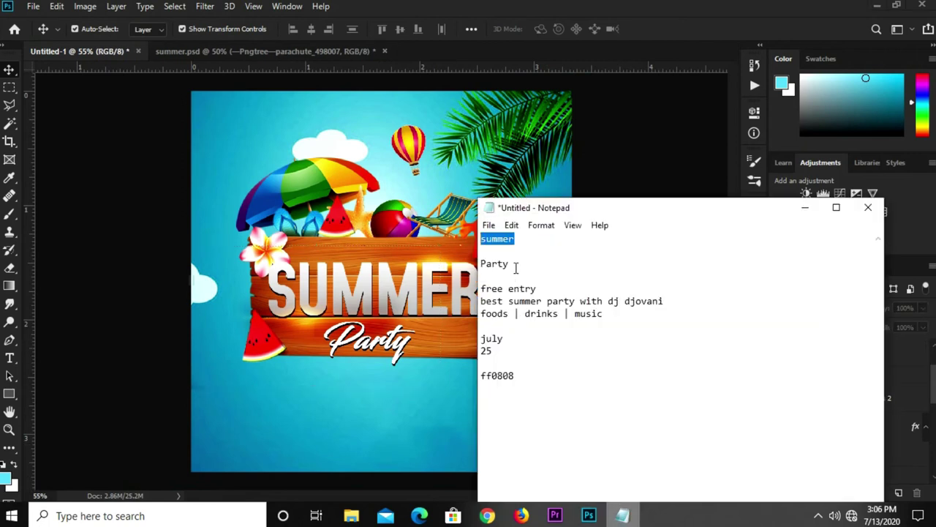
# - Copy the 'july 25' lines from Notepad and minimize Notepad to return to the flyer
pyautogui.click(516, 266)
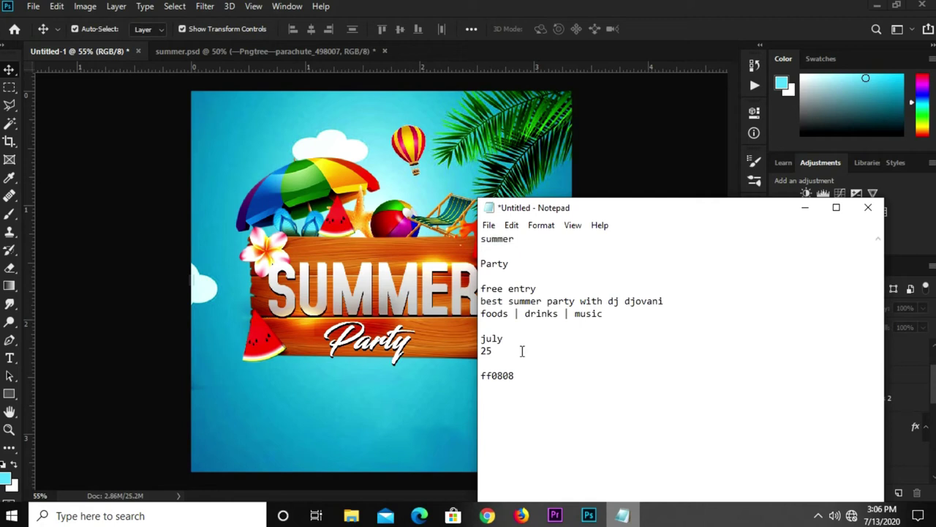
pyautogui.moveTo(496, 351); pyautogui.dragTo(481, 338)
pyautogui.rightClick(489, 338)
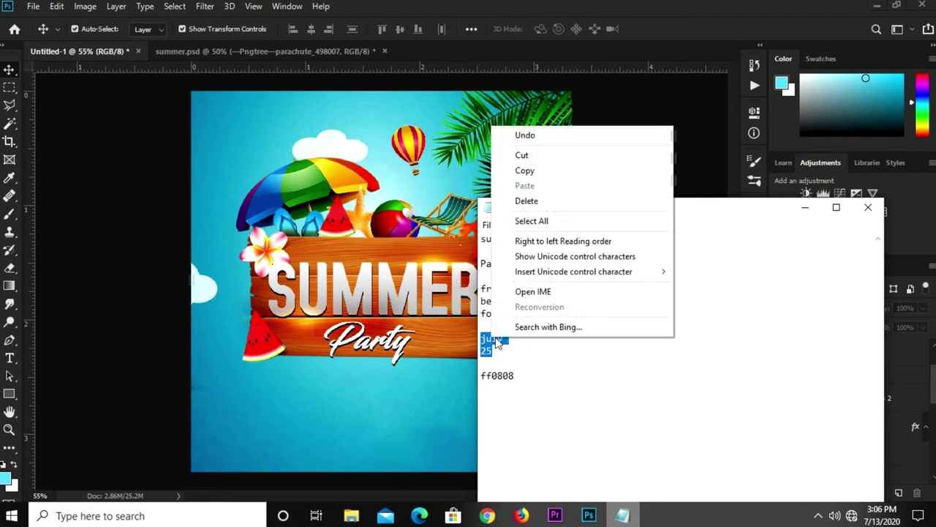
pyautogui.click(530, 174)
pyautogui.click(804, 208)
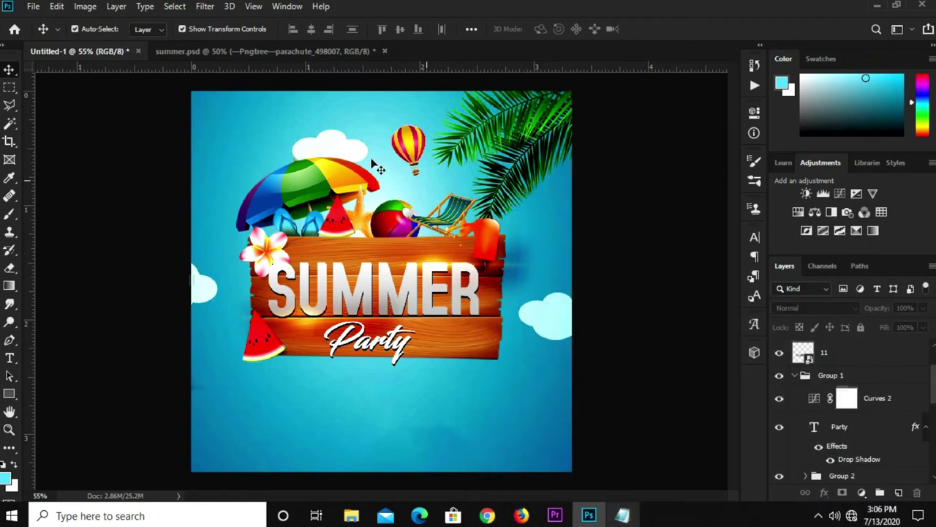
# - Paste the 'july 25' text as a new horizontal text layer in the top-left of the flyer
pyautogui.scroll(3, 246, 103)
pyautogui.click(22, 354)
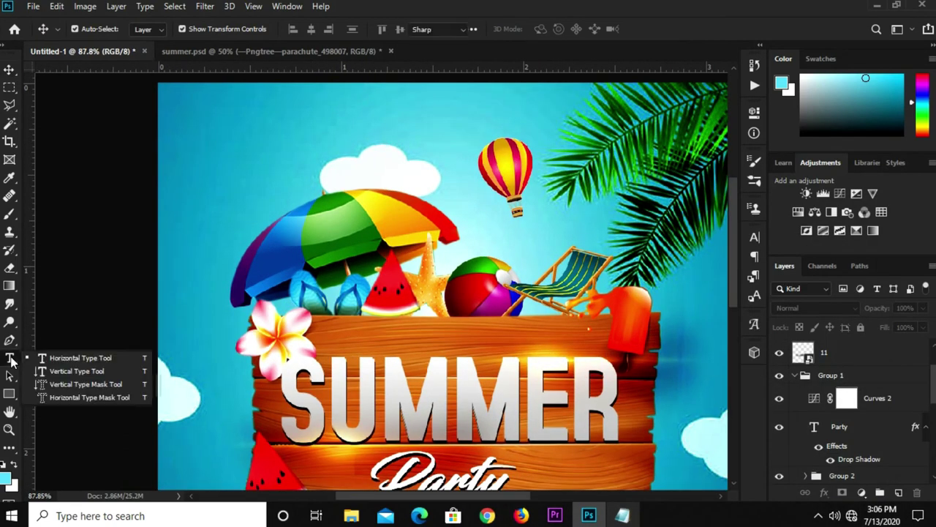
pyautogui.click(68, 361)
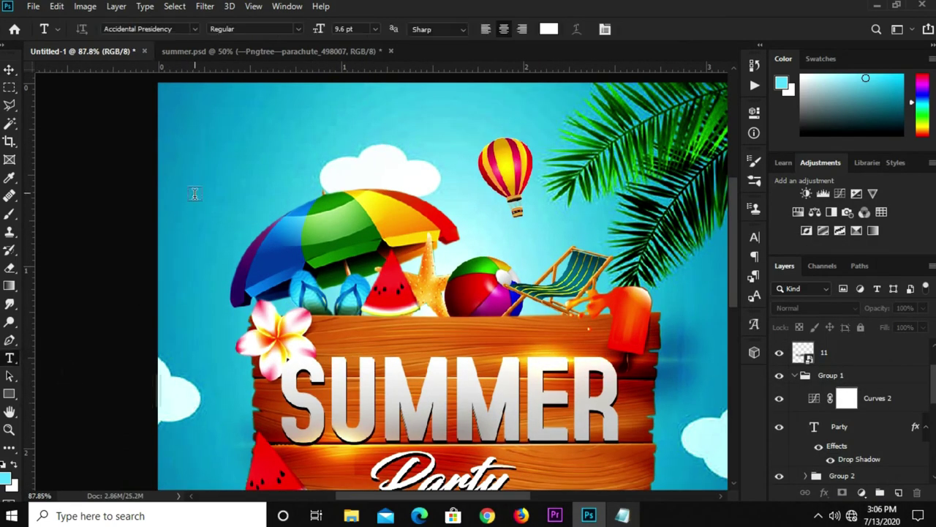
pyautogui.click(197, 117)
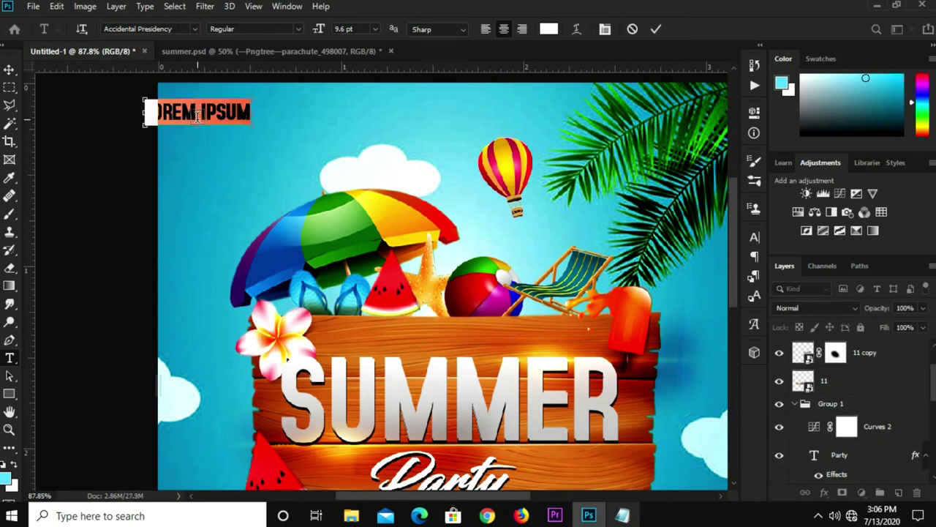
pyautogui.hotkey('ctrl', 'v')
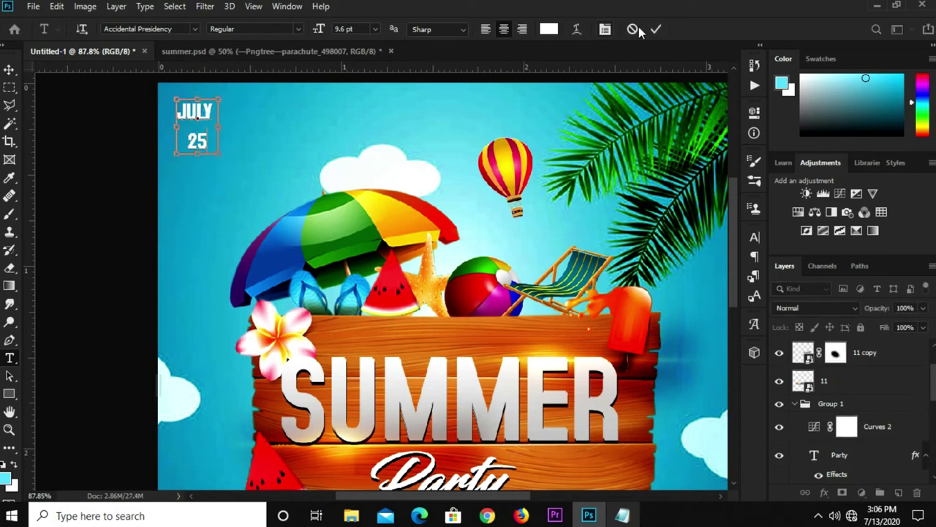
pyautogui.click(656, 29)
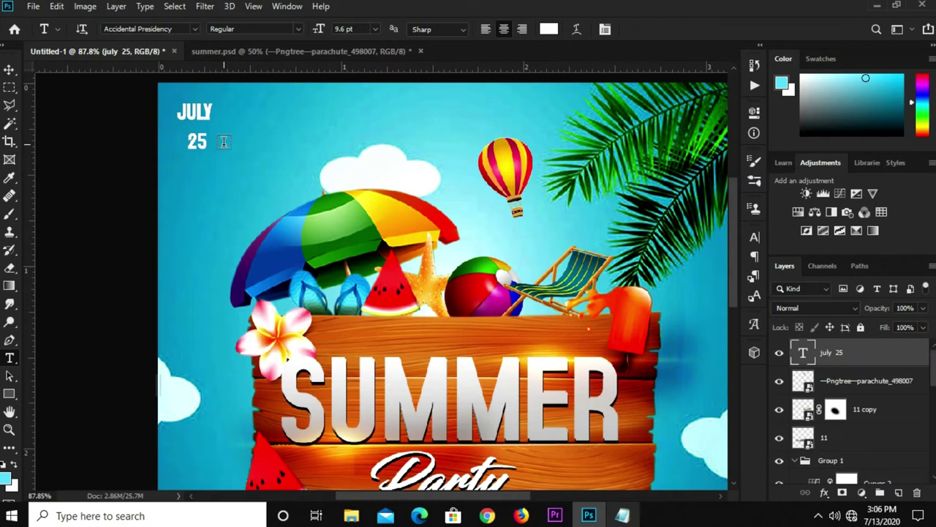
# - Nudge the JULY 25 text slightly and enlarge it with Free Transform
pyautogui.press('v')
pyautogui.moveTo(198, 118)
pyautogui.mouseDown()
pyautogui.moveTo(213, 119)
pyautogui.moveTo(213, 186)
pyautogui.mouseUp()
pyautogui.hotkey('ctrl', 't')
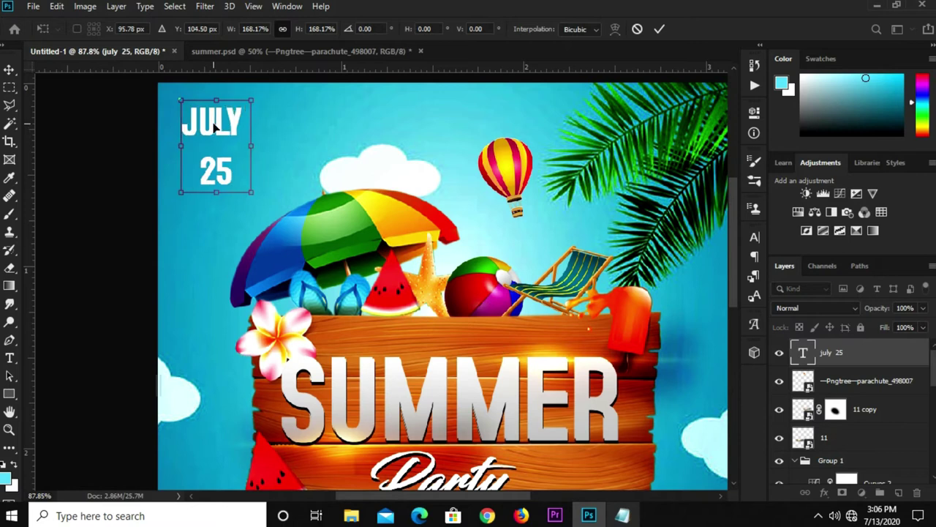
pyautogui.press('Return')
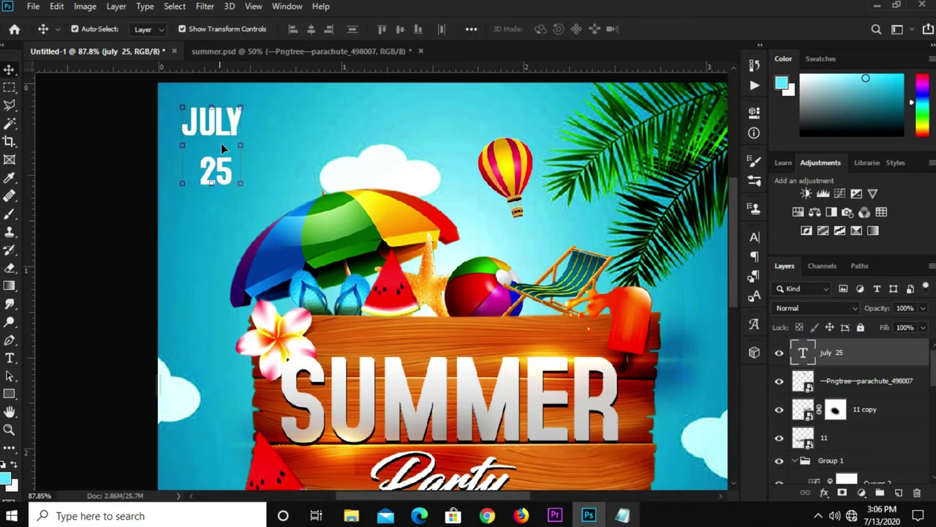
# - Delete the '25' from the text so it reads only JULY
pyautogui.press('t')
pyautogui.moveTo(201, 170); pyautogui.dragTo(233, 169)
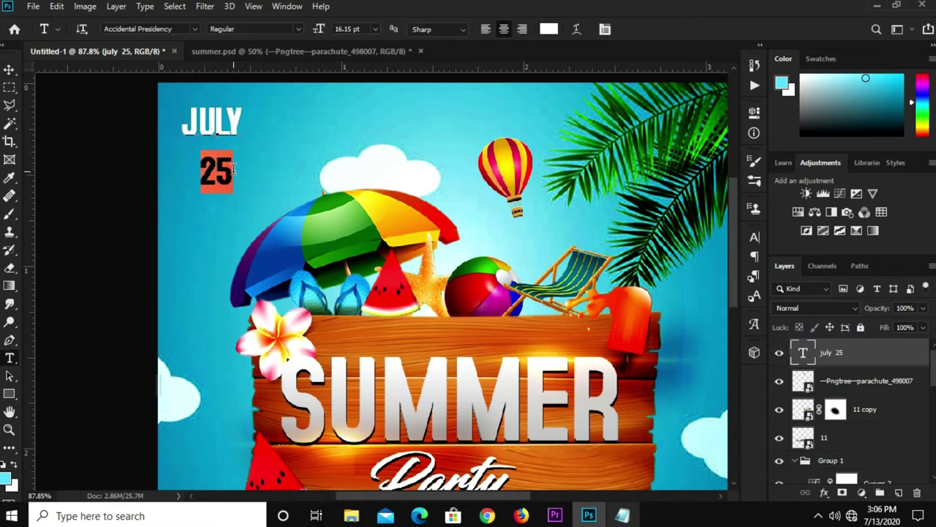
pyautogui.press('BackSpace')
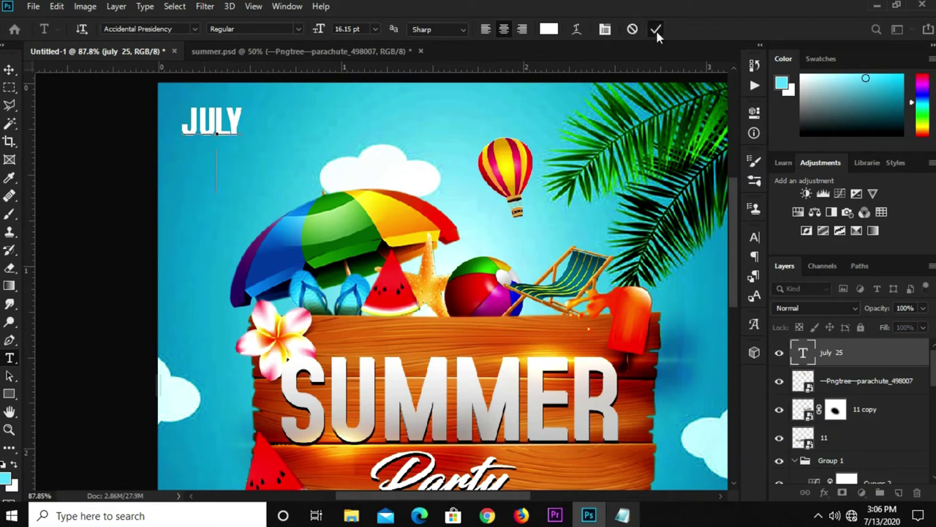
pyautogui.click(656, 29)
# - Copy the colour code ff0808 from the Notepad notes and return to Photoshop
pyautogui.press('v')
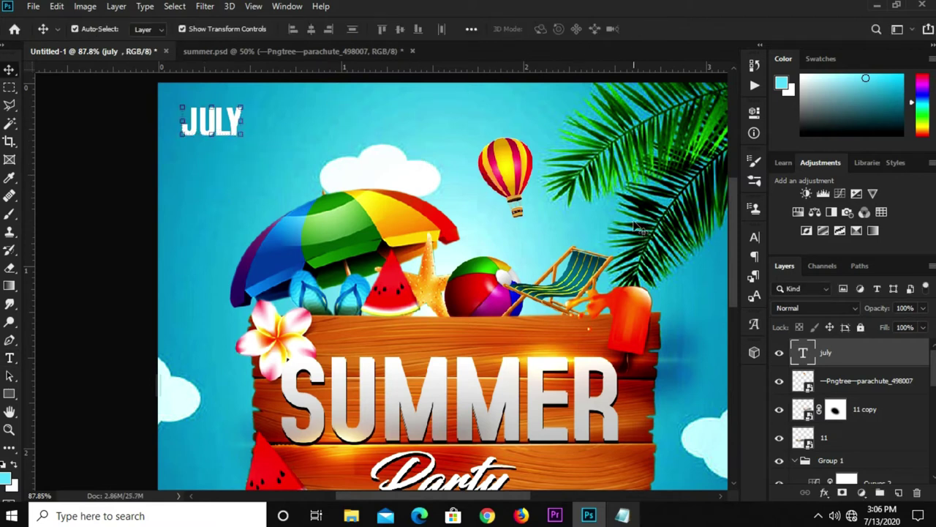
pyautogui.click(754, 241)
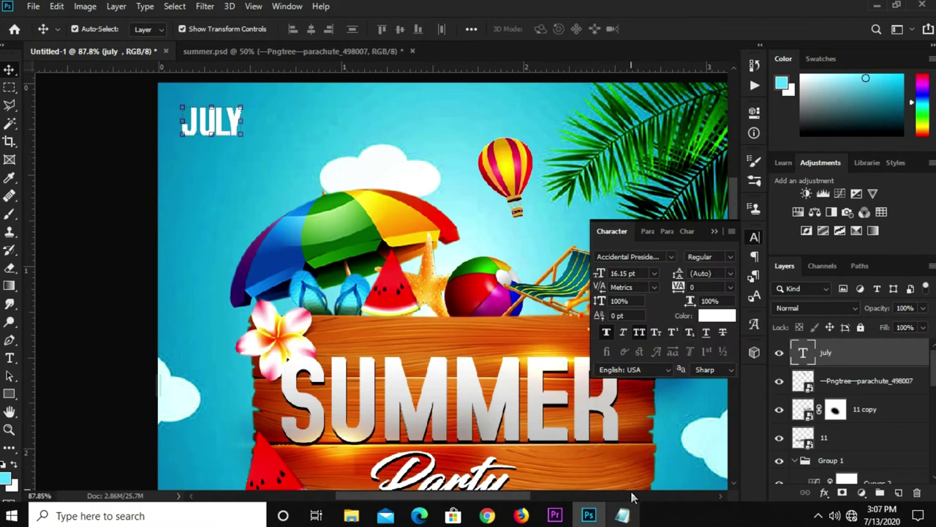
pyautogui.click(623, 515)
pyautogui.moveTo(518, 375); pyautogui.dragTo(480, 375)
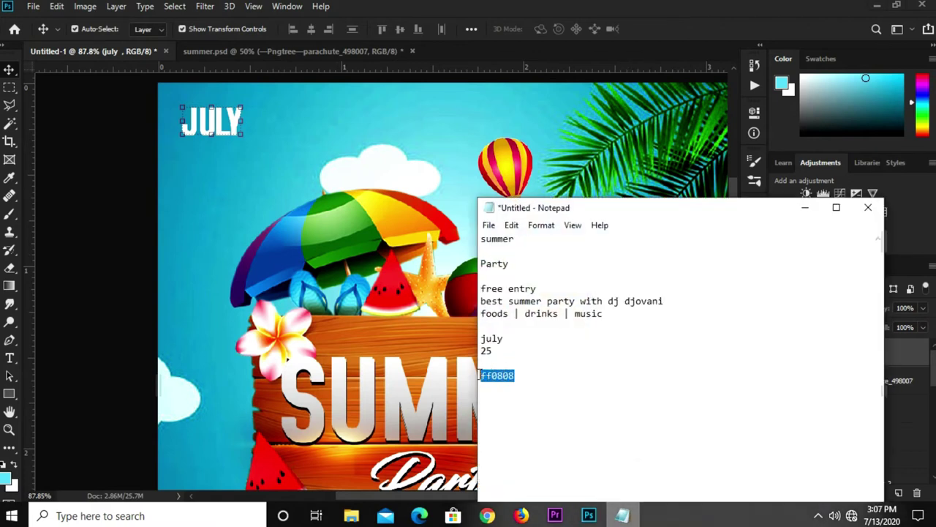
pyautogui.rightClick(503, 377)
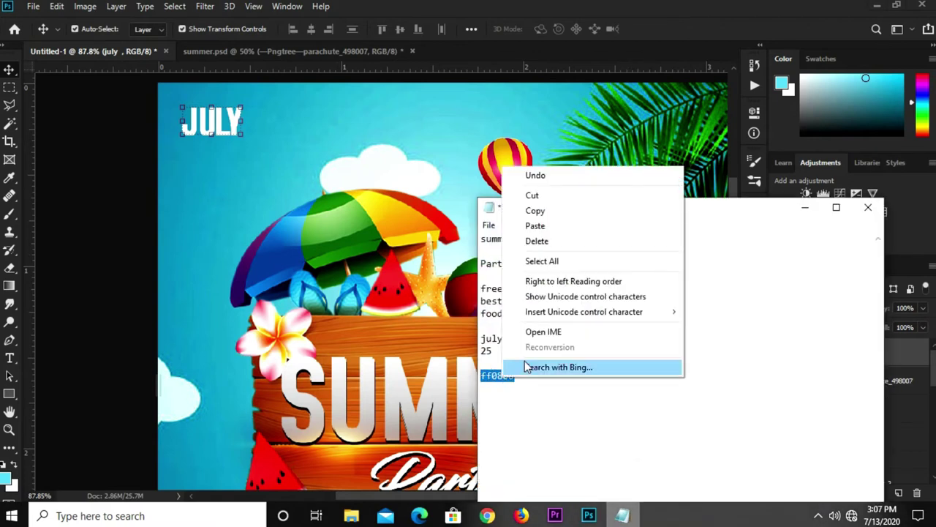
pyautogui.click(558, 212)
pyautogui.click(804, 208)
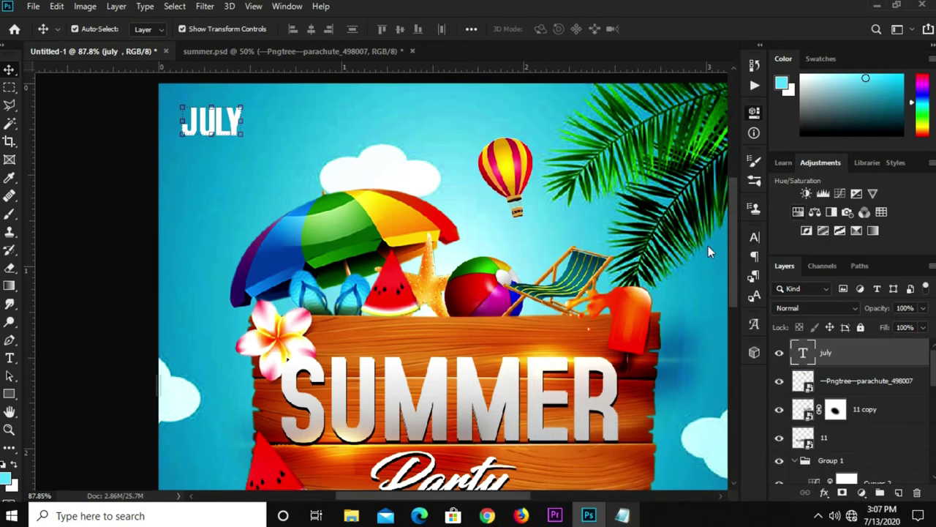
# - Add a Hue/Saturation adjustment layer and delete its layer mask
pyautogui.click(754, 239)
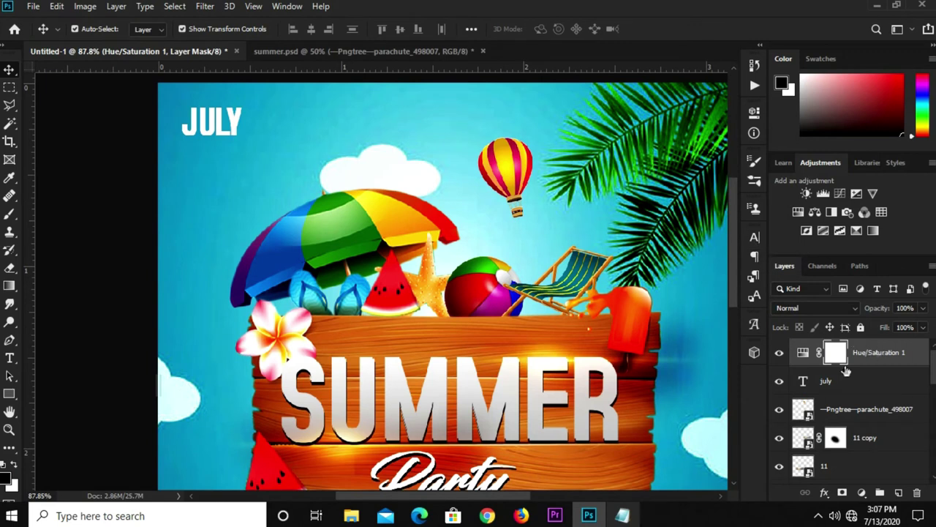
pyautogui.click(917, 493)
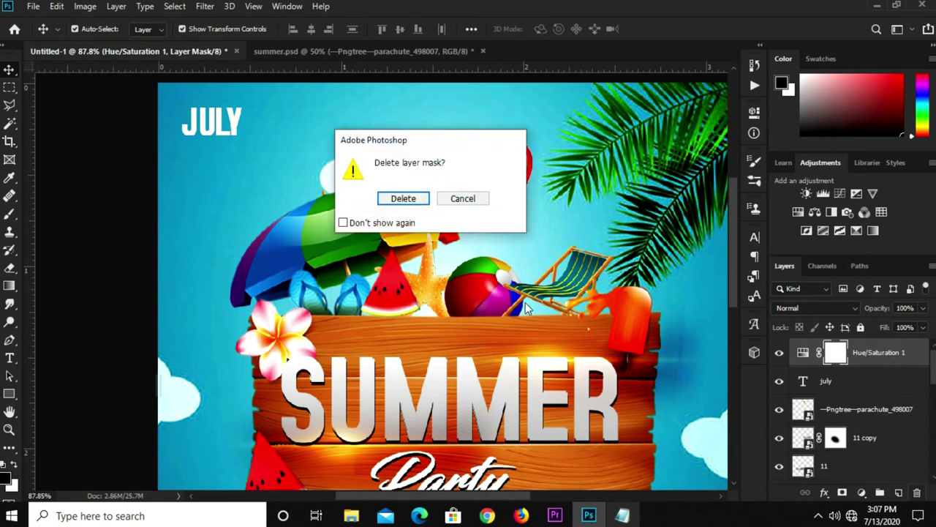
pyautogui.click(403, 199)
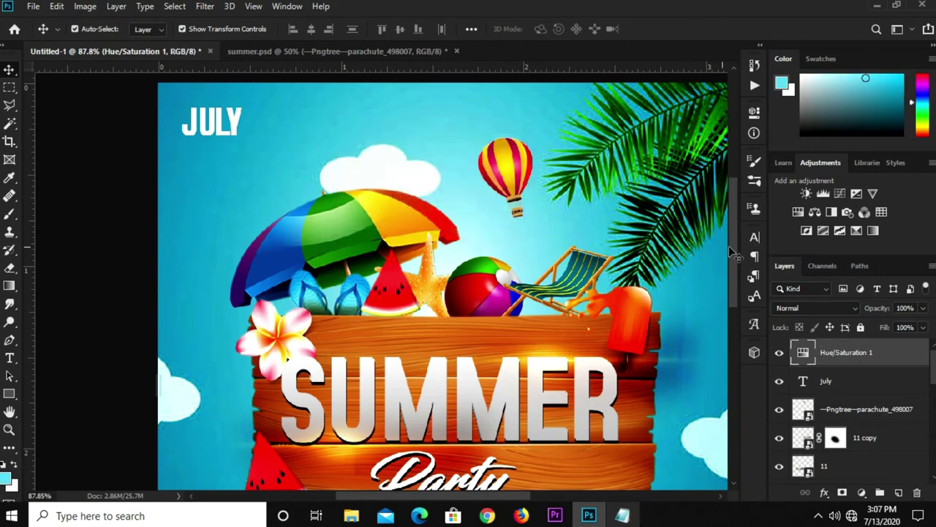
# - Set the JULY text colour to ff0808 in the Character panel
pyautogui.doubleClick(217, 124)
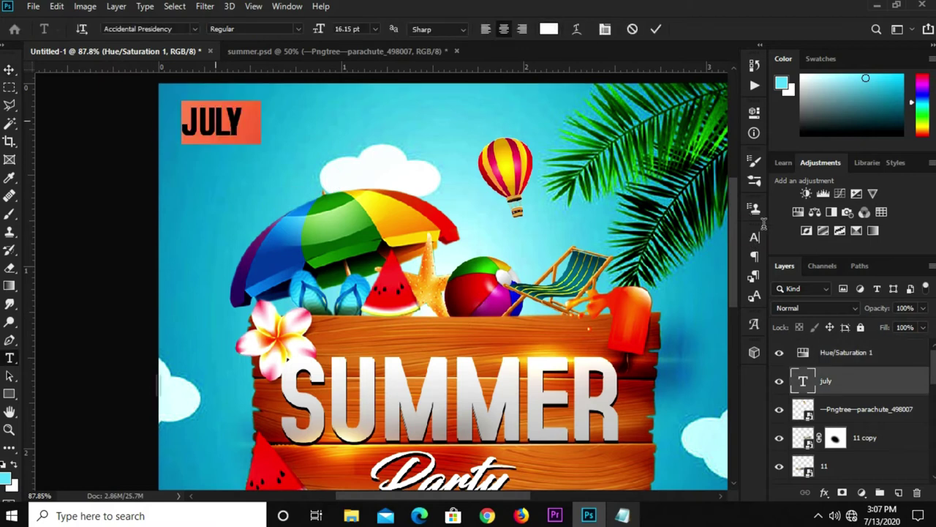
pyautogui.click(755, 237)
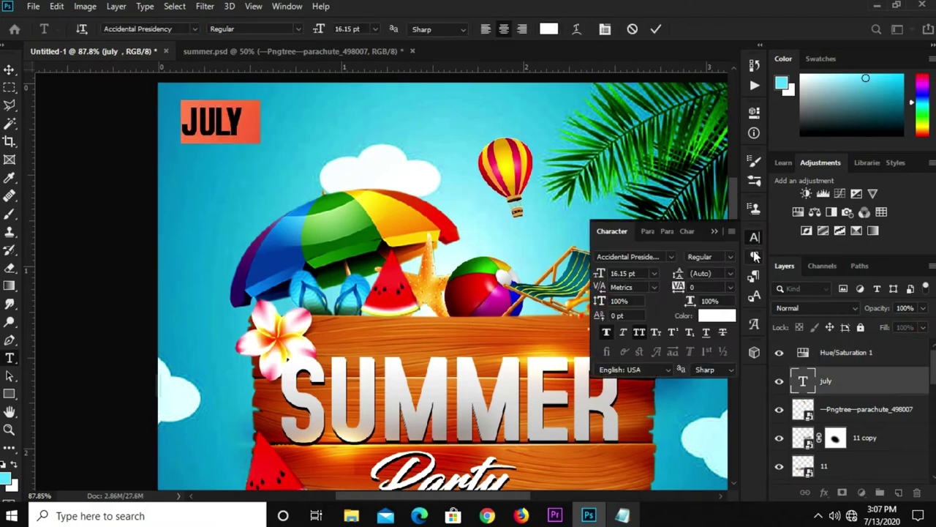
pyautogui.click(713, 321)
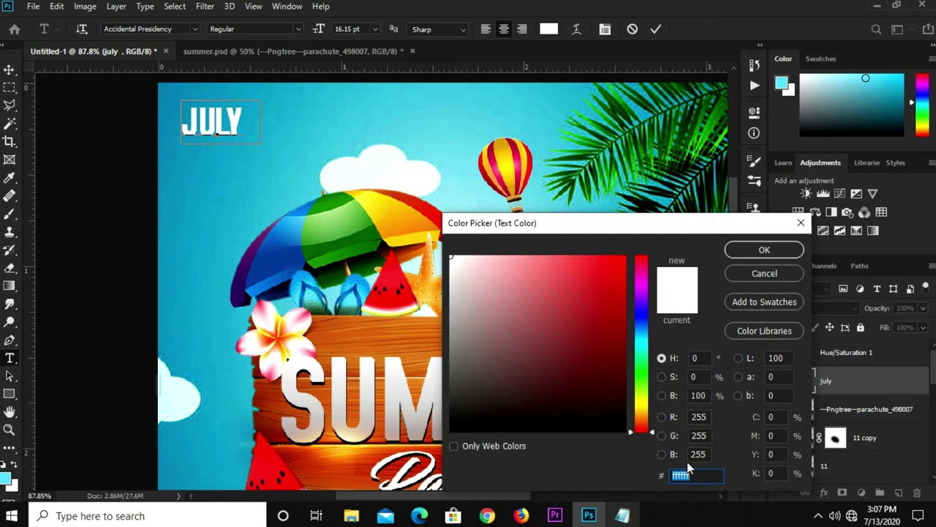
pyautogui.write('ff0808')
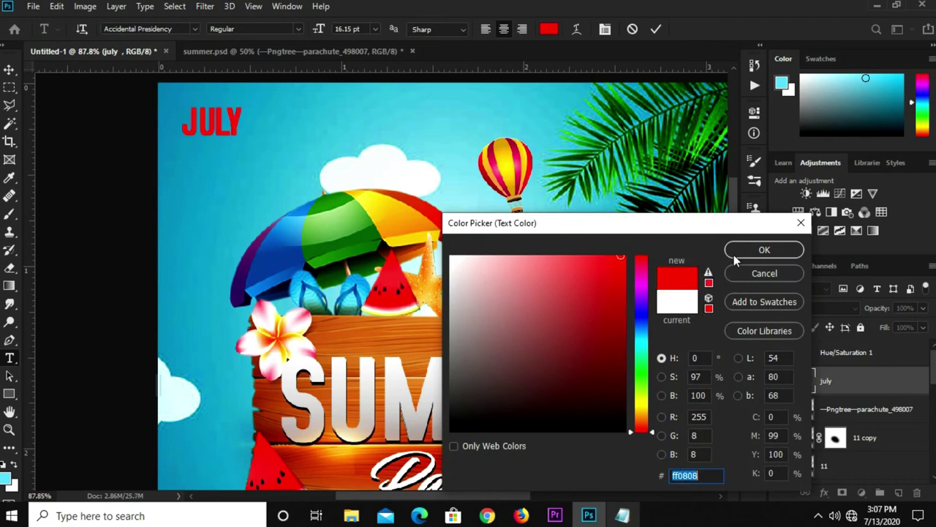
pyautogui.click(734, 253)
pyautogui.click(715, 236)
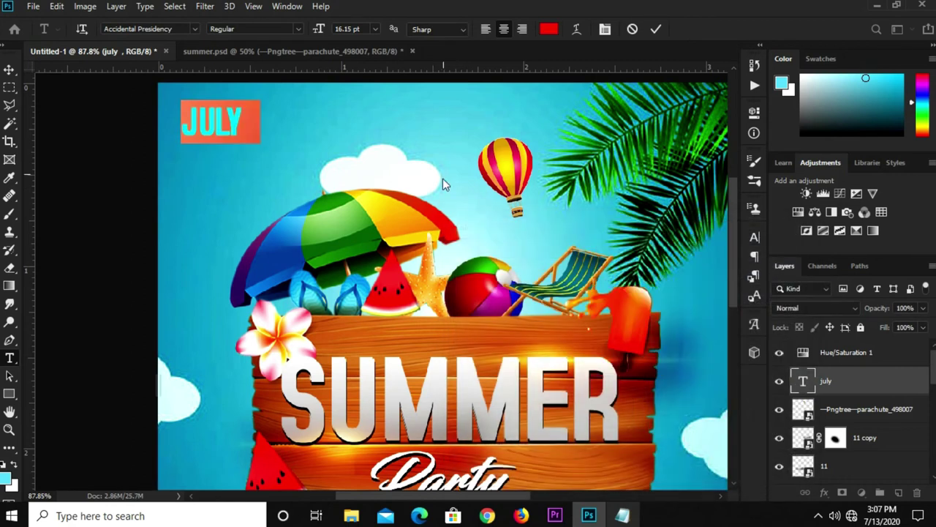
pyautogui.click(655, 29)
pyautogui.press('v')
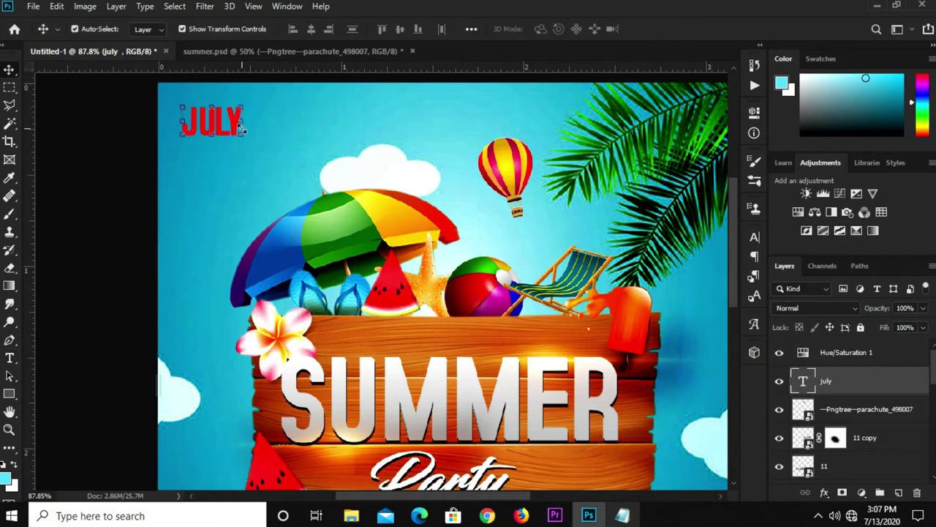
pyautogui.scroll(-2, 615, 326)
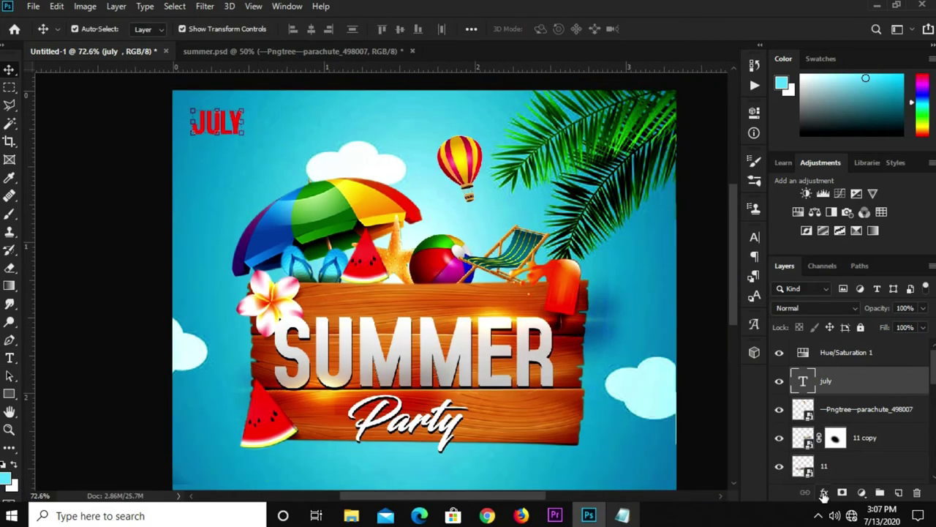
# - Add a 17% Gradient Overlay layer style to the JULY text
pyautogui.click(824, 493)
pyautogui.click(847, 450)
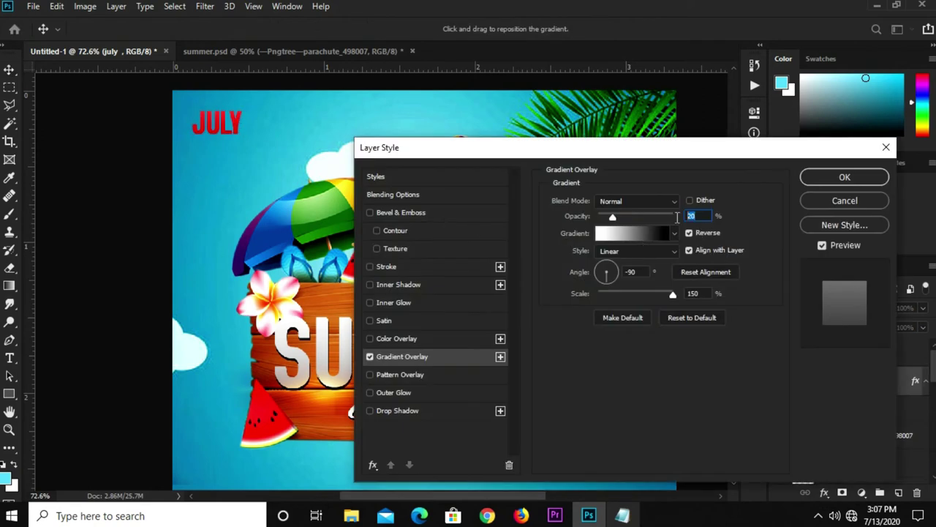
pyautogui.write('100')
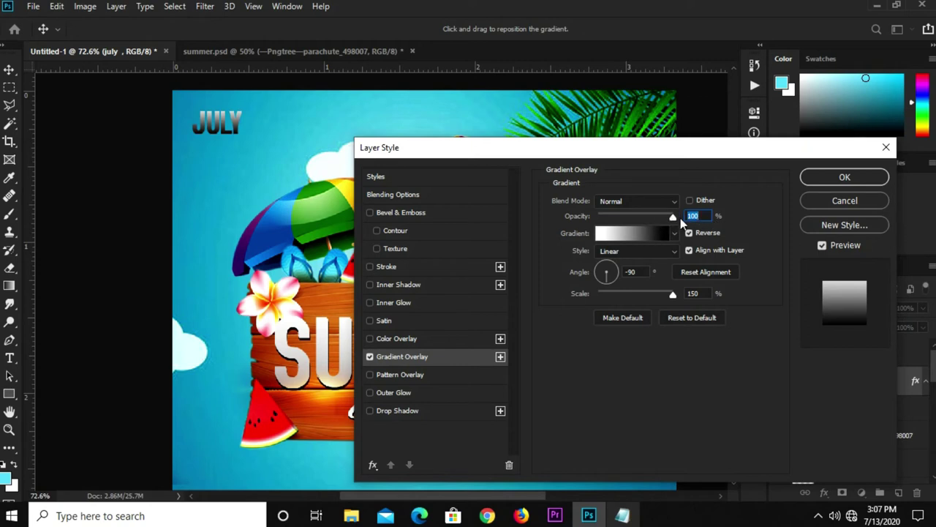
pyautogui.write('17')
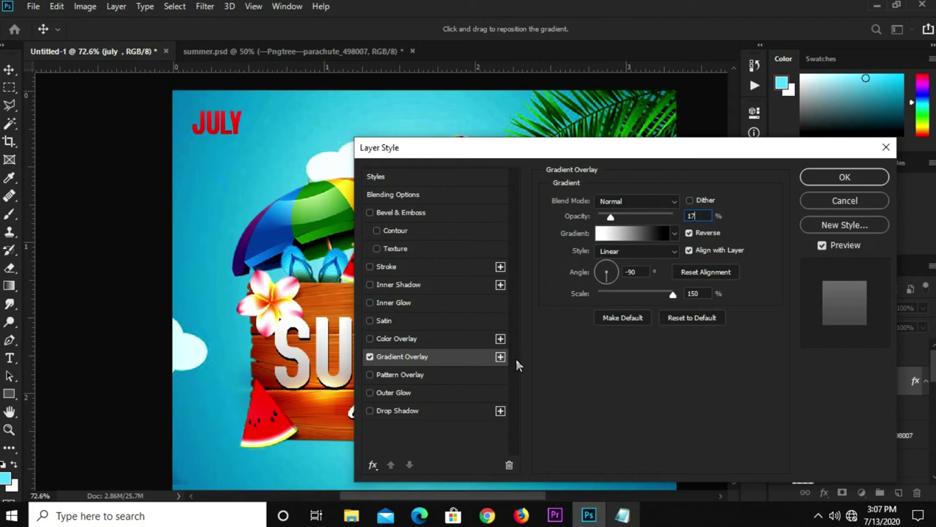
# - Turn on Drop Shadow with 5% spread and 4 px distance
pyautogui.click(420, 410)
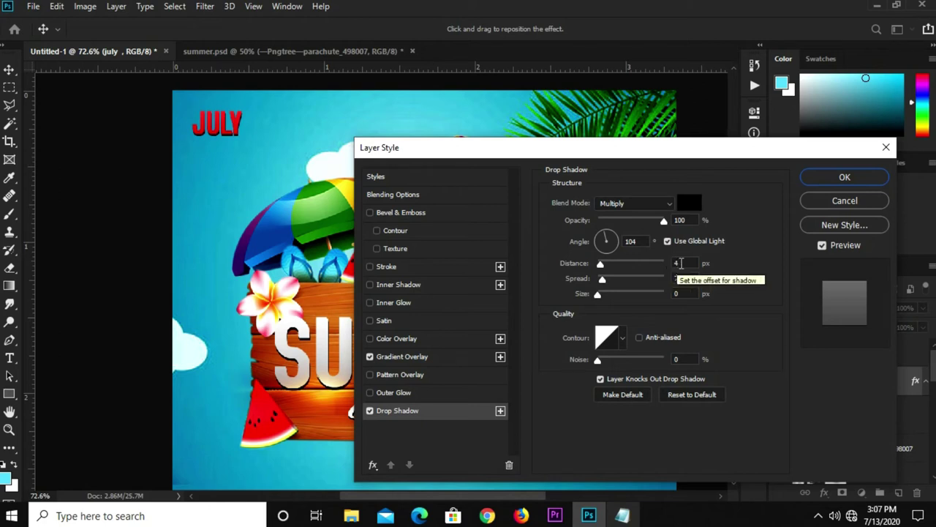
pyautogui.click(684, 279)
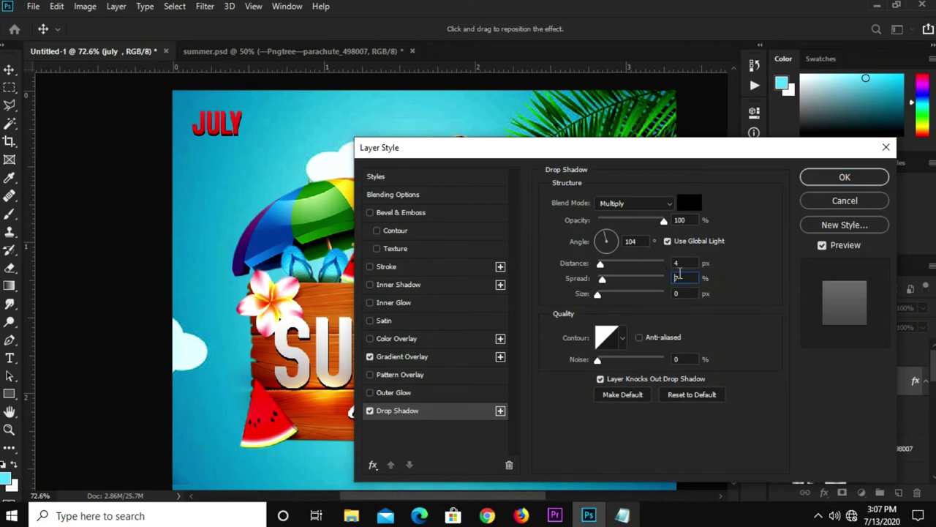
pyautogui.write('5')
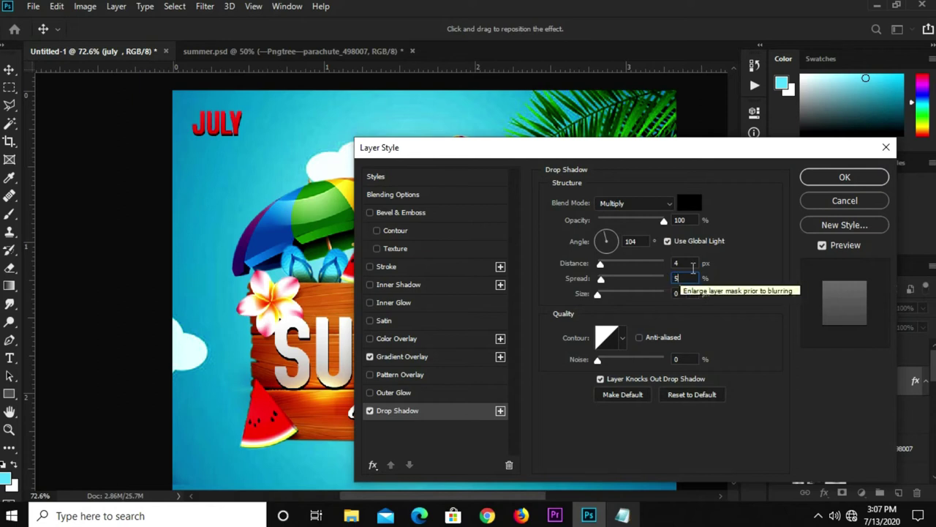
pyautogui.click(674, 262)
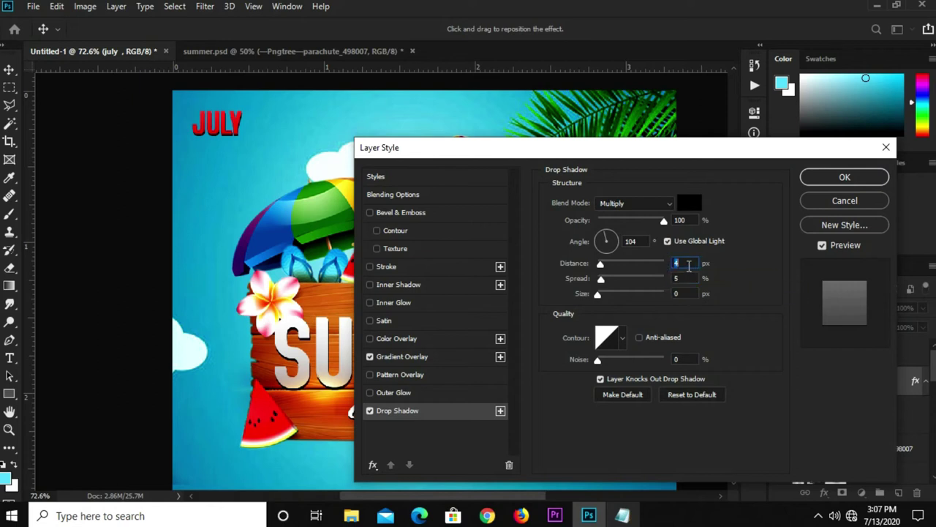
pyautogui.write('3')
# - Apply the layer style, duplicate JULY just below itself, and retype the copy as 25
pyautogui.click(844, 177)
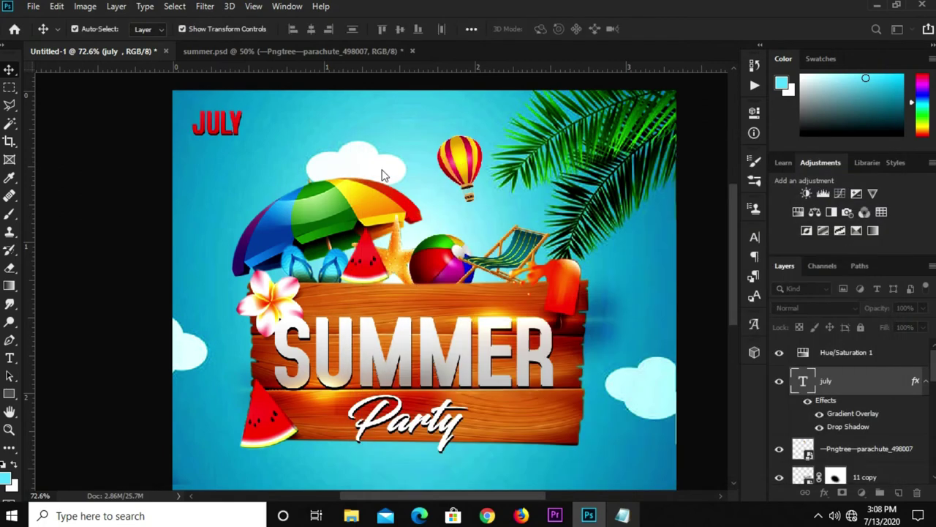
pyautogui.scroll(1, 227, 102)
pyautogui.scroll(1, 227, 102)
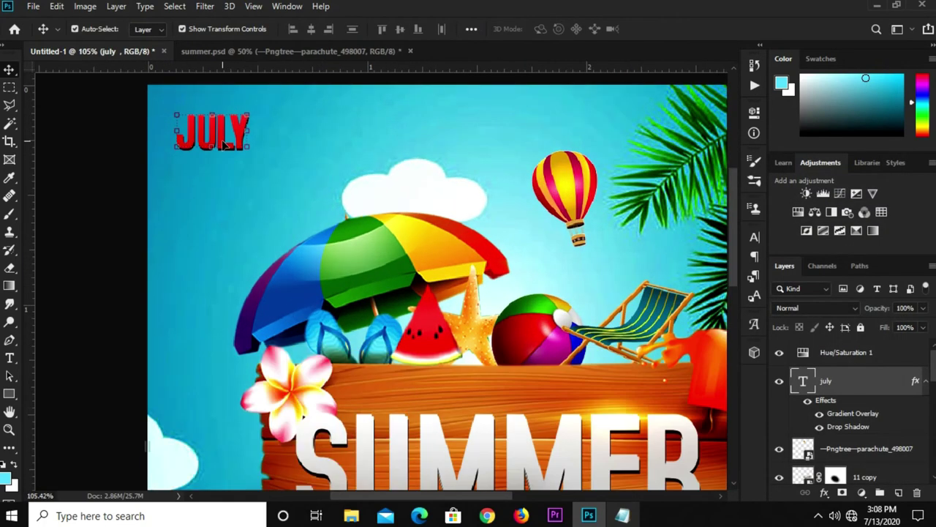
pyautogui.moveTo(224, 145); pyautogui.dragTo(221, 180)
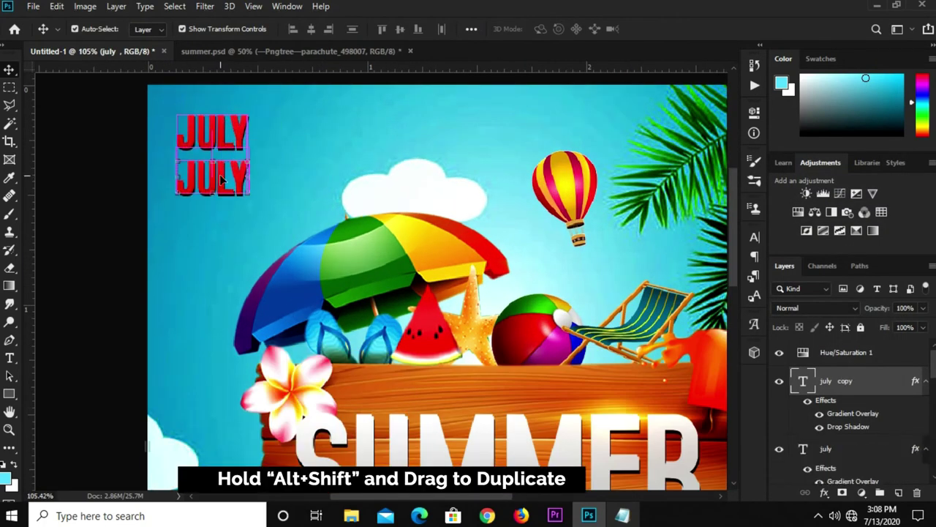
pyautogui.click(10, 358)
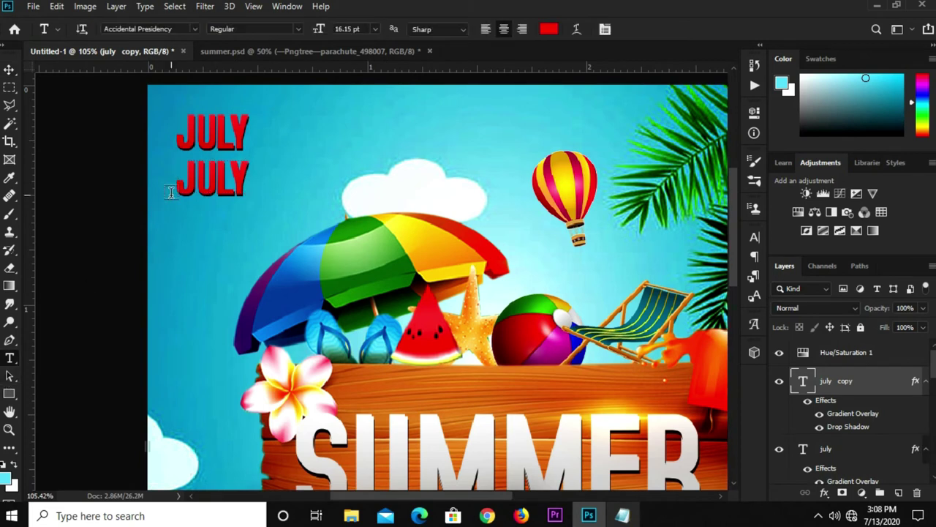
pyautogui.click(201, 193)
pyautogui.hotkey('ctrl', 'a')
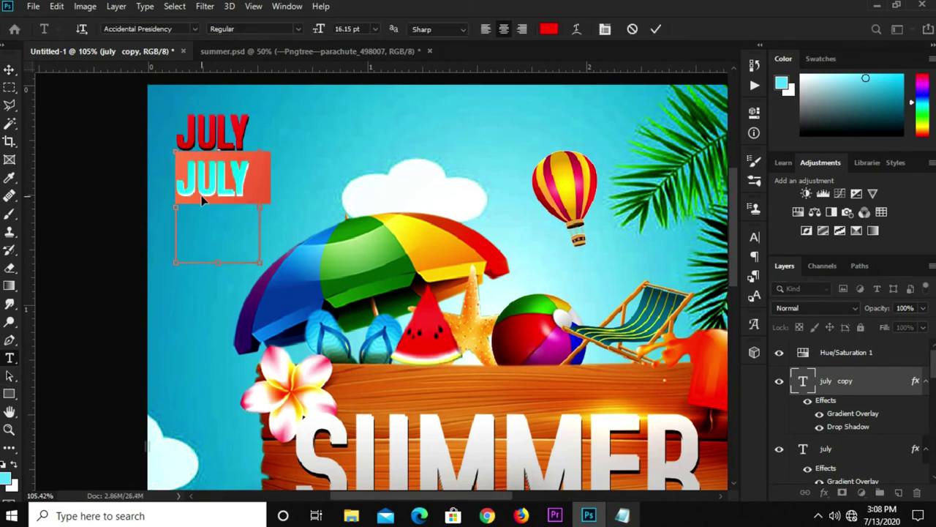
pyautogui.write('25')
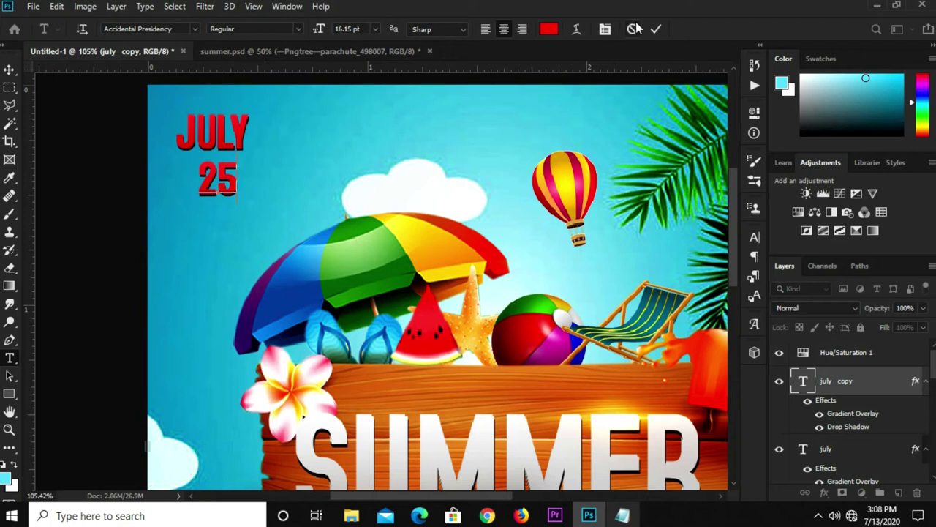
pyautogui.click(657, 29)
# - Enlarge the 25 text to about 180% and place it right under JULY
pyautogui.press('v')
pyautogui.hotkey('ctrl', 't')
pyautogui.moveTo(219, 205); pyautogui.dragTo(219, 245)
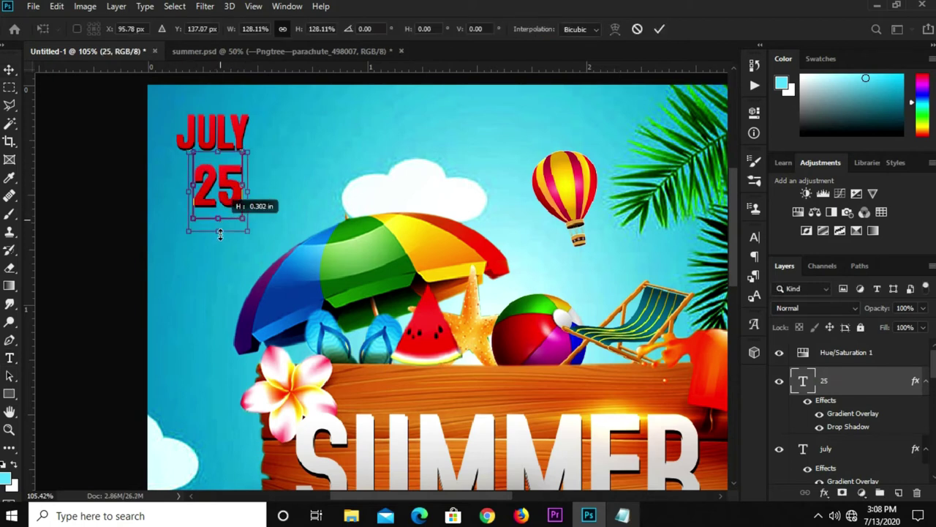
pyautogui.moveTo(231, 208); pyautogui.dragTo(227, 189)
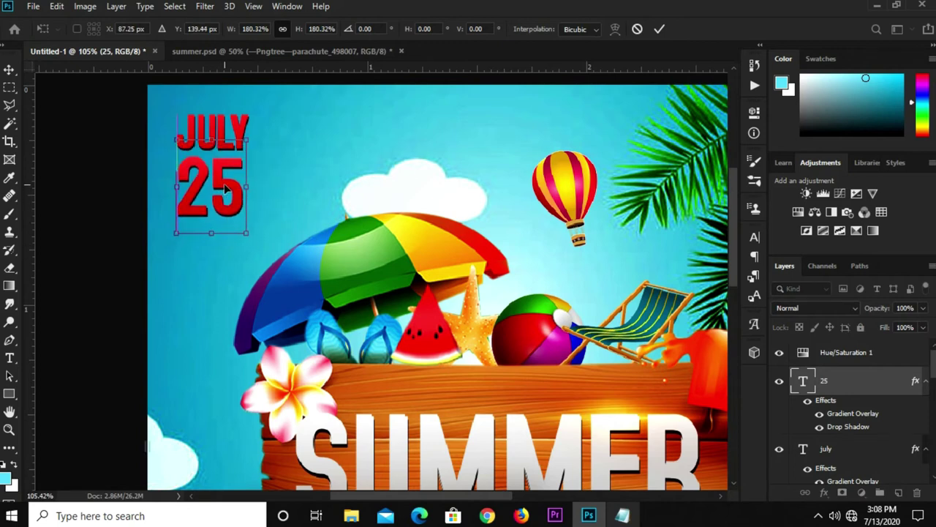
pyautogui.press('Return')
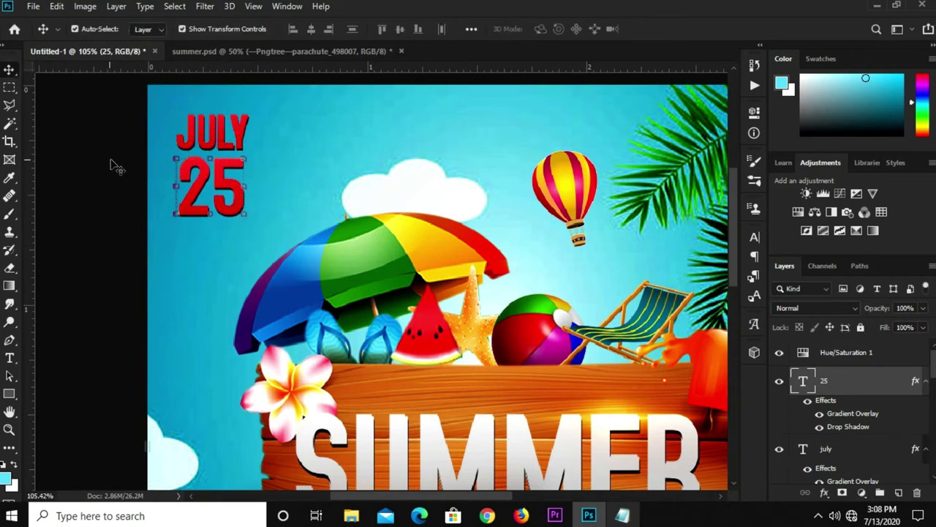
# - Scale JULY and 25 down slightly together, then fit the flyer on screen
pyautogui.click(116, 167)
pyautogui.doubleClick(205, 136)
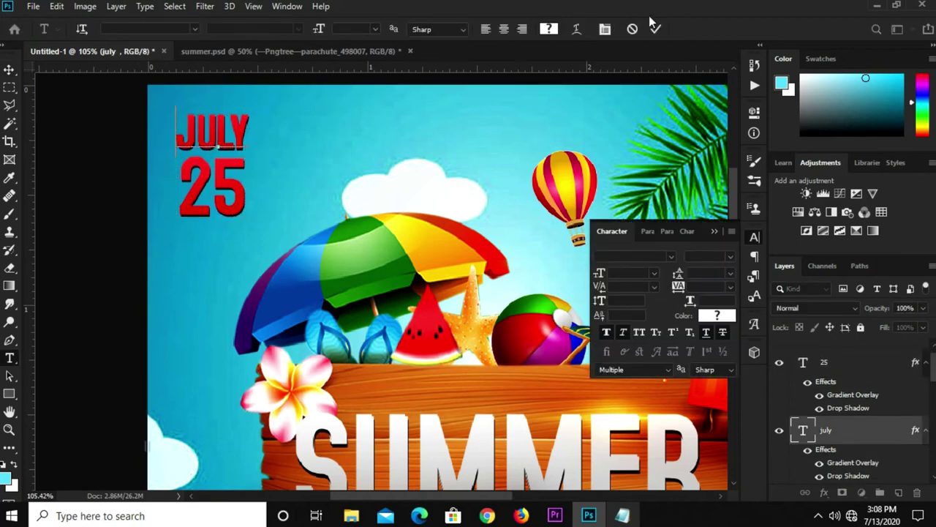
pyautogui.hotkey('ctrl', 'Return')
pyautogui.press('v')
pyautogui.scroll(2, 198, 126)
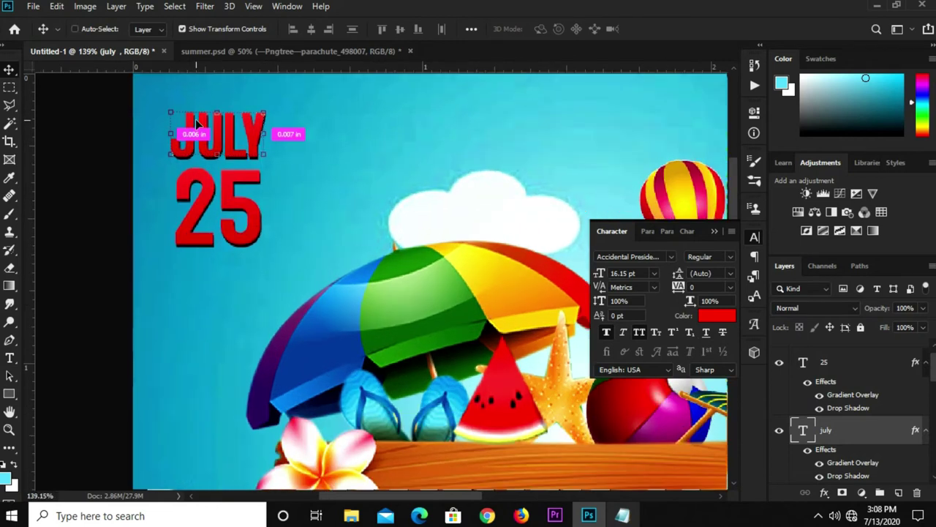
pyautogui.hotkey('ctrl', 't')
pyautogui.moveTo(226, 95); pyautogui.dragTo(226, 96)
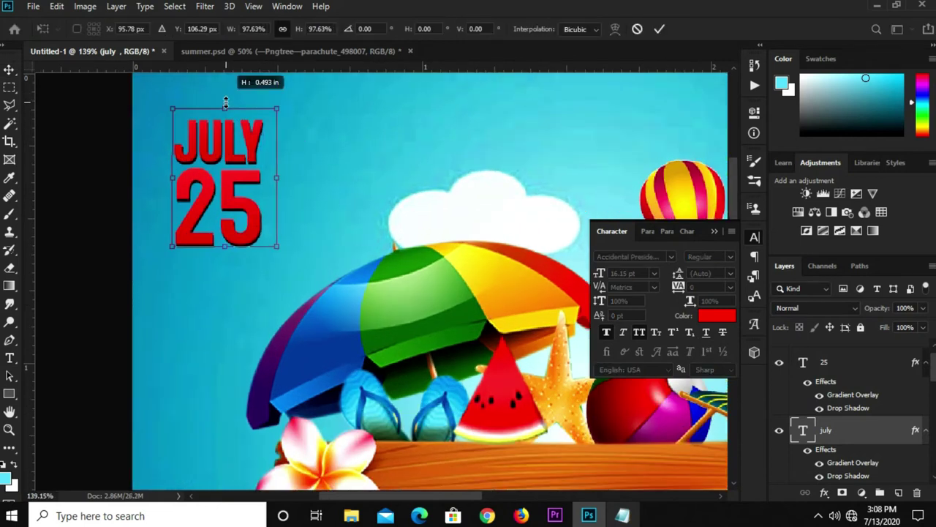
pyautogui.press('Escape')
pyautogui.hotkey('ctrl', '0')
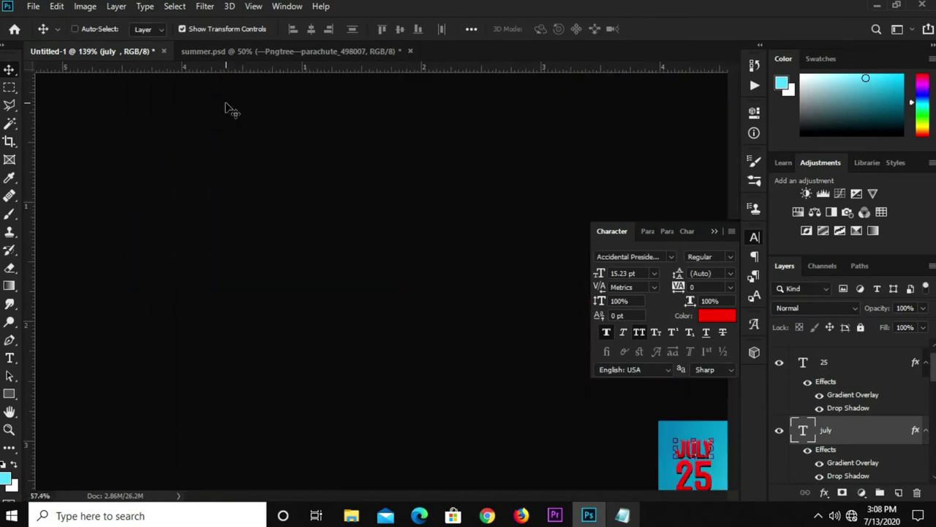
# - Show Layer 6 copy 2 in summer.psd and drag the beach scene into the Untitled-1 flyer
pyautogui.click(714, 231)
pyautogui.scroll(-1, 665, 271)
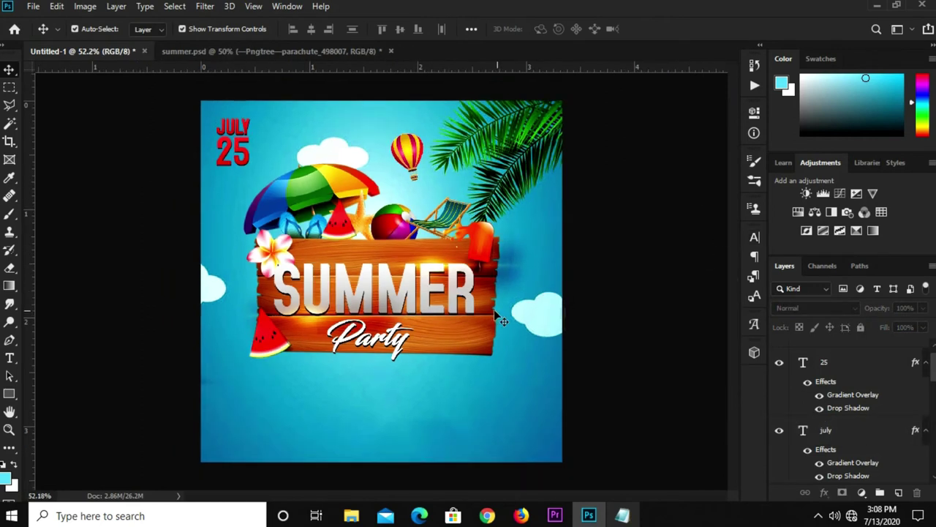
pyautogui.click(295, 60)
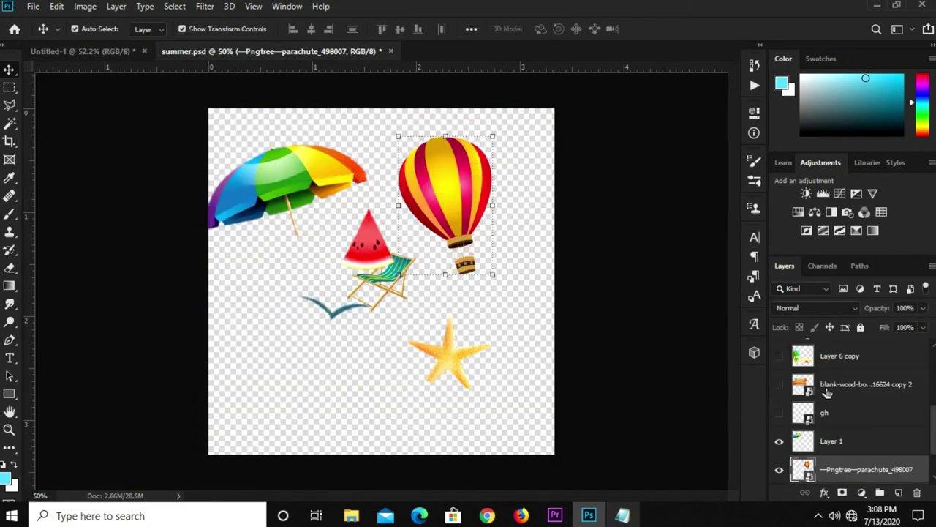
pyautogui.scroll(5, 830, 391)
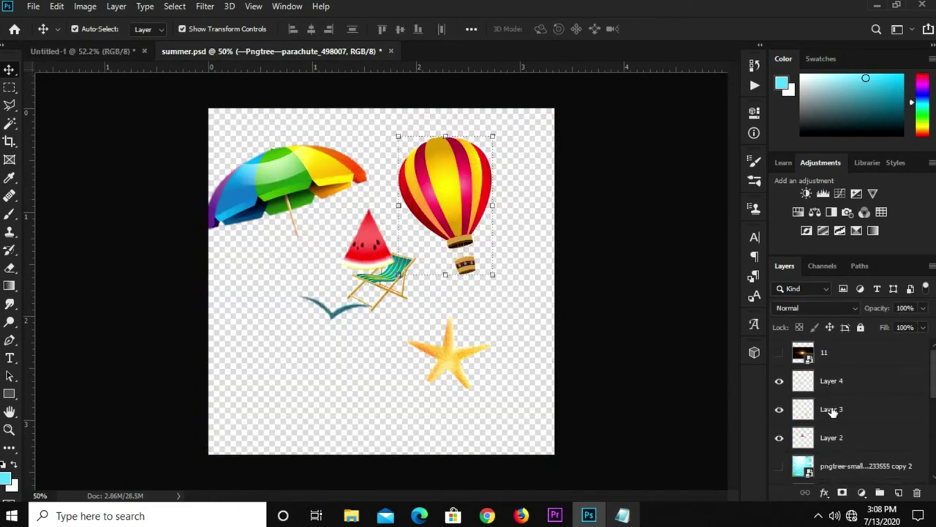
pyautogui.scroll(-2, 833, 412)
pyautogui.scroll(-1, 812, 424)
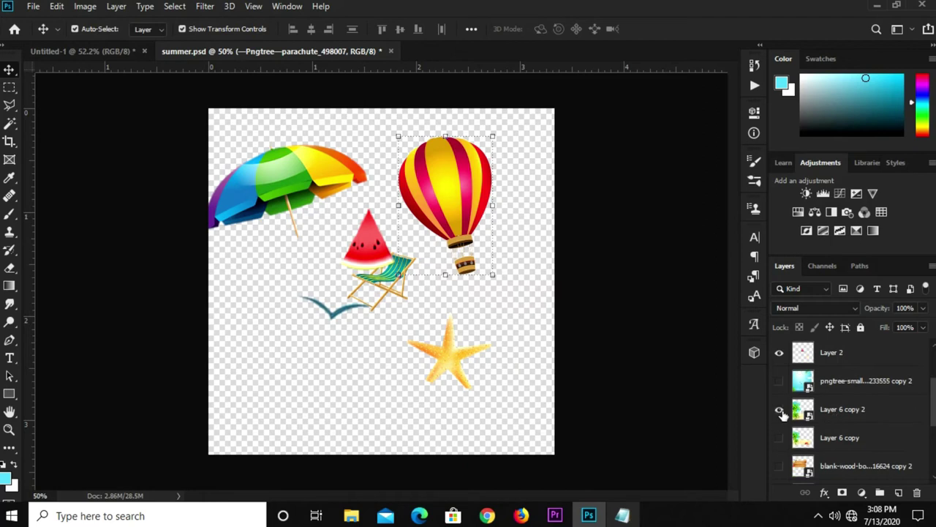
pyautogui.click(779, 410)
pyautogui.moveTo(437, 411)
pyautogui.mouseDown()
pyautogui.moveTo(119, 85)
pyautogui.moveTo(192, 206)
pyautogui.mouseUp()
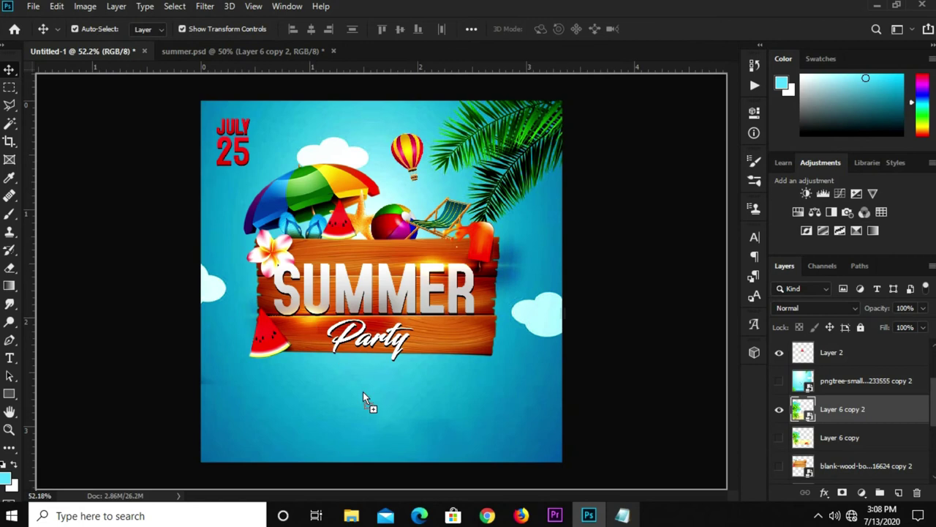
pyautogui.moveTo(363, 391); pyautogui.dragTo(362, 390)
pyautogui.hotkey('ctrl', '-')
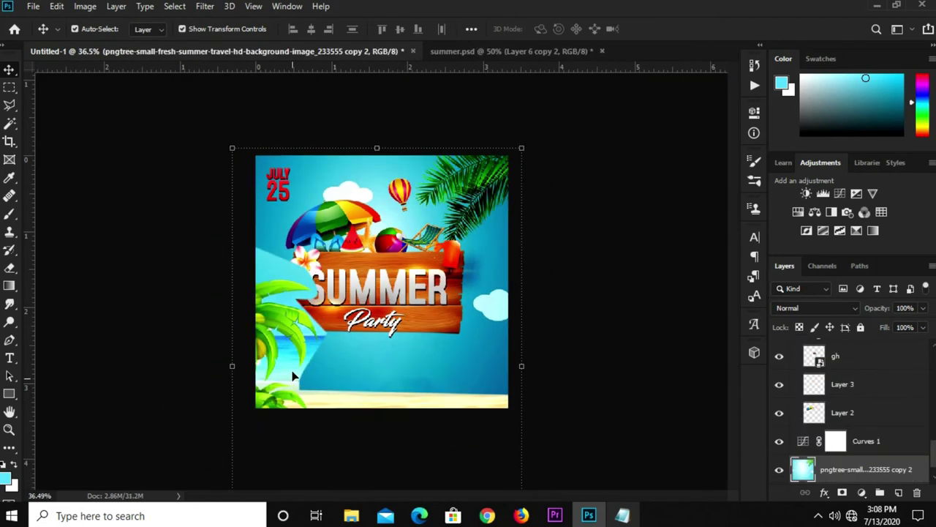
# - Reposition the beach scene and make a first Polygonal Lasso attempt, dismissing the no-pixels warning
pyautogui.moveTo(293, 376)
pyautogui.mouseDown()
pyautogui.moveTo(291, 335)
pyautogui.moveTo(302, 368)
pyautogui.mouseUp()
pyautogui.hotkey('ctrl', '0')
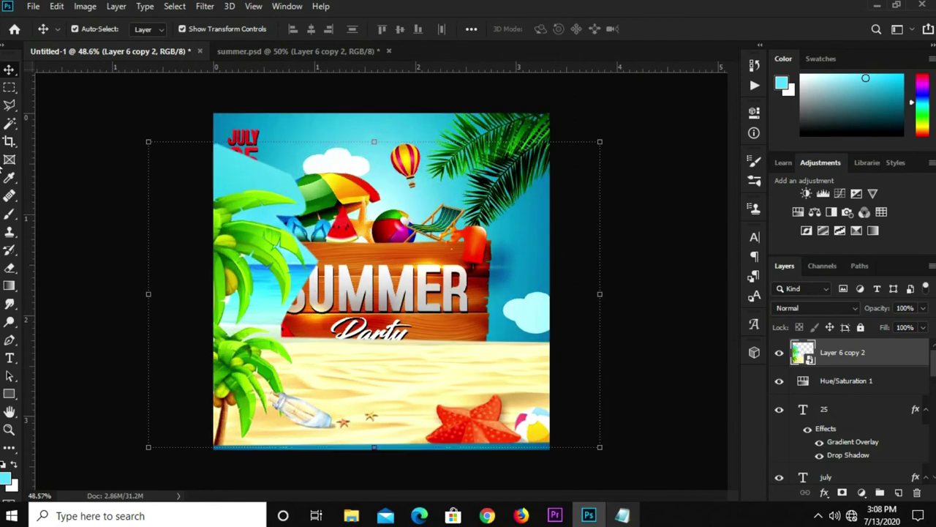
pyautogui.rightClick(11, 108)
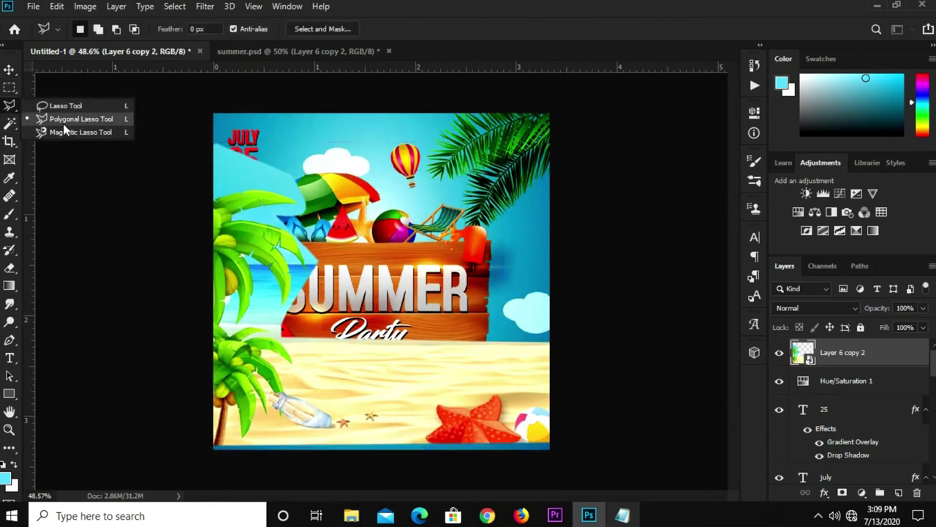
pyautogui.click(62, 122)
pyautogui.click(253, 441)
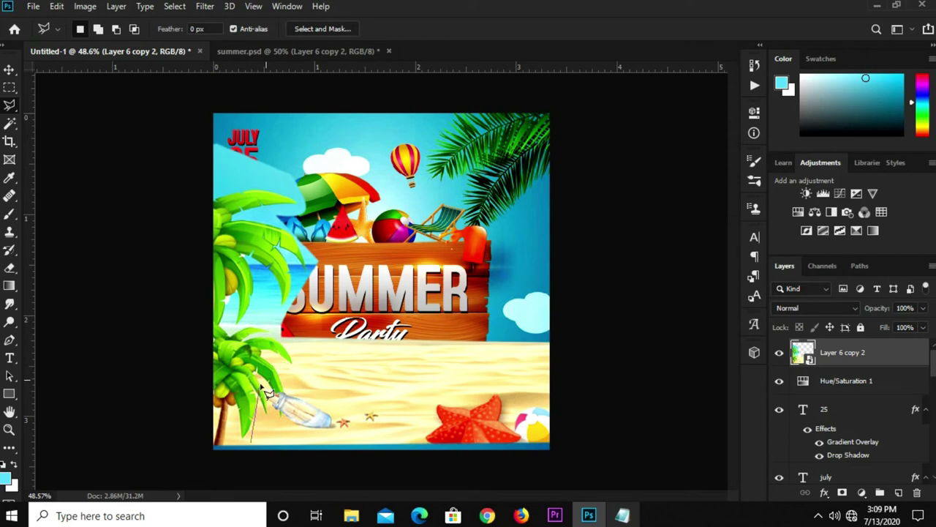
pyautogui.doubleClick(267, 393)
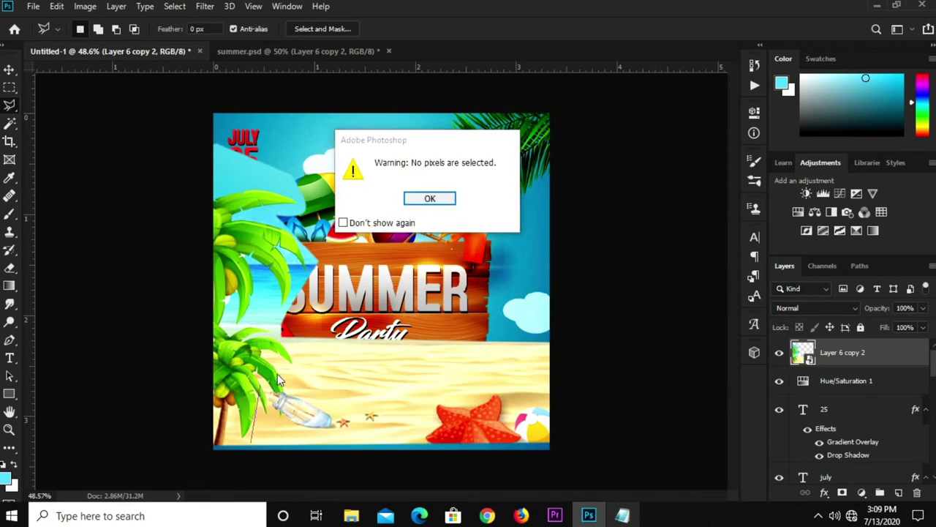
pyautogui.click(430, 199)
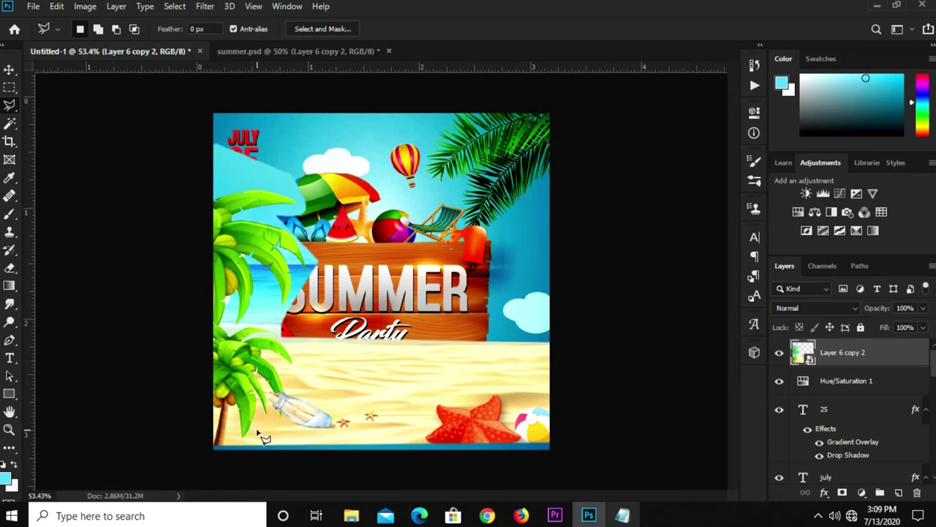
# - Outline the lower sand area with the Polygonal Lasso and copy it onto a new layer
pyautogui.hotkey('ctrl', '+')
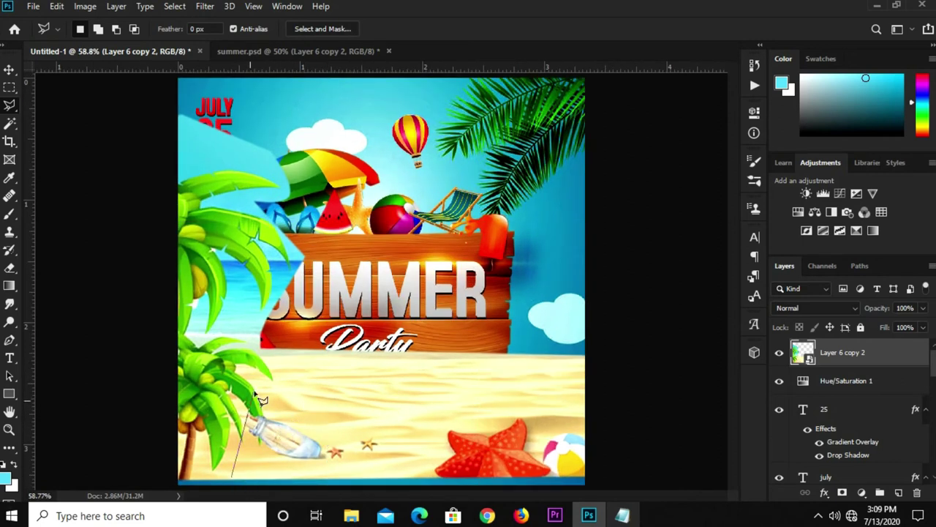
pyautogui.click(266, 335)
pyautogui.click(605, 338)
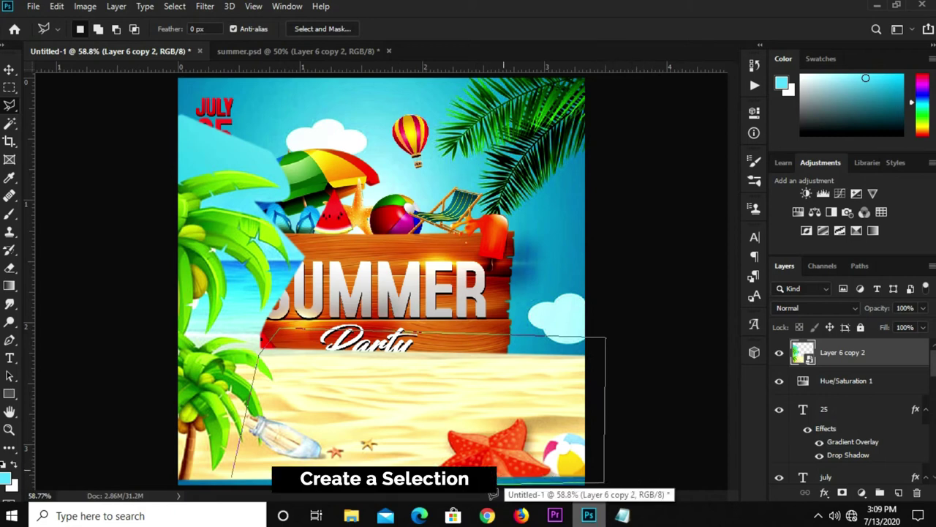
pyautogui.click(232, 477)
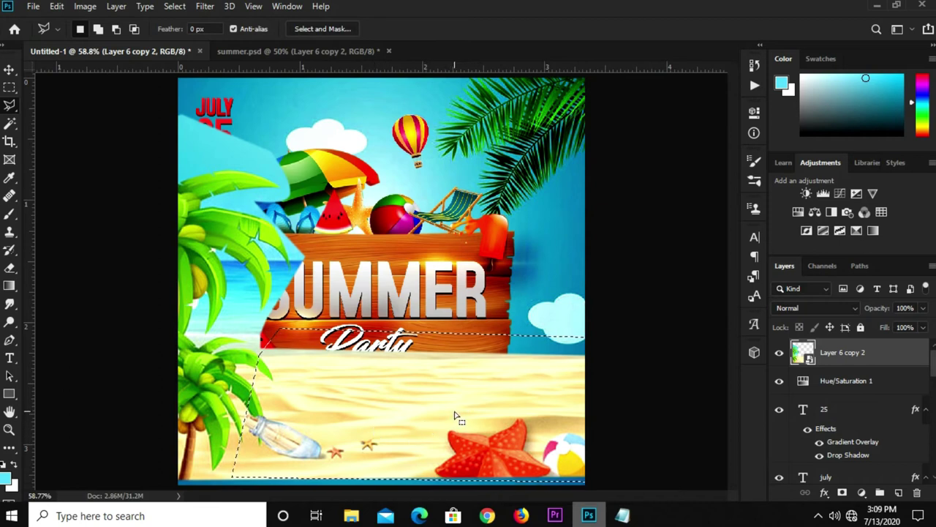
pyautogui.hotkey('ctrl', 'j')
# - Hide Layer 6 copy 2 and move the copied sand strip (Layer 4) to the flyer's bottom
pyautogui.press('v')
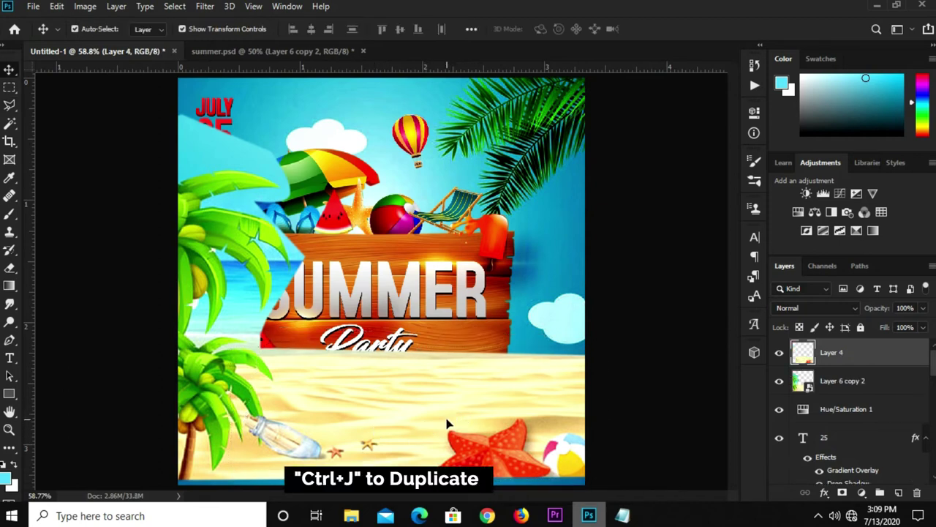
pyautogui.moveTo(445, 425); pyautogui.dragTo(434, 373)
pyautogui.click(841, 380)
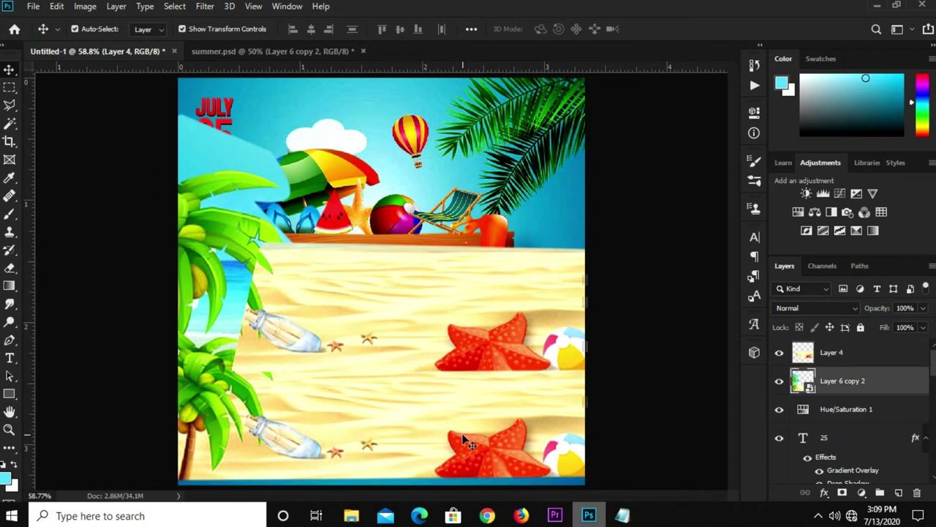
pyautogui.click(779, 380)
pyautogui.click(841, 357)
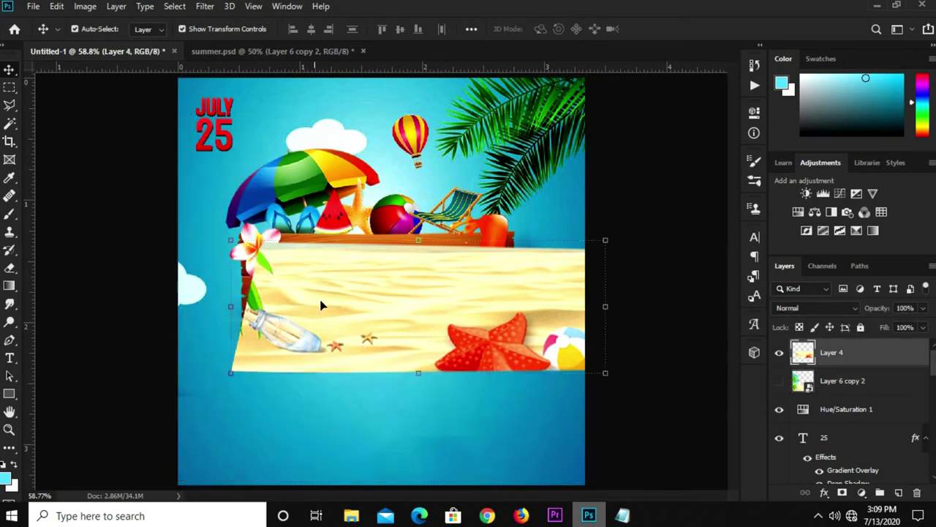
pyautogui.scroll(-2, 400, 292)
pyautogui.moveTo(397, 307); pyautogui.dragTo(331, 381)
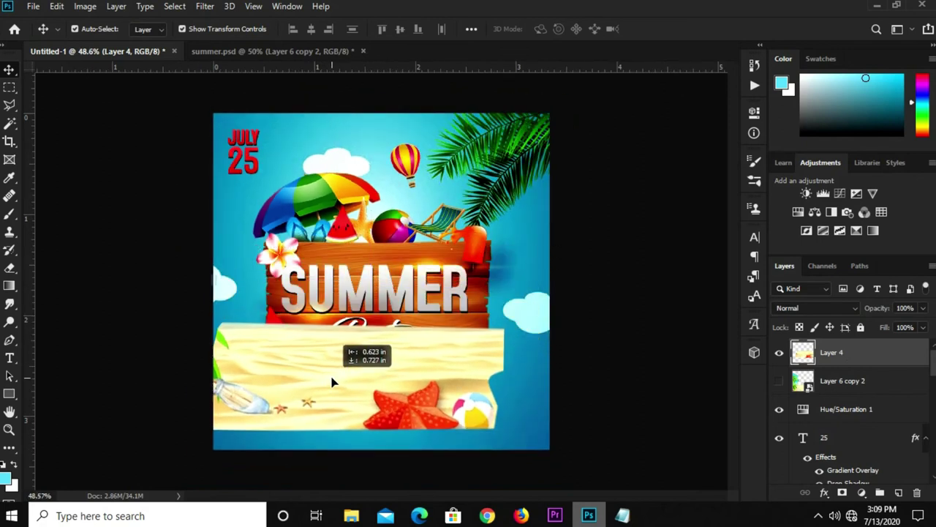
# - Convert Layer 4 to a smart object and scale it to 142% across the flyer's bottom
pyautogui.rightClick(845, 355)
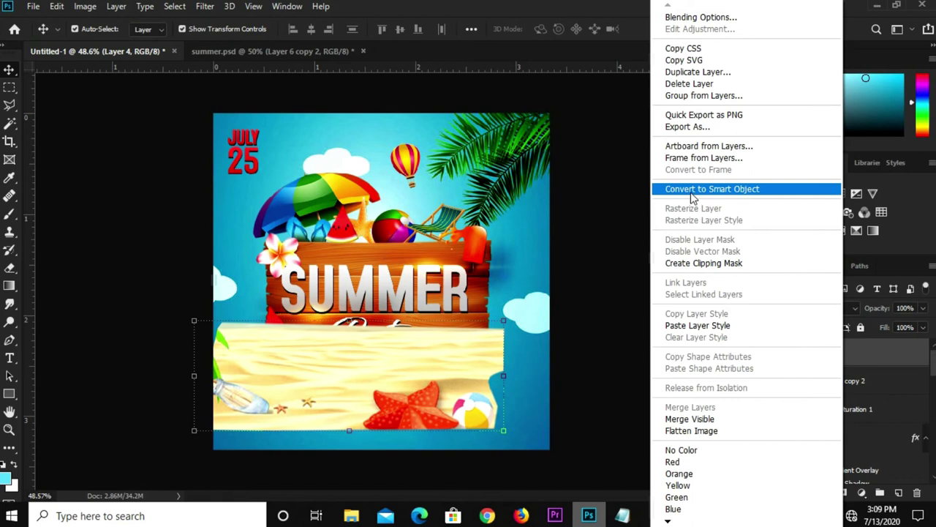
pyautogui.click(691, 191)
pyautogui.scroll(-1, 412, 364)
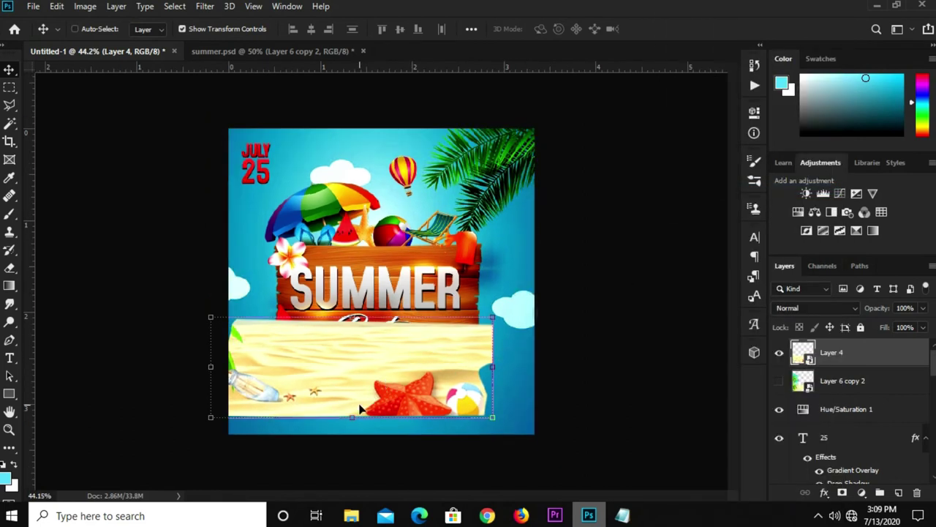
pyautogui.hotkey('ctrl', 't')
pyautogui.moveTo(352, 421); pyautogui.dragTo(379, 459)
pyautogui.moveTo(382, 399); pyautogui.dragTo(397, 412)
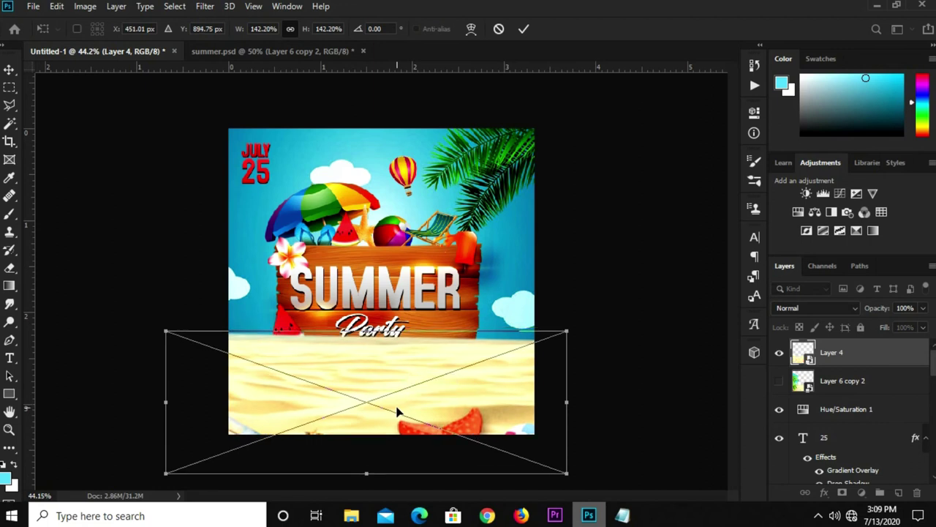
pyautogui.moveTo(376, 376); pyautogui.dragTo(376, 371)
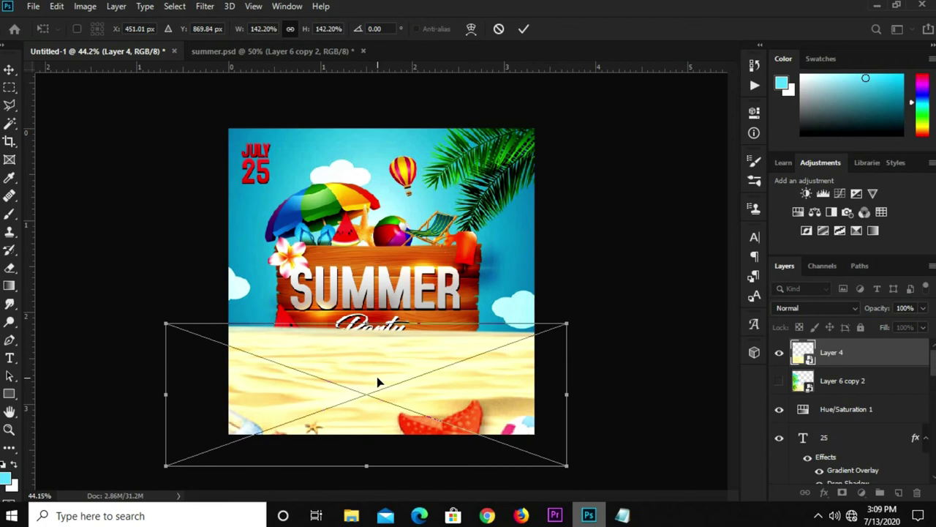
pyautogui.press('Return')
pyautogui.click(713, 377)
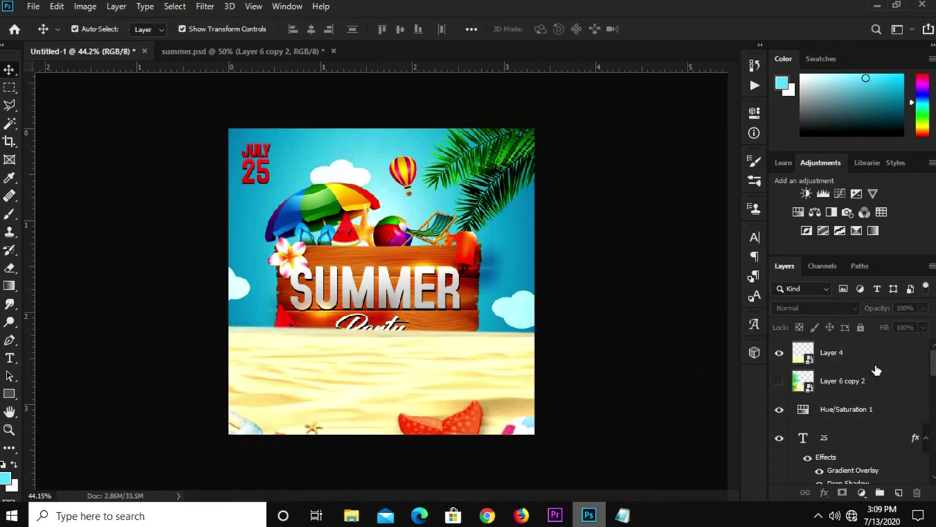
pyautogui.click(859, 355)
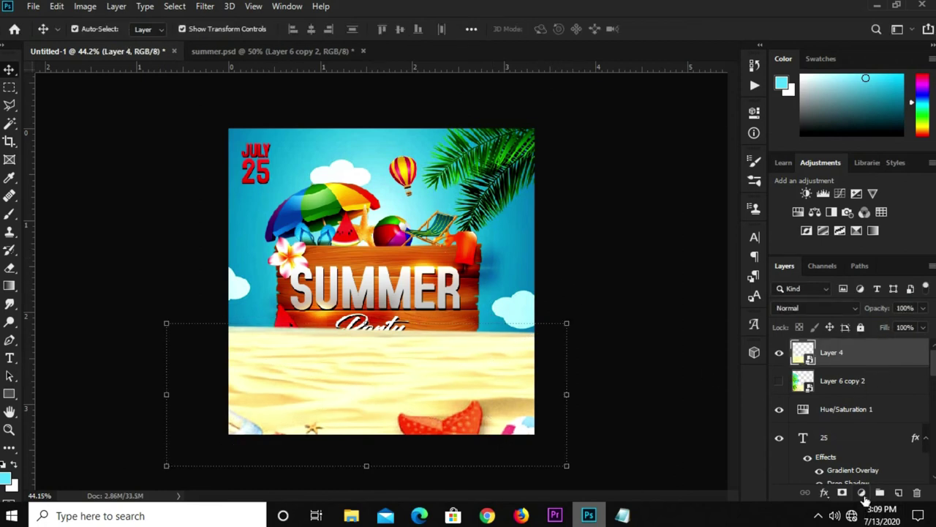
# - Add a Curves adjustment layer and pull the curve's midpoint down to darken
pyautogui.click(862, 495)
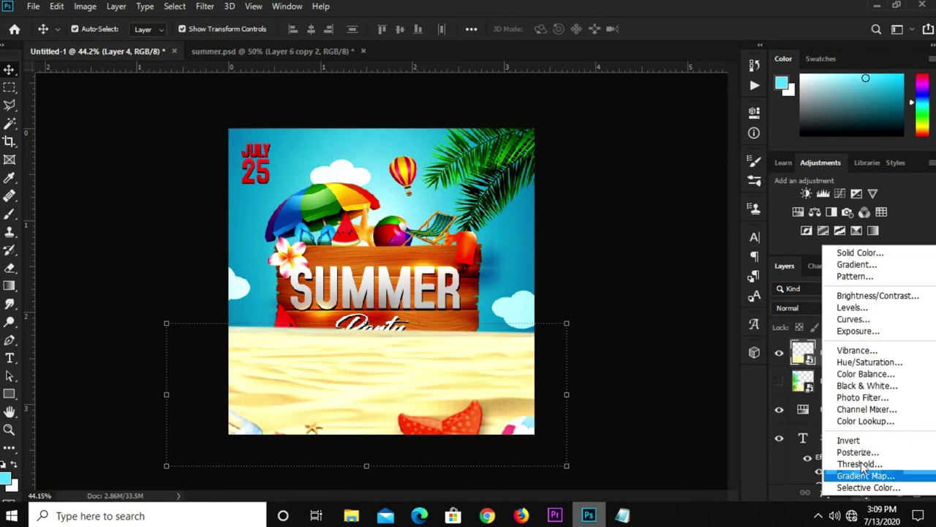
pyautogui.click(850, 319)
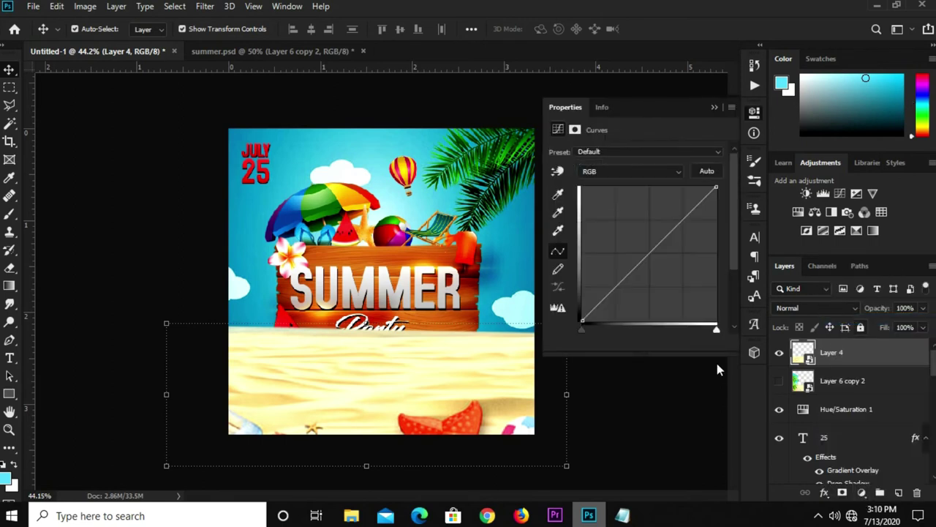
pyautogui.moveTo(630, 275); pyautogui.dragTo(633, 297)
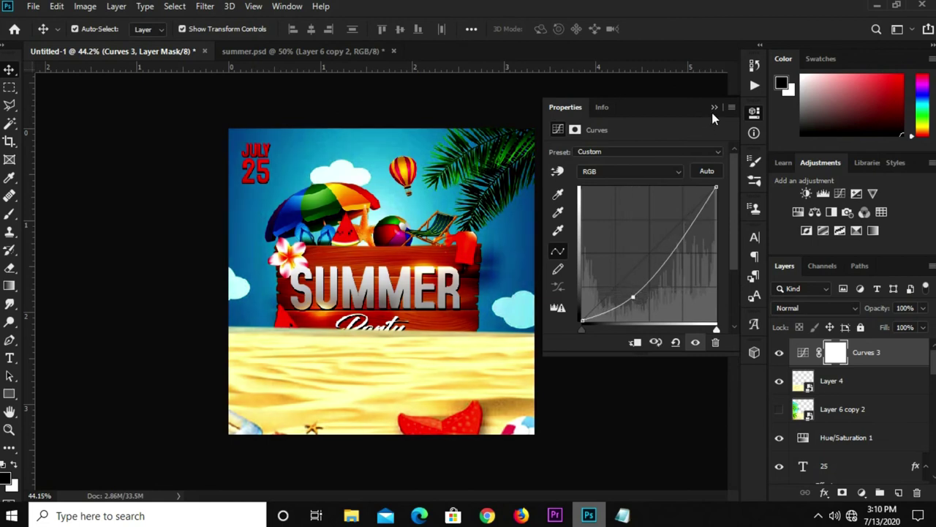
pyautogui.click(714, 108)
# - Clip the Curves 3 layer to the sand Layer 4 as a clipping mask
pyautogui.click(881, 358)
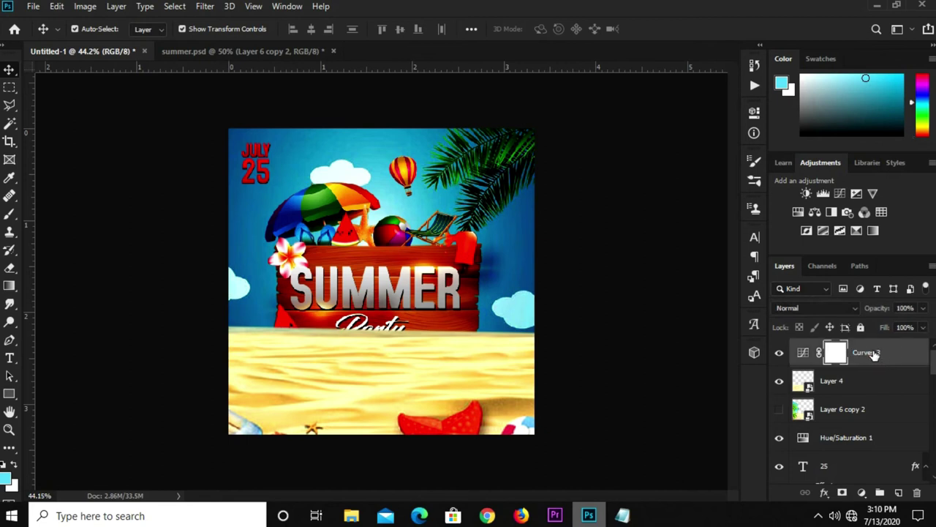
pyautogui.rightClick(889, 352)
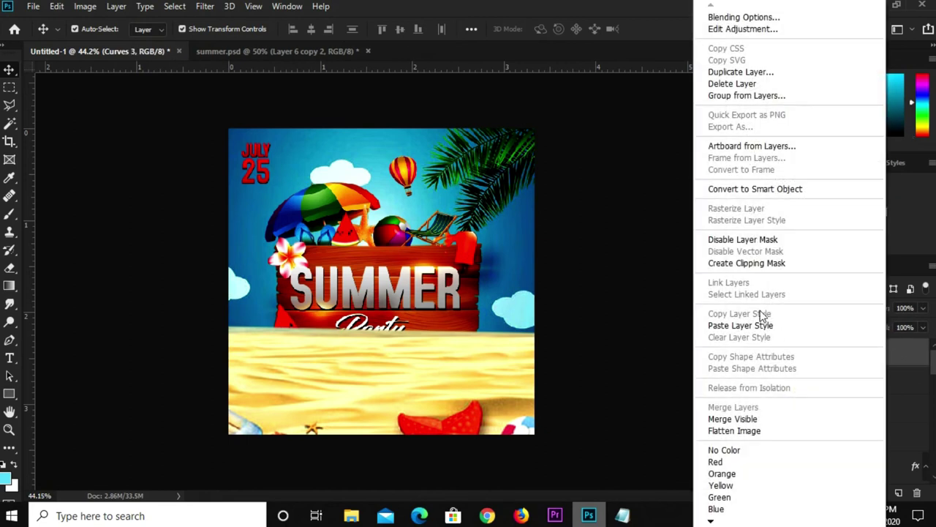
pyautogui.click(731, 262)
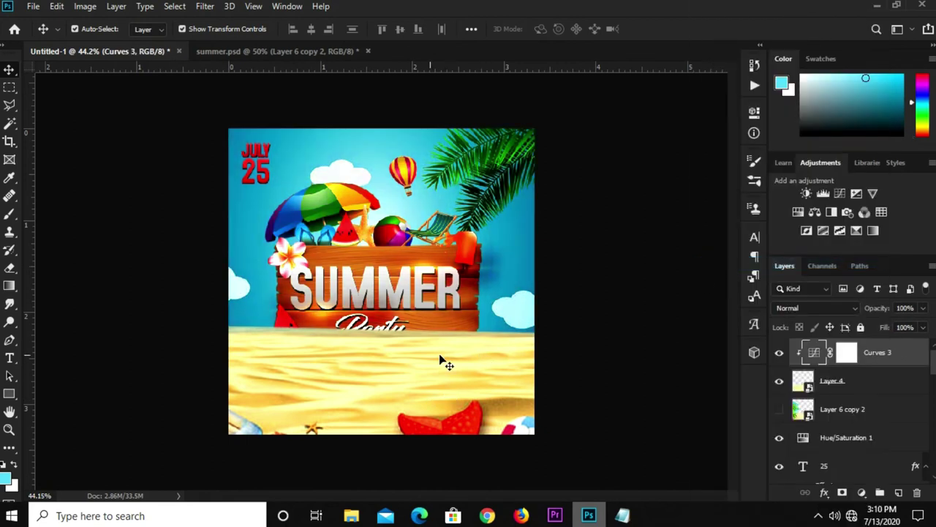
pyautogui.click(384, 371)
pyautogui.click(631, 264)
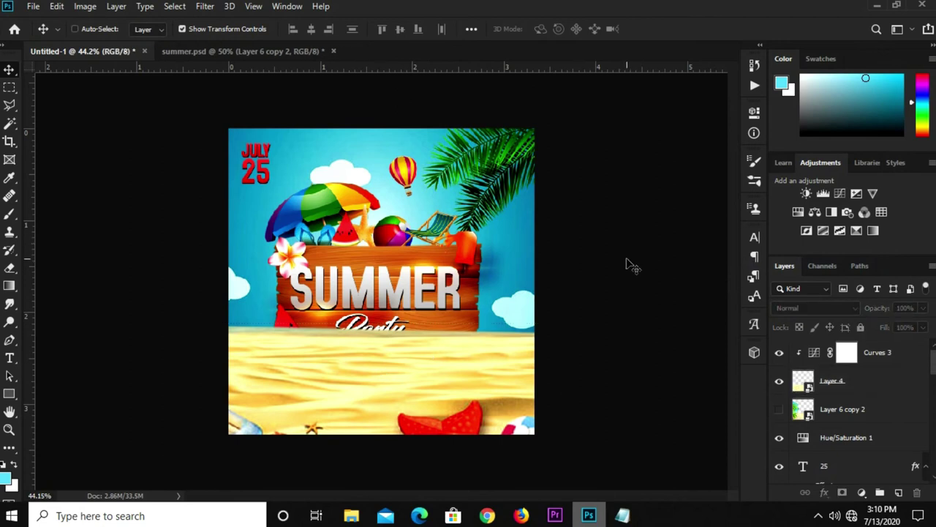
pyautogui.scroll(2, 631, 265)
# - Add a layer mask to Layer 4 and paint out the sand's top edge to reveal the sea
pyautogui.hotkey('ctrl', '-')
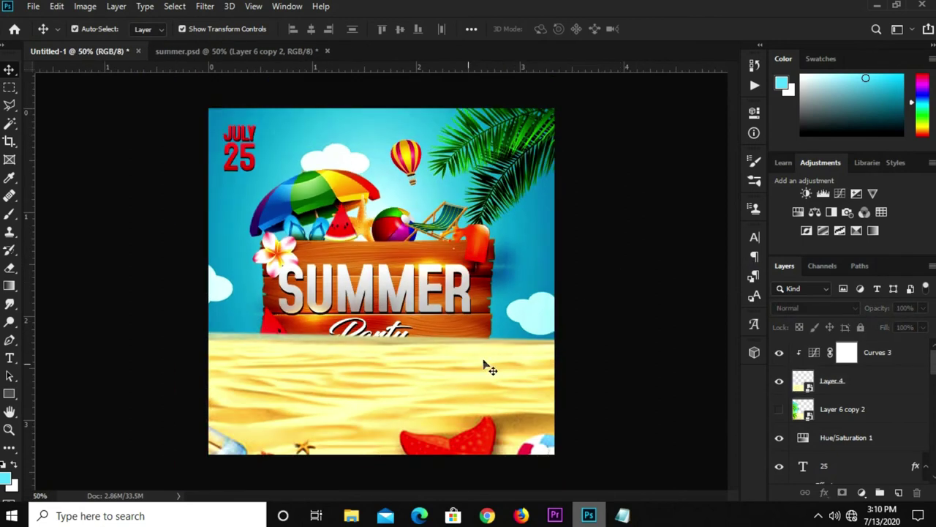
pyautogui.keyDown('ctrl'); pyautogui.click(391, 406); pyautogui.keyUp('ctrl')
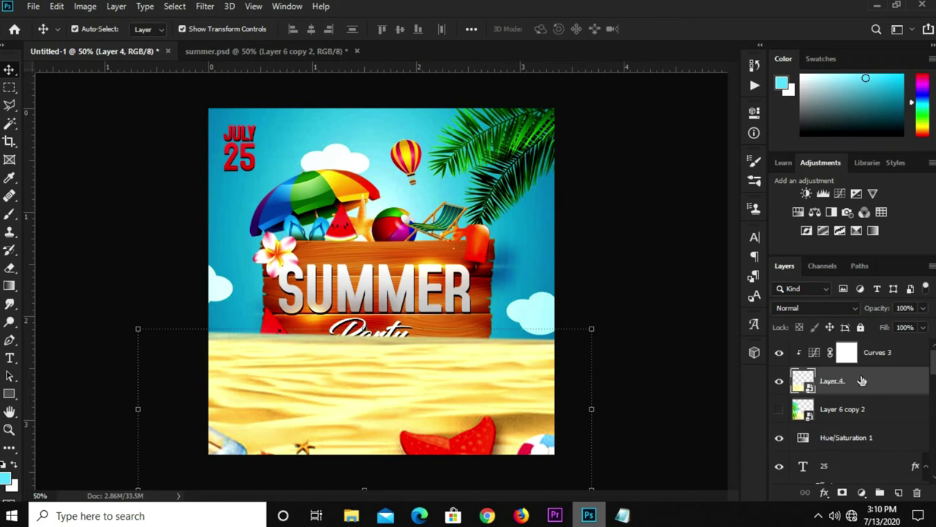
pyautogui.click(842, 493)
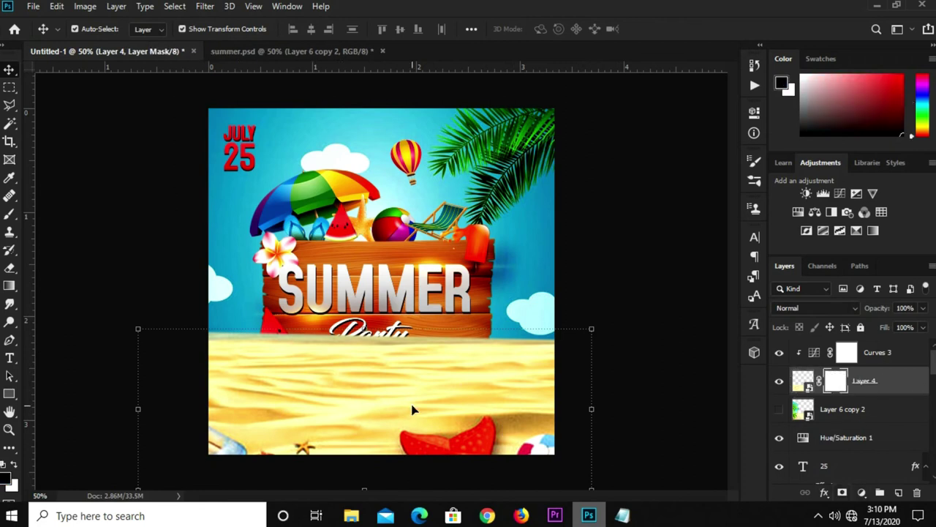
pyautogui.click(9, 213)
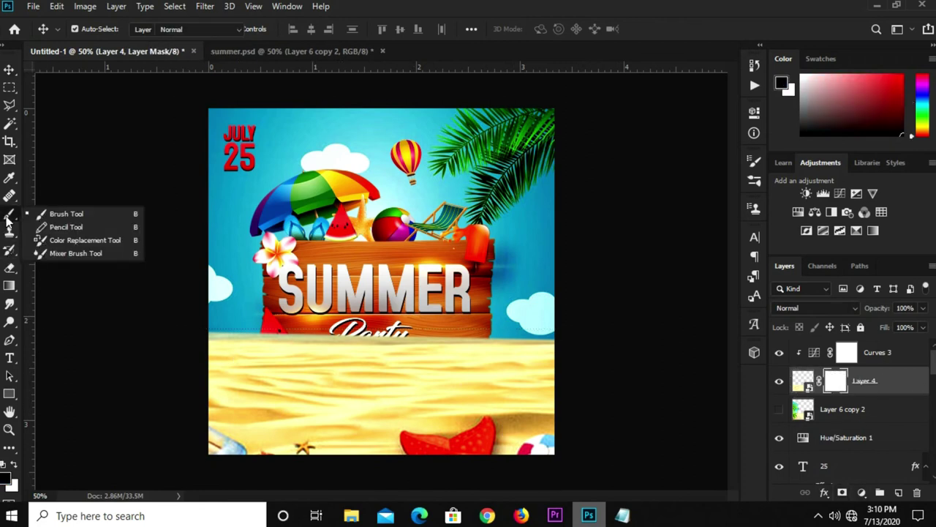
pyautogui.click(92, 214)
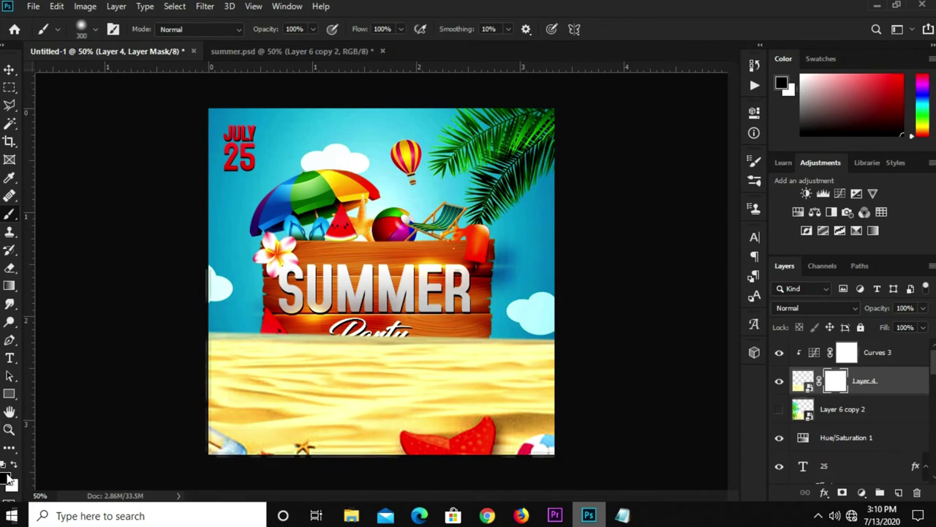
pyautogui.moveTo(218, 335)
pyautogui.mouseDown()
pyautogui.moveTo(575, 320)
pyautogui.moveTo(225, 361)
pyautogui.moveTo(541, 348)
pyautogui.mouseUp()
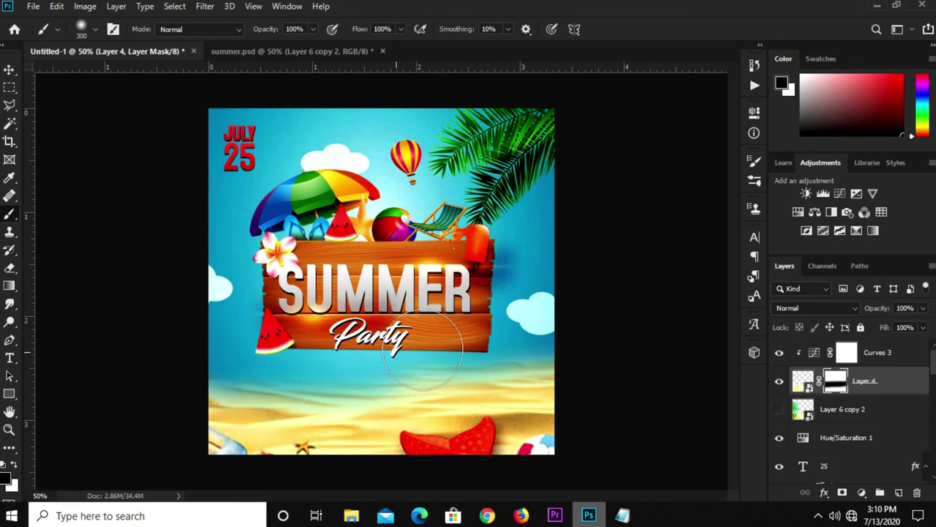
# - Scale the sand layer up slightly to about 102%
pyautogui.press('v')
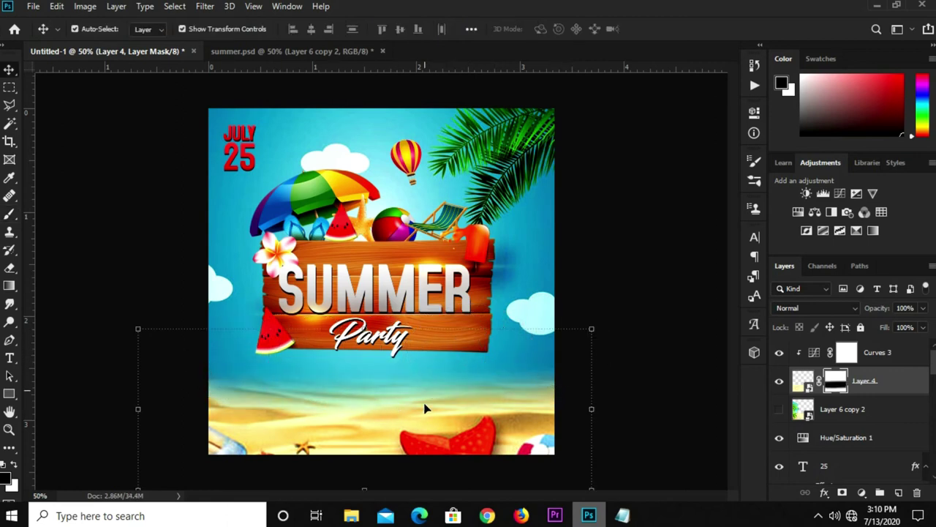
pyautogui.hotkey('ctrl', 't')
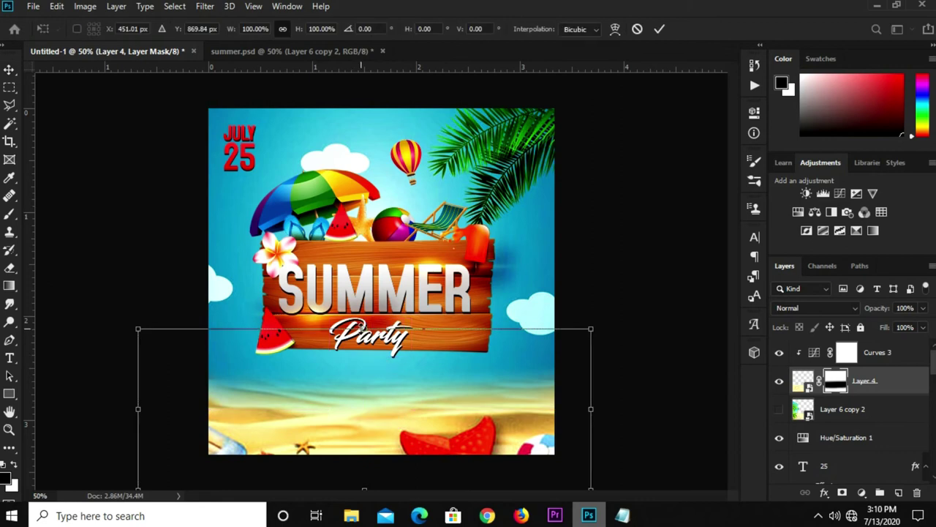
pyautogui.moveTo(361, 328); pyautogui.dragTo(364, 324)
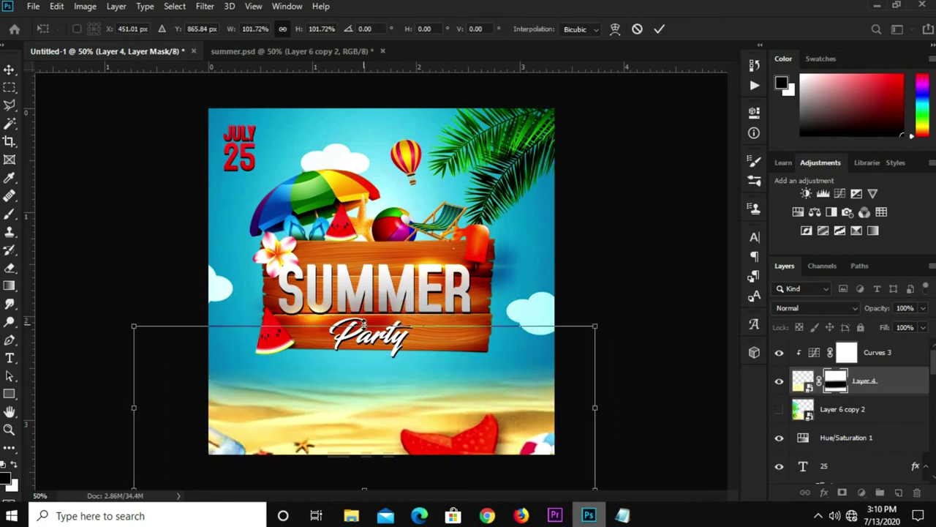
pyautogui.press('Return')
pyautogui.scroll(-1, 514, 327)
pyautogui.scroll(1, 515, 334)
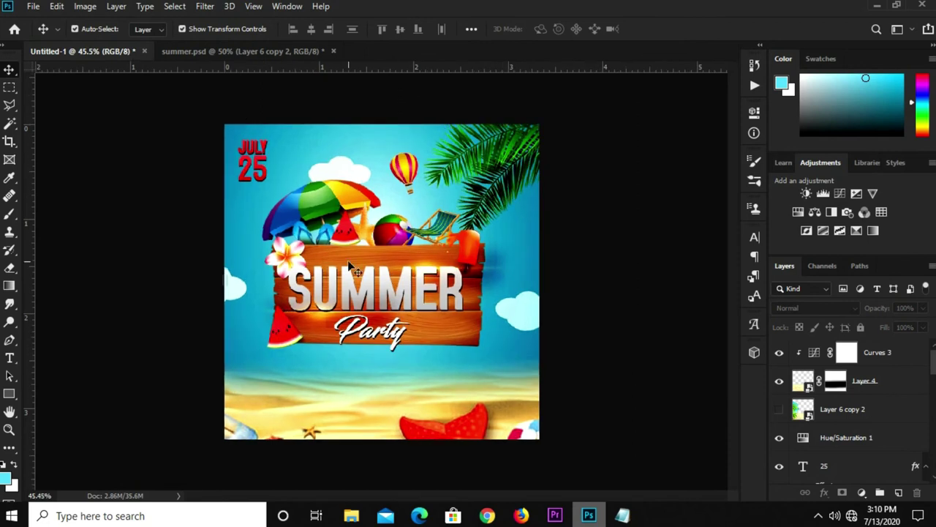
# - Copy the words 'free entry' from the Notepad notes
pyautogui.click(622, 515)
pyautogui.doubleClick(548, 288)
pyautogui.keyDown('shift'); pyautogui.click(481, 288); pyautogui.keyUp('shift')
pyautogui.rightClick(490, 291)
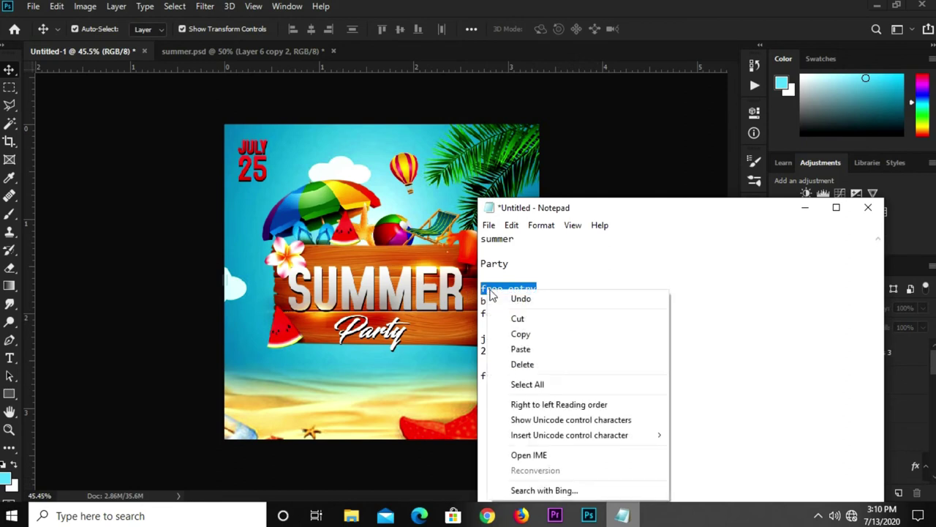
pyautogui.click(549, 334)
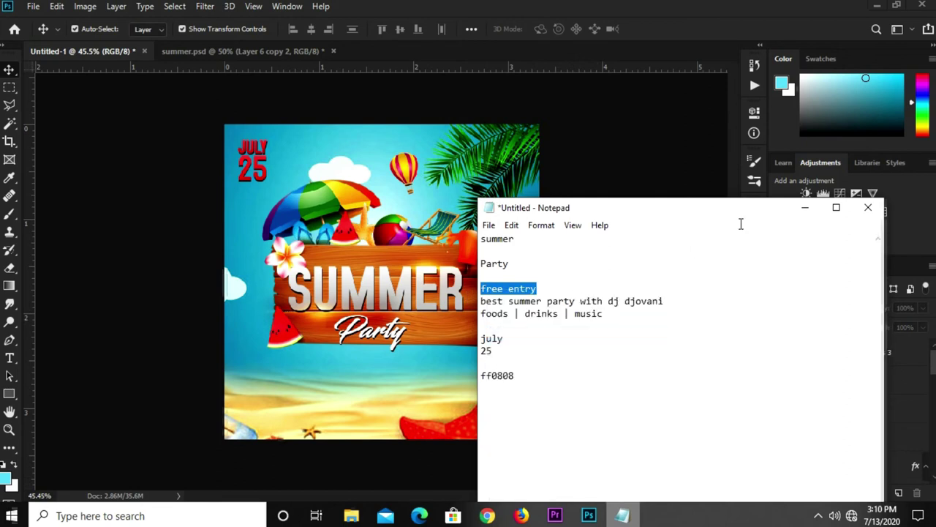
pyautogui.click(804, 207)
pyautogui.scroll(1, 441, 338)
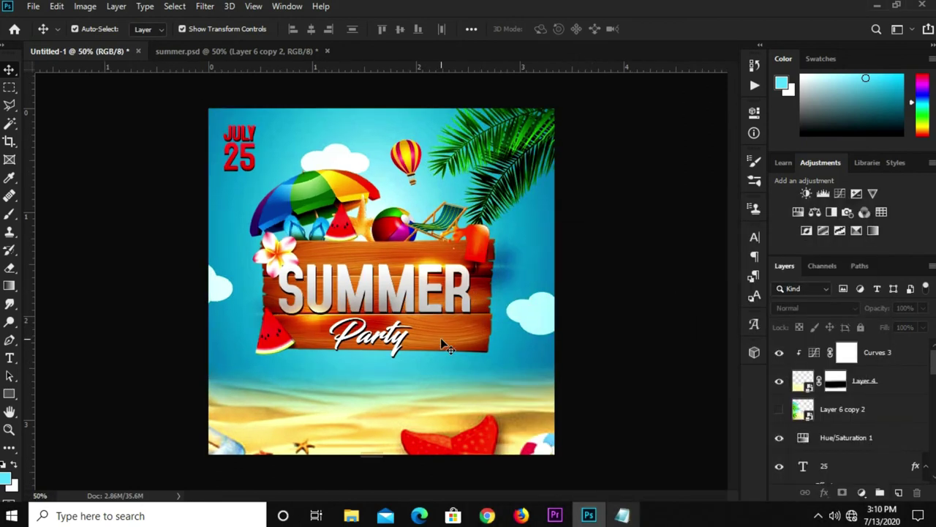
pyautogui.scroll(1, 430, 340)
pyautogui.scroll(-1, 430, 354)
# - Add a black FREE ENTRY text line below the Party sign
pyautogui.click(10, 359)
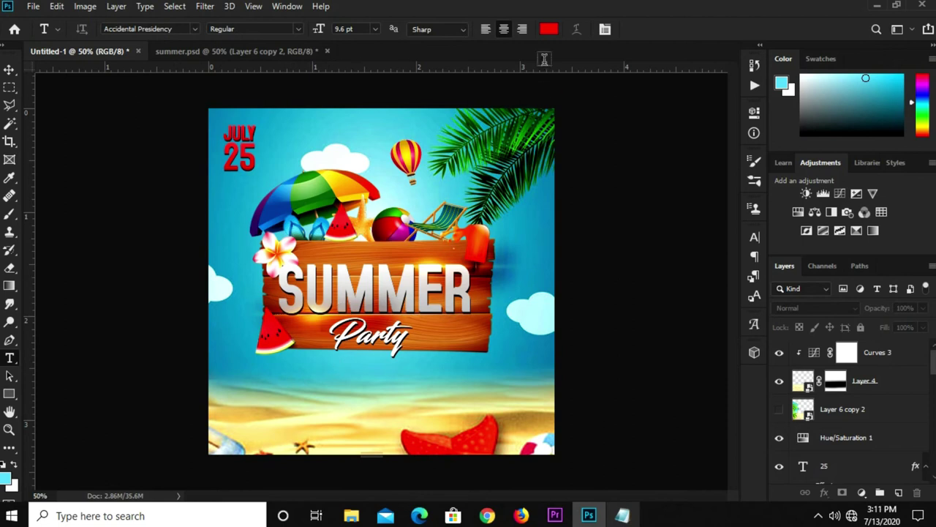
pyautogui.click(549, 30)
pyautogui.moveTo(579, 383); pyautogui.dragTo(629, 446)
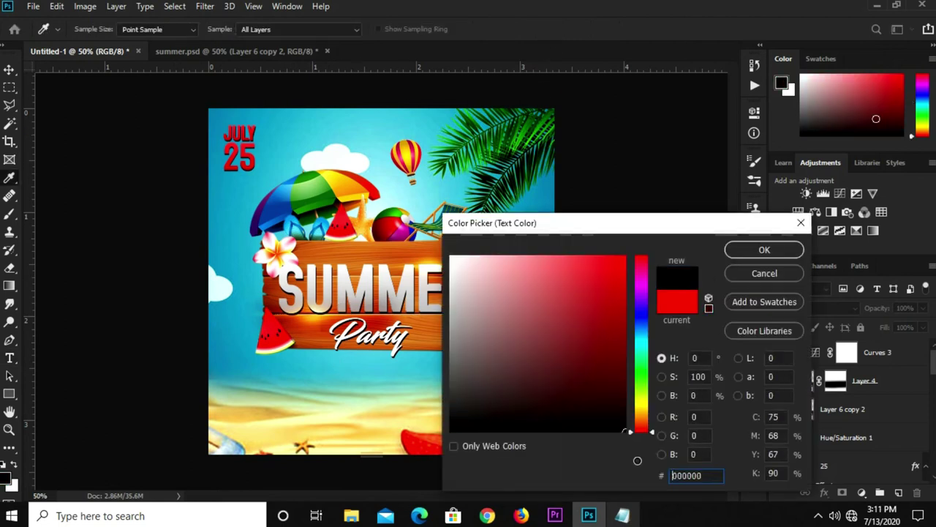
pyautogui.click(733, 250)
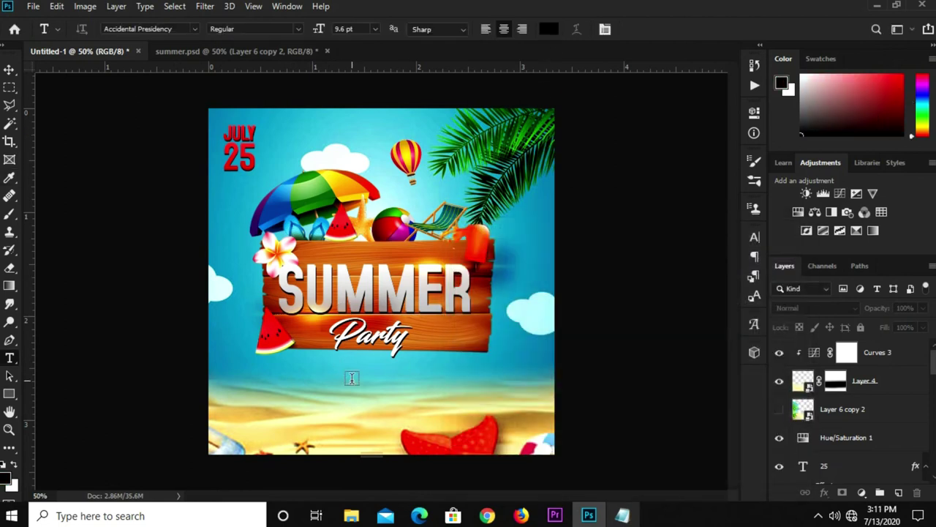
pyautogui.click(352, 378)
pyautogui.write('FREE ENTRY')
pyautogui.click(656, 28)
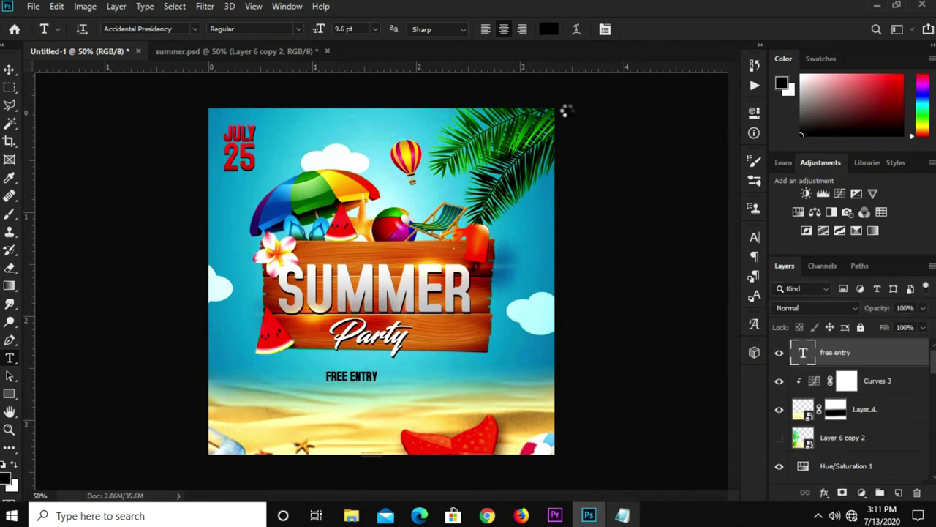
# - Set FREE ENTRY to Raleway Black at 10 pt
pyautogui.click(758, 235)
pyautogui.click(671, 257)
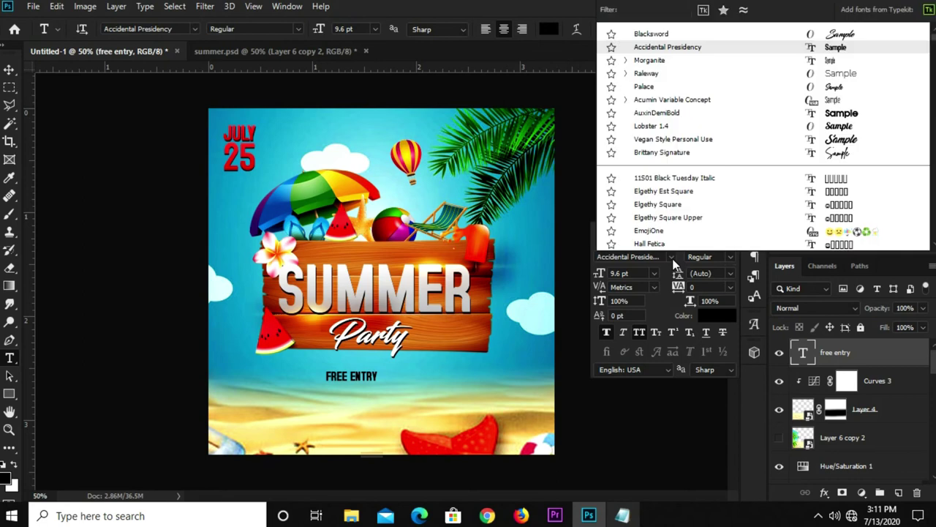
pyautogui.click(655, 86)
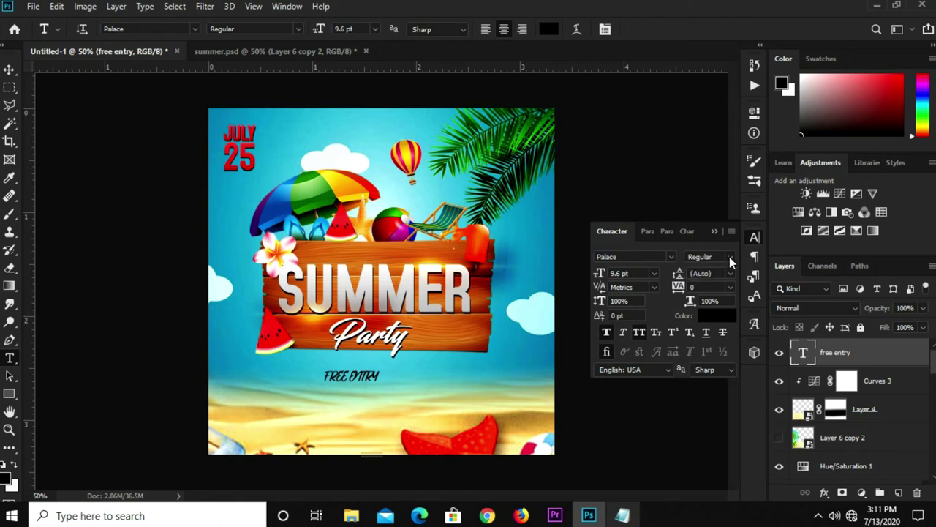
pyautogui.click(671, 257)
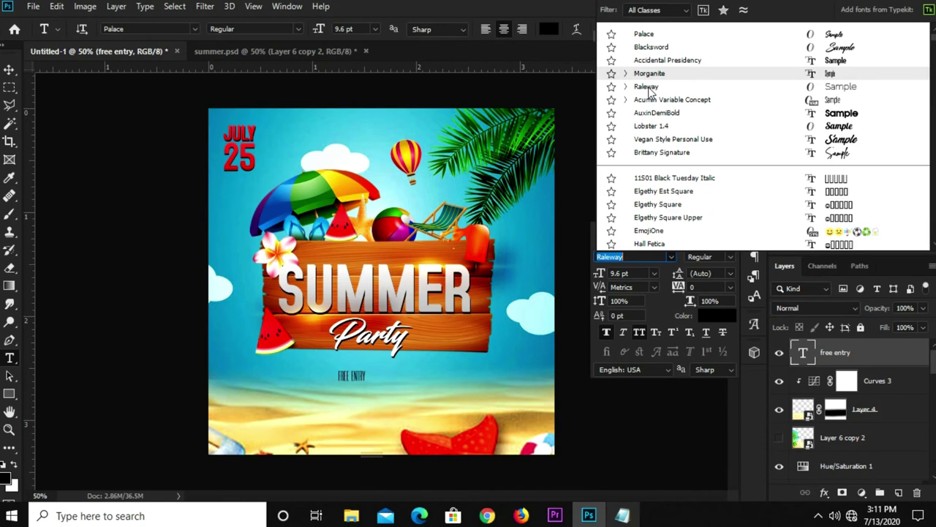
pyautogui.click(648, 88)
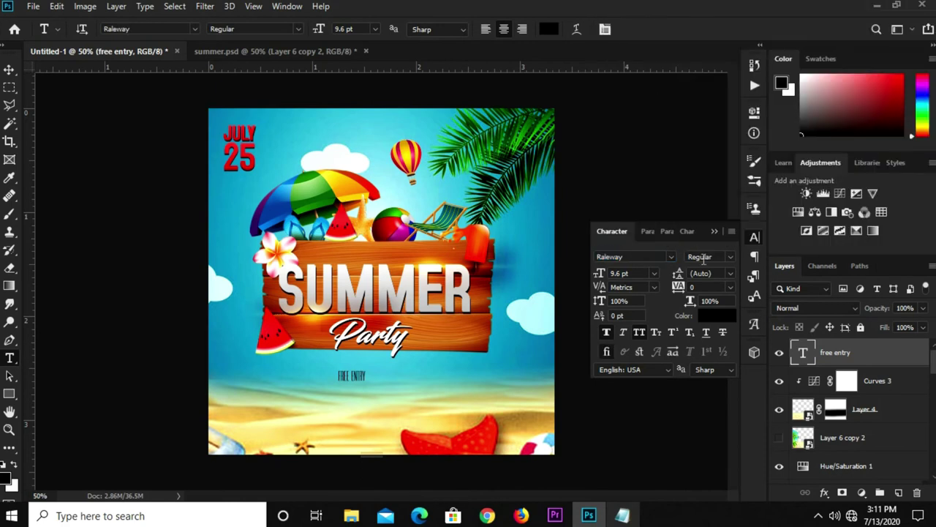
pyautogui.click(731, 258)
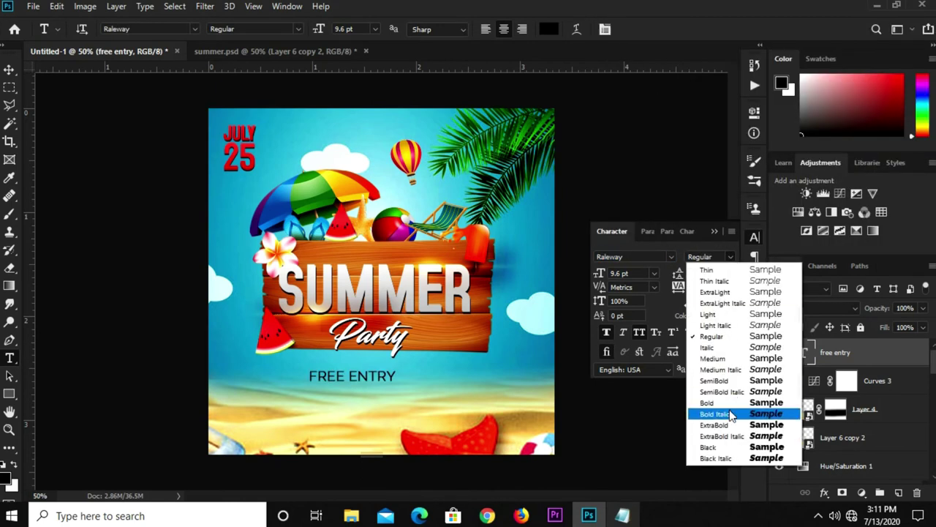
pyautogui.click(730, 447)
pyautogui.write('1')
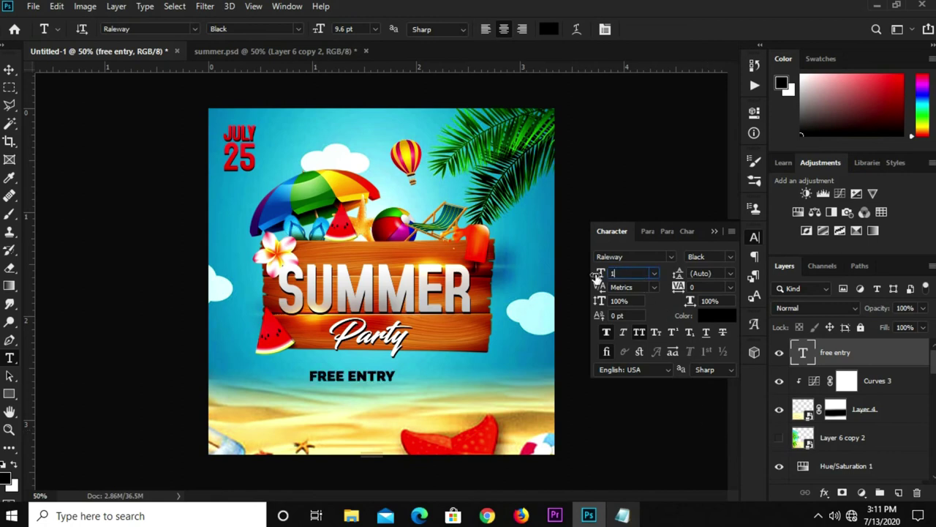
pyautogui.write('0')
pyautogui.press('Return')
pyautogui.click(714, 231)
# - Move FREE ENTRY onto the beach and centre it horizontally on the flyer
pyautogui.press('v')
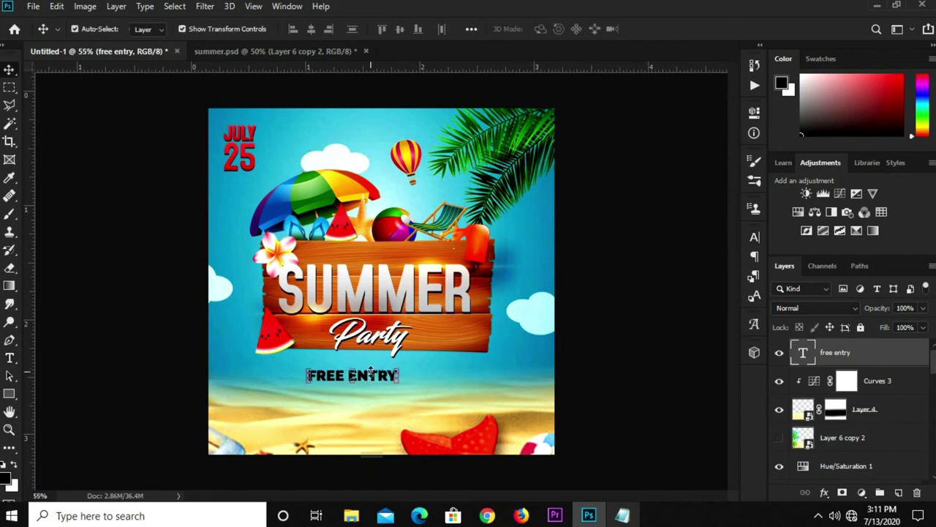
pyautogui.scroll(3, 376, 363)
pyautogui.moveTo(370, 394); pyautogui.dragTo(396, 414)
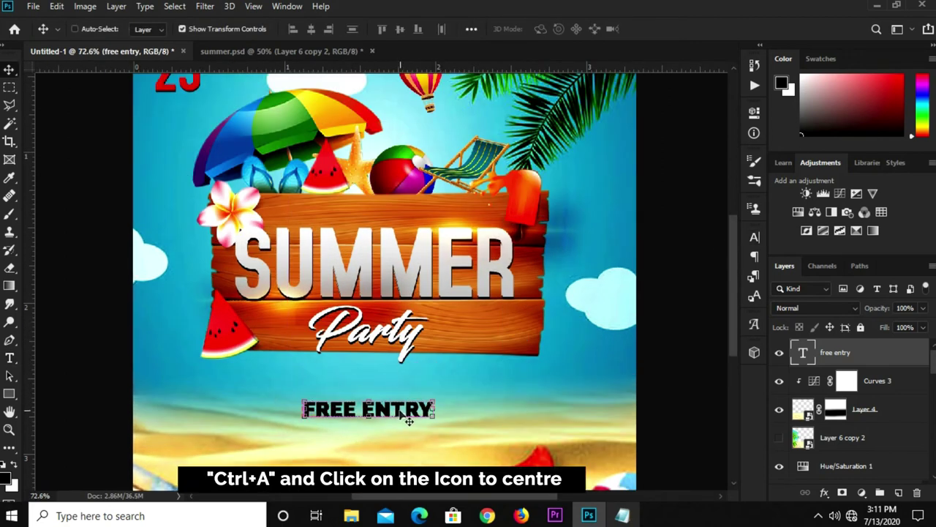
pyautogui.hotkey('ctrl', 'a')
pyautogui.click(310, 30)
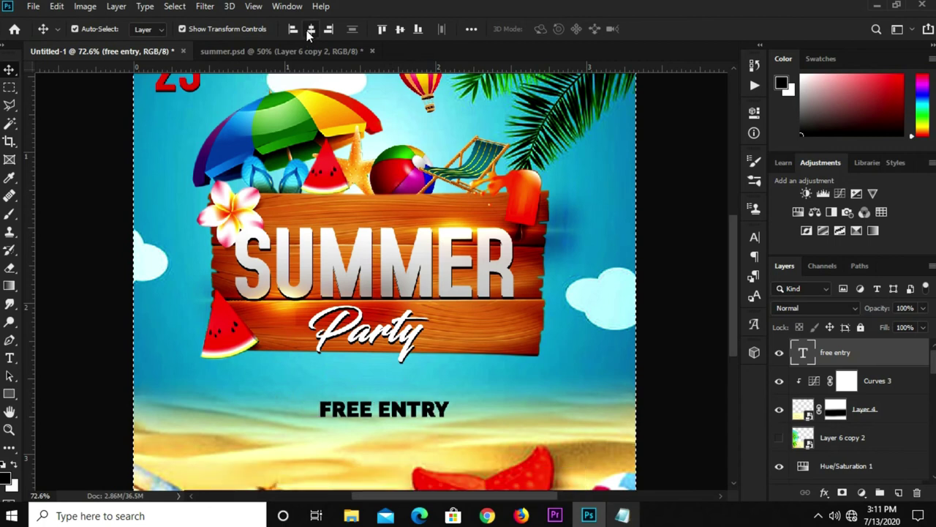
pyautogui.hotkey('ctrl', 'd')
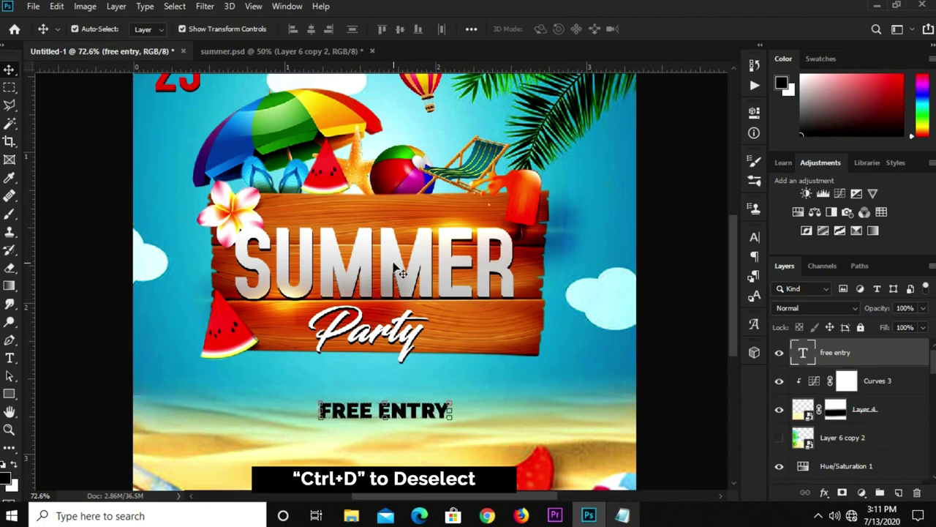
pyautogui.hotkey('ctrl', '-')
pyautogui.scroll(-3, 410, 300)
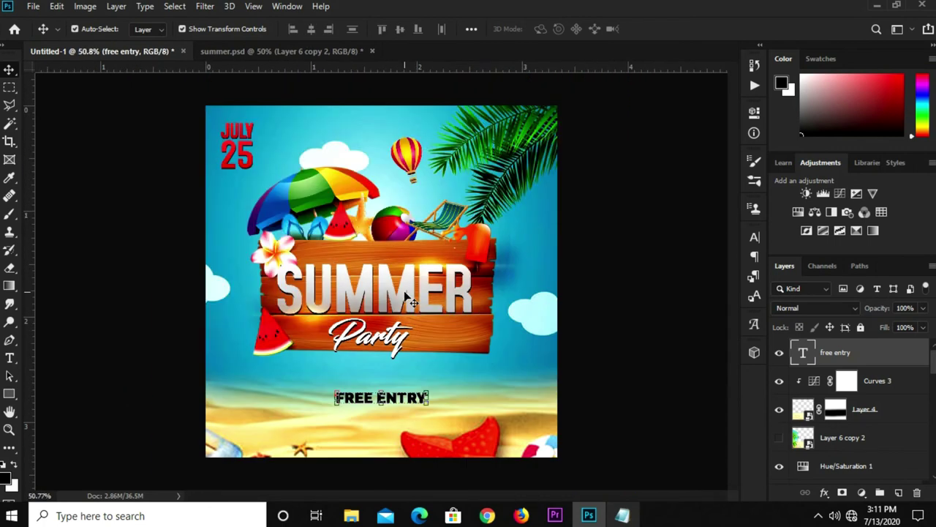
pyautogui.scroll(1, 411, 302)
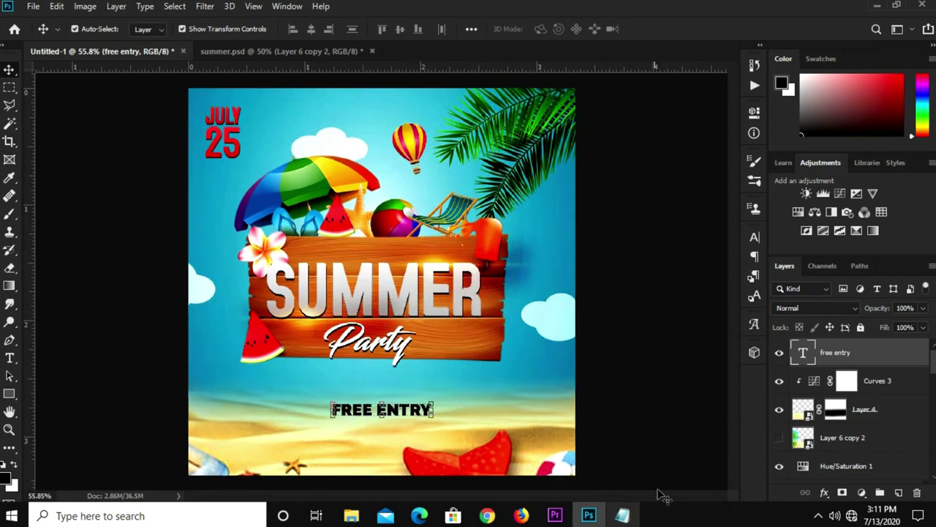
# - Copy the BEST SUMMER PARTY WITH DJ DJOVANI line from the notes
pyautogui.click(623, 516)
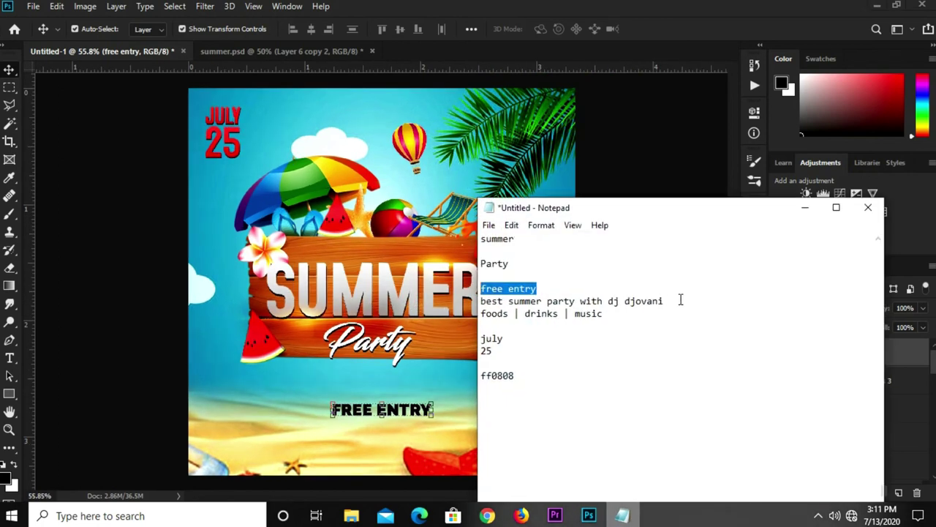
pyautogui.moveTo(681, 300); pyautogui.dragTo(485, 301)
pyautogui.rightClick(510, 300)
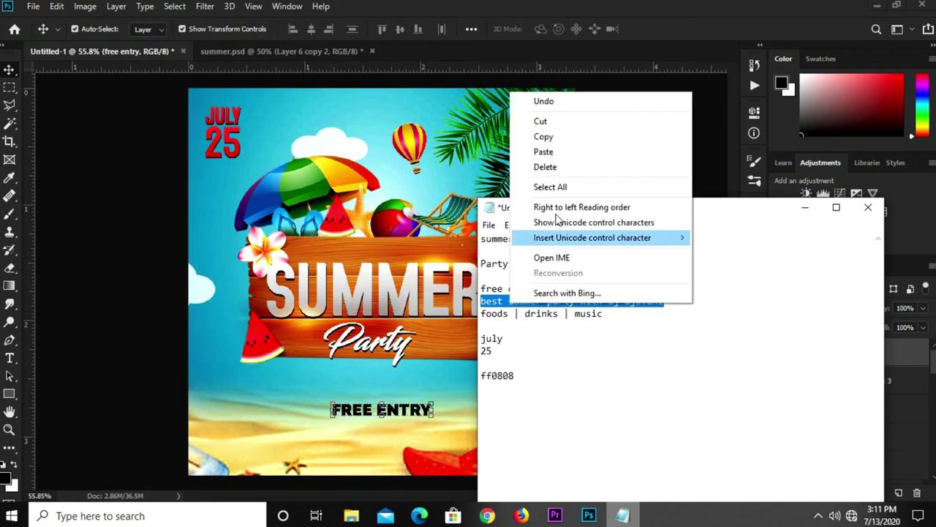
pyautogui.click(662, 137)
pyautogui.click(805, 208)
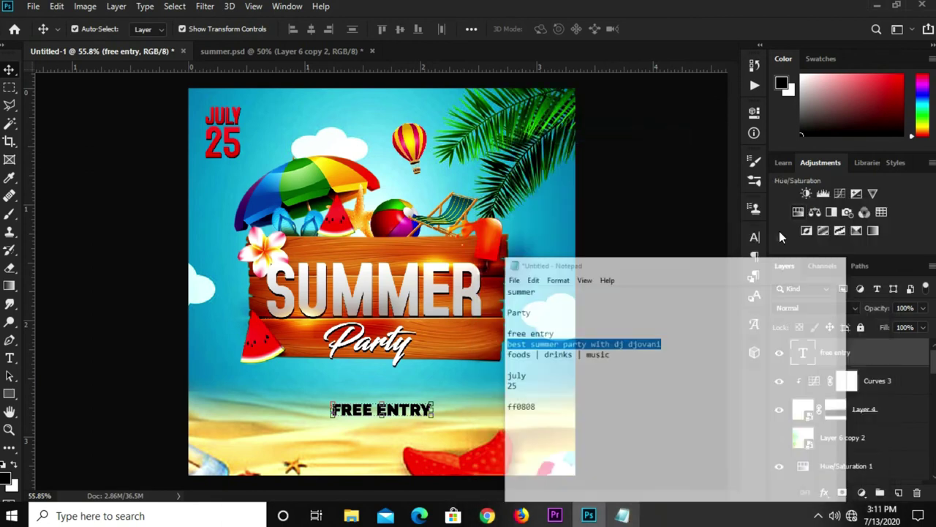
# - Duplicate the red 25 text below the sign and delete the Hue/Saturation 1 adjustment
pyautogui.click(243, 159)
pyautogui.moveTo(236, 142)
pyautogui.mouseDown()
pyautogui.moveTo(360, 449)
pyautogui.moveTo(285, 384)
pyautogui.mouseUp()
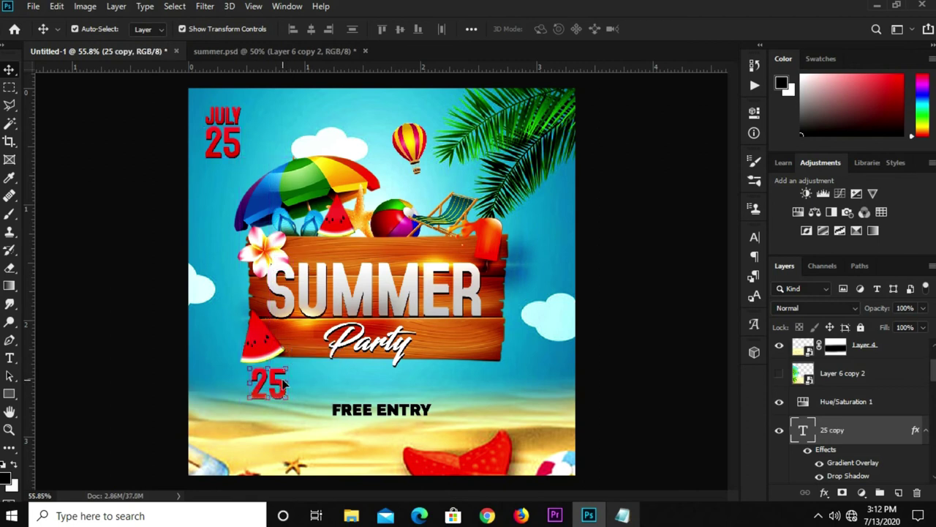
pyautogui.click(867, 406)
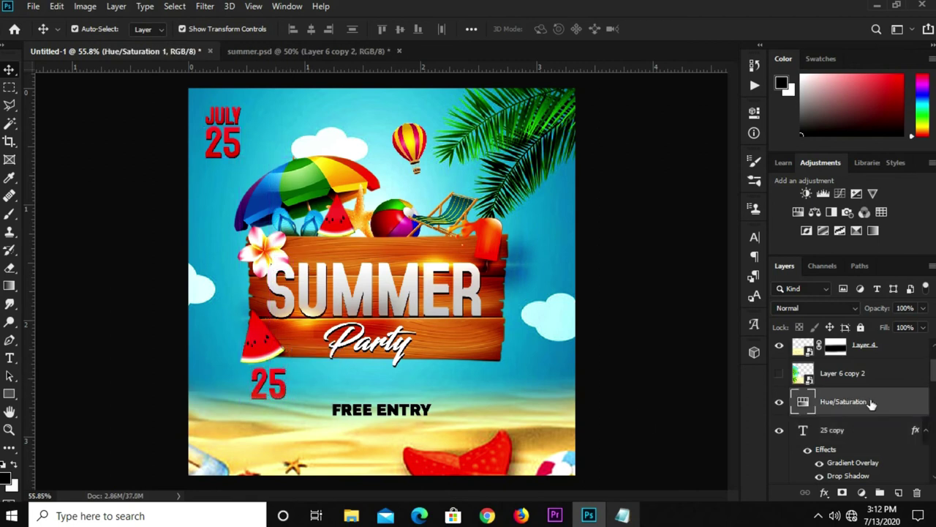
pyautogui.click(917, 493)
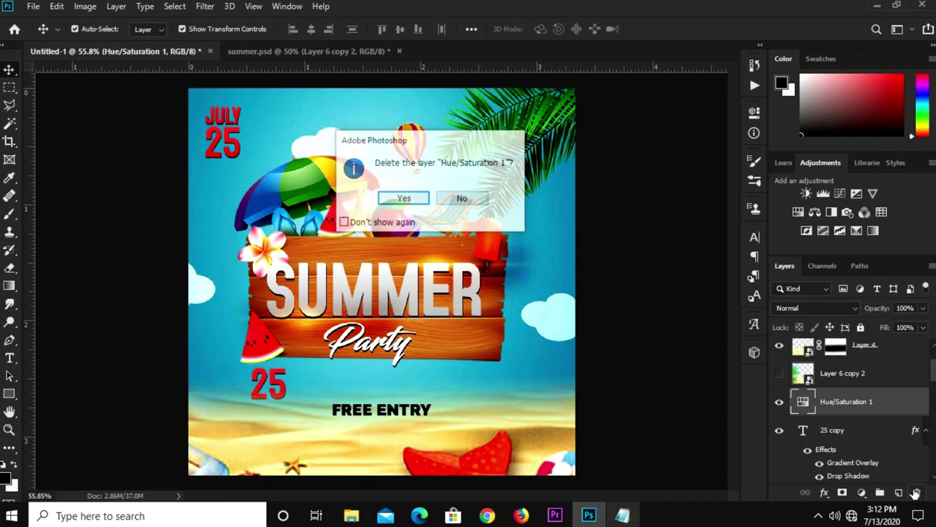
pyautogui.click(403, 203)
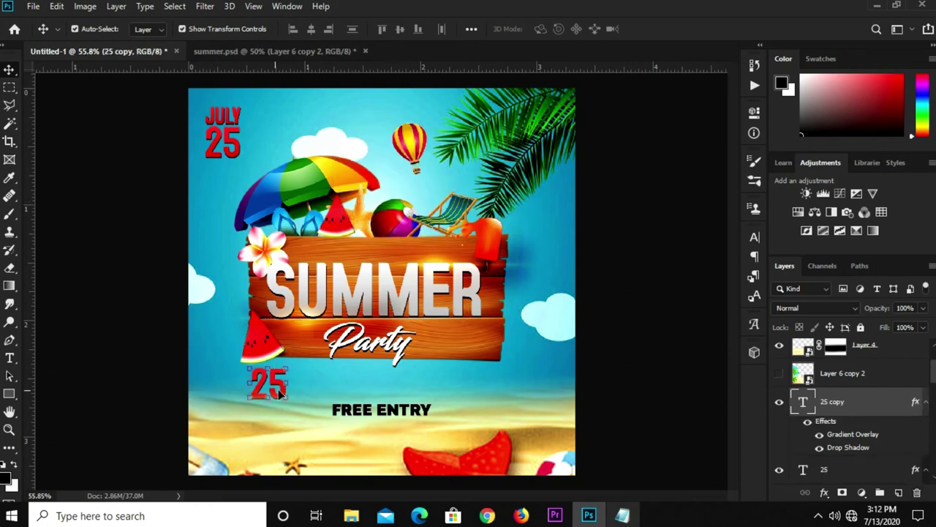
# - Move the 25 copy layer to the top of the stack and clear its effects
pyautogui.moveTo(843, 406); pyautogui.dragTo(836, 324)
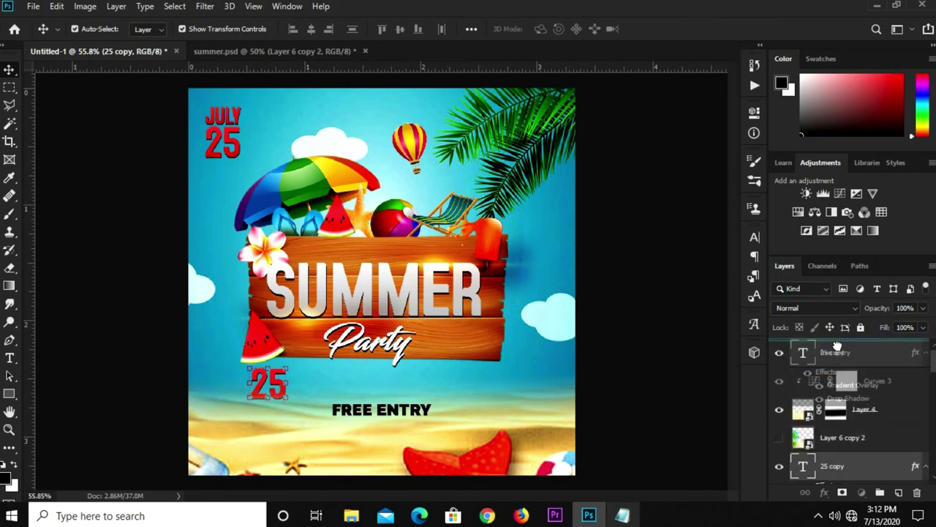
pyautogui.moveTo(836, 324); pyautogui.dragTo(838, 342)
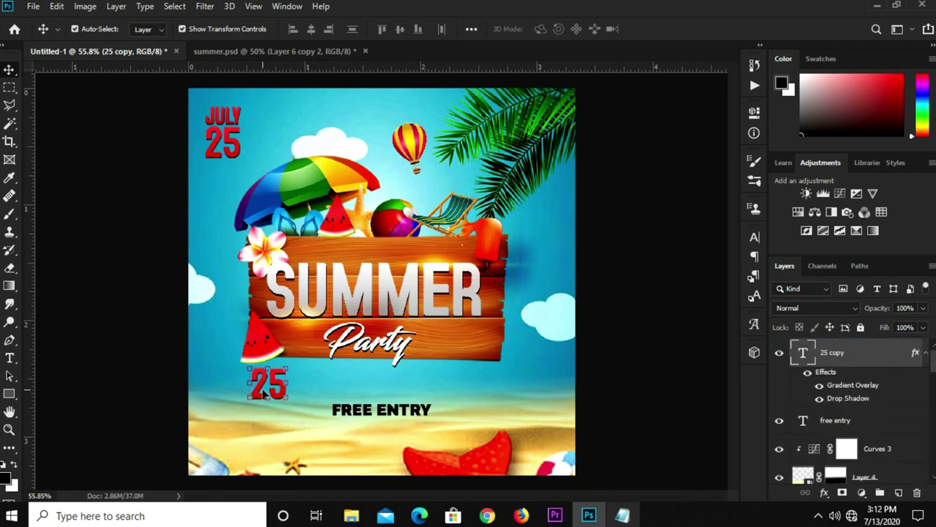
pyautogui.rightClick(853, 356)
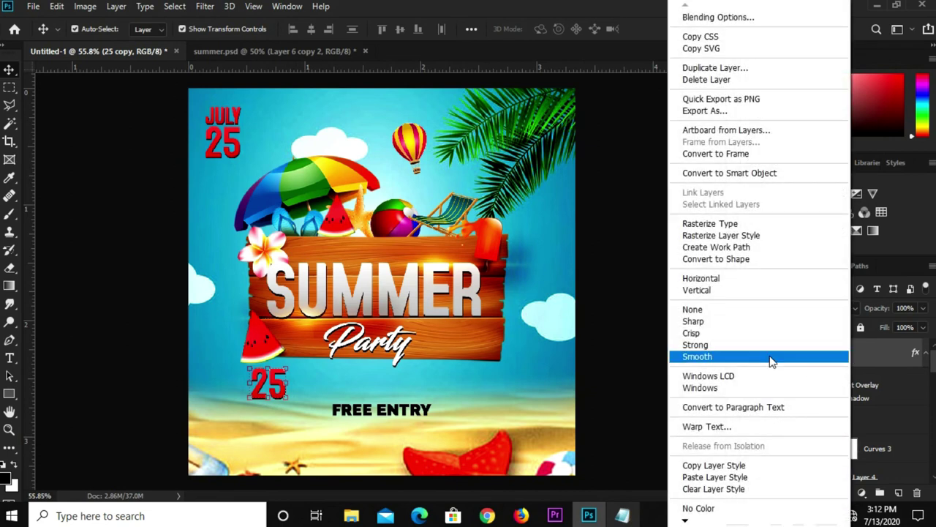
pyautogui.click(721, 489)
# - Replace the duplicated 25 text with the pasted DJ party line
pyautogui.click(9, 358)
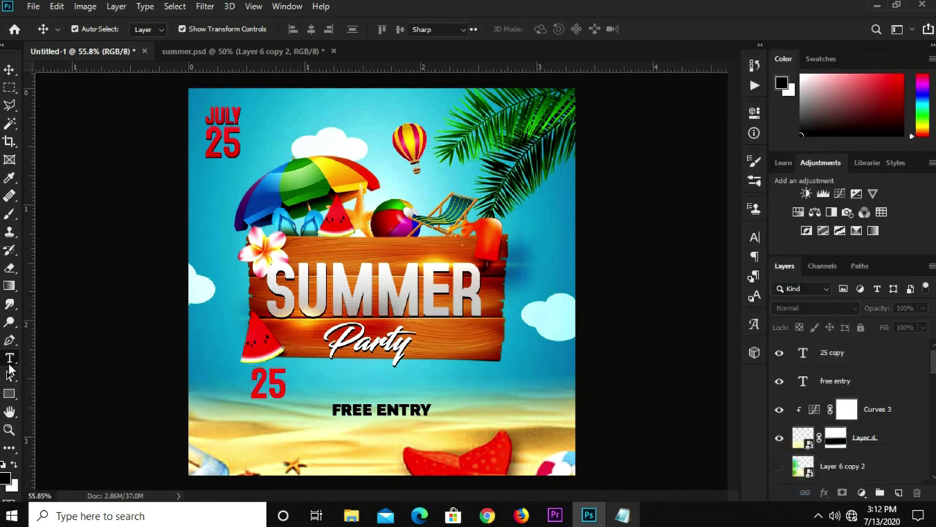
pyautogui.click(268, 387)
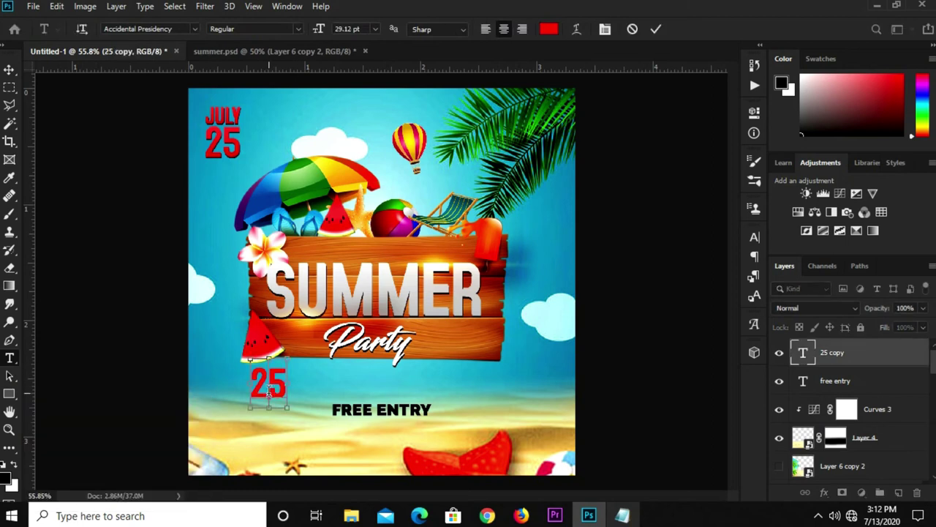
pyautogui.doubleClick(269, 392)
pyautogui.hotkey('ctrl', 'v')
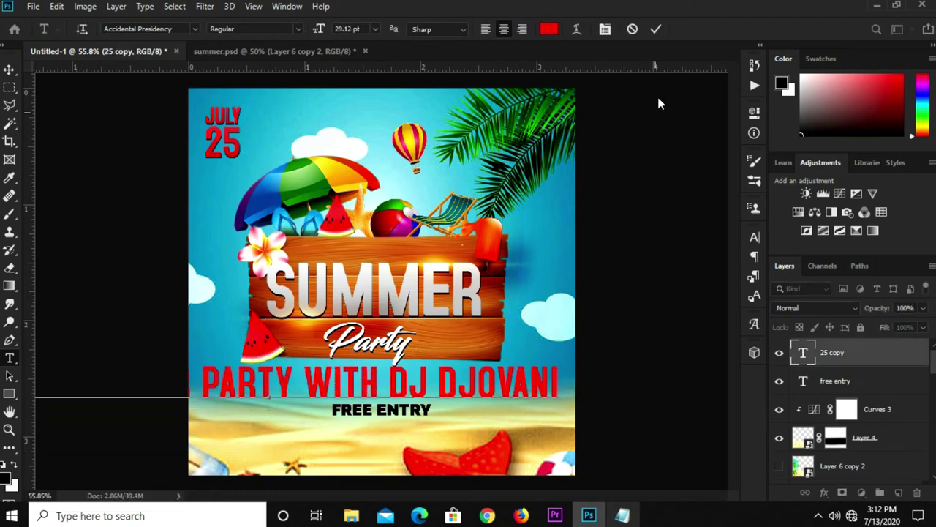
pyautogui.click(657, 32)
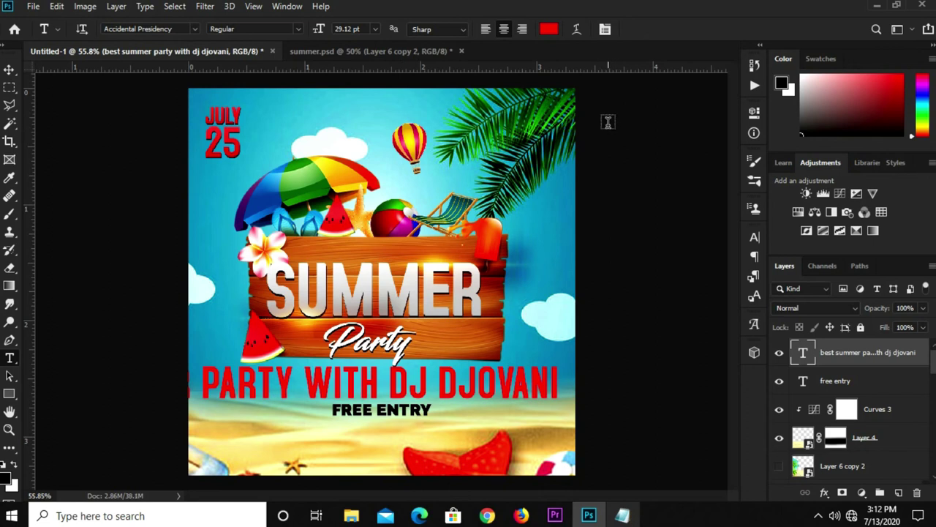
# - Make the line black (#000000) and shrink it onto the beach under FREE ENTRY
pyautogui.click(549, 28)
pyautogui.write('000000')
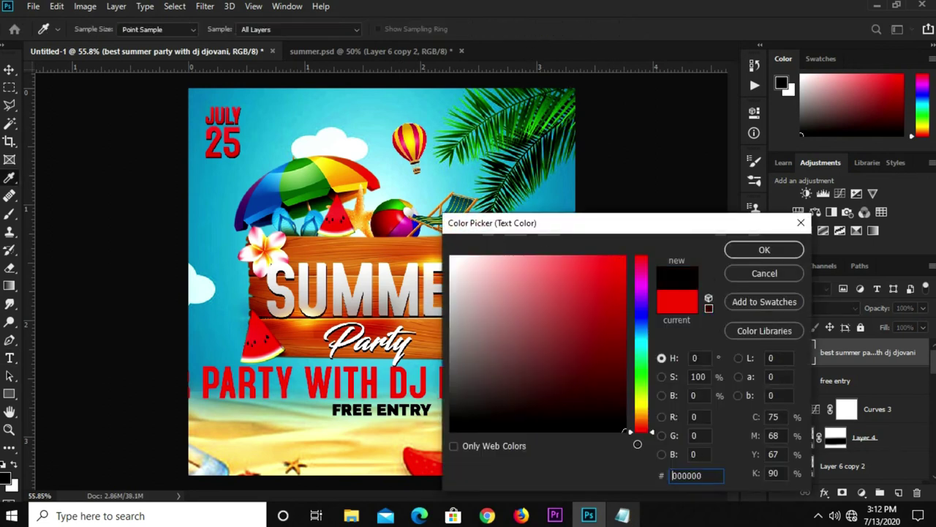
pyautogui.click(735, 251)
pyautogui.press('v')
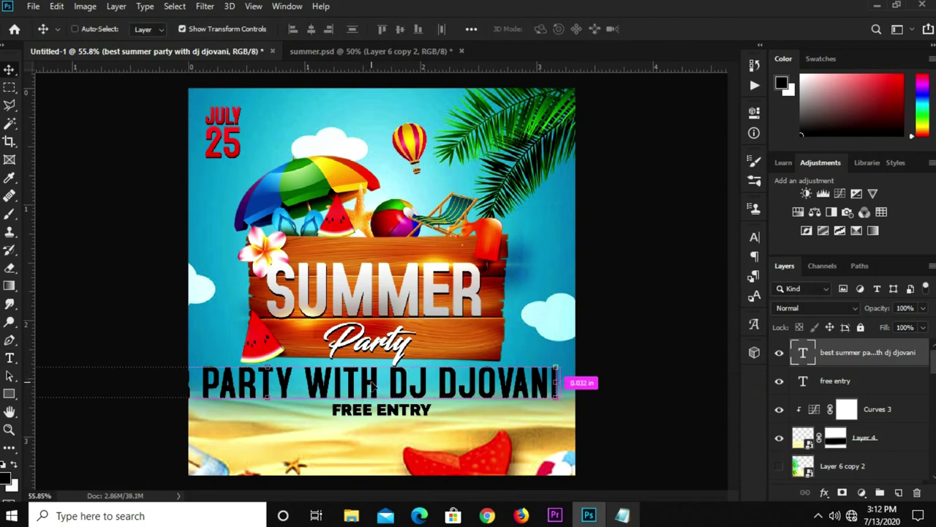
pyautogui.hotkey('ctrl', 't')
pyautogui.moveTo(262, 353)
pyautogui.mouseDown()
pyautogui.moveTo(289, 392)
pyautogui.moveTo(405, 435)
pyautogui.mouseUp()
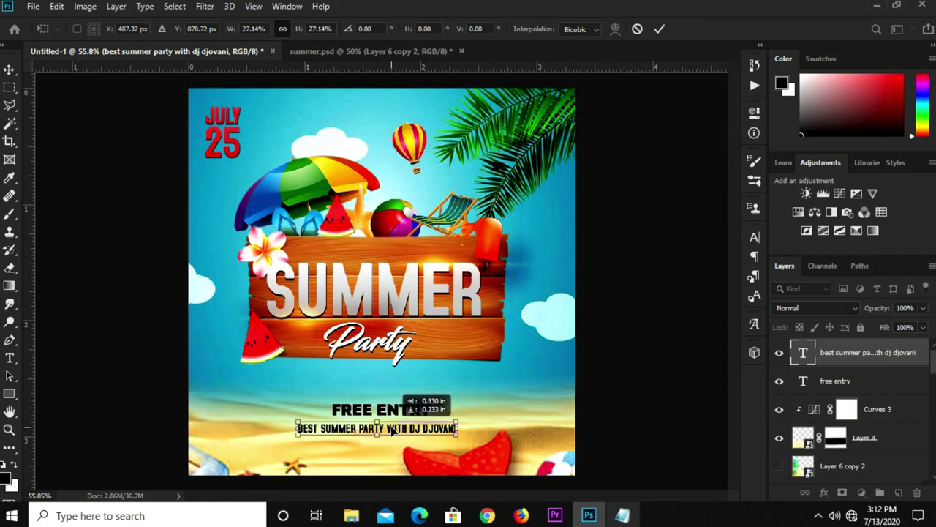
pyautogui.press('Return')
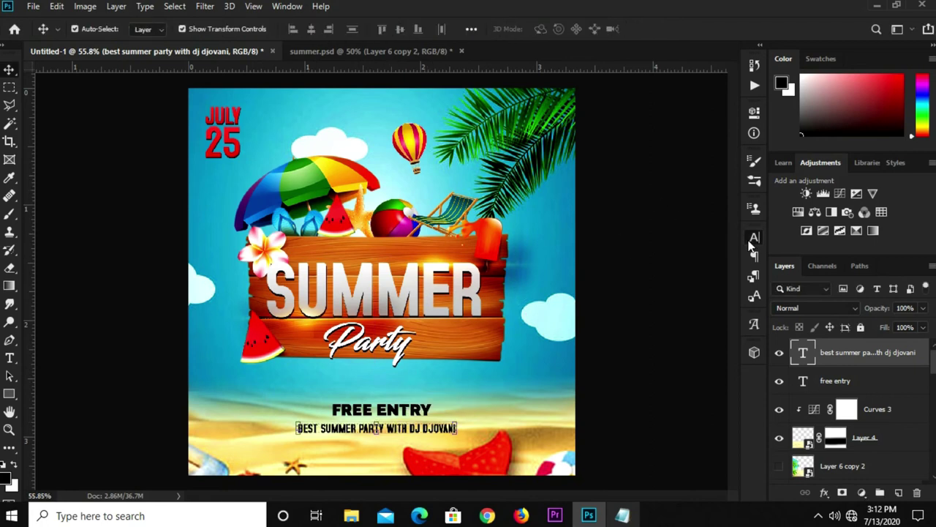
# - Set the DJ party line to 12 pt and reselect the FREE ENTRY and BEST SUMMER layers
pyautogui.click(754, 238)
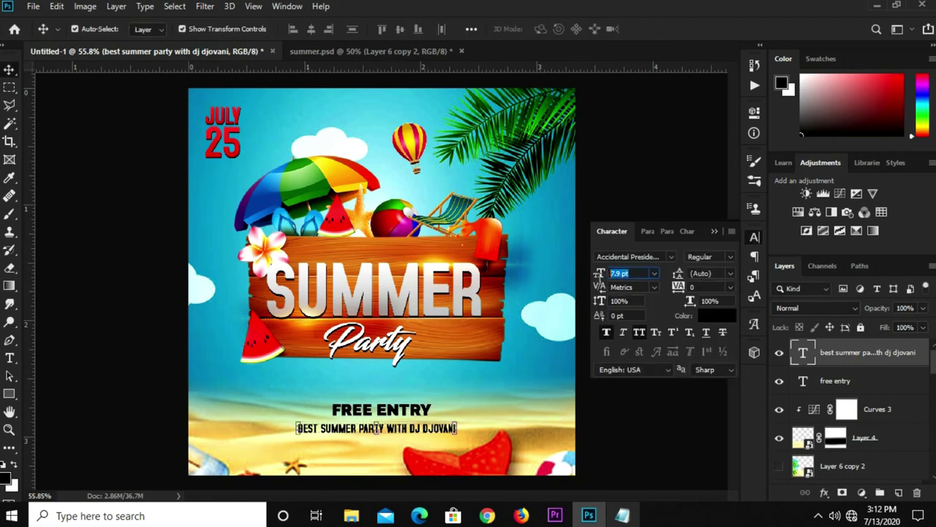
pyautogui.write('2')
pyautogui.press('Return')
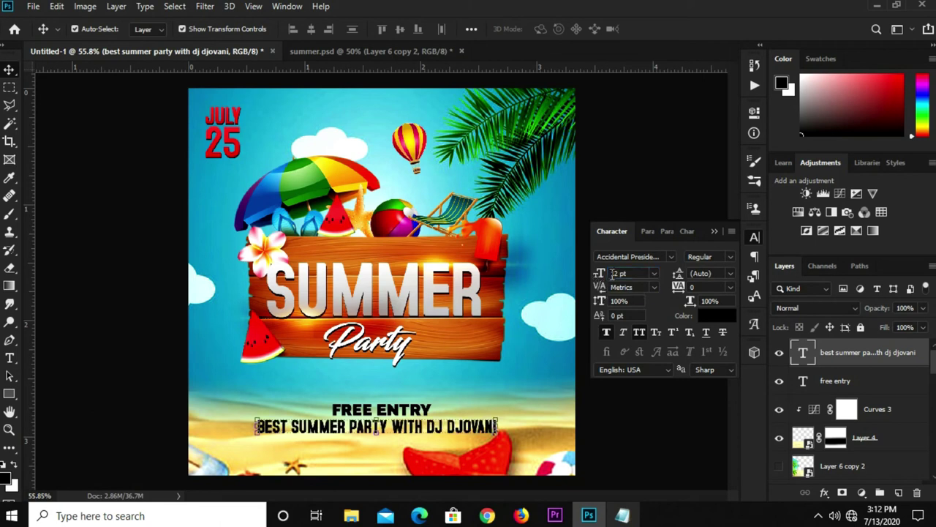
pyautogui.click(714, 231)
pyautogui.click(656, 339)
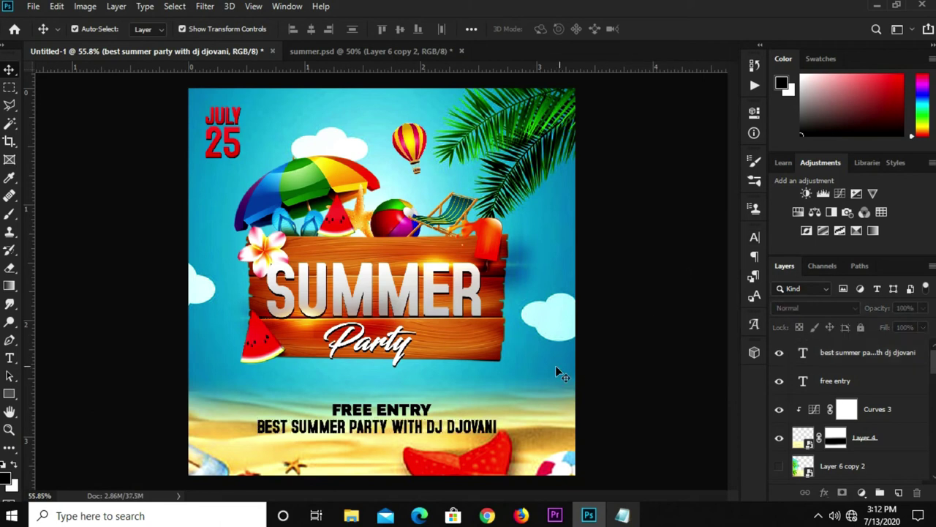
pyautogui.scroll(2, 430, 418)
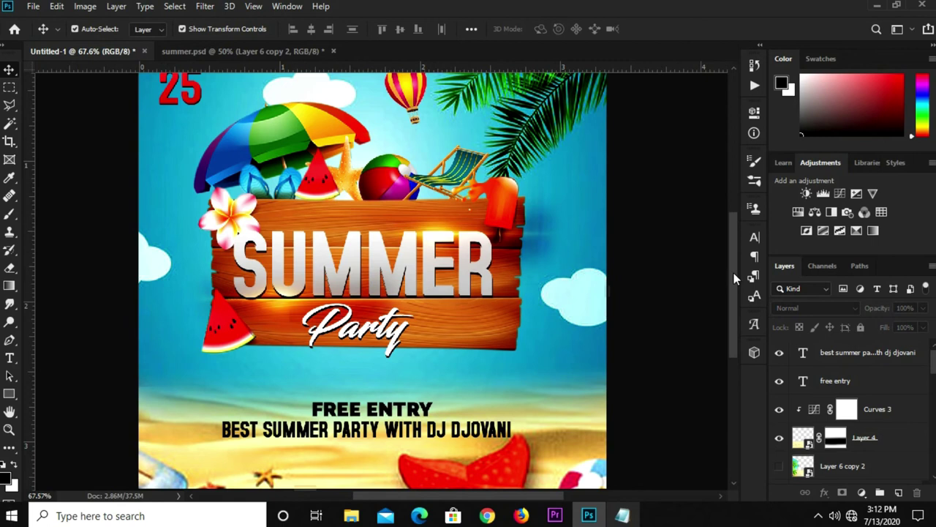
pyautogui.moveTo(733, 273); pyautogui.dragTo(733, 321)
pyautogui.click(334, 270)
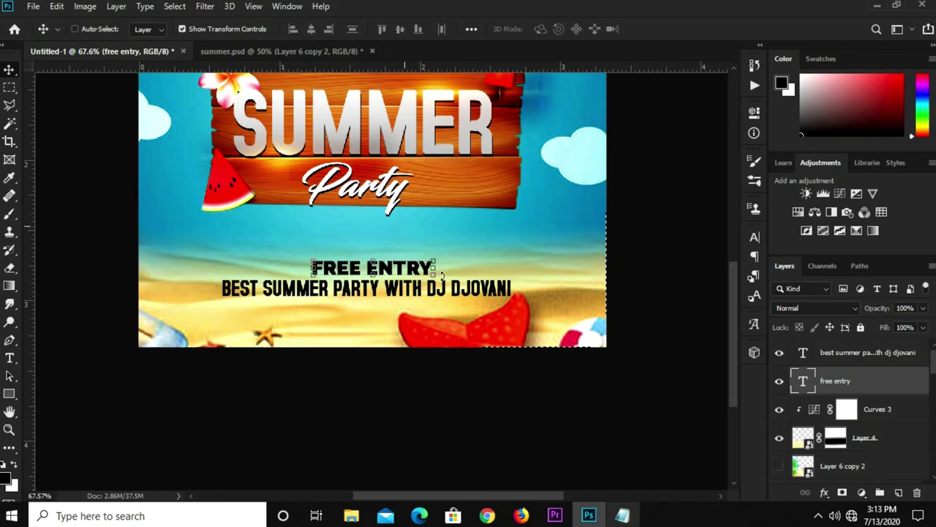
pyautogui.keyDown('ctrl'); pyautogui.click(451, 294); pyautogui.keyUp('ctrl')
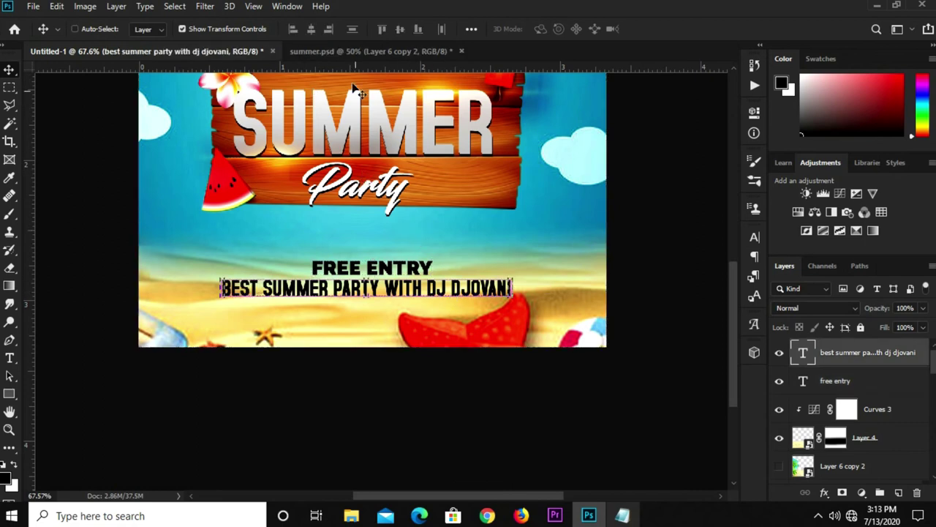
# - Draw a black-filled rectangle, about 627×50 px, beneath the BEST SUMMER line
pyautogui.click(317, 30)
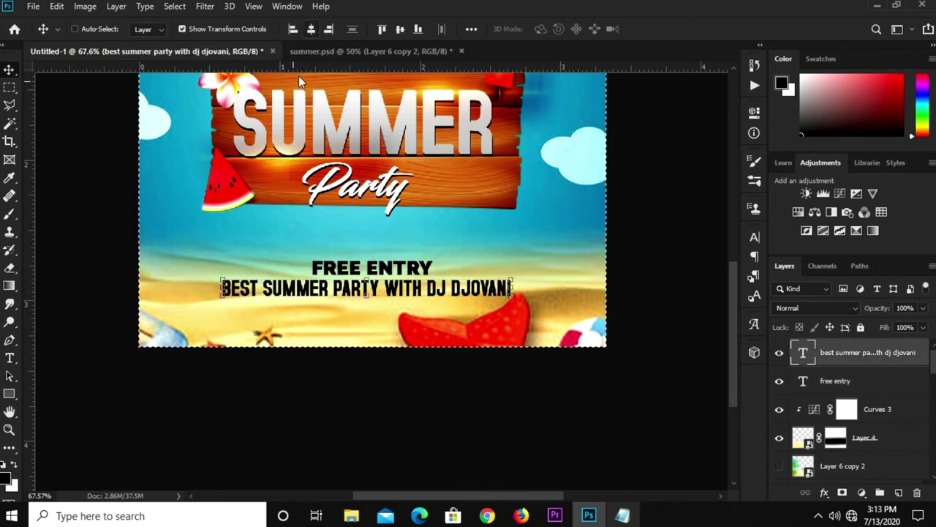
pyautogui.hotkey('ctrl', 'd')
pyautogui.rightClick(15, 395)
pyautogui.click(66, 395)
pyautogui.click(149, 29)
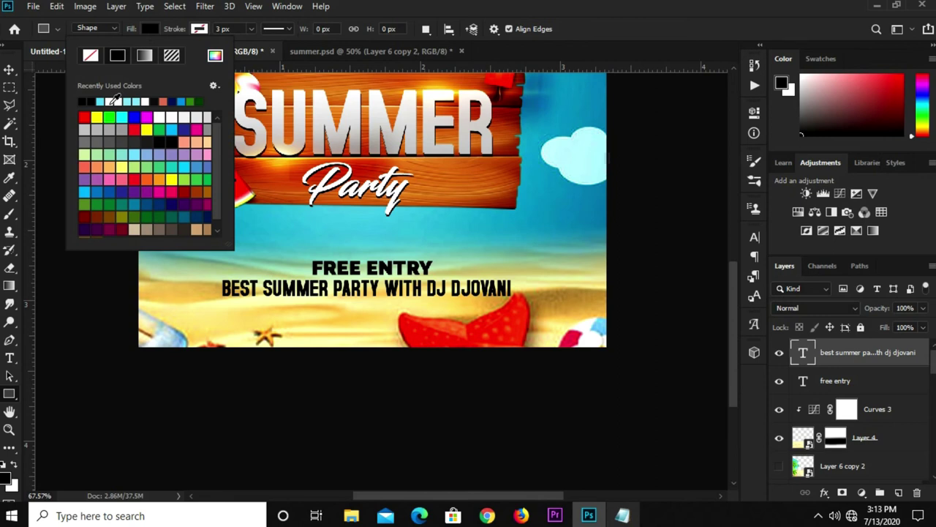
pyautogui.click(524, 55)
pyautogui.moveTo(221, 298)
pyautogui.mouseDown()
pyautogui.moveTo(515, 311)
pyautogui.moveTo(515, 320)
pyautogui.mouseUp()
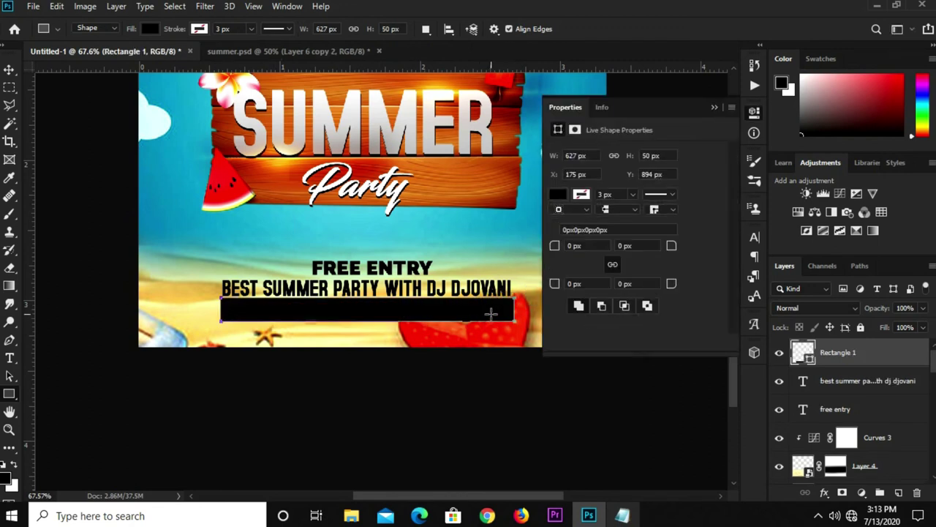
pyautogui.press('v')
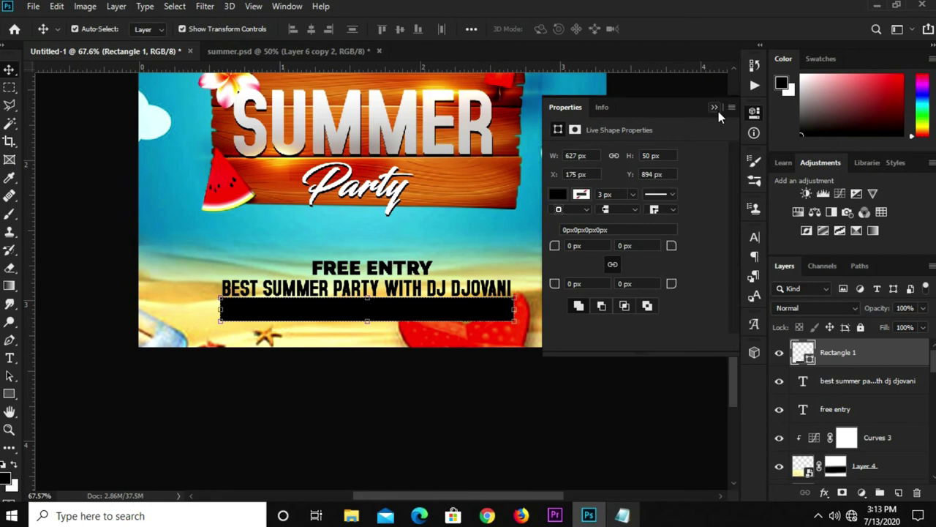
pyautogui.click(714, 108)
pyautogui.click(648, 215)
# - Copy the 'foods | drinks | music' line from Notepad and minimize the notes
pyautogui.hotkey('ctrl', '0')
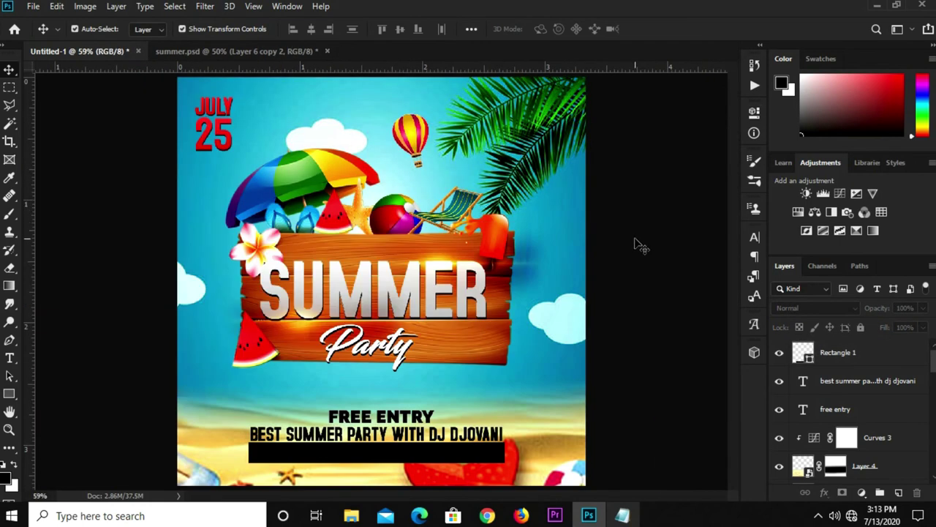
pyautogui.click(622, 516)
pyautogui.moveTo(604, 314); pyautogui.dragTo(485, 314)
pyautogui.rightClick(502, 321)
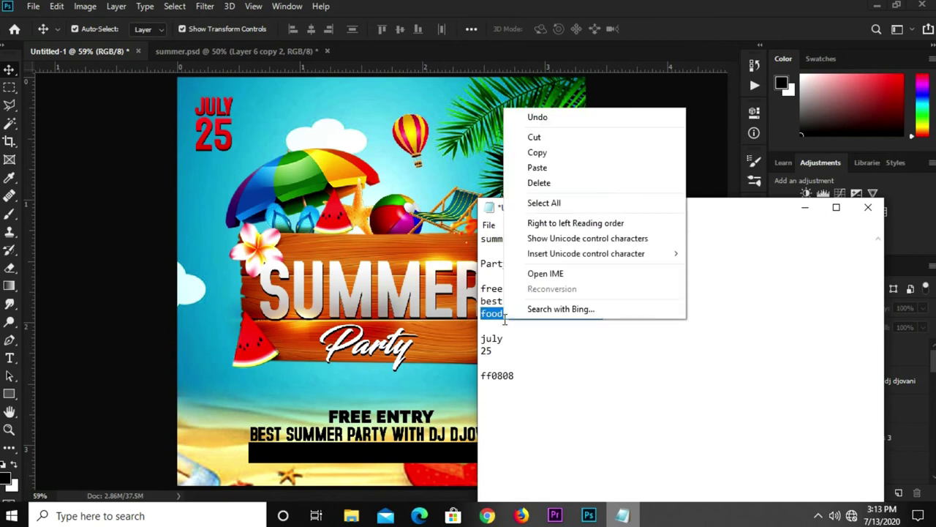
pyautogui.click(545, 155)
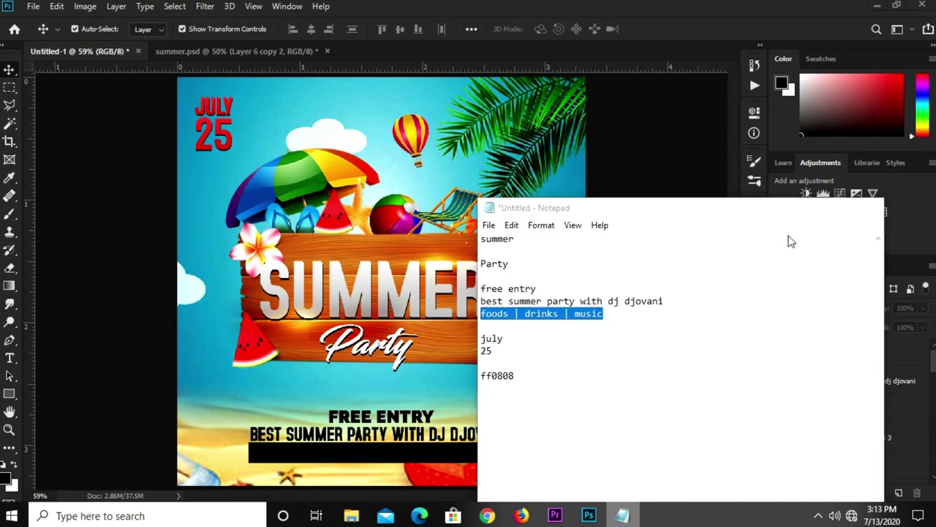
pyautogui.click(804, 208)
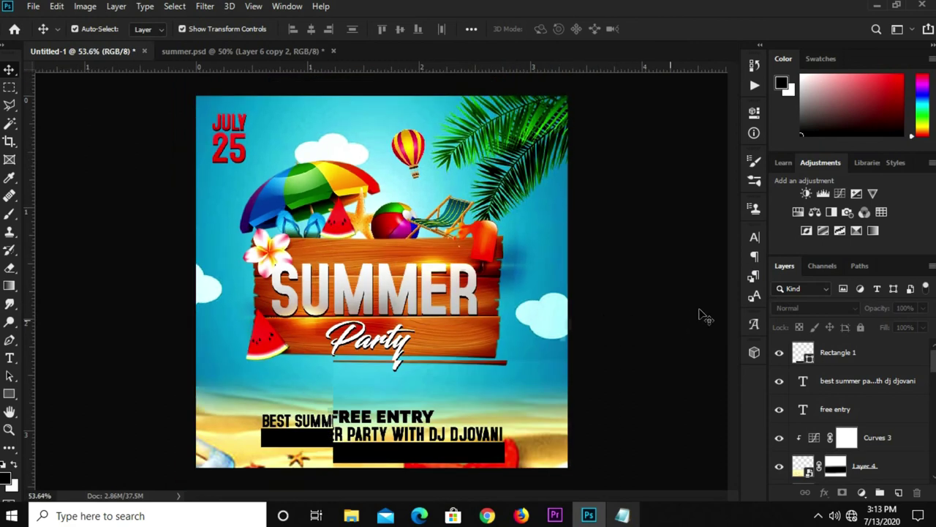
# - Duplicate FREE ENTRY onto the black bar and stack the copy above the bar layer
pyautogui.scroll(2, 394, 437)
pyautogui.click(400, 416)
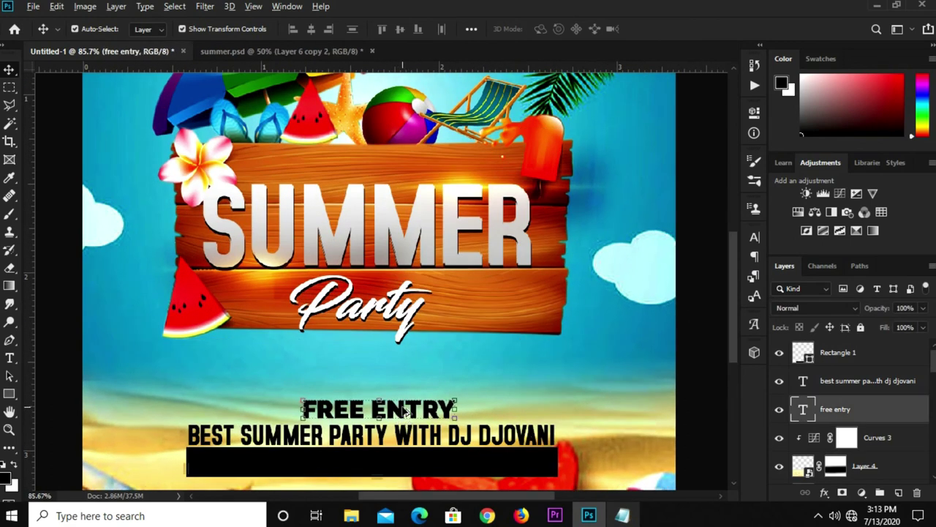
pyautogui.press('t')
pyautogui.press('Return')
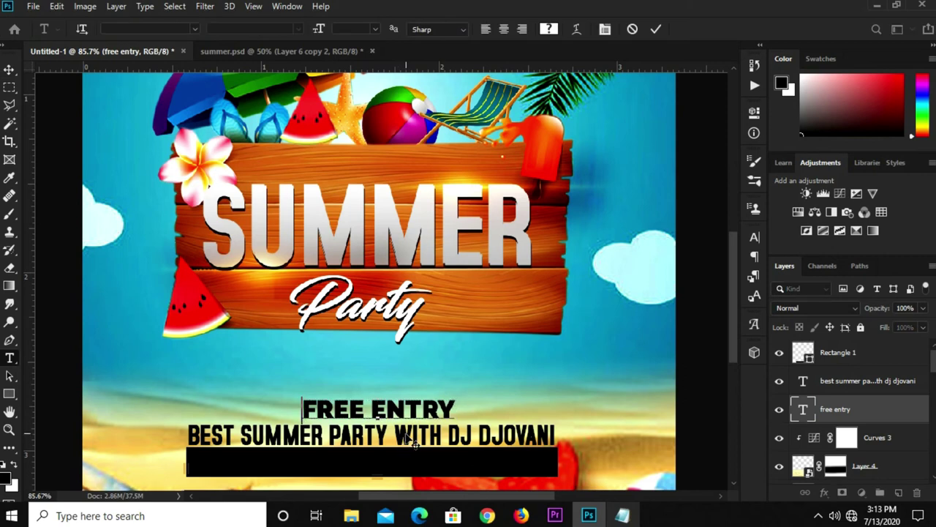
pyautogui.click(654, 29)
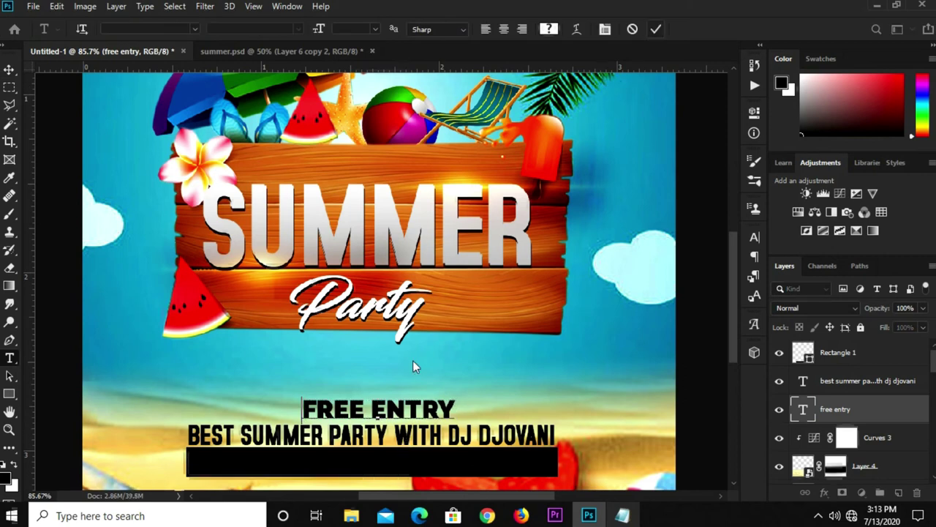
pyautogui.press('v')
pyautogui.keyDown('alt'); pyautogui.moveTo(399, 412); pyautogui.dragTo(404, 466); pyautogui.keyUp('alt')
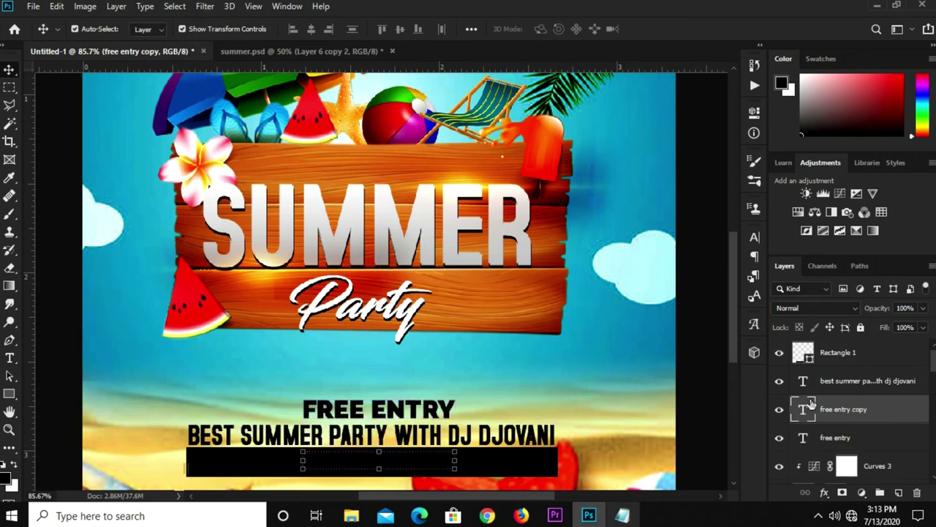
pyautogui.moveTo(860, 415); pyautogui.dragTo(849, 350)
# - Make the FREE ENTRY copy's text colour white (#ffffff)
pyautogui.click(755, 237)
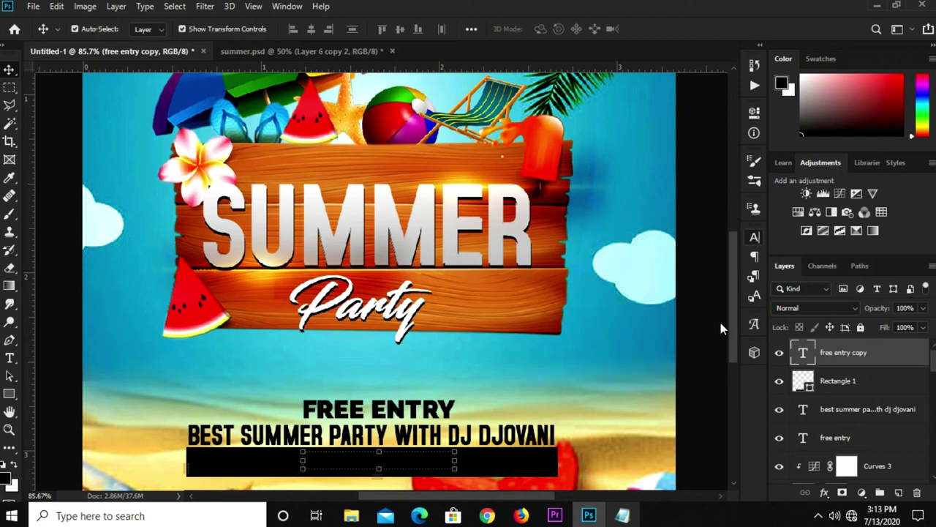
pyautogui.click(713, 315)
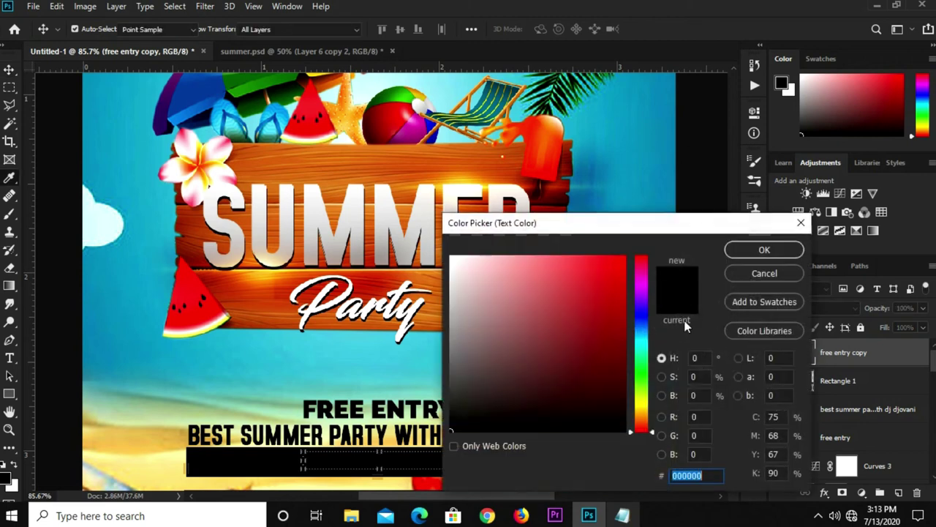
pyautogui.write('ffffff')
pyautogui.click(743, 249)
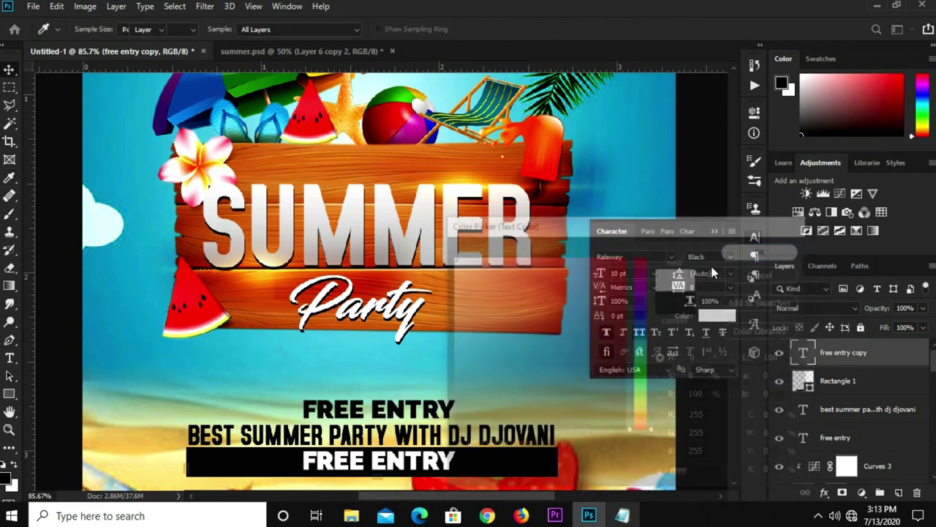
pyautogui.press('v')
pyautogui.click(715, 237)
pyautogui.scroll(-2, 595, 298)
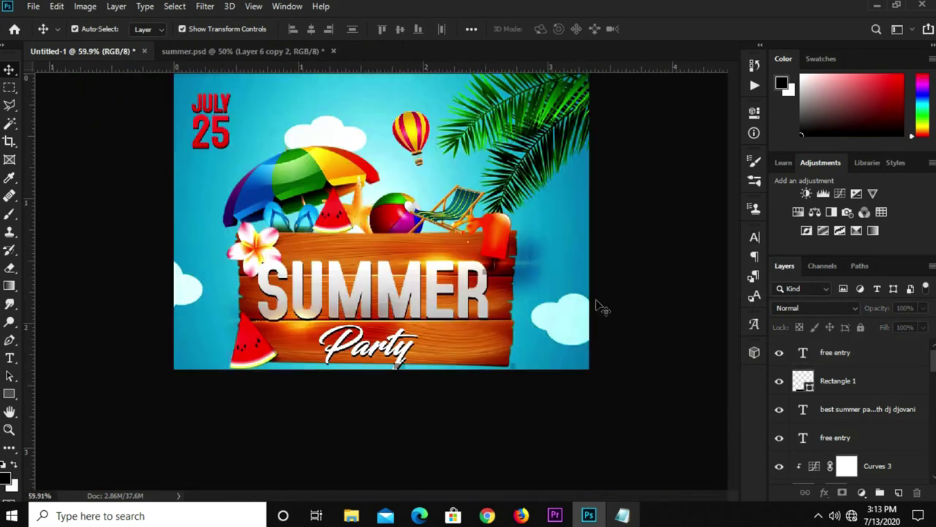
pyautogui.scroll(1, 371, 452)
pyautogui.scroll(1, 371, 454)
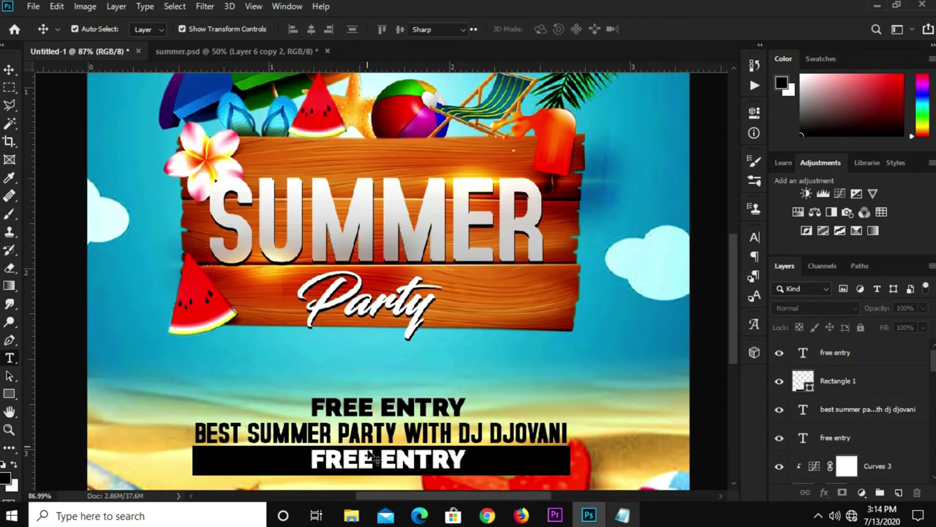
# - Replace the white copy's text with the pasted FOODS | DRINKS | MUSIC line
pyautogui.press('t')
pyautogui.click(361, 459)
pyautogui.click(361, 459)
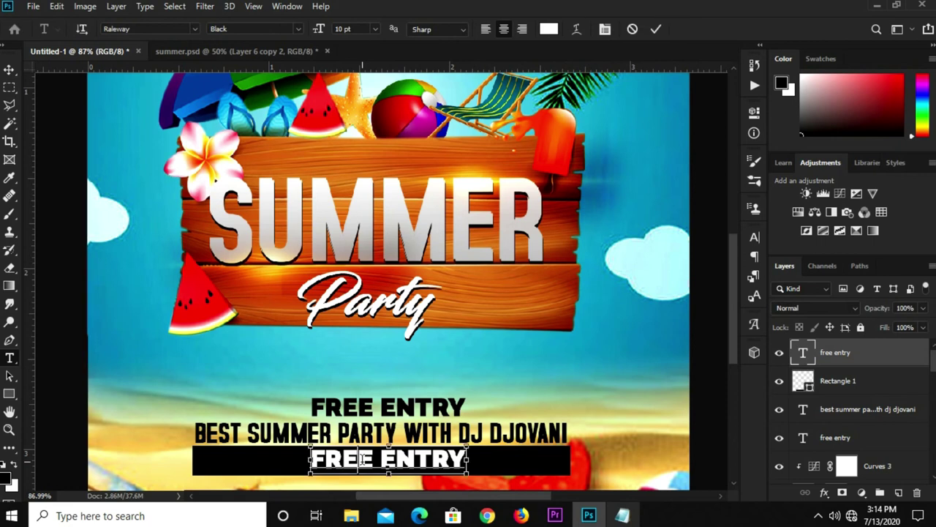
pyautogui.hotkey('ctrl', 'a')
pyautogui.hotkey('ctrl', 'v')
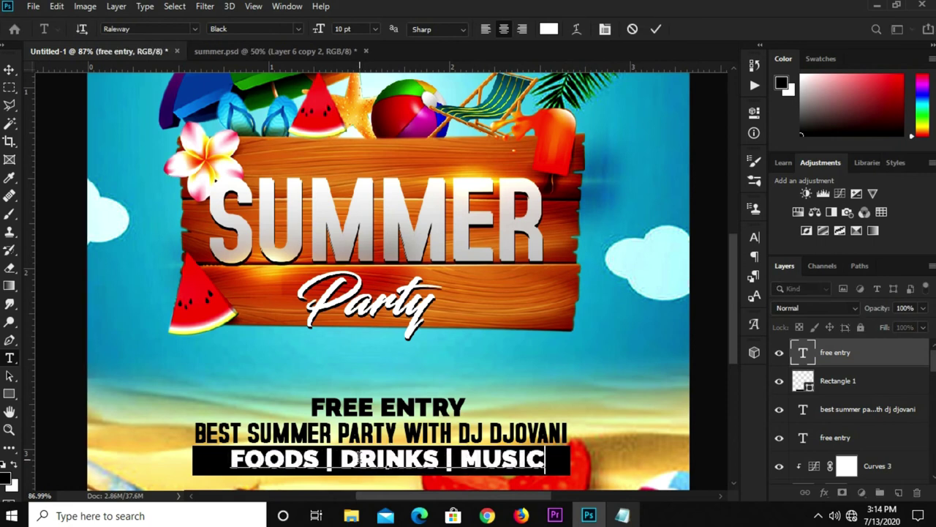
pyautogui.click(655, 29)
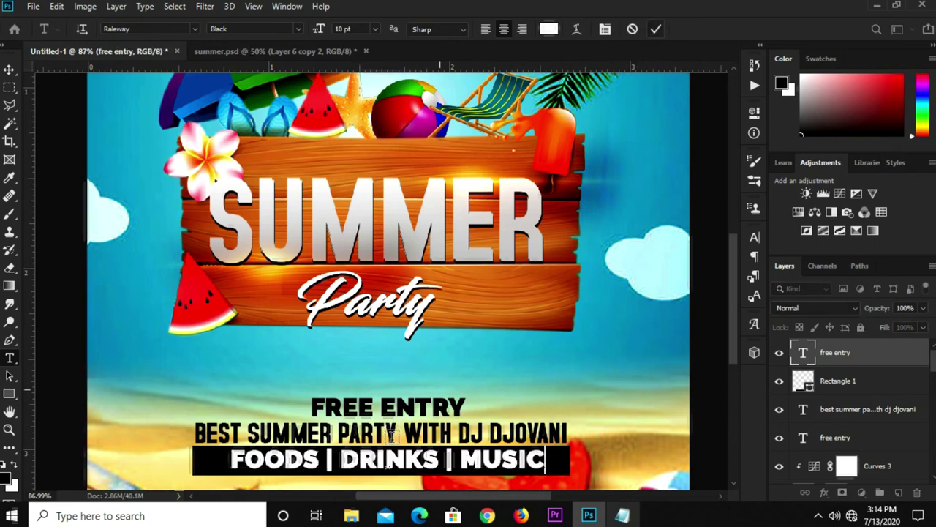
pyautogui.press('v')
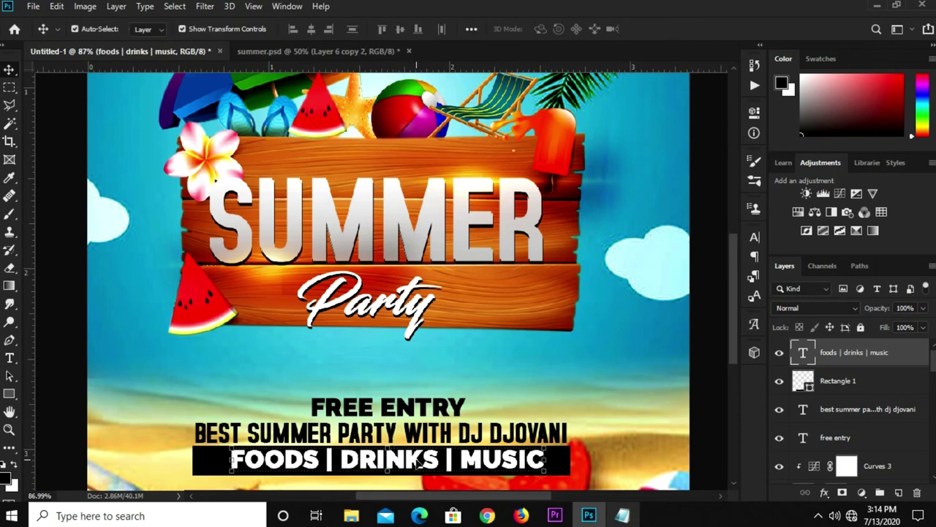
pyautogui.hotkey('ctrl', '0')
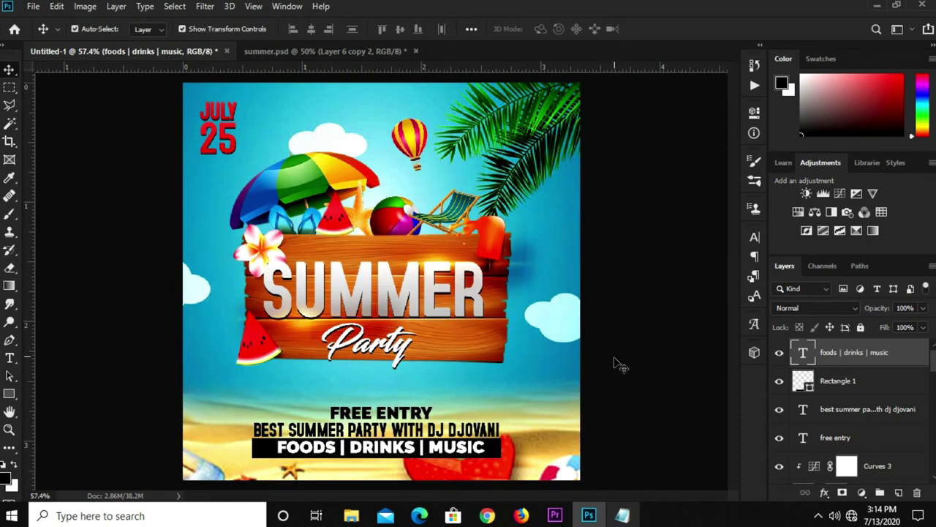
# - Select Rectangle 1 with the FOODS | DRINKS | MUSIC text and nudge both down
pyautogui.click(616, 363)
pyautogui.doubleClick(851, 393)
pyautogui.click(885, 388)
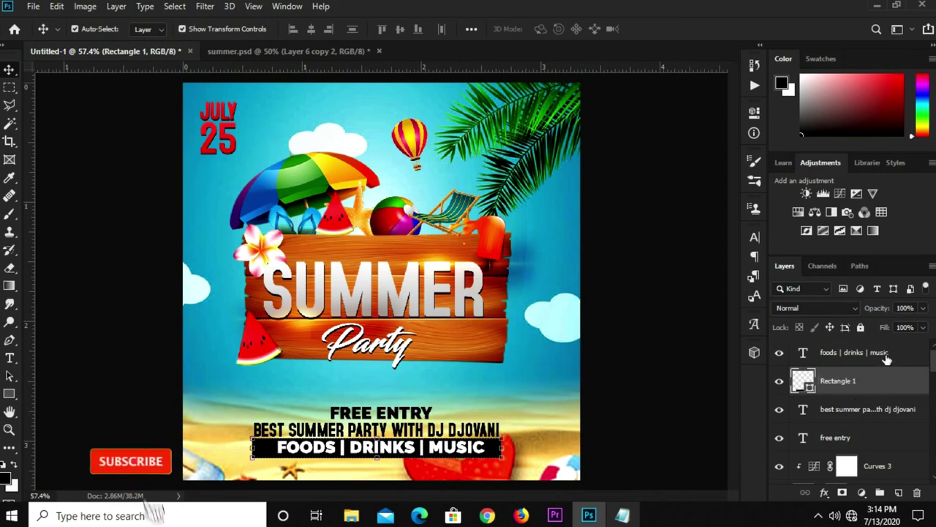
pyautogui.keyDown('ctrl'); pyautogui.click(887, 357); pyautogui.keyUp('ctrl')
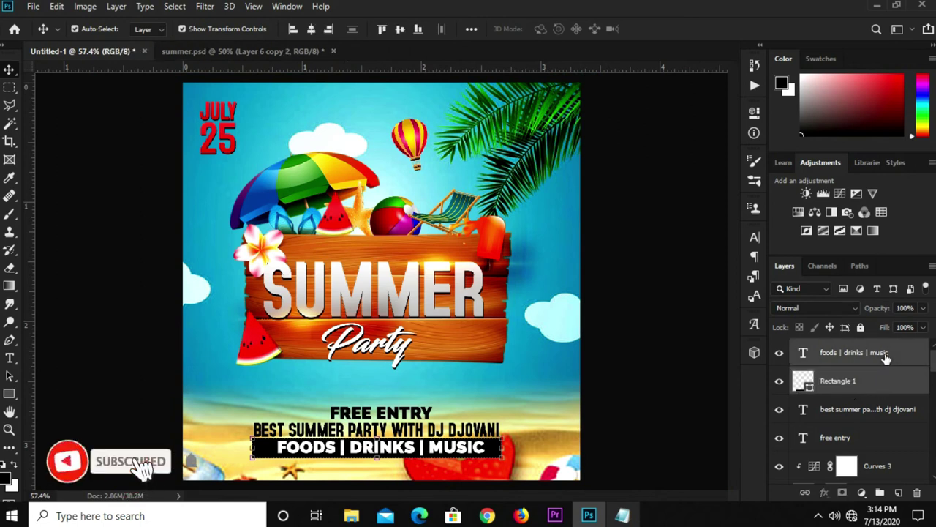
pyautogui.press('Down')
pyautogui.press('Down')
pyautogui.press('Down')
pyautogui.press('Down')
pyautogui.press('Down')
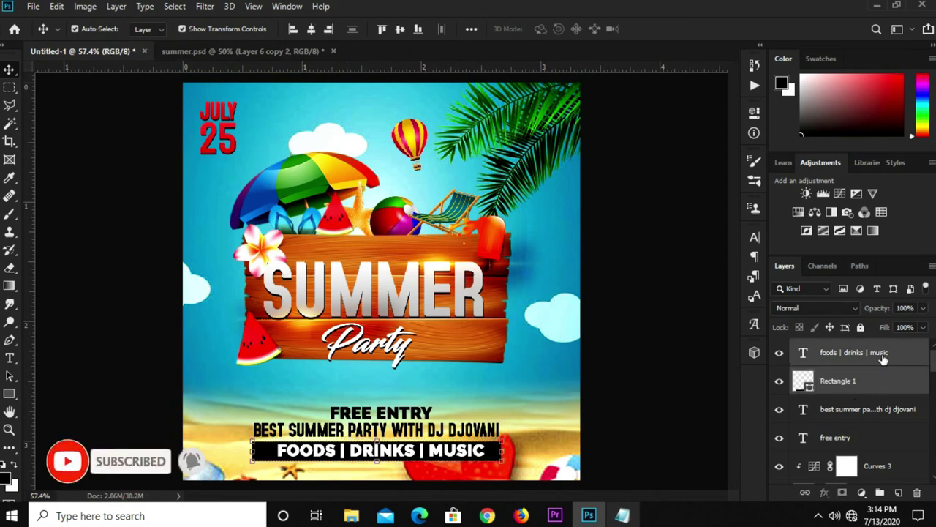
pyautogui.click(855, 411)
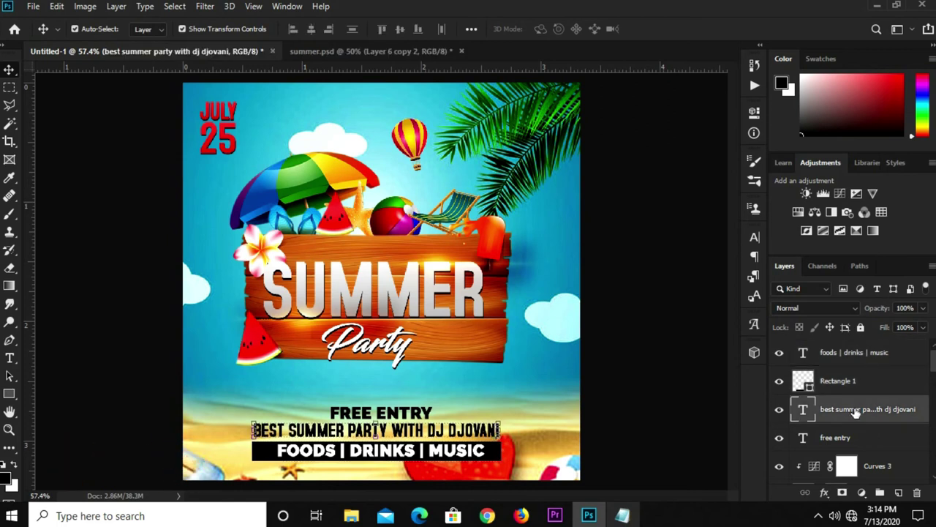
pyautogui.click(675, 398)
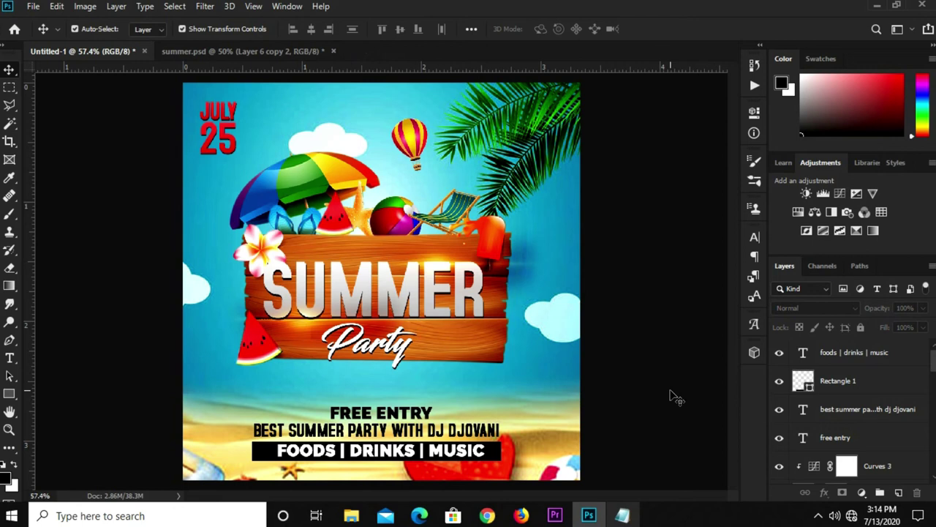
# - Select the Party script layer and start a free transform on it
pyautogui.scroll(1, 676, 397)
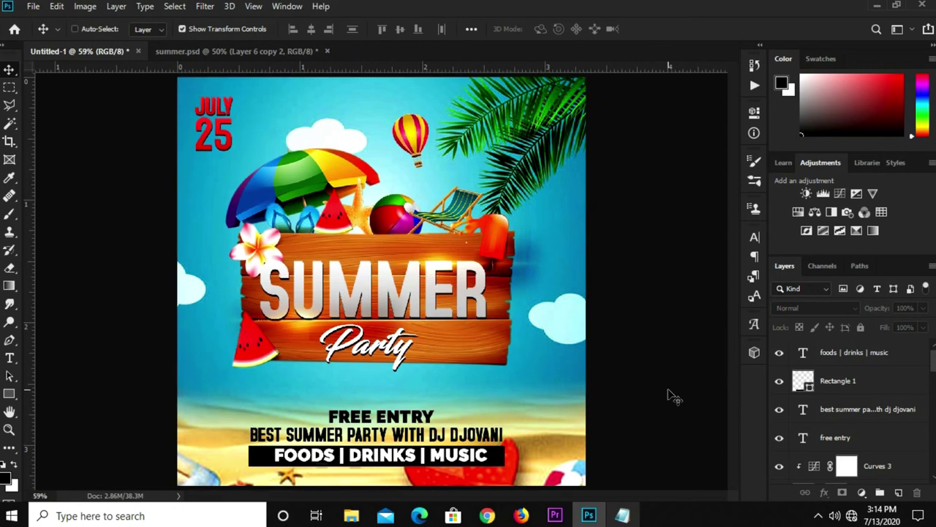
pyautogui.hotkey('ctrl', '-')
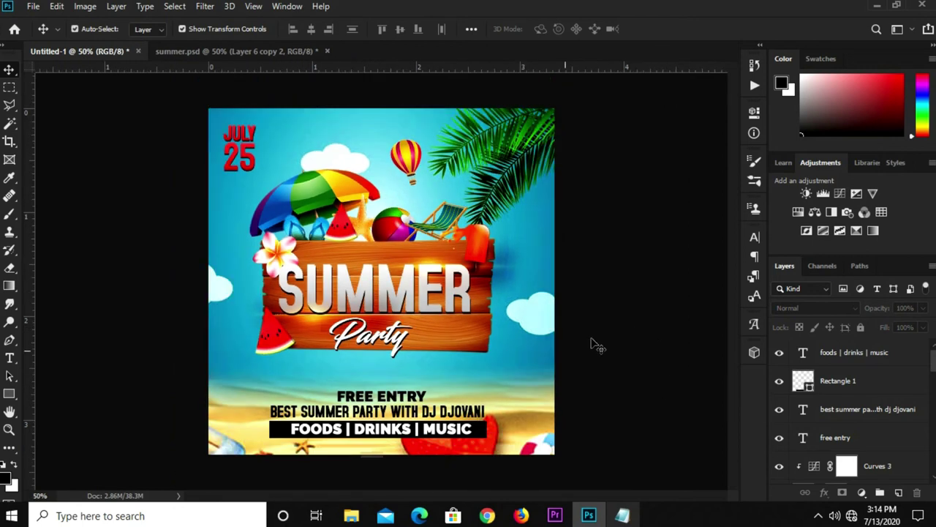
pyautogui.click(385, 343)
pyautogui.click(395, 350)
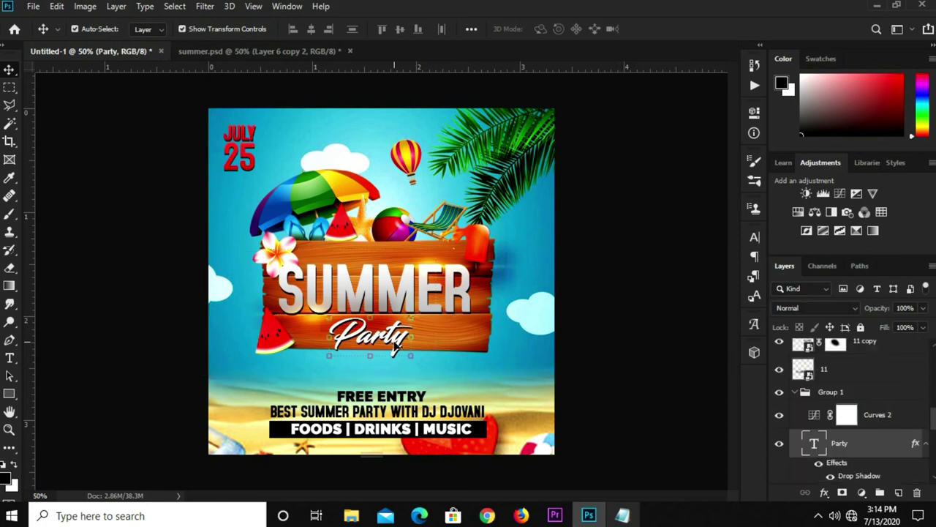
pyautogui.hotkey('ctrl', 't')
pyautogui.hotkey('ctrl', '+')
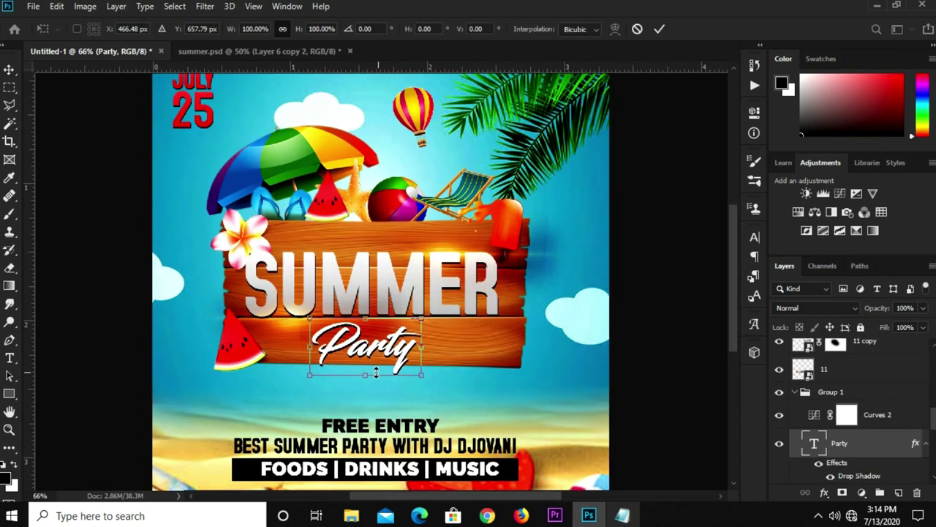
# - Scale the Party script up to about 115% on the wooden sign and fit the flyer to the window
pyautogui.moveTo(421, 373); pyautogui.dragTo(439, 387)
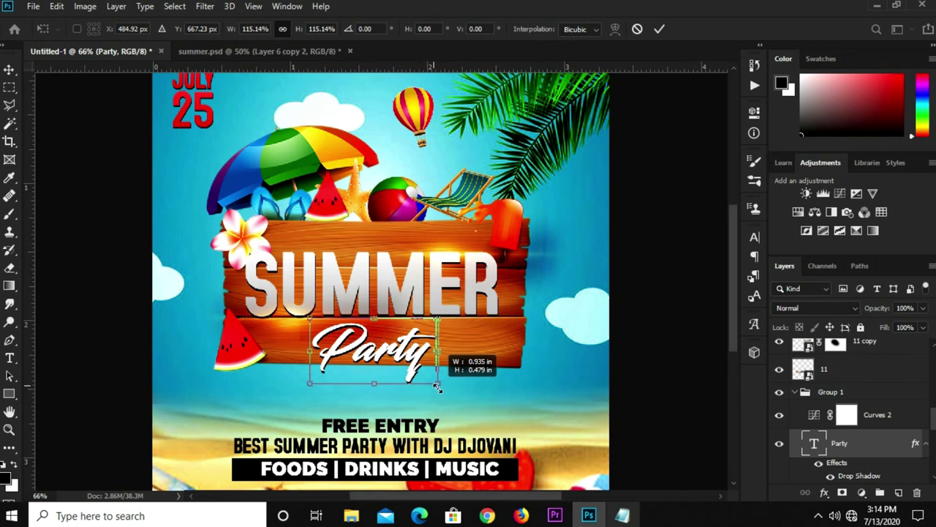
pyautogui.press('Return')
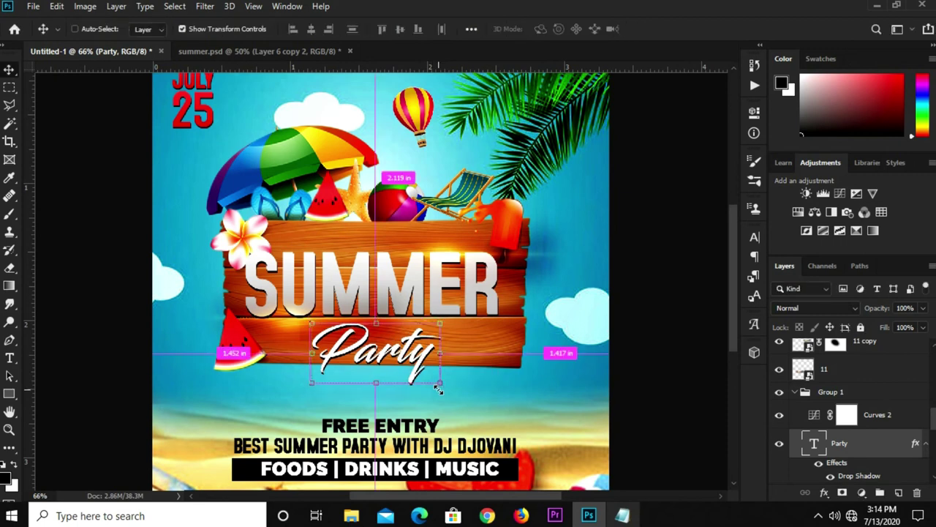
pyautogui.hotkey('ctrl', '0')
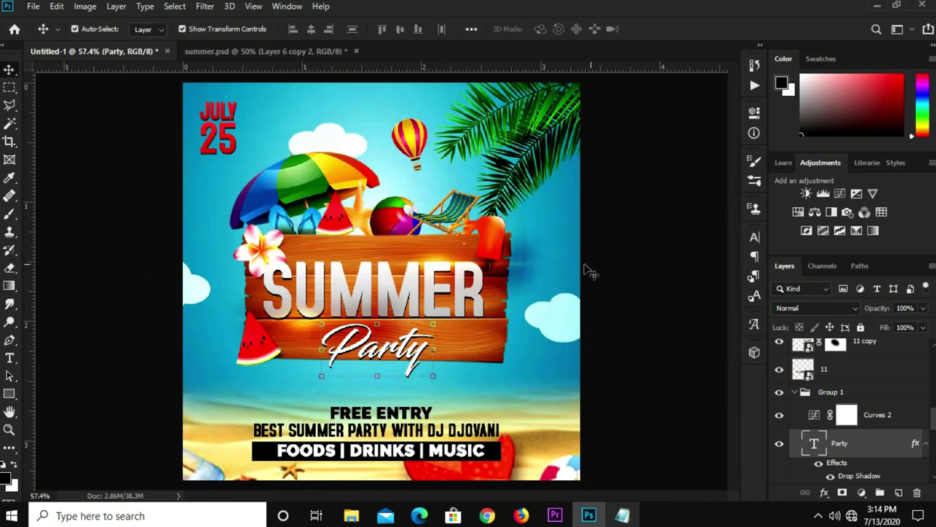
# - Deselect the Party layer, zoom out to 50%, and switch to the summer.psd document
pyautogui.keyDown('ctrl'); pyautogui.click(607, 269); pyautogui.keyUp('ctrl')
pyautogui.hotkey('ctrl', '-')
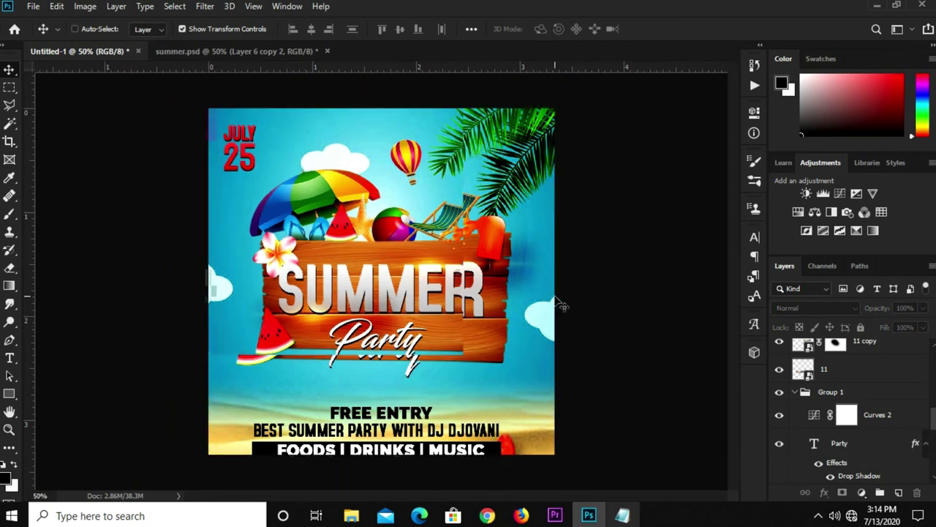
pyautogui.click(285, 51)
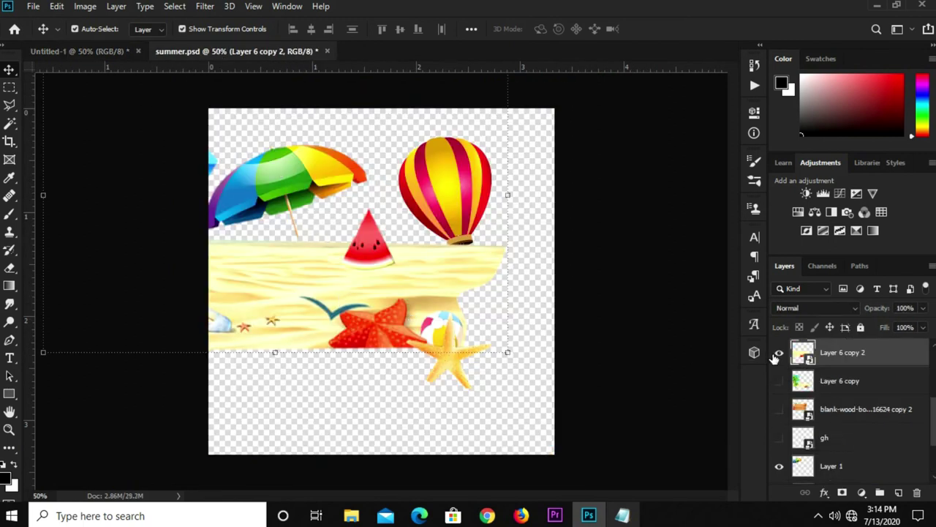
# - Hide the sand layer in summer.psd and drag the bird into the flyer as a new layer
pyautogui.click(777, 354)
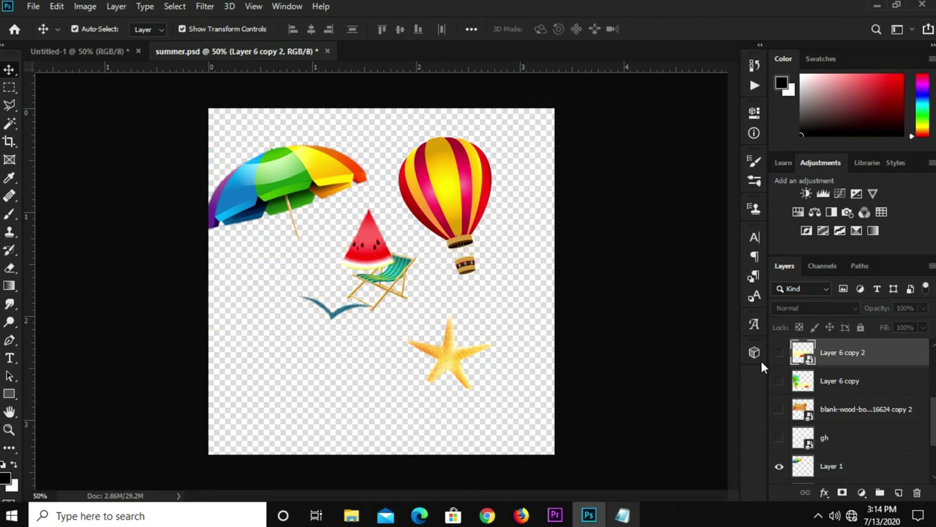
pyautogui.click(338, 315)
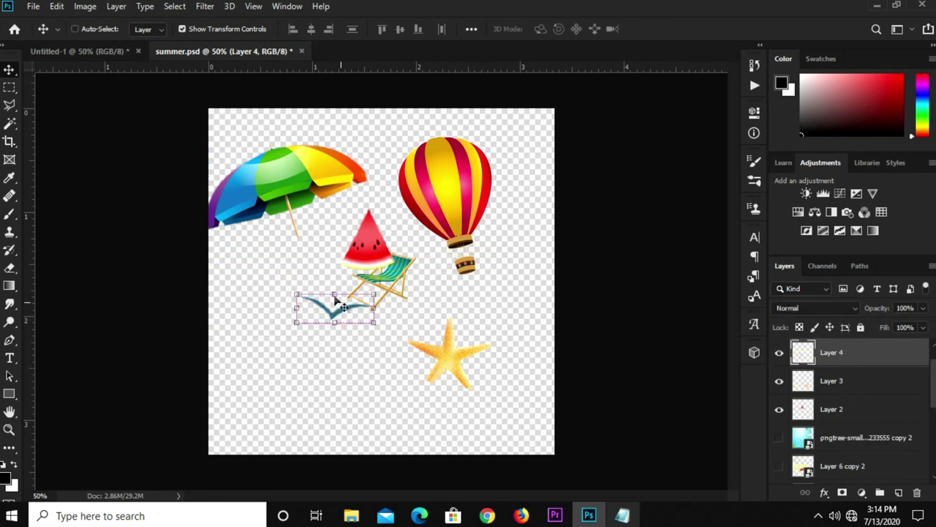
pyautogui.click(89, 53)
pyautogui.moveTo(369, 271); pyautogui.dragTo(379, 266)
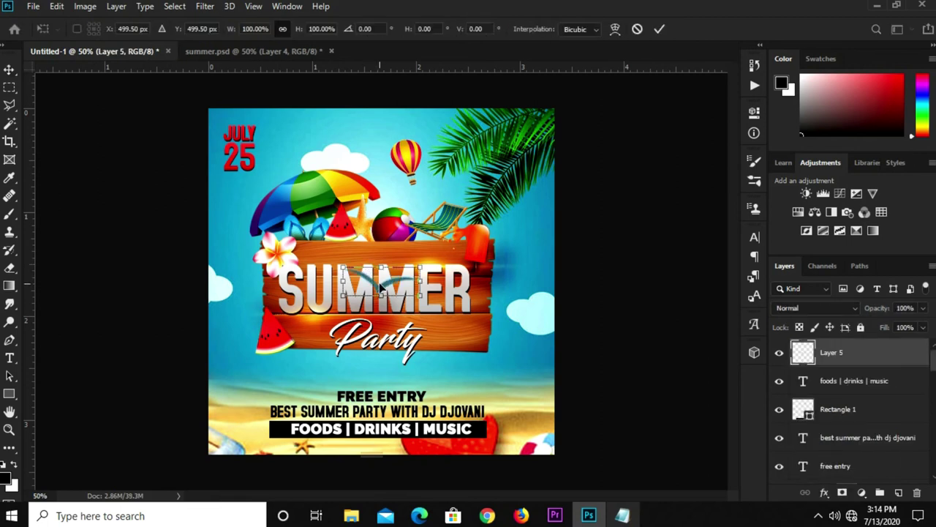
# - Move the bird up into the sky beside the top cloud and hot-air balloon
pyautogui.hotkey('ctrl', 't')
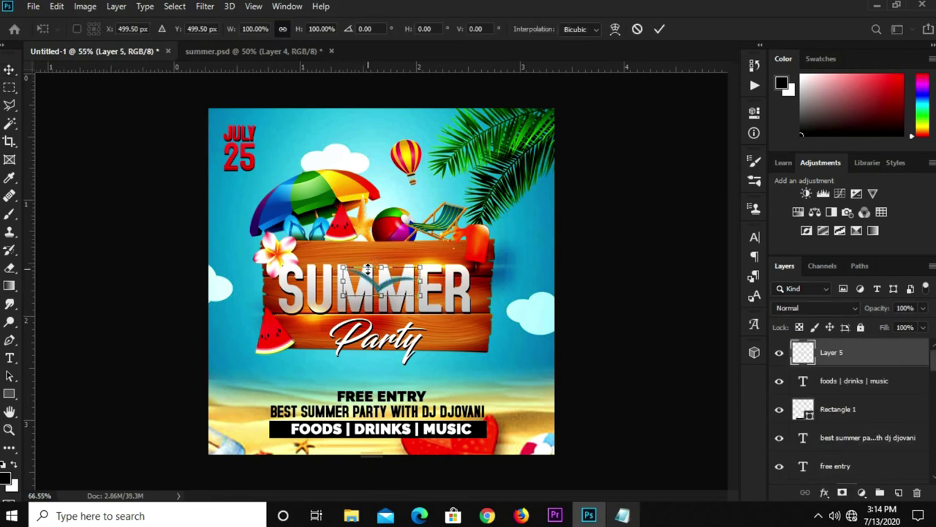
pyautogui.scroll(2, 374, 263)
pyautogui.moveTo(391, 301); pyautogui.dragTo(365, 107)
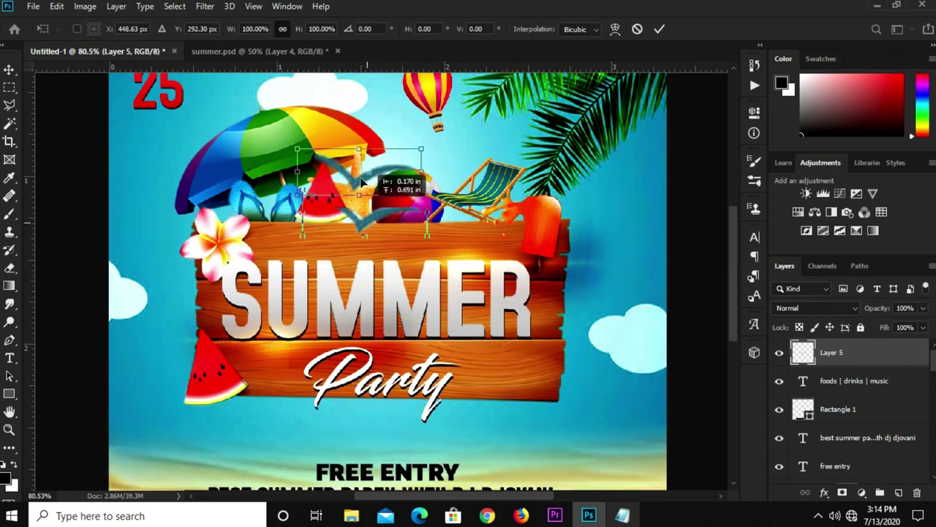
pyautogui.scroll(-1, 366, 107)
pyautogui.scroll(-1, 366, 107)
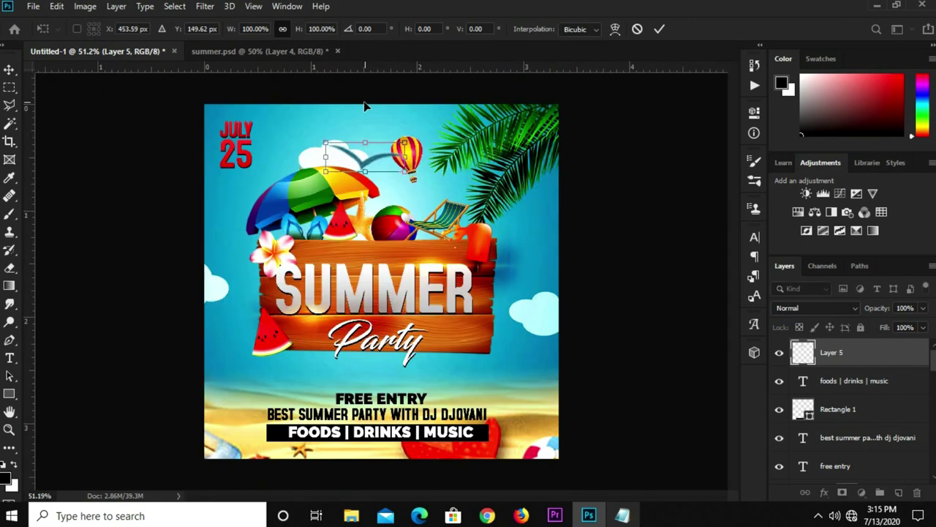
pyautogui.press('Return')
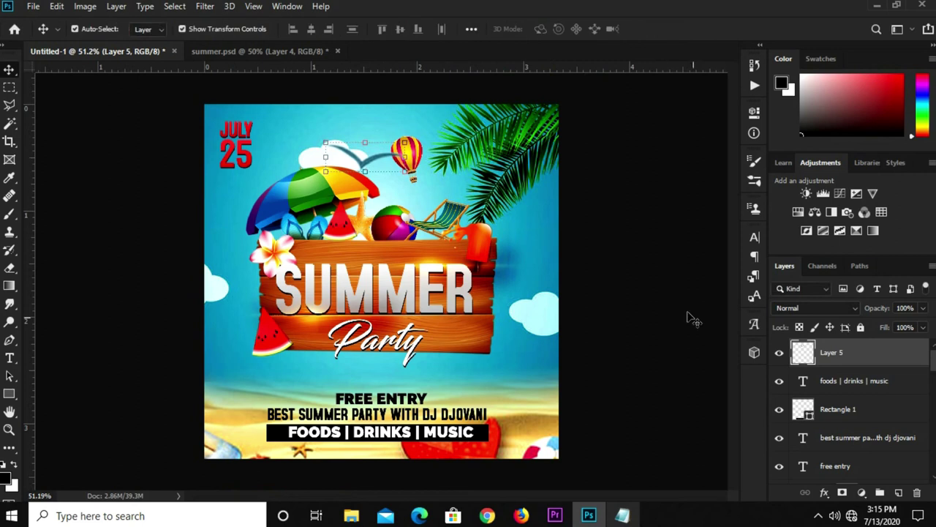
# - In the bird's layer style, turn off Drop Shadow and enable Color Overlay
pyautogui.click(824, 492)
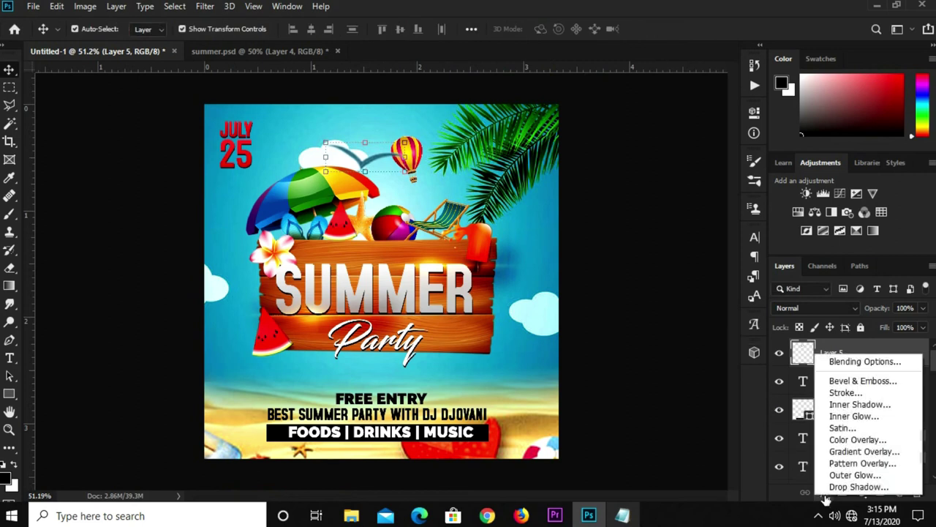
pyautogui.click(857, 487)
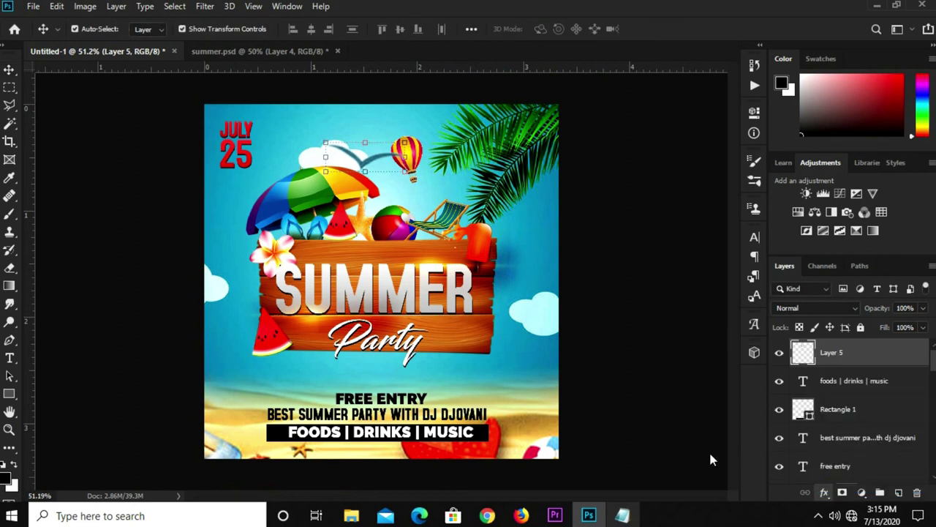
pyautogui.click(371, 411)
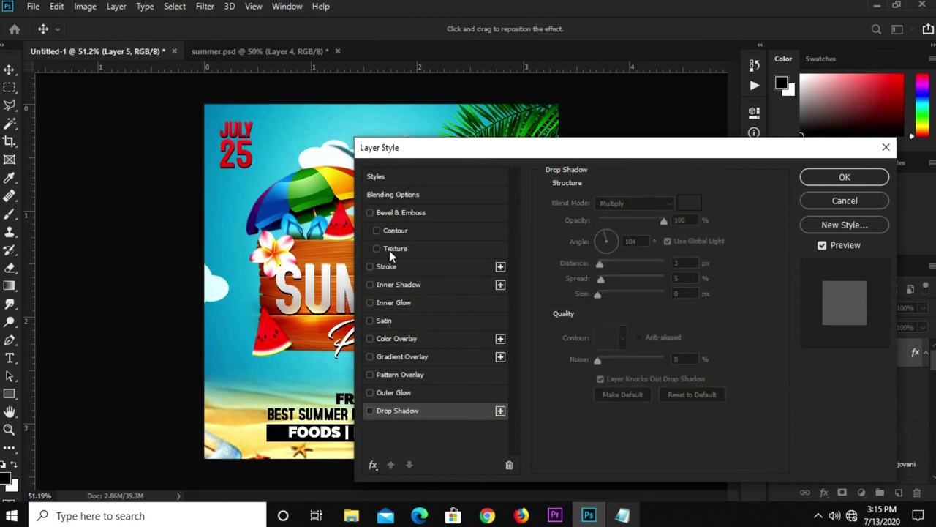
pyautogui.click(393, 339)
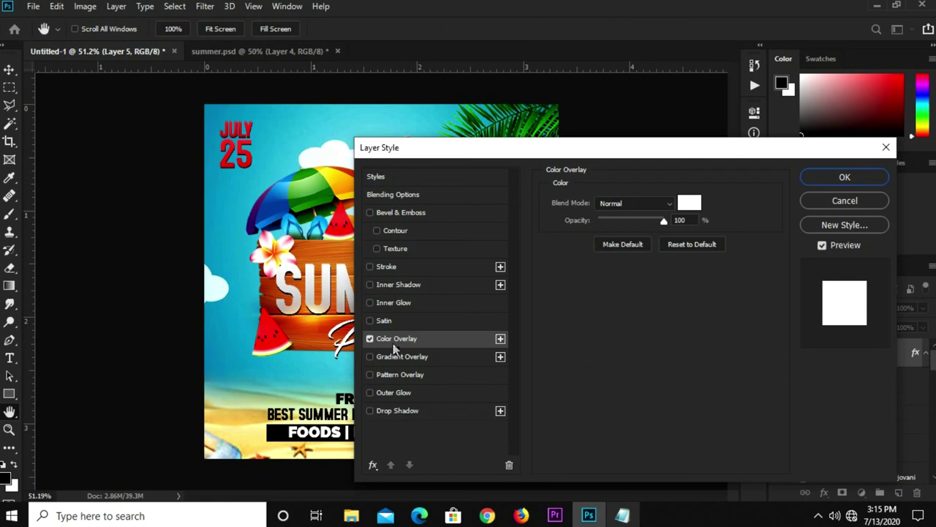
# - Set the overlay colour to pure white and apply it to the bird
pyautogui.click(686, 207)
pyautogui.click(454, 274)
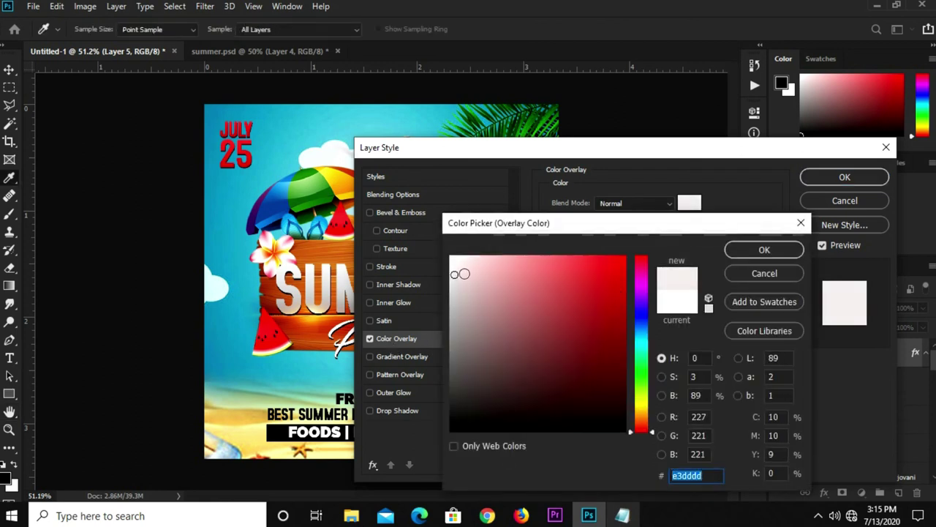
pyautogui.moveTo(454, 274); pyautogui.dragTo(444, 236)
pyautogui.click(764, 249)
pyautogui.click(830, 178)
pyautogui.press('v')
pyautogui.scroll(1, 366, 129)
# - Shrink the white bird to about half its size
pyautogui.scroll(2, 360, 138)
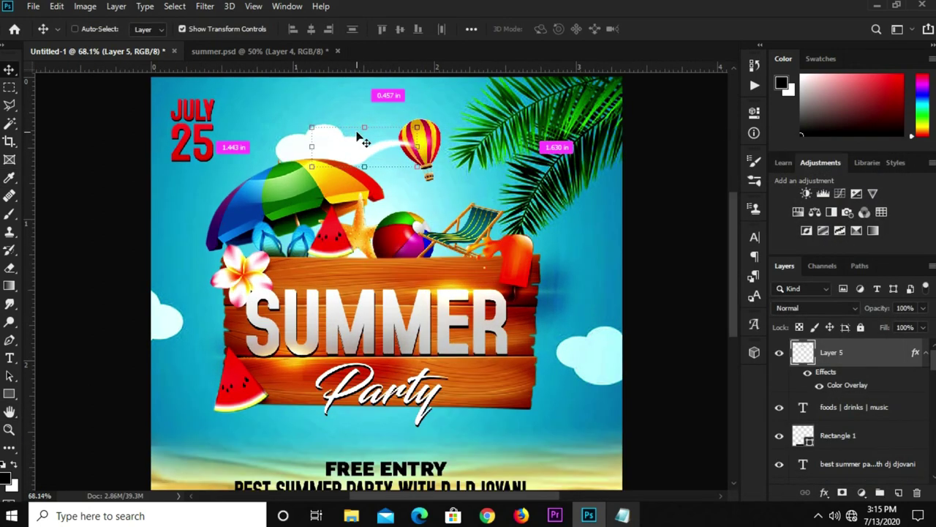
pyautogui.moveTo(364, 128)
pyautogui.mouseDown()
pyautogui.moveTo(364, 147)
pyautogui.moveTo(340, 109)
pyautogui.moveTo(300, 100)
pyautogui.mouseUp()
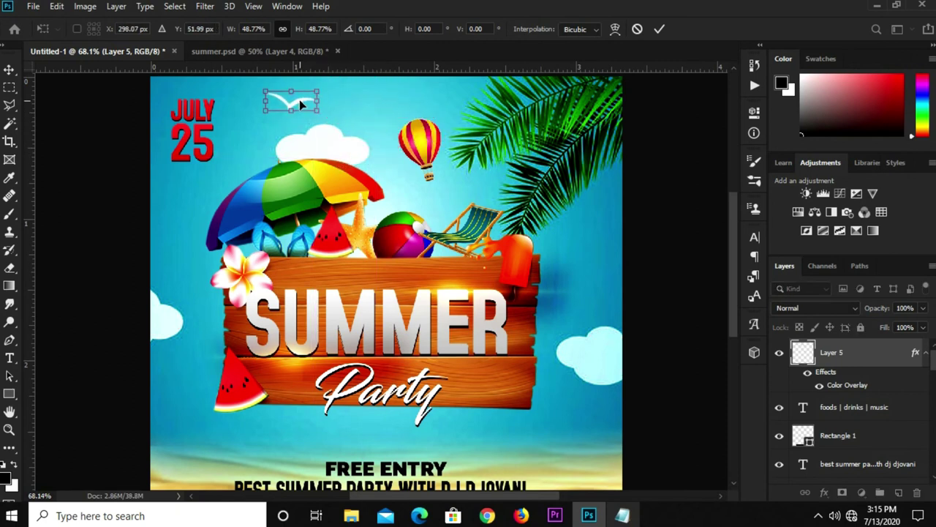
pyautogui.press('Return')
# - Add two bird copies, one right of the first and one higher near the palm leaves
pyautogui.hotkey('ctrl', 'j')
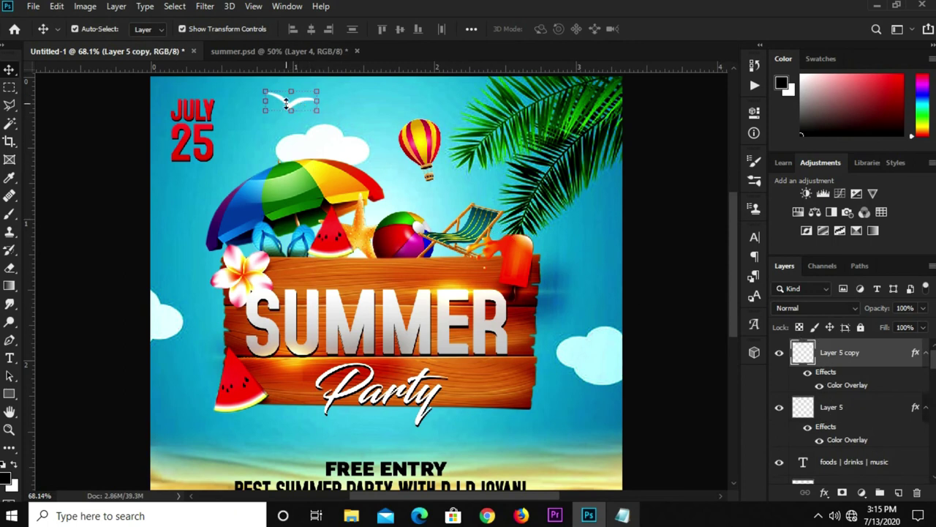
pyautogui.hotkey('ctrl', 't')
pyautogui.moveTo(296, 104); pyautogui.dragTo(371, 115)
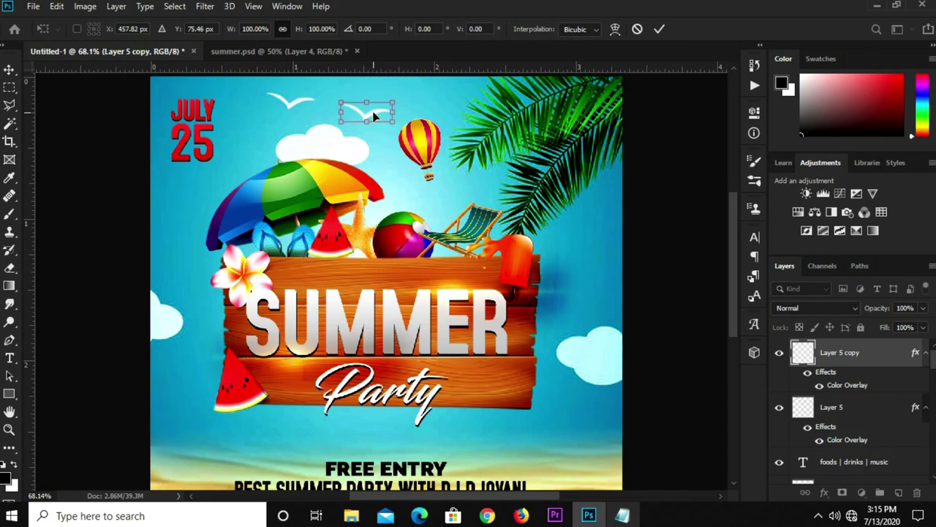
pyautogui.write('457')
pyautogui.press('Return')
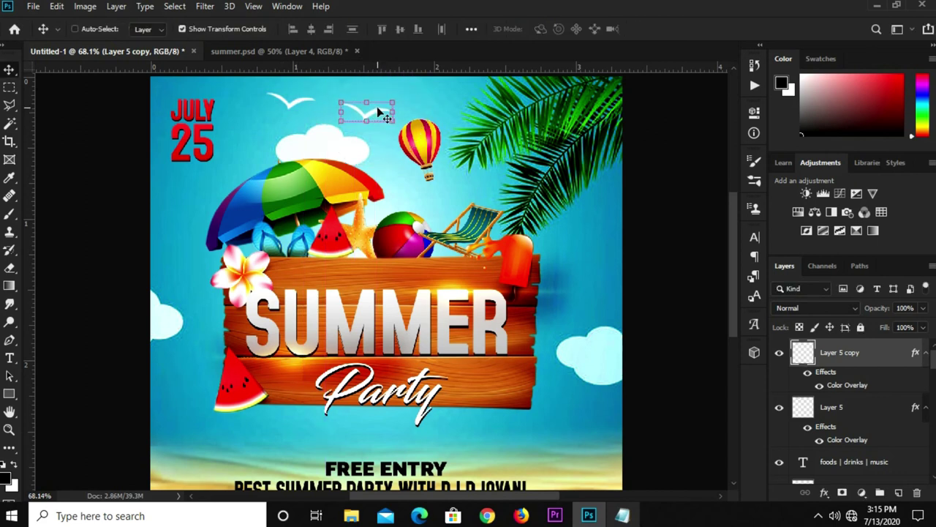
pyautogui.hotkey('ctrl', 'j')
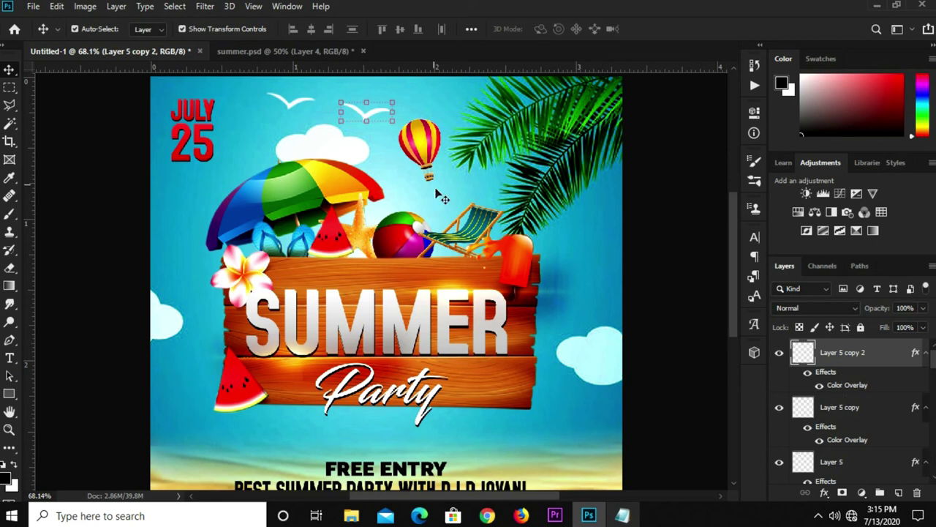
pyautogui.hotkey('ctrl', 't')
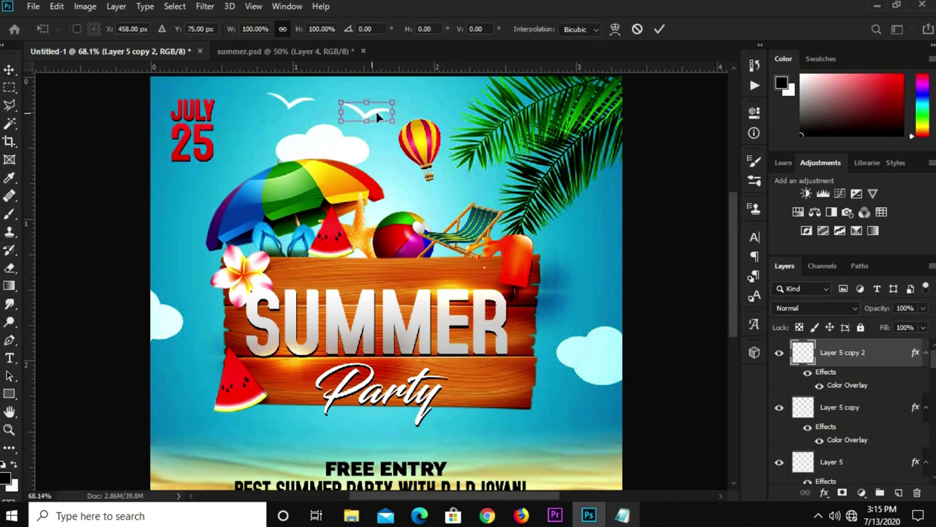
pyautogui.moveTo(376, 112)
pyautogui.mouseDown()
pyautogui.moveTo(446, 101)
pyautogui.moveTo(438, 96)
pyautogui.mouseUp()
pyautogui.press('Return')
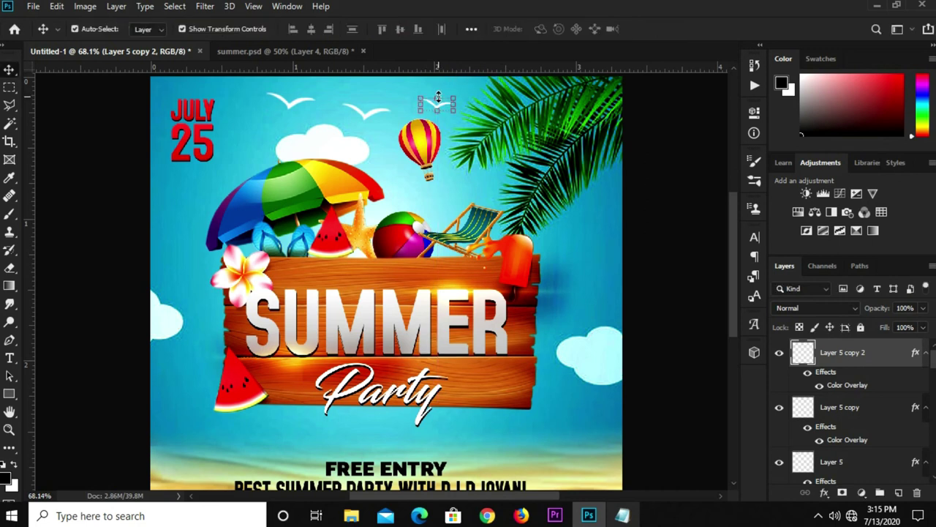
pyautogui.hotkey('ctrl', '-')
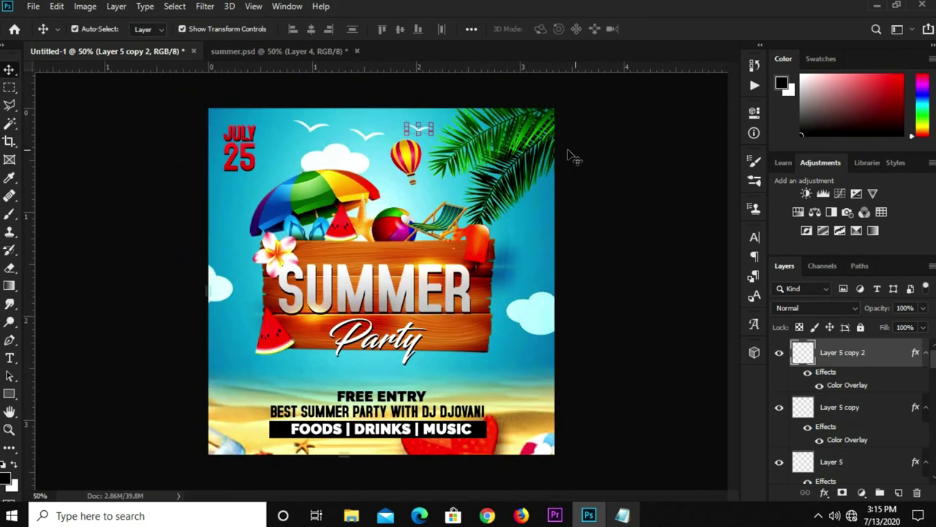
# - Select the Group 1 sign group in the Layers panel, cancelling a trial transform
pyautogui.click(560, 165)
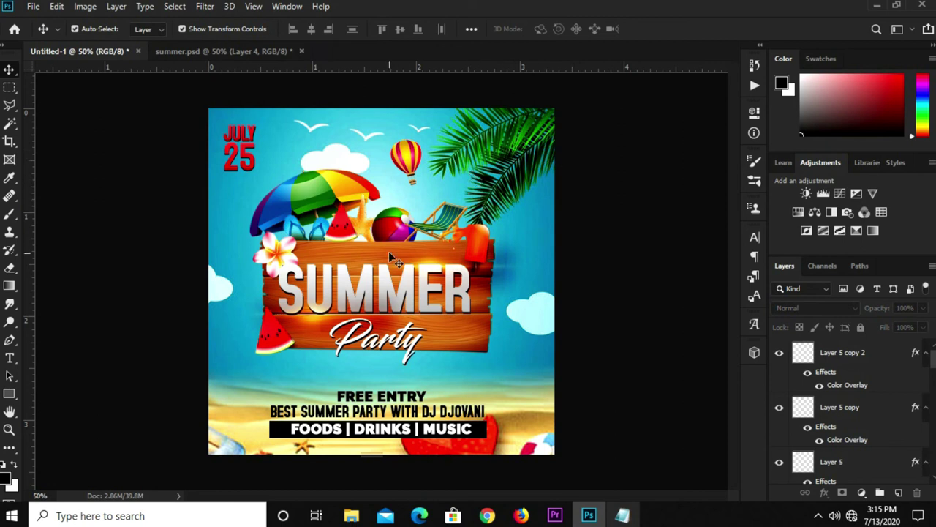
pyautogui.scroll(-5, 851, 408)
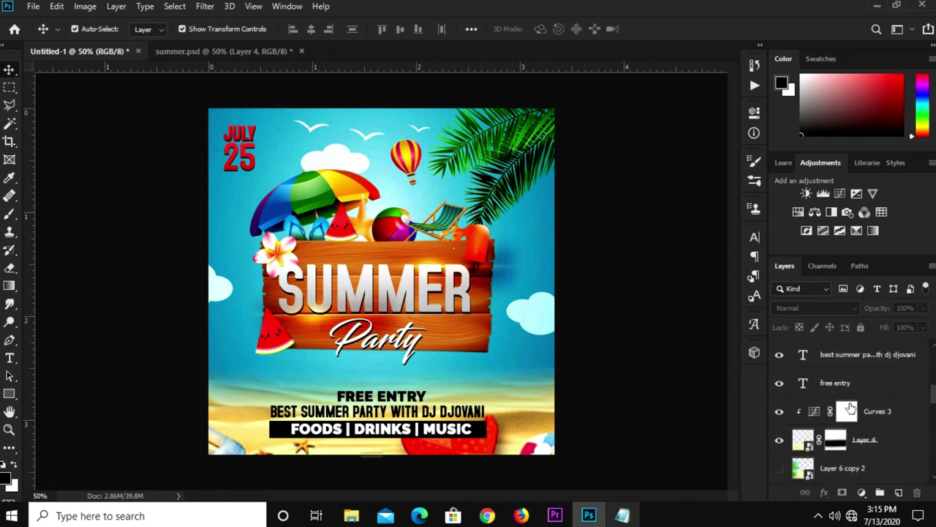
pyautogui.scroll(2, 850, 408)
pyautogui.scroll(-2, 851, 409)
pyautogui.scroll(-2, 856, 404)
pyautogui.scroll(-2, 862, 399)
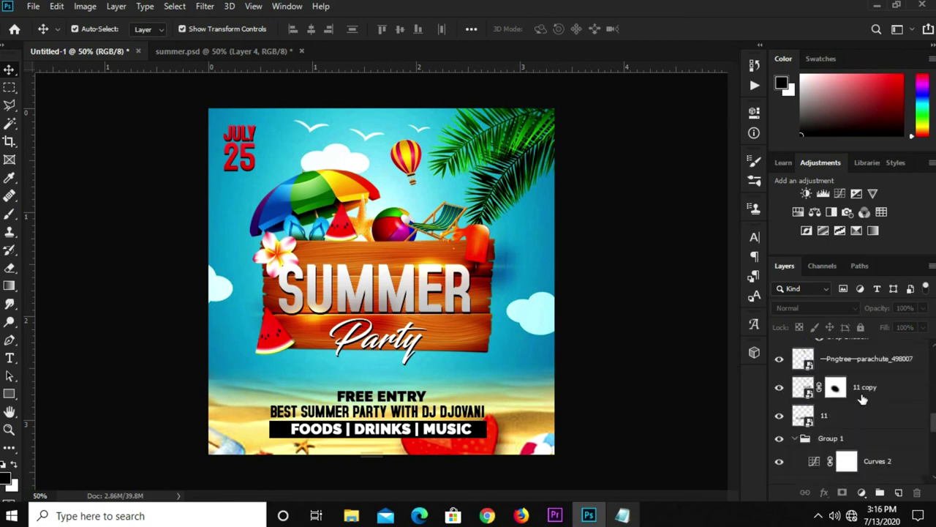
pyautogui.scroll(-2, 860, 406)
pyautogui.click(861, 388)
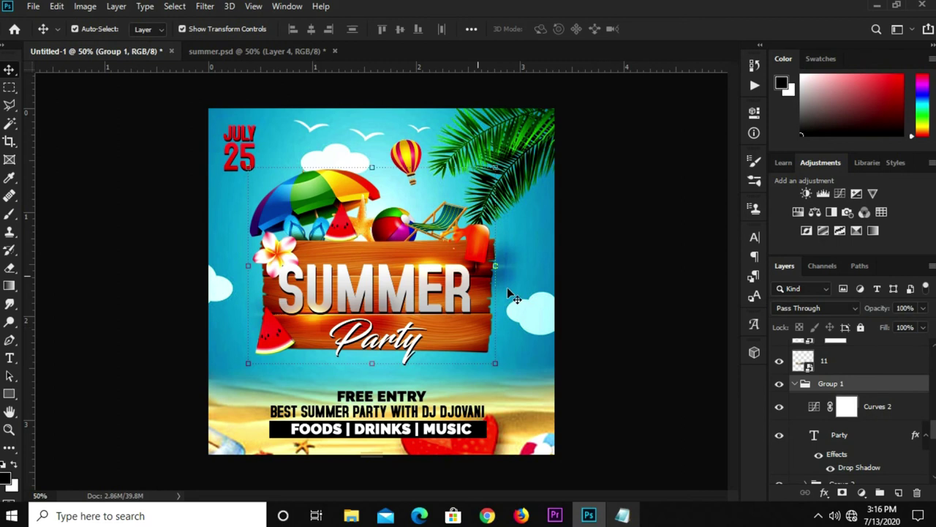
pyautogui.click(287, 167)
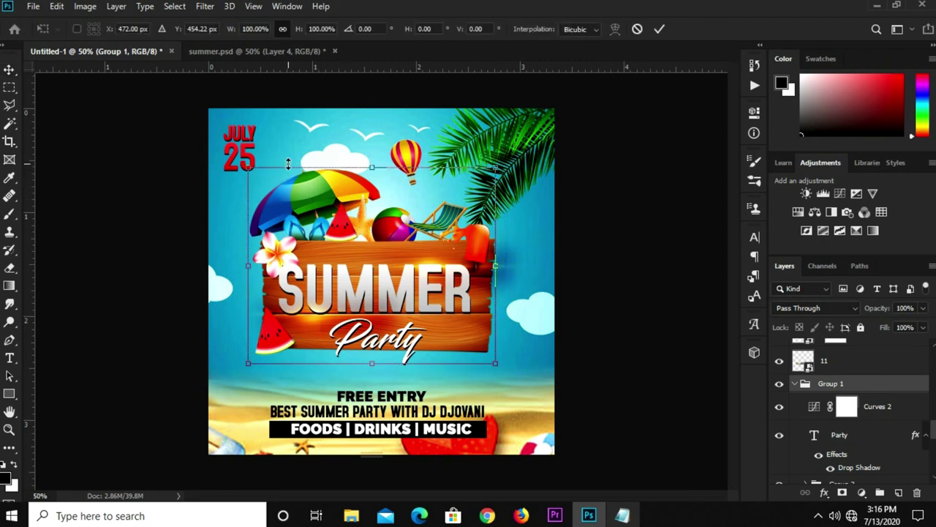
pyautogui.press('Return')
pyautogui.click(316, 252)
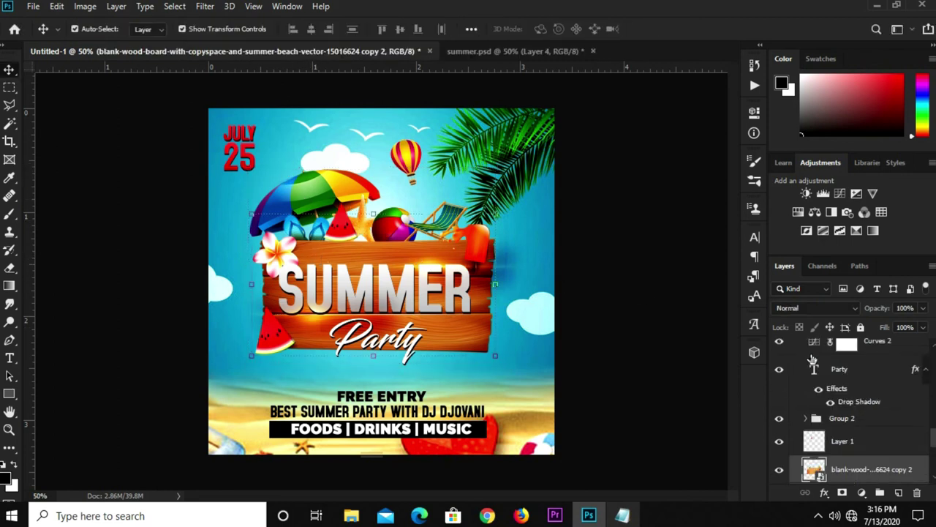
# - Check Group 2's blending options without changes, then reselect Group 1
pyautogui.click(858, 418)
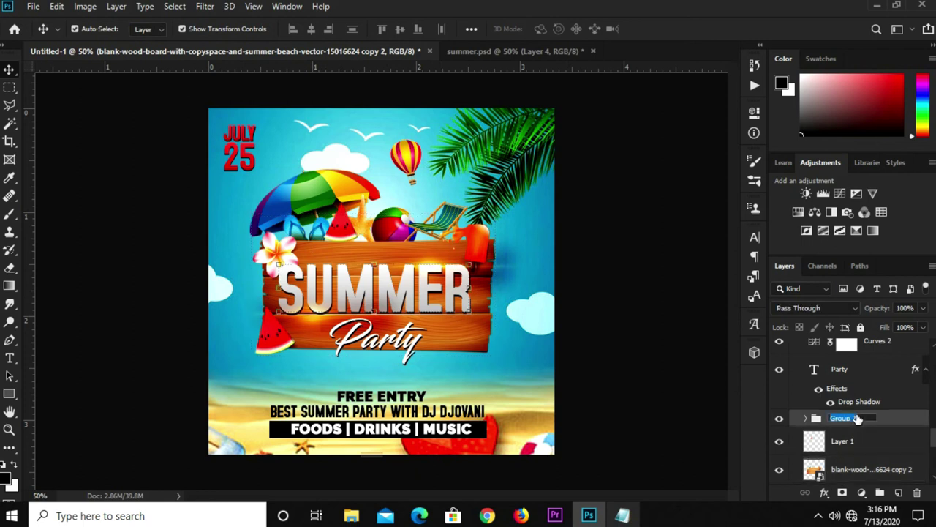
pyautogui.doubleClick(899, 426)
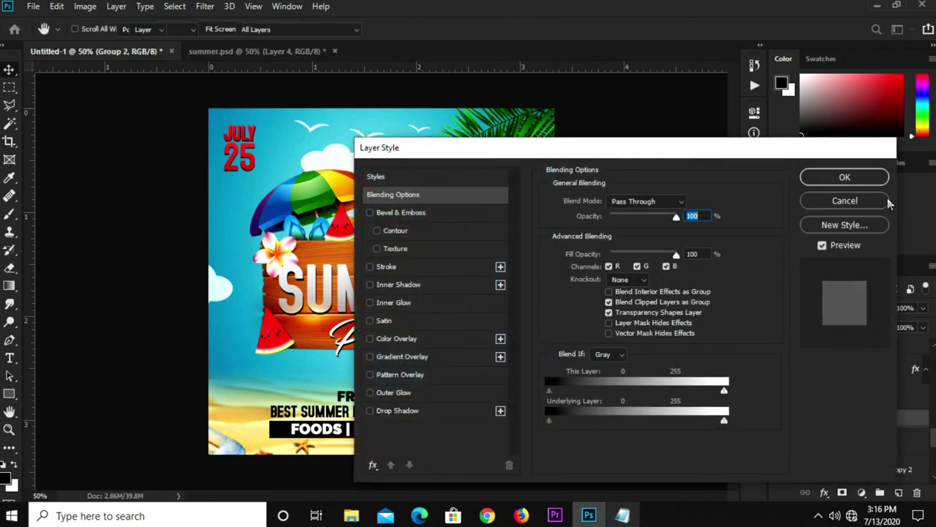
pyautogui.click(886, 200)
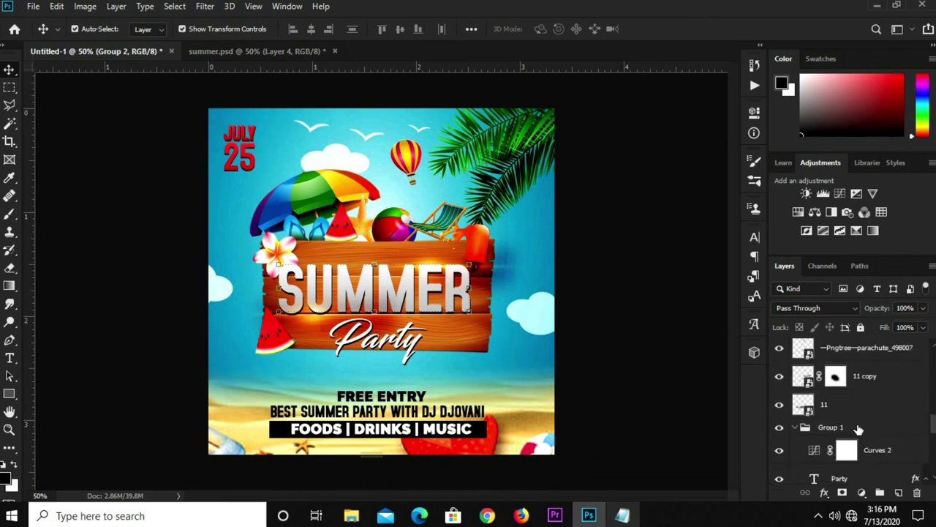
pyautogui.click(858, 428)
pyautogui.click(843, 426)
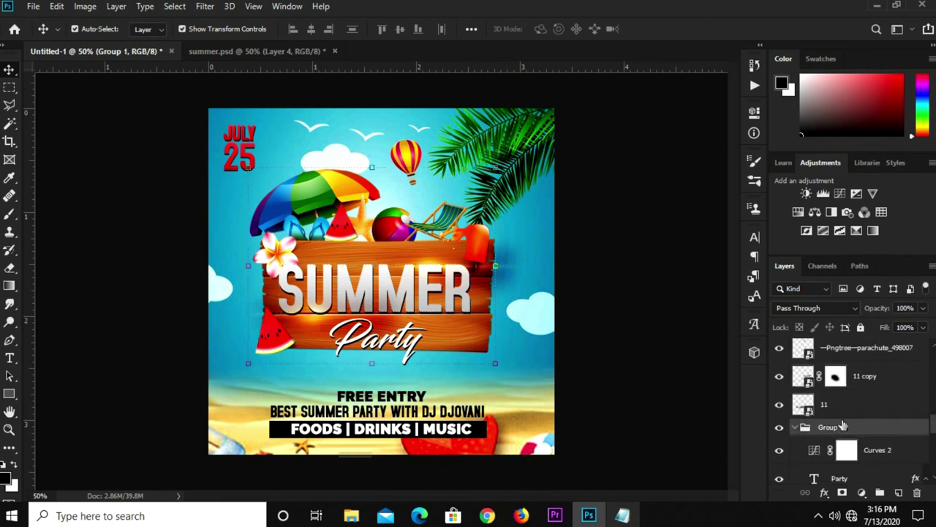
# - Nudge the Group 1 sign slightly right with the arrow keys so X reads 480
pyautogui.hotkey('ctrl', 't')
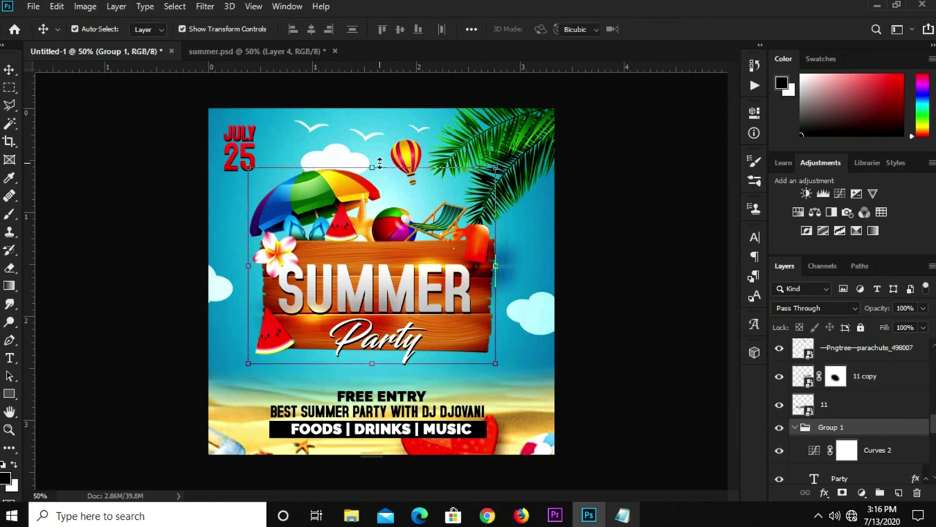
pyautogui.press('Right')
pyautogui.press('Right')
pyautogui.press('Right')
pyautogui.press('Right')
pyautogui.press('Right')
pyautogui.press('Right')
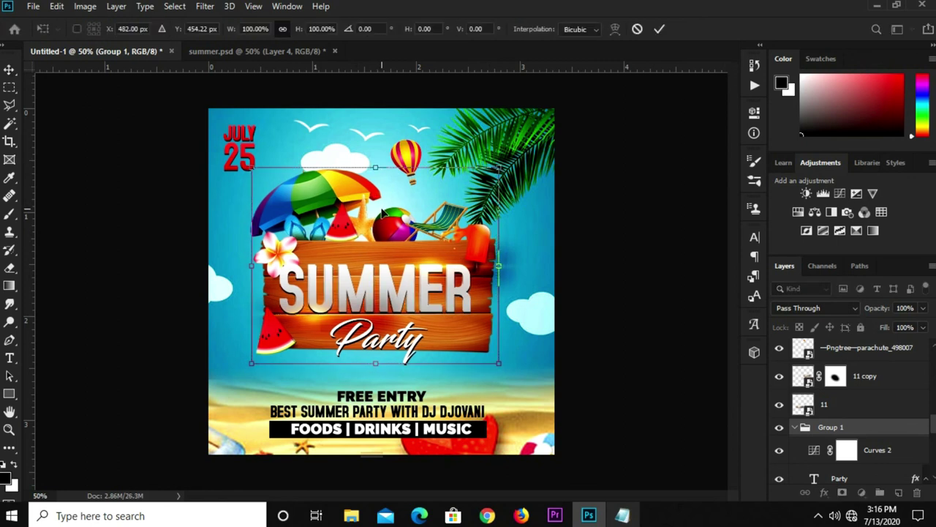
pyautogui.press('Right')
pyautogui.press('Right')
pyautogui.press('Right')
pyautogui.press('Left')
pyautogui.press('Left')
pyautogui.press('Left')
pyautogui.press('Left')
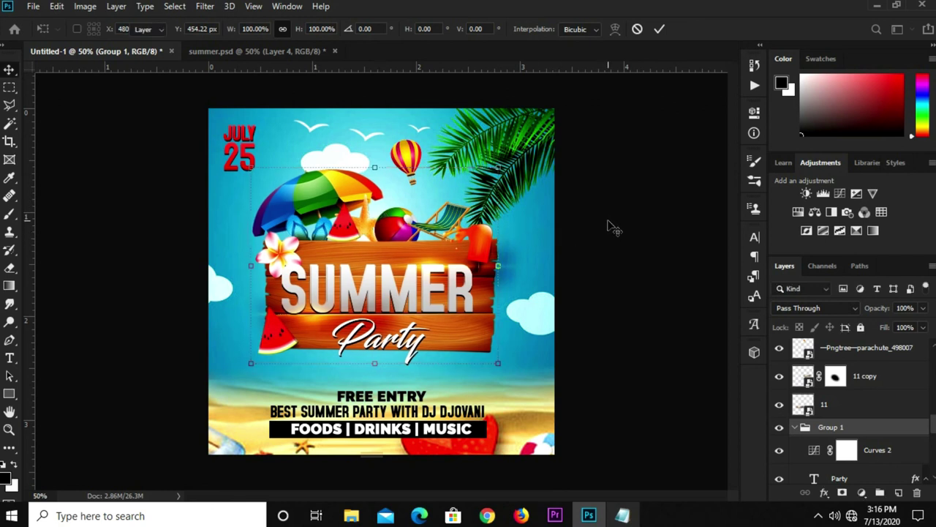
pyautogui.press('Return')
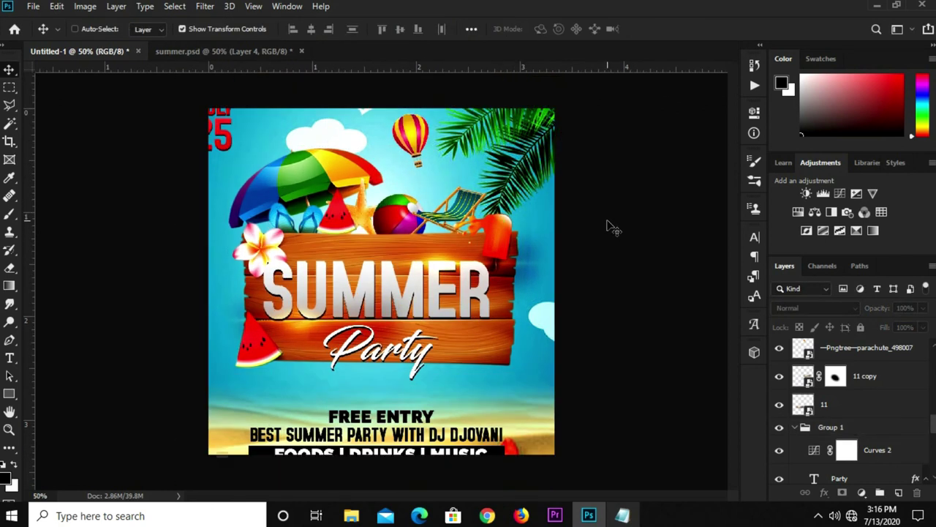
pyautogui.scroll(5, 852, 421)
# - Add a Curves adjustment layer with the midtones pulled down slightly to darken
pyautogui.scroll(5, 855, 428)
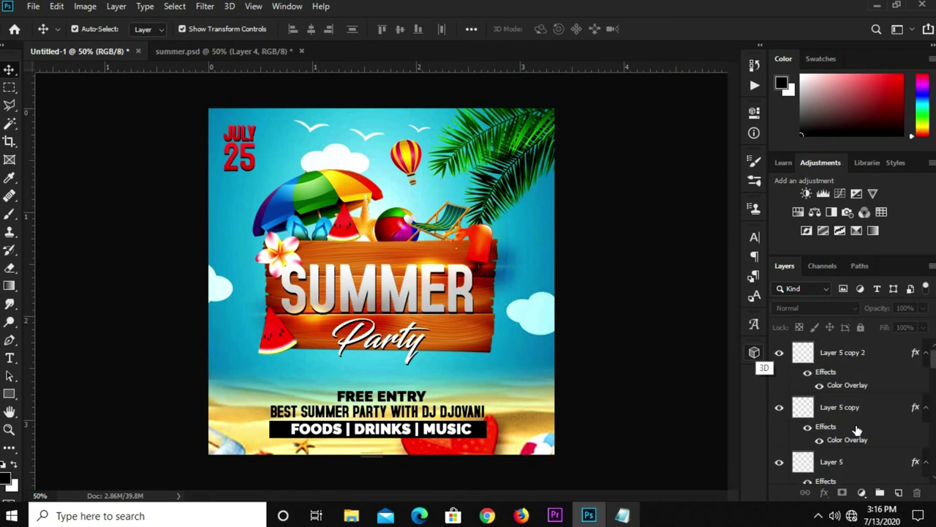
pyautogui.click(862, 492)
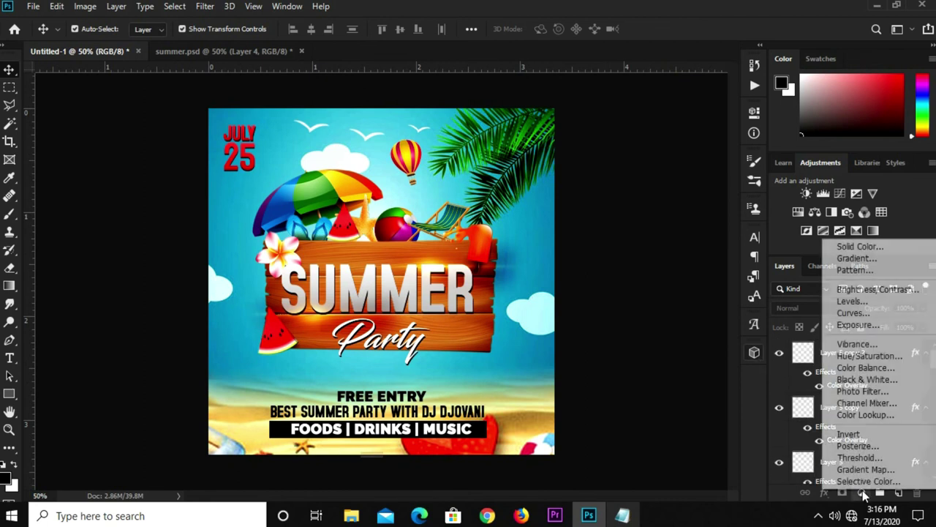
pyautogui.click(877, 313)
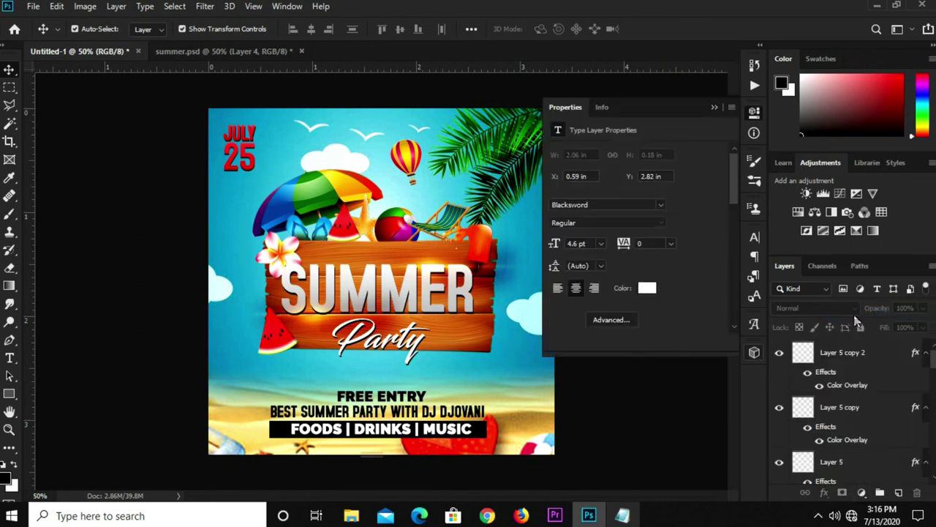
pyautogui.click(621, 282)
pyautogui.moveTo(626, 279); pyautogui.dragTo(626, 296)
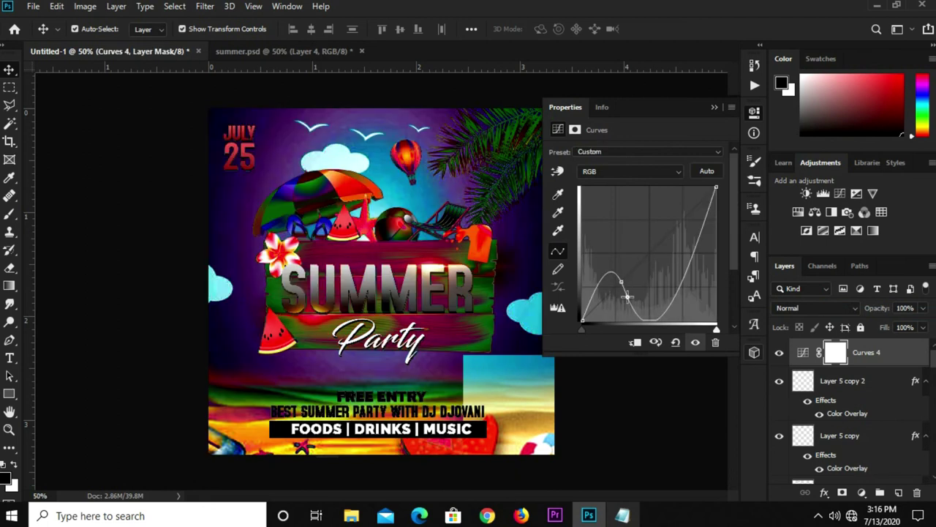
pyautogui.click(676, 342)
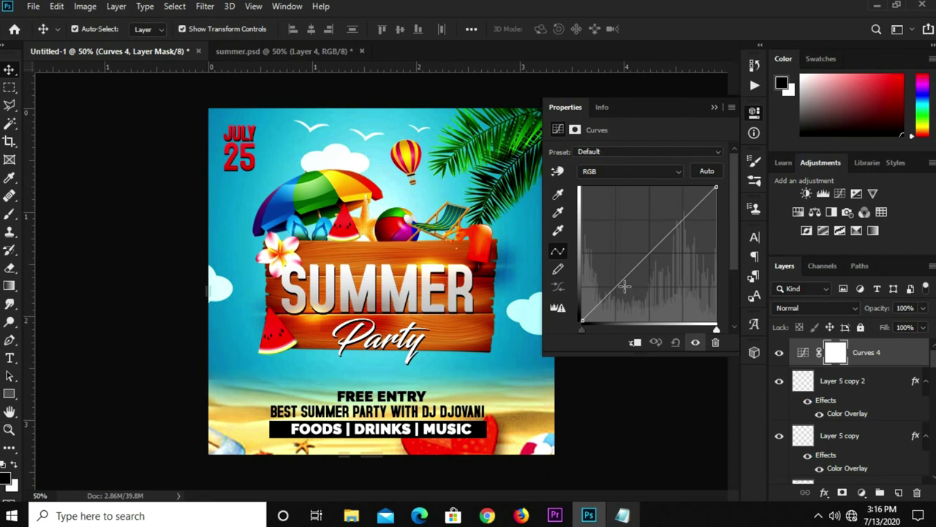
pyautogui.moveTo(621, 281); pyautogui.dragTo(619, 291)
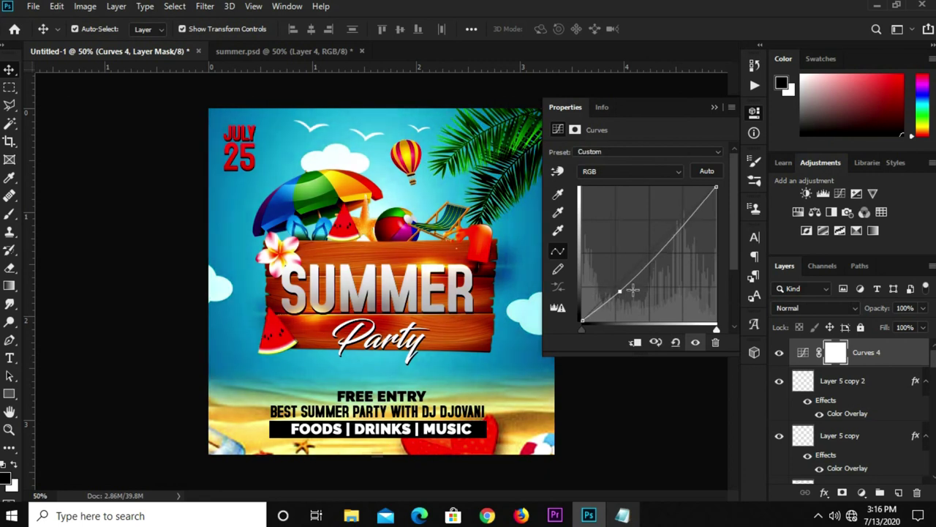
pyautogui.click(715, 108)
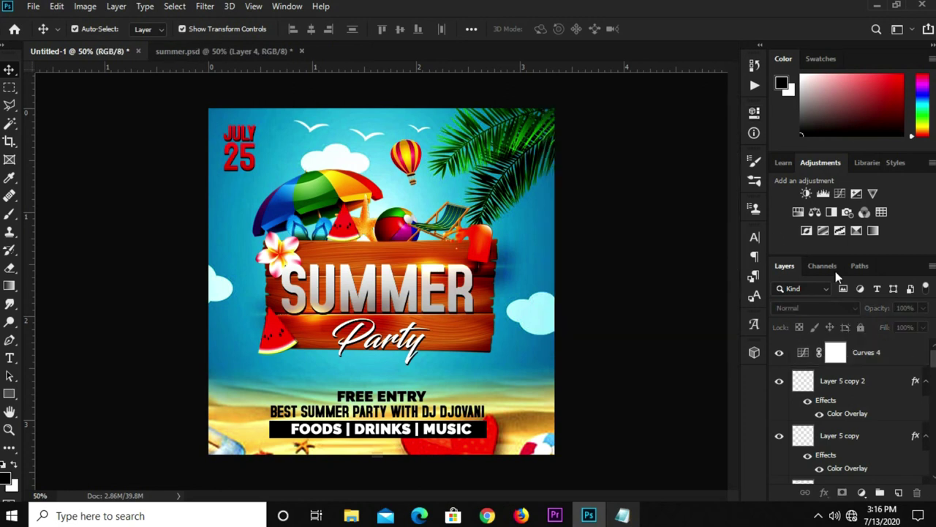
# - Set the Curves 4 layer's opacity to 80%
pyautogui.click(891, 354)
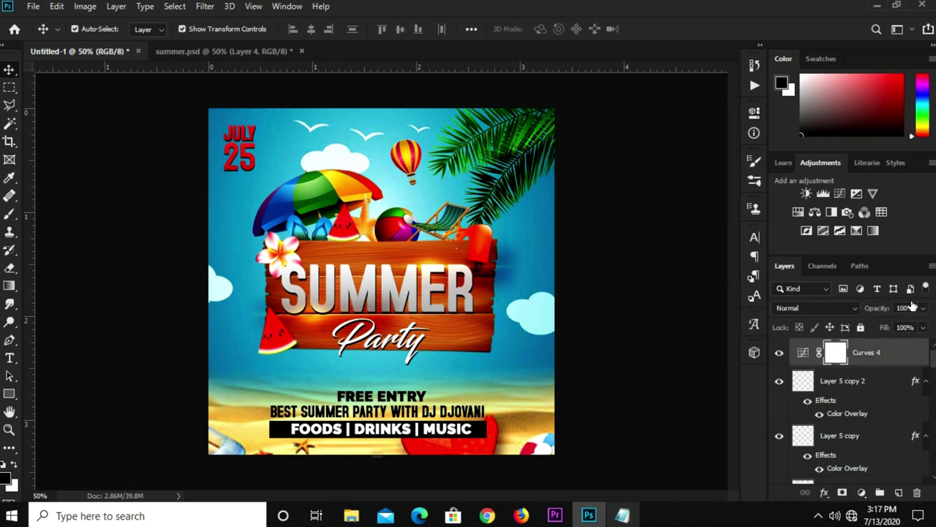
pyautogui.doubleClick(907, 354)
pyautogui.click(886, 177)
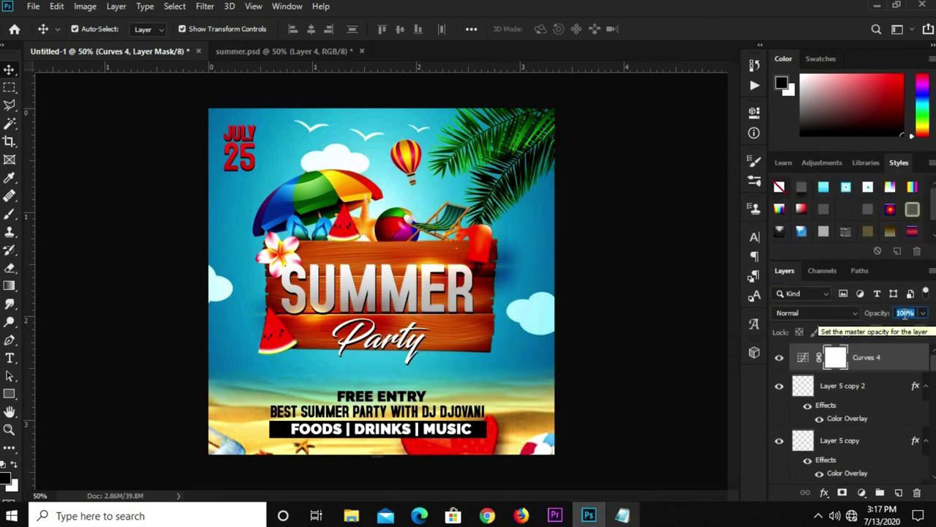
pyautogui.write('80')
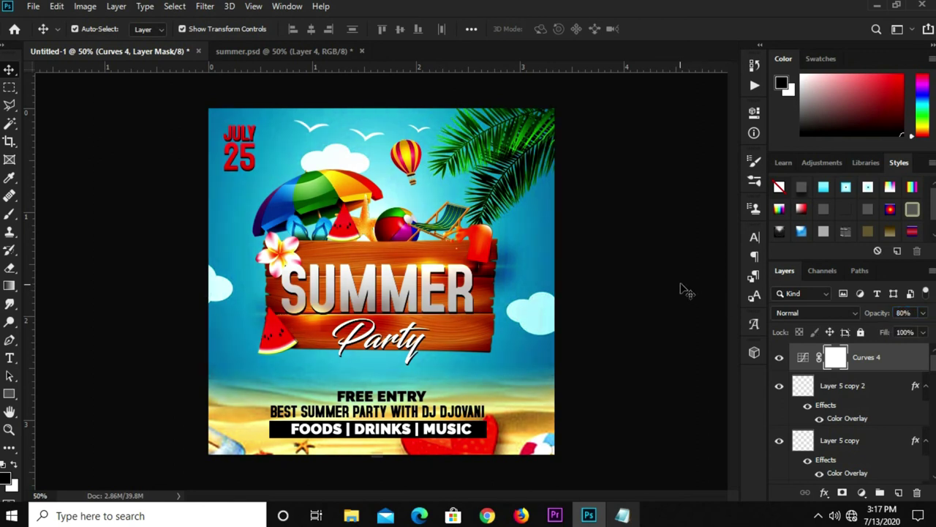
pyautogui.hotkey('ctrl', '-')
pyautogui.hotkey('ctrl', '+')
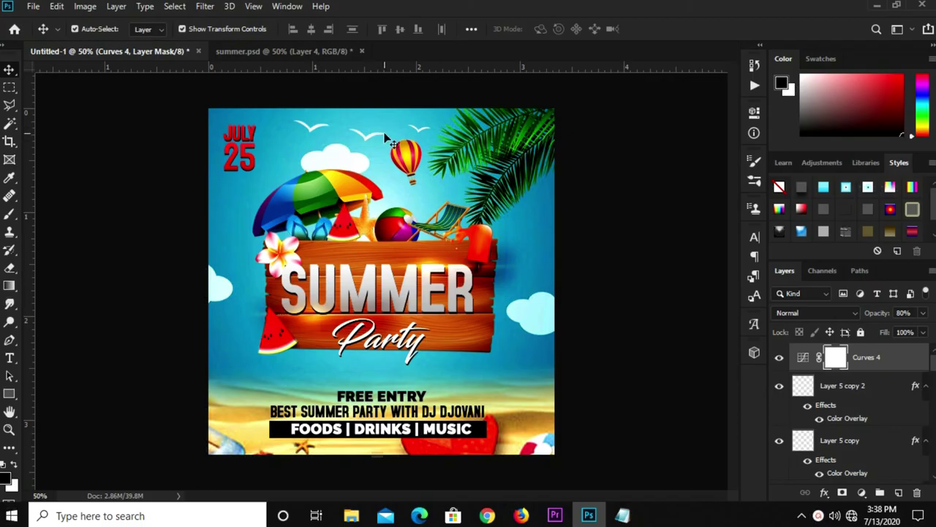
# - Select the first seagull, Layer 5, and duplicate it with Ctrl+J
pyautogui.scroll(3, 373, 129)
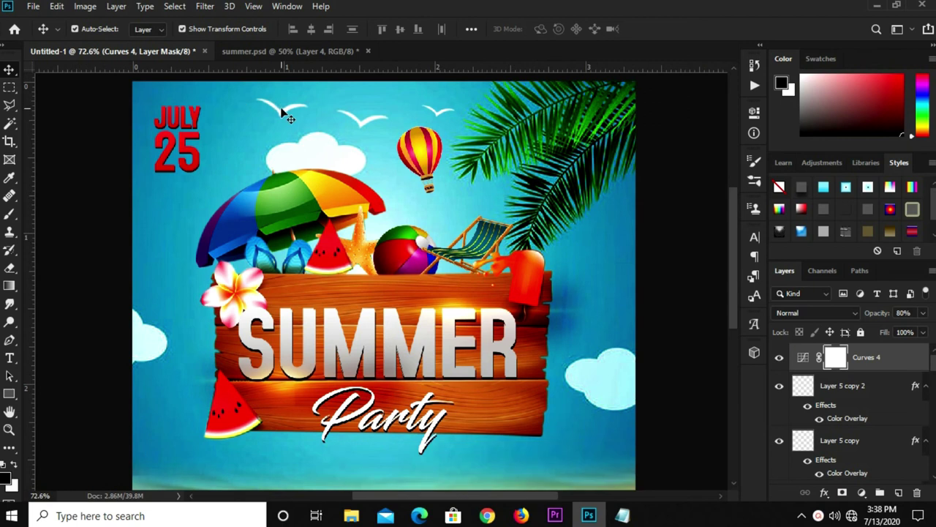
pyautogui.click(289, 108)
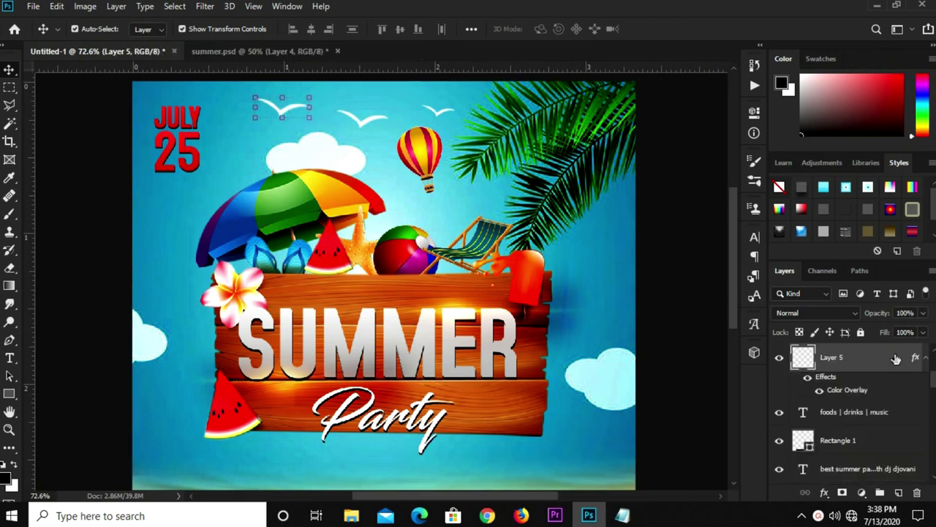
pyautogui.hotkey('ctrl', 'j')
pyautogui.scroll(1, 861, 415)
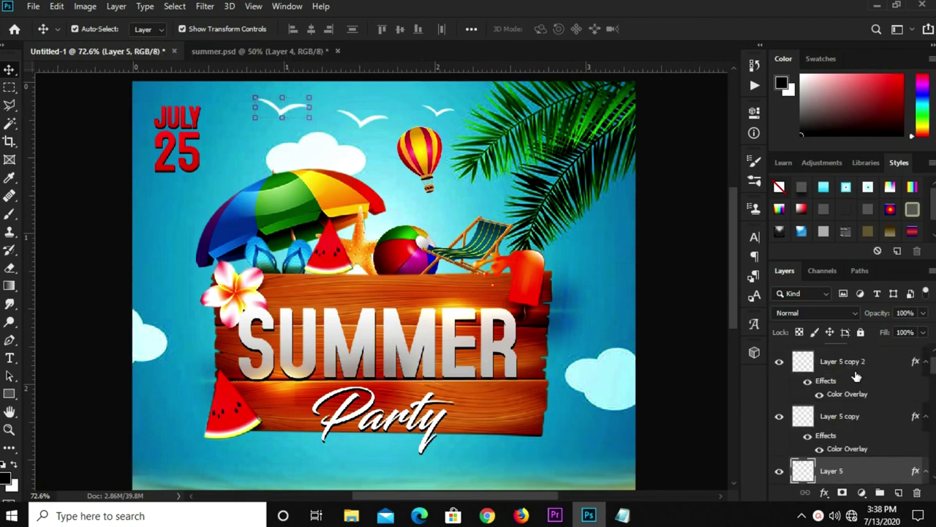
# - Select all three bird layers and check their layer style without changes
pyautogui.doubleClick(862, 372)
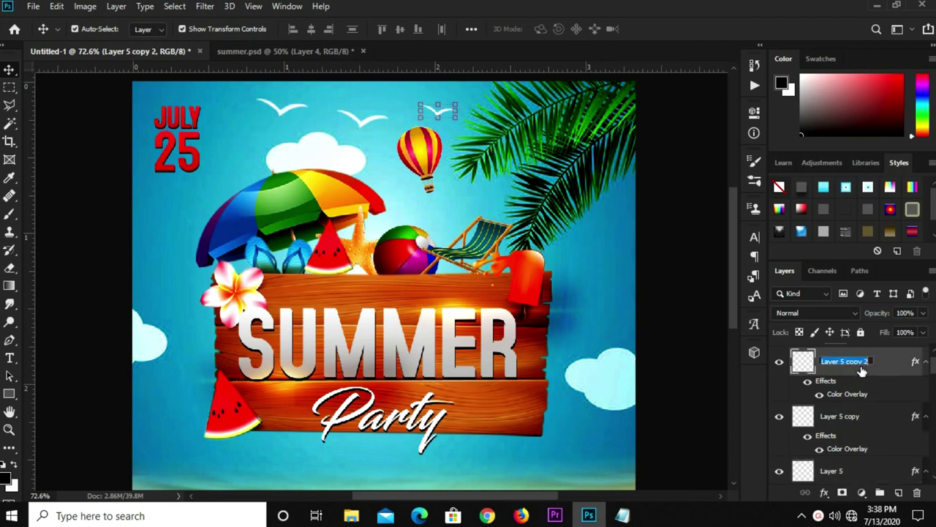
pyautogui.press('Return')
pyautogui.keyDown('shift'); pyautogui.click(888, 472); pyautogui.keyUp('shift')
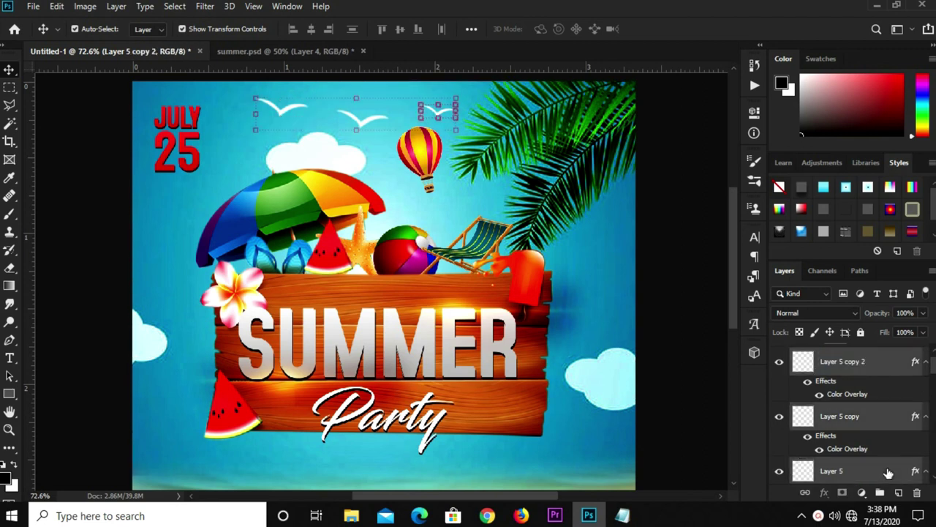
pyautogui.doubleClick(881, 415)
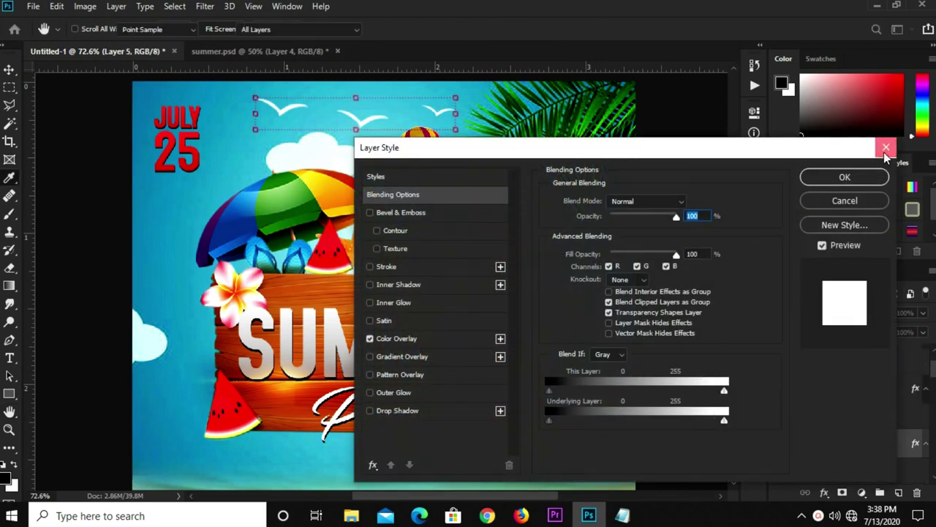
pyautogui.click(886, 149)
pyautogui.scroll(-1, 873, 422)
pyautogui.scroll(-2, 873, 423)
pyautogui.scroll(4, 872, 425)
pyautogui.keyDown('shift'); pyautogui.click(875, 391); pyautogui.keyUp('shift')
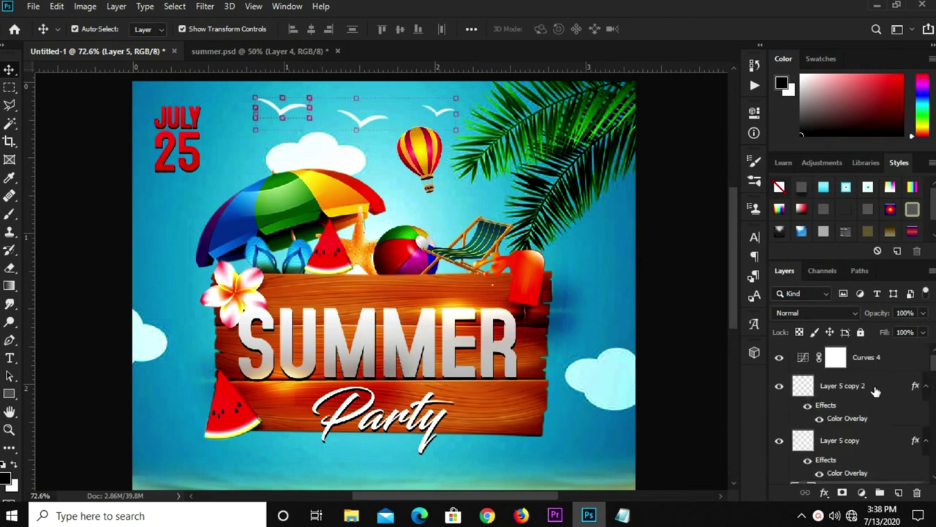
# - Clear the white styles from all three birds and give Layer 5 copy 2 a black Color Overlay
pyautogui.rightClick(875, 391)
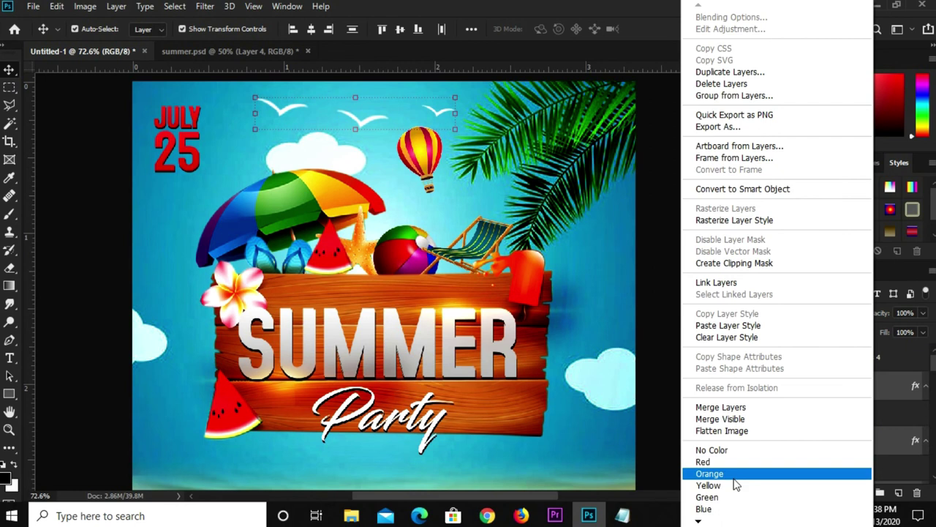
pyautogui.click(729, 337)
pyautogui.click(831, 393)
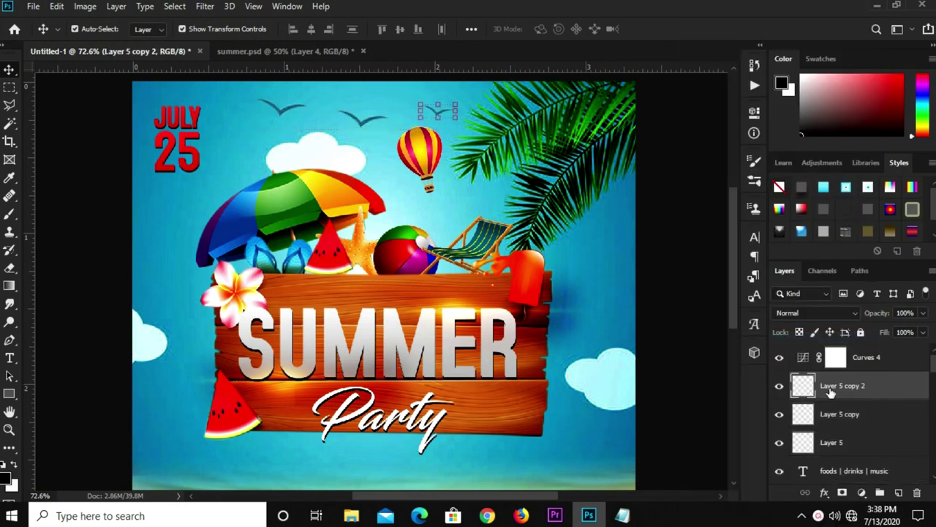
pyautogui.click(824, 496)
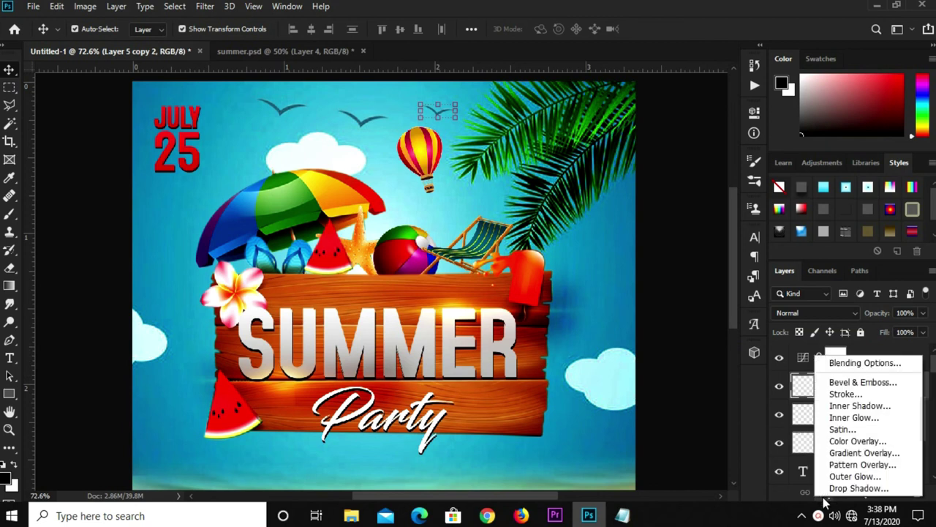
pyautogui.click(852, 442)
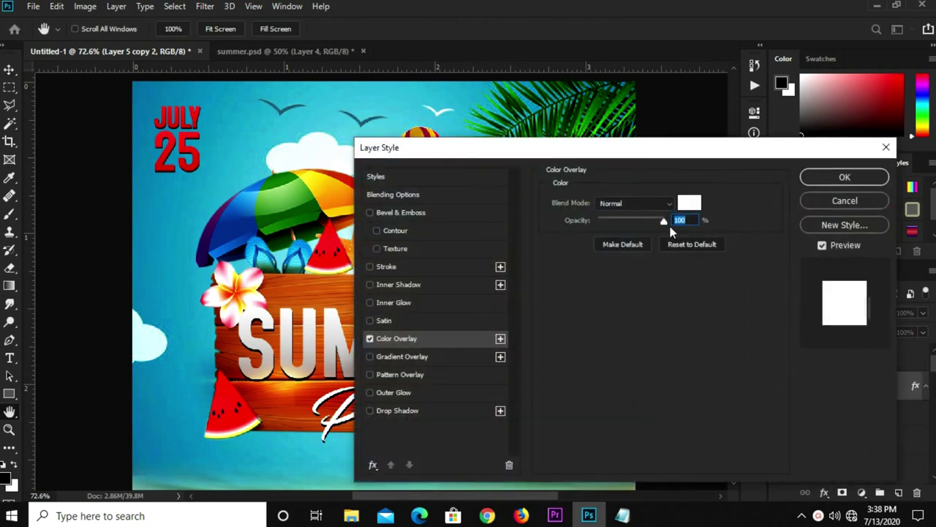
pyautogui.click(688, 205)
pyautogui.click(596, 410)
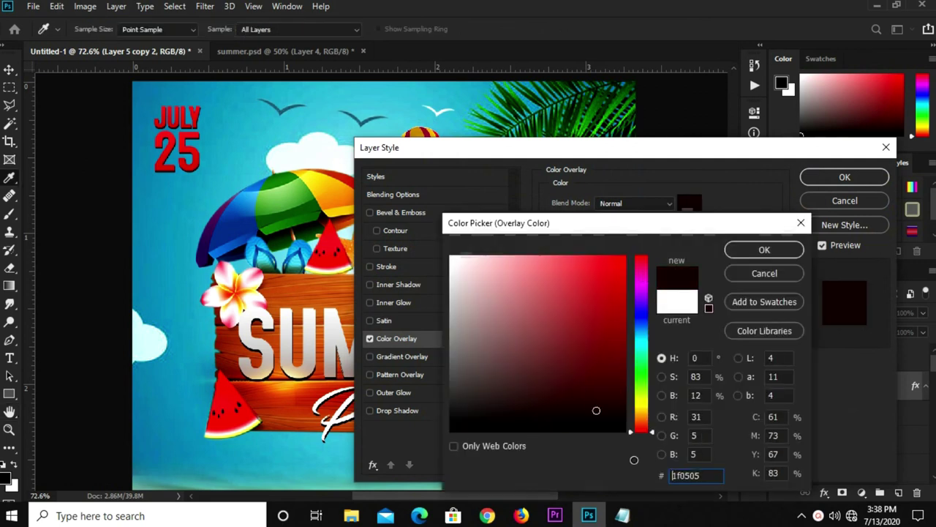
pyautogui.moveTo(596, 410); pyautogui.dragTo(630, 448)
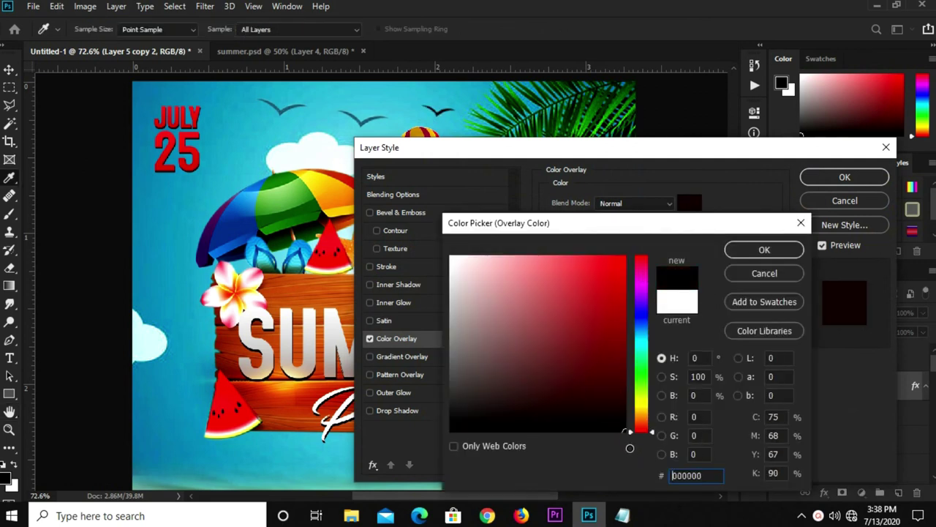
pyautogui.click(759, 250)
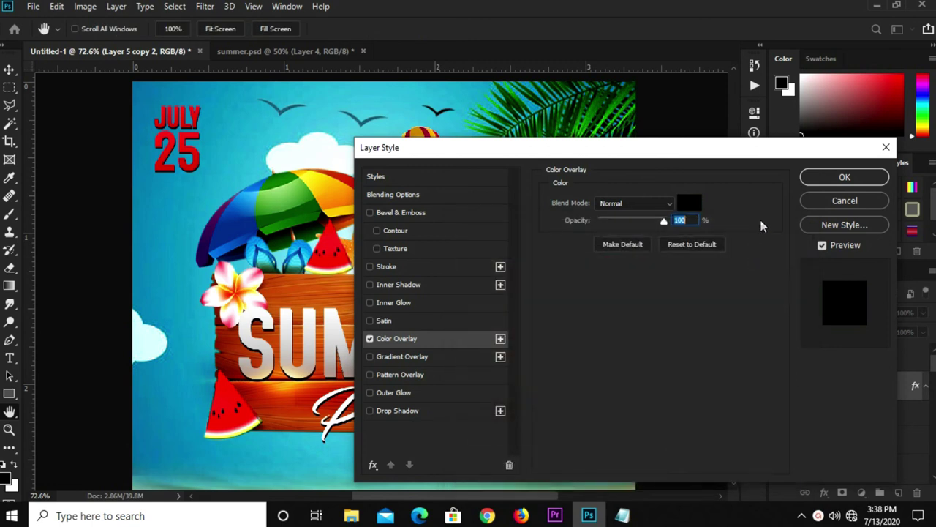
pyautogui.click(833, 175)
# - Copy Layer 5 copy 2's layer style and paste it onto Layer 5 copy and Layer 5
pyautogui.rightClick(852, 388)
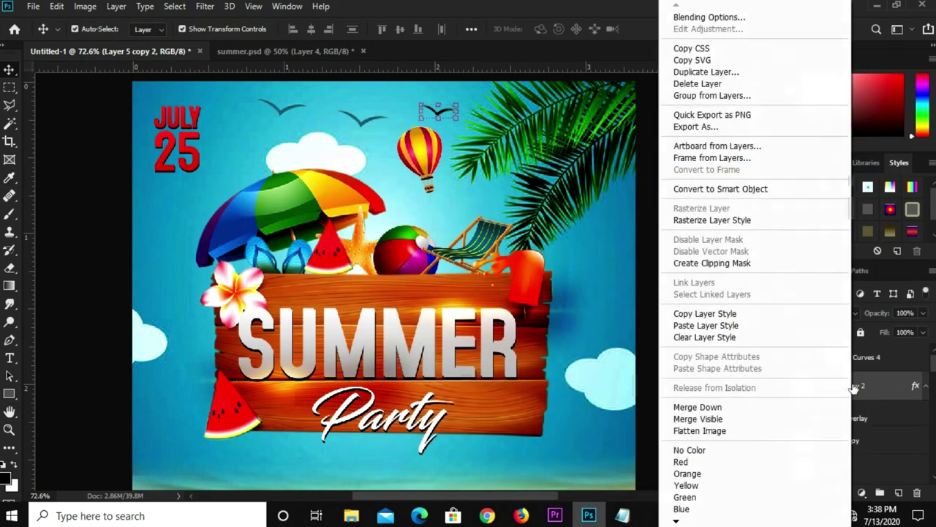
pyautogui.click(691, 312)
pyautogui.click(703, 335)
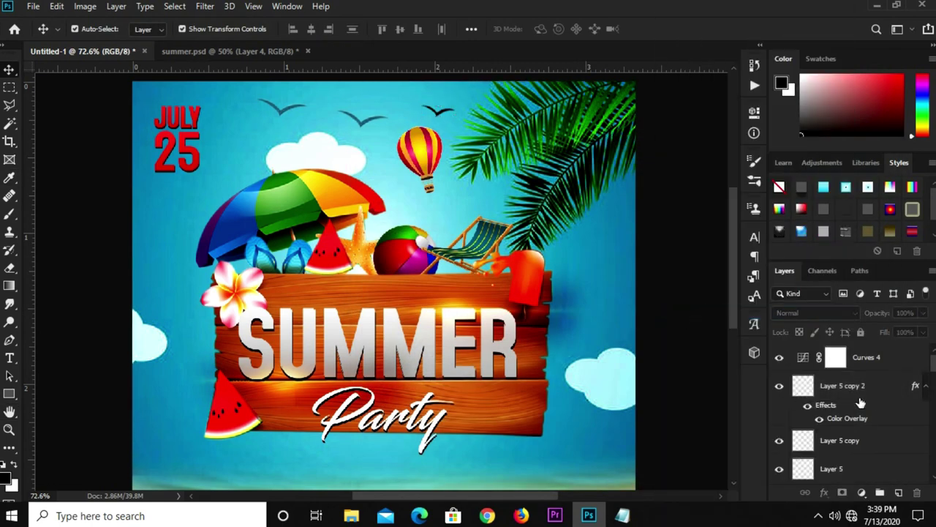
pyautogui.click(876, 444)
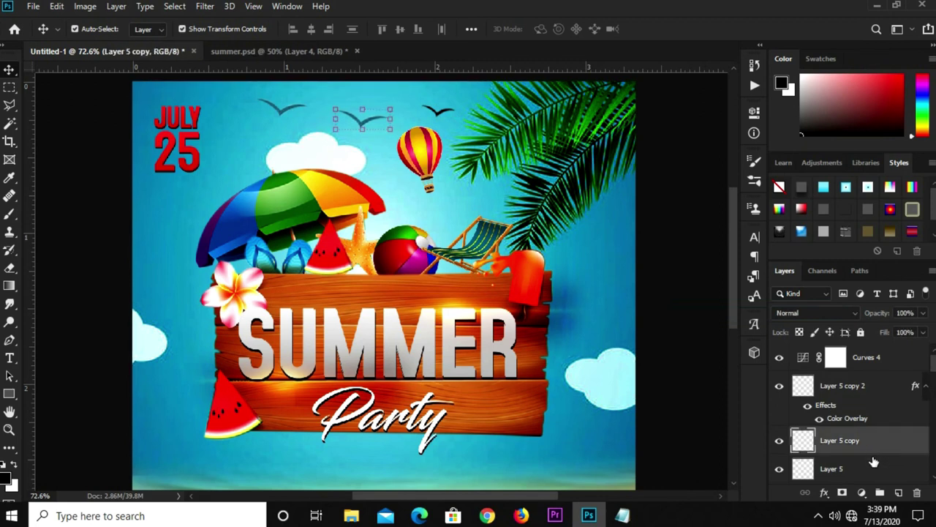
pyautogui.scroll(-1, 875, 438)
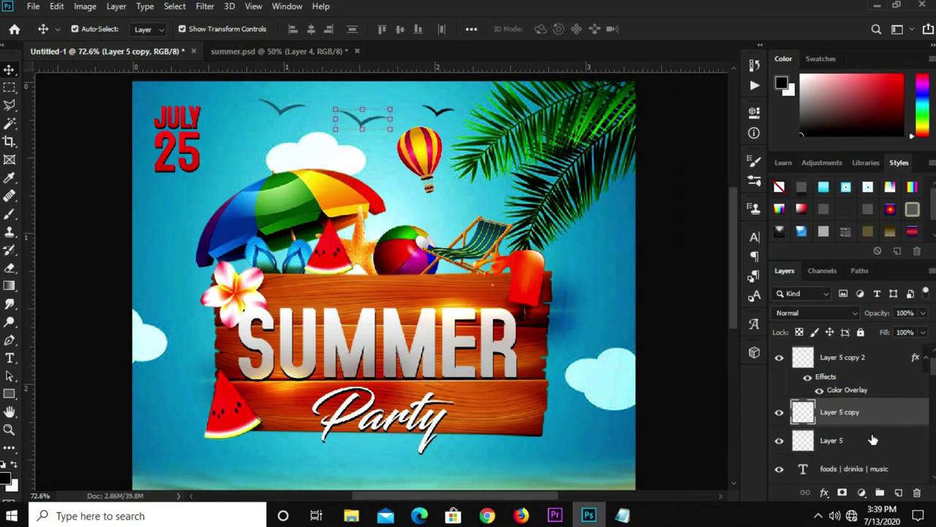
pyautogui.keyDown('shift'); pyautogui.click(873, 439); pyautogui.keyUp('shift')
pyautogui.rightClick(872, 439)
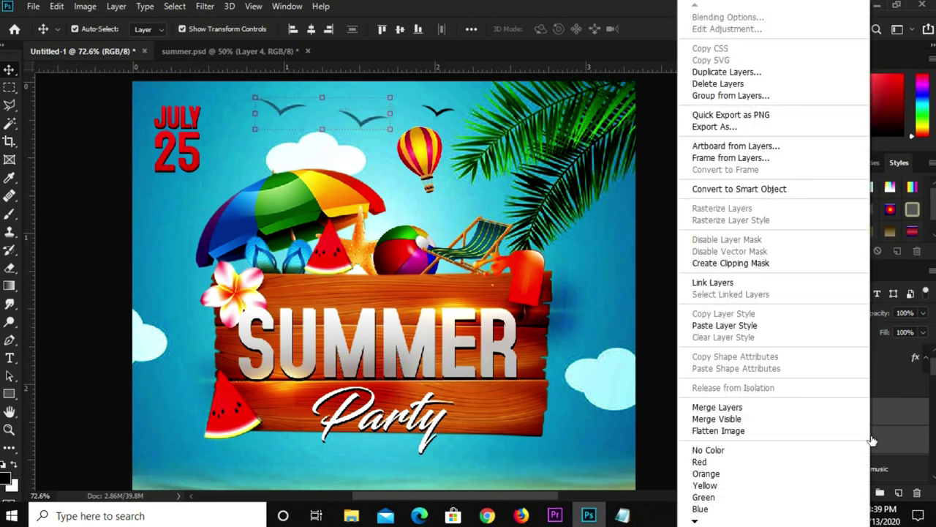
pyautogui.click(707, 326)
# - Shrink the leftmost bird, Layer 5, to about 80% of its size
pyautogui.scroll(-3, 654, 341)
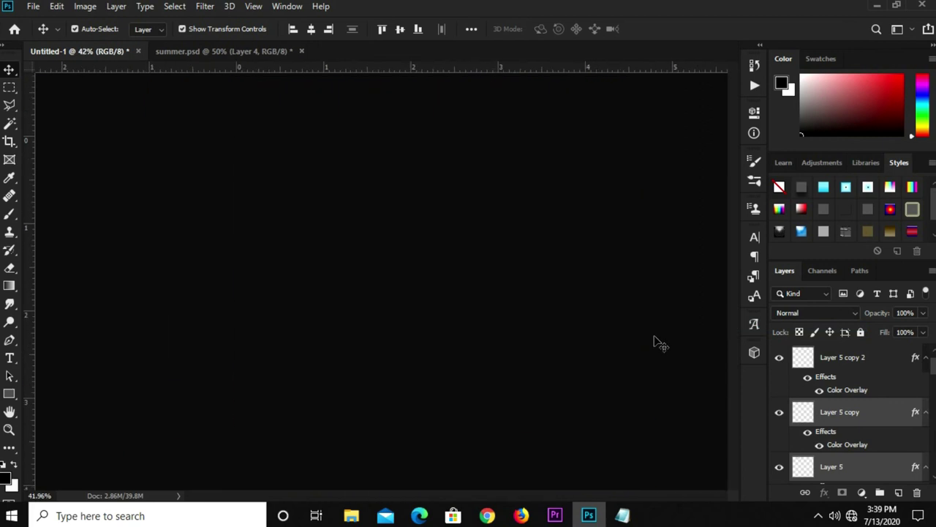
pyautogui.click(642, 341)
pyautogui.scroll(2, 305, 134)
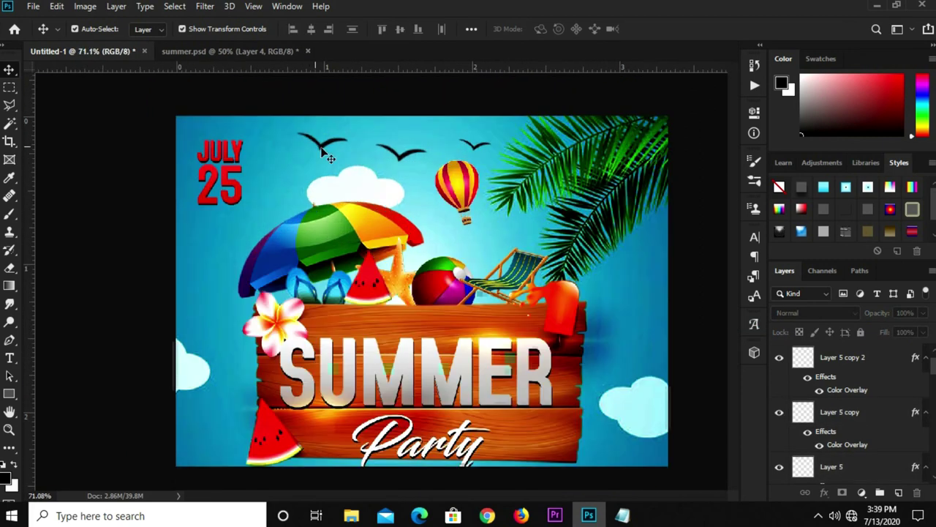
pyautogui.scroll(1, 306, 134)
pyautogui.scroll(2, 311, 142)
pyautogui.click(323, 155)
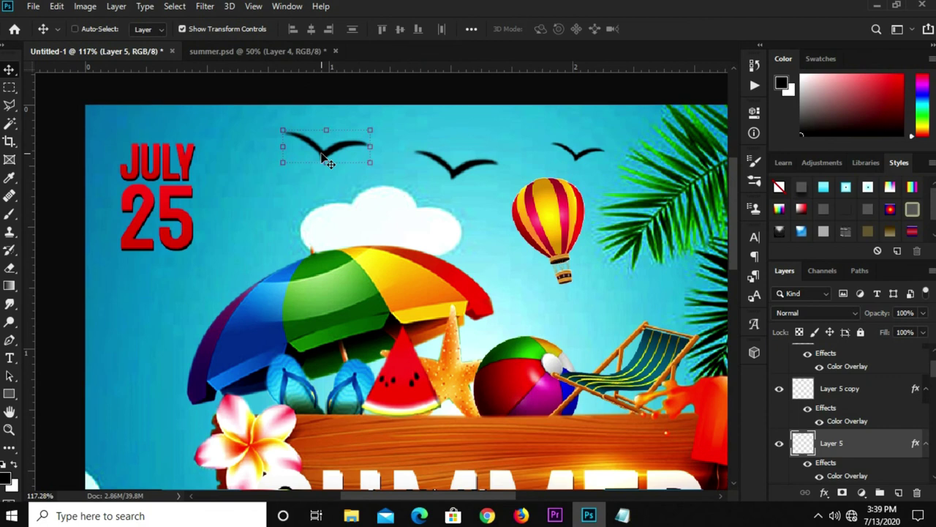
pyautogui.hotkey('ctrl', 't')
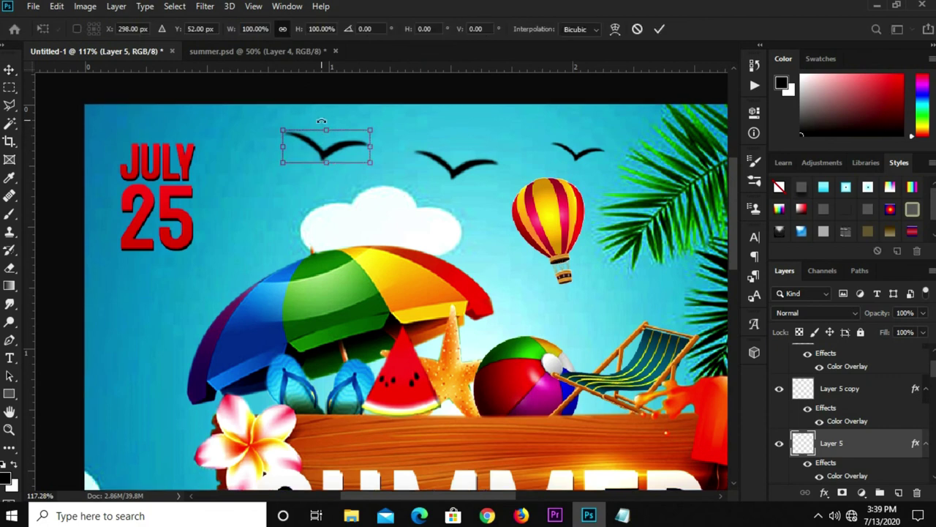
pyautogui.moveTo(327, 127); pyautogui.dragTo(330, 141)
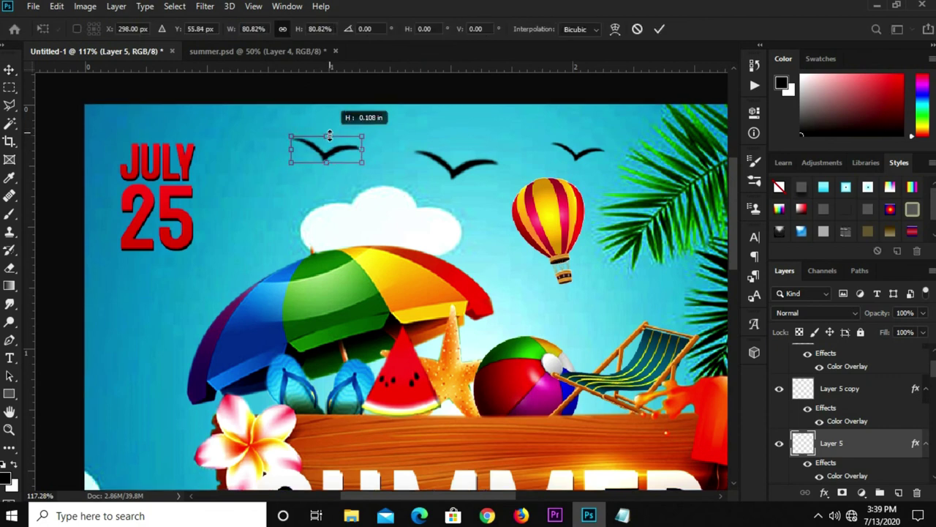
pyautogui.press('Return')
# - Fit the whole flyer in the window and view it at 50%
pyautogui.hotkey('ctrl', '0')
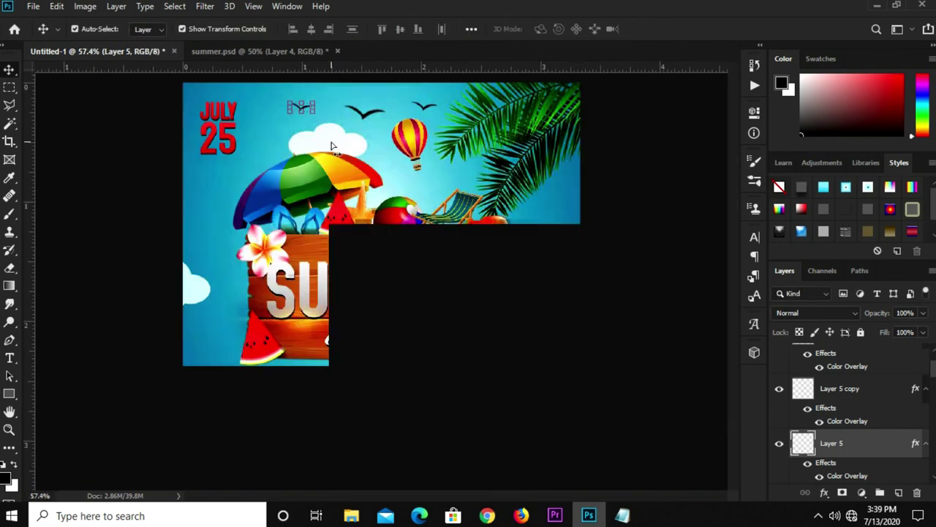
pyautogui.scroll(1, 656, 192)
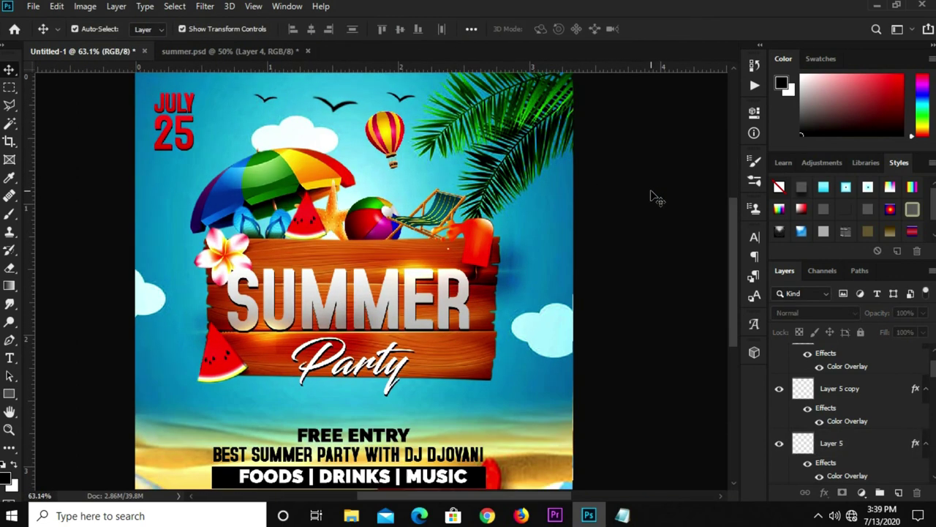
pyautogui.hotkey('ctrl', '0')
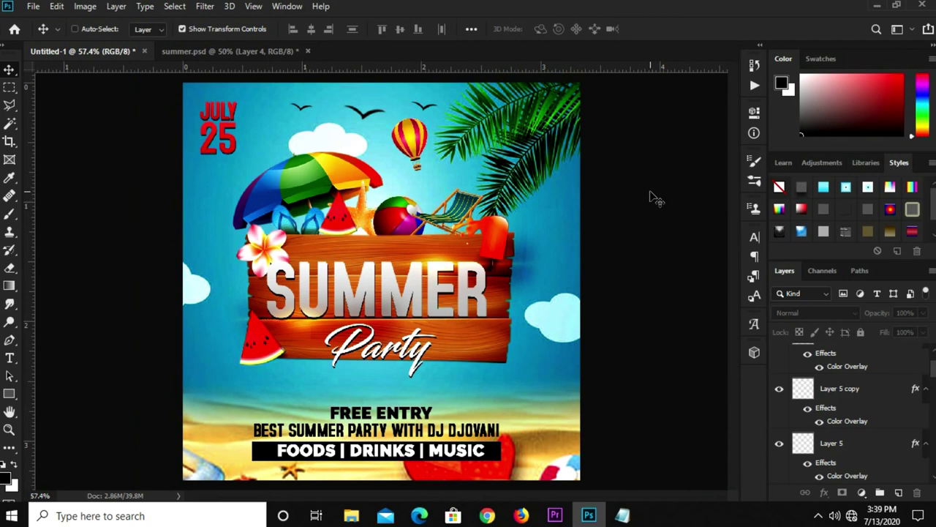
pyautogui.hotkey('ctrl', '-')
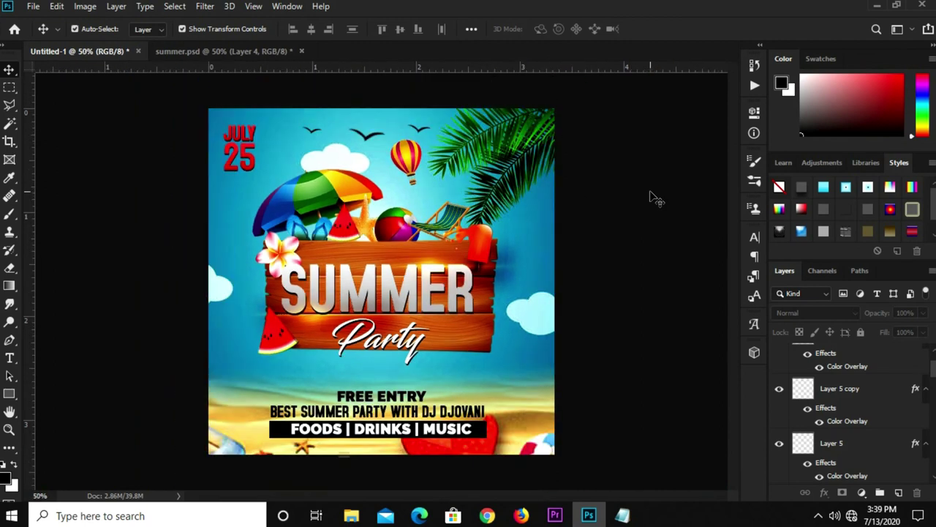